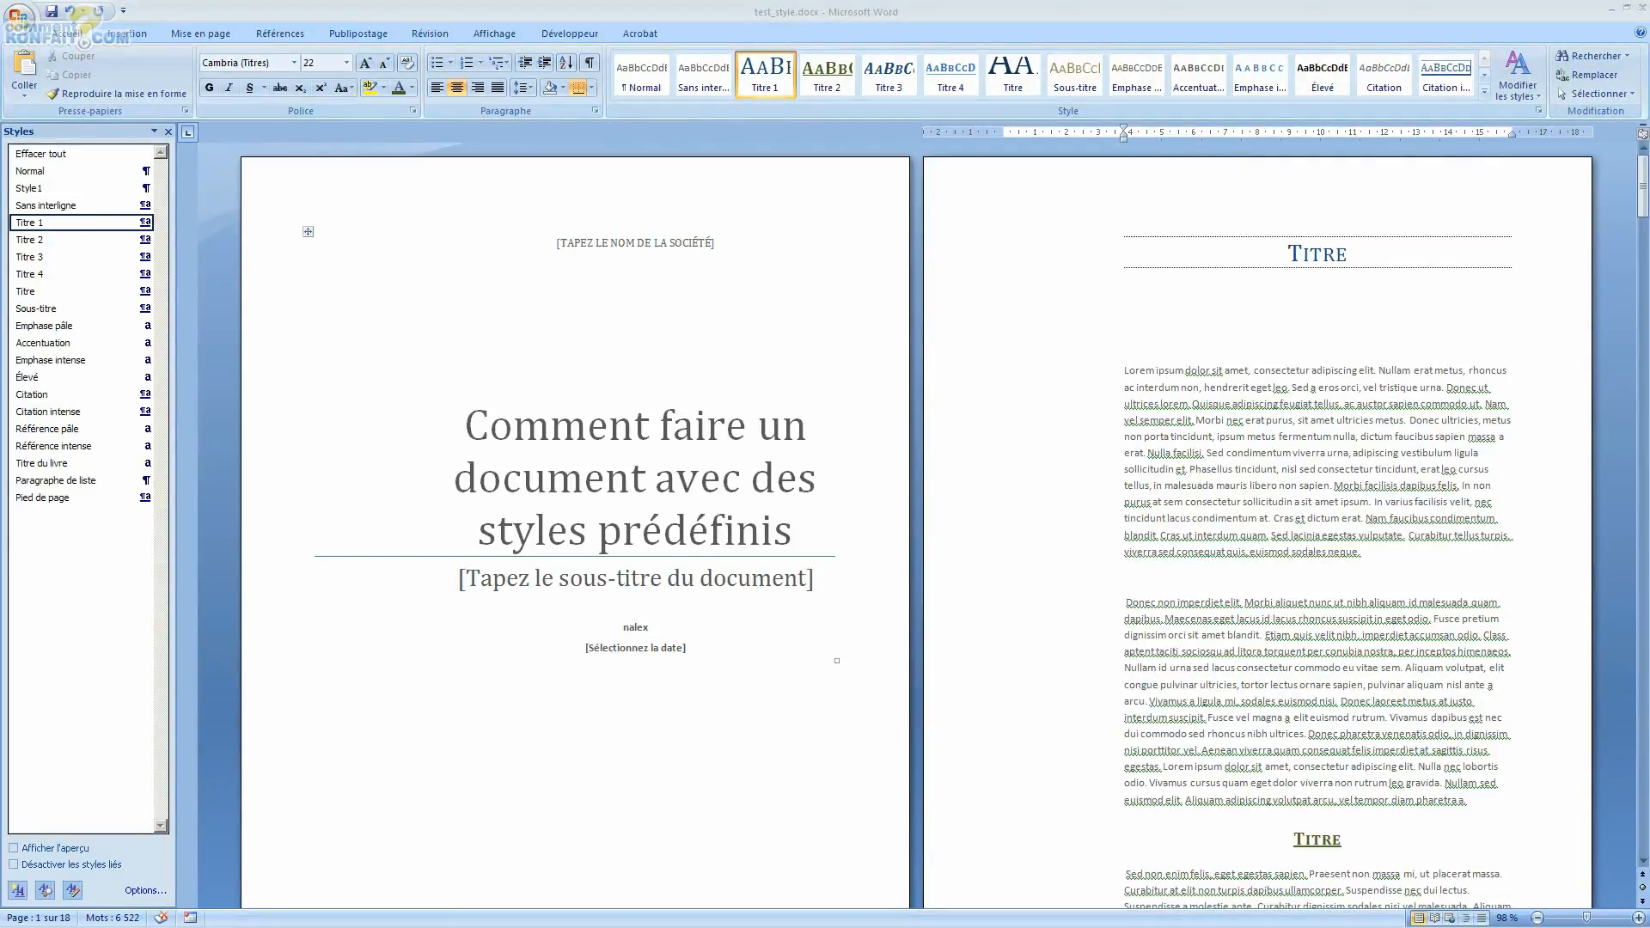
Step: Examine the heading styles applied to the titles by selecting them and scrolling through the document
click(1286, 340)
drag(1266, 251, 1361, 353)
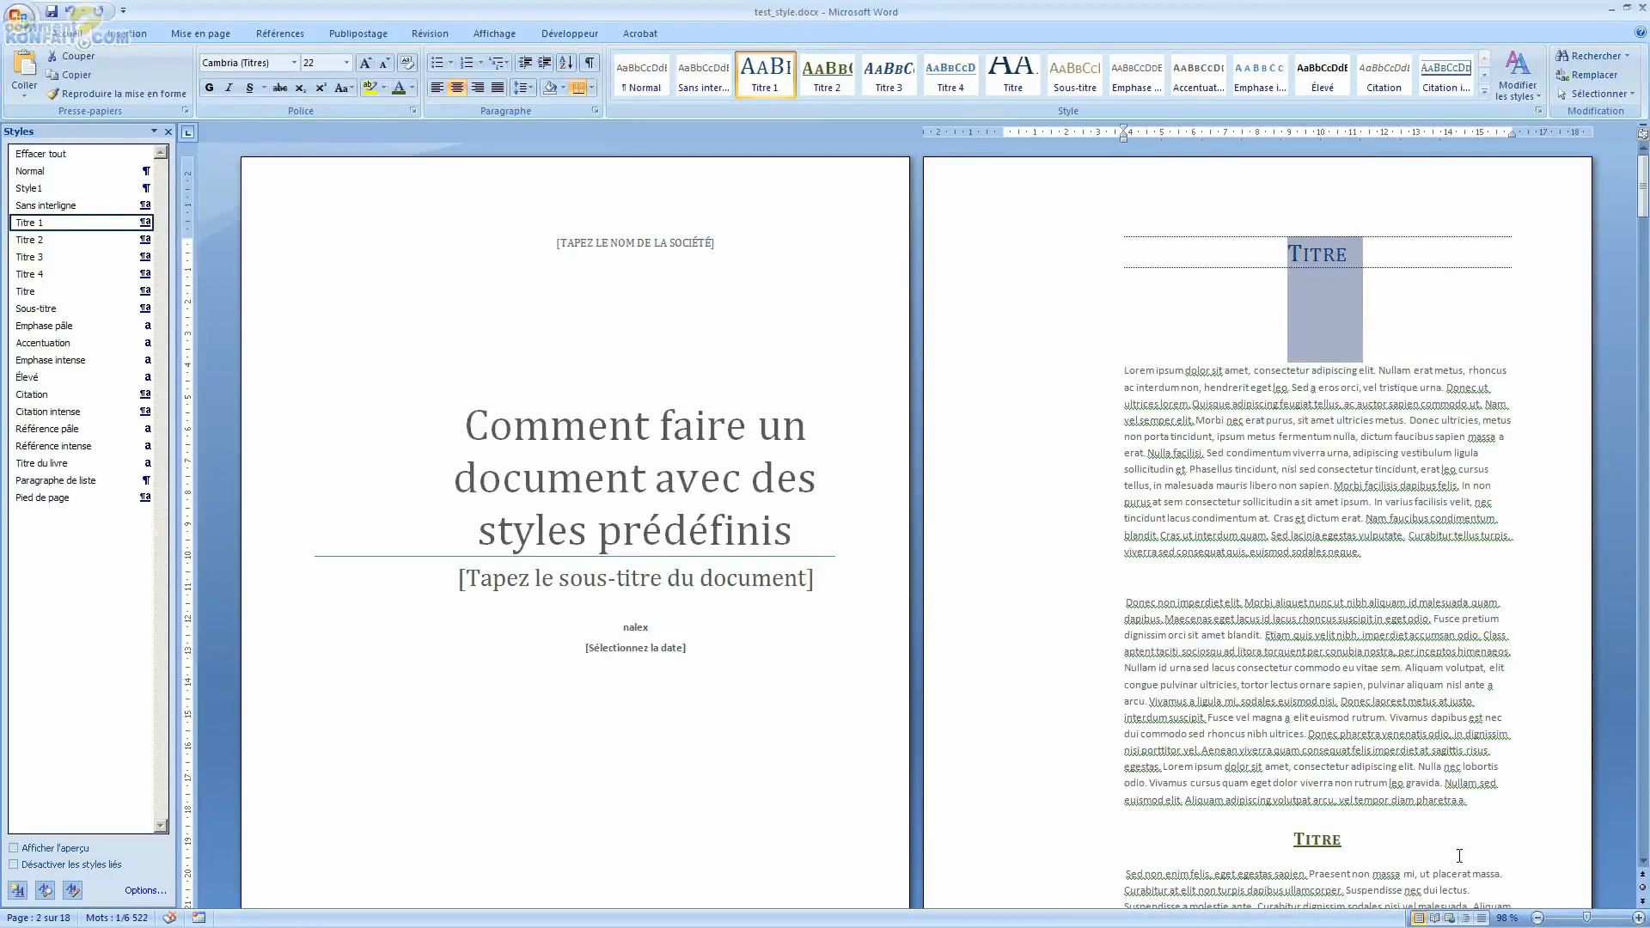
click(1377, 843)
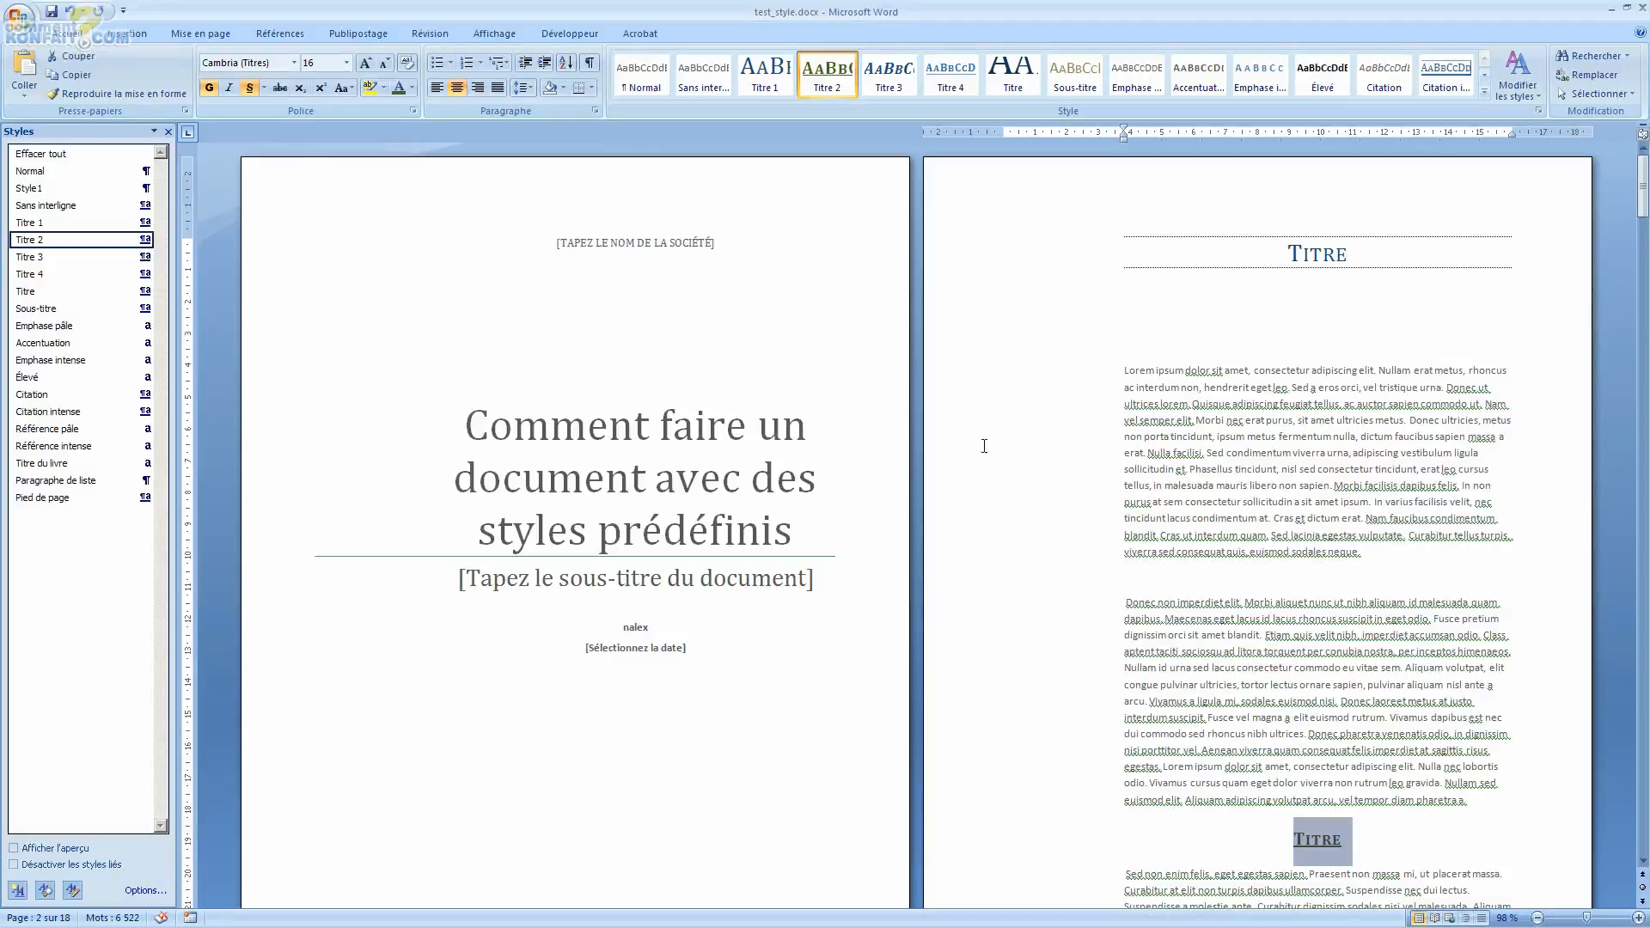
click(1183, 210)
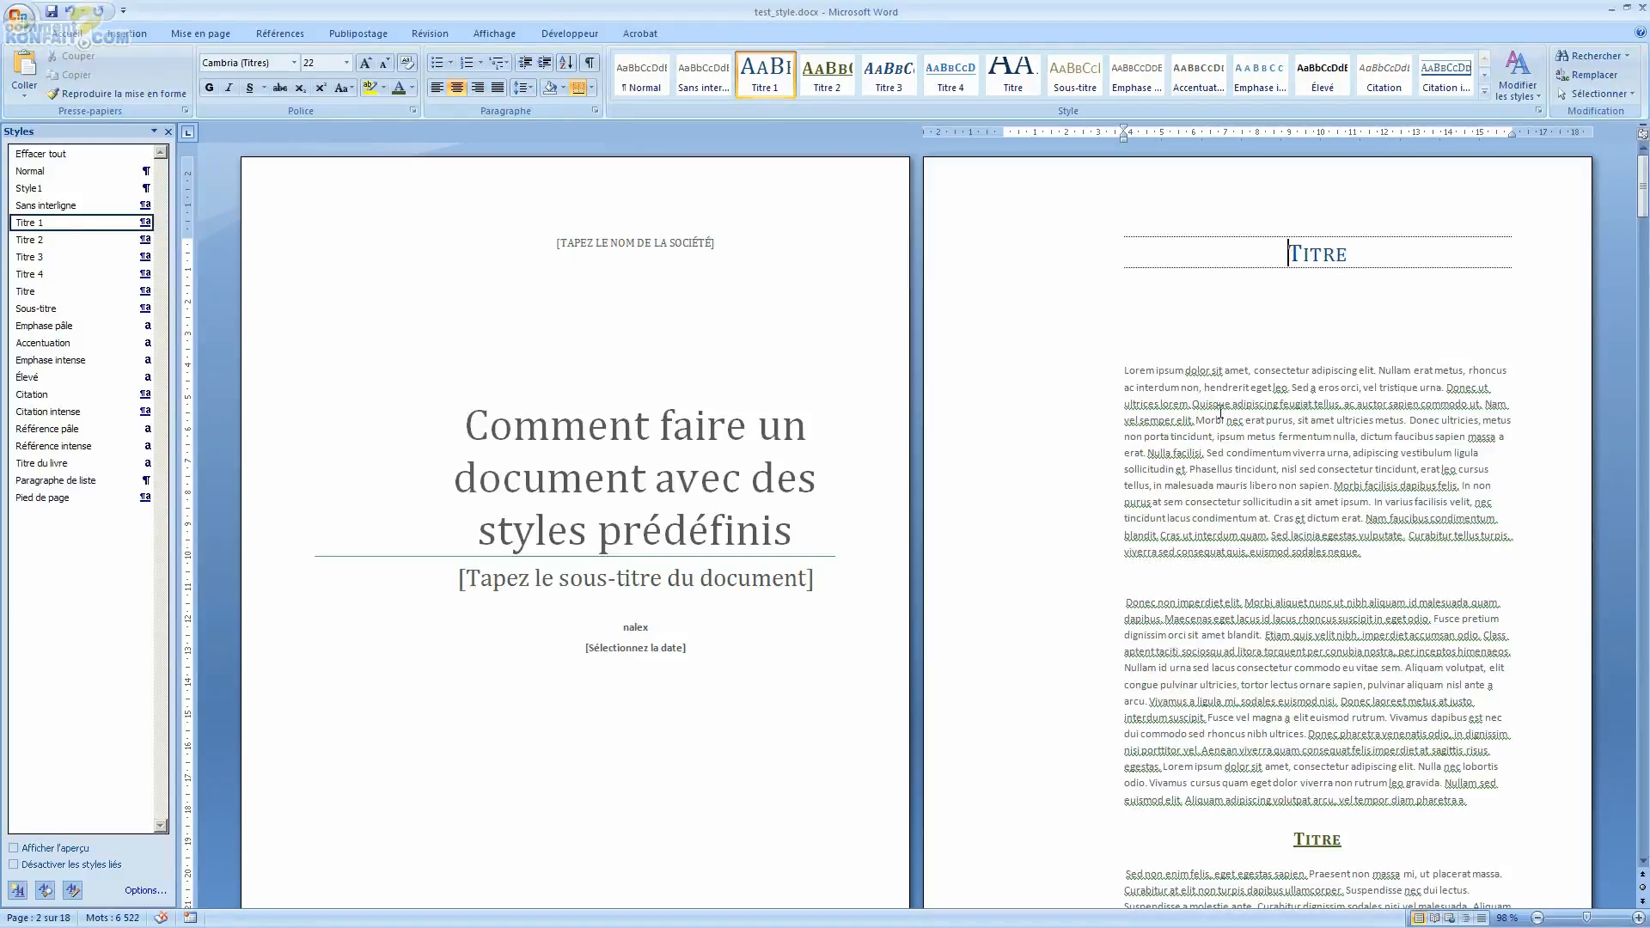
scroll(1237, 439, down, 20)
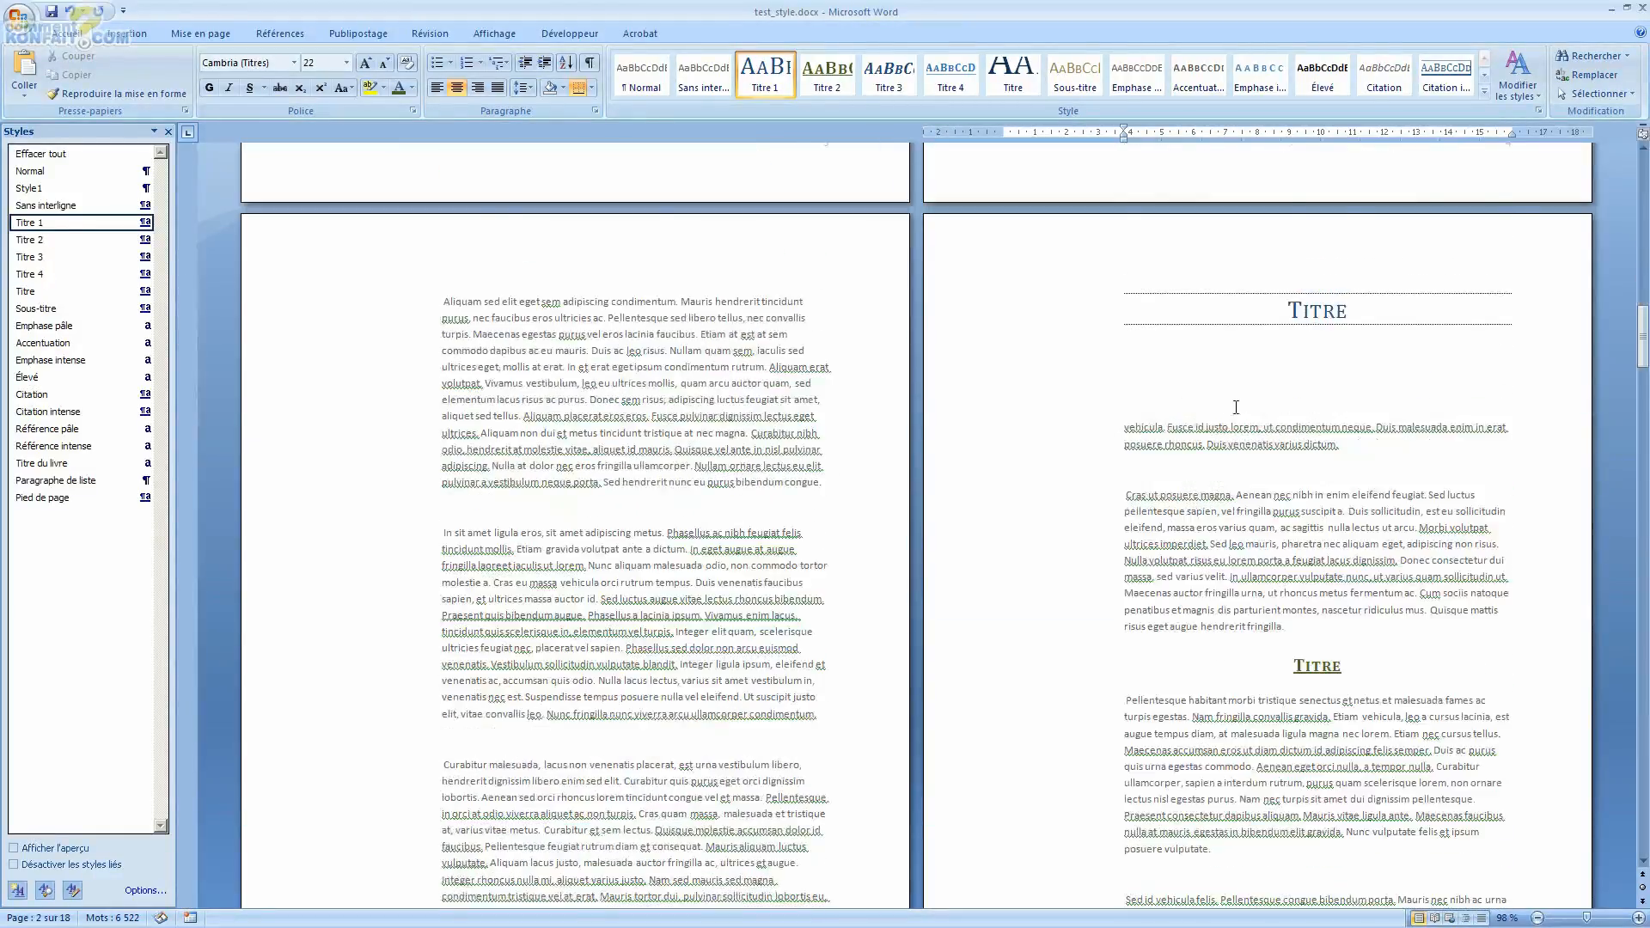
scroll(1276, 377, down, 18)
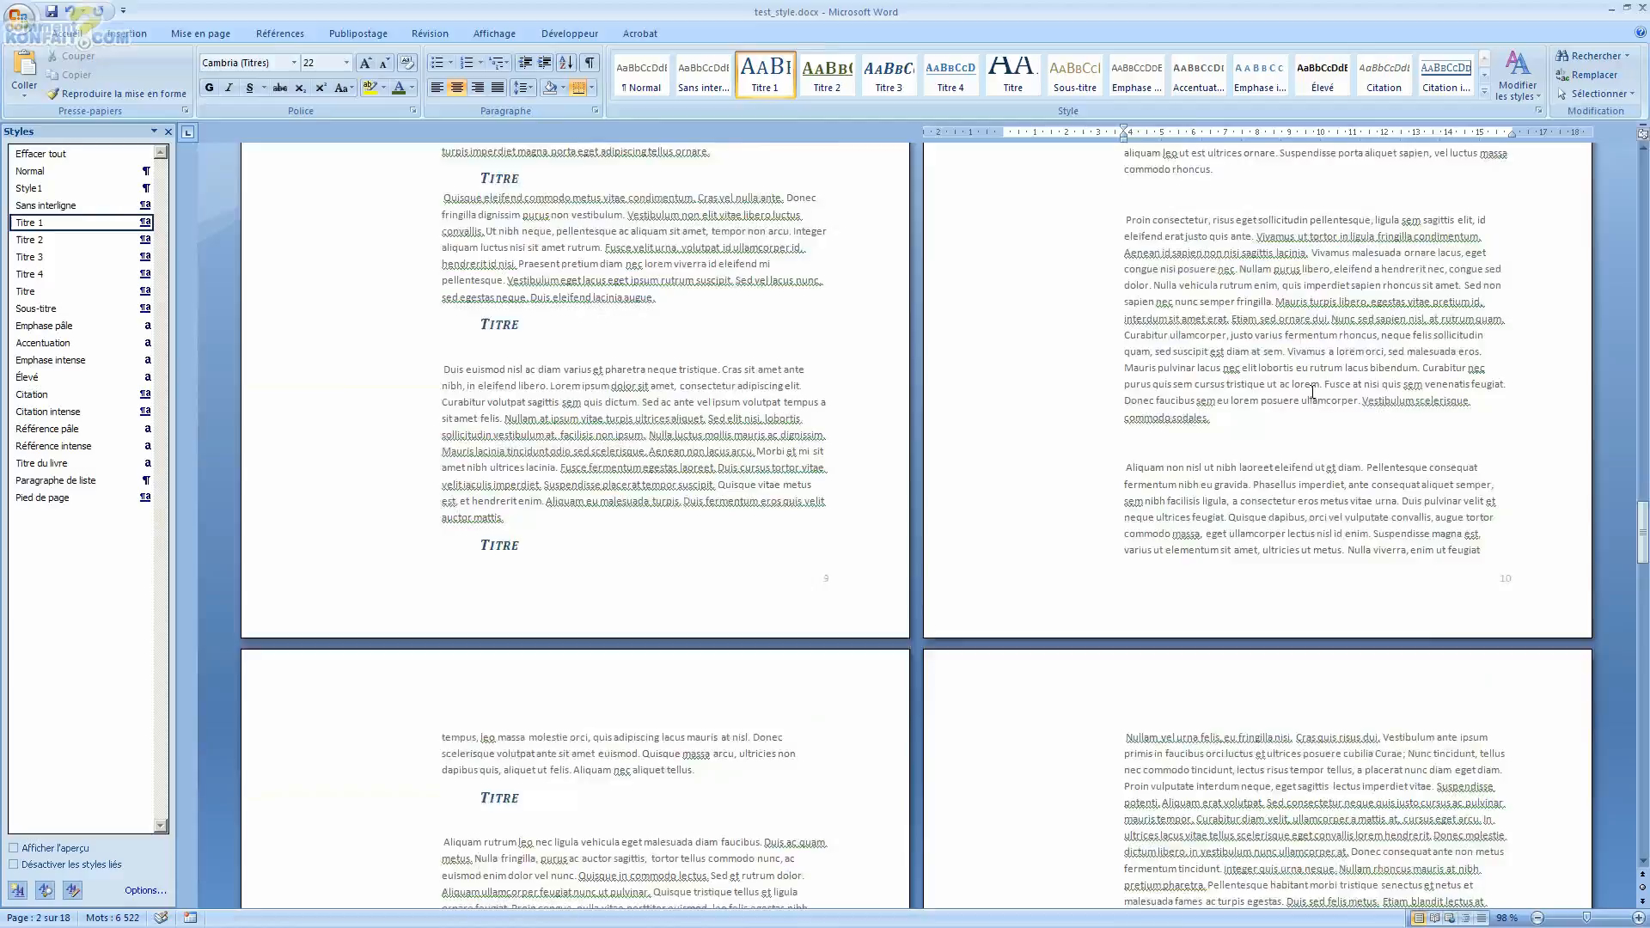
scroll(1338, 403, up, 20)
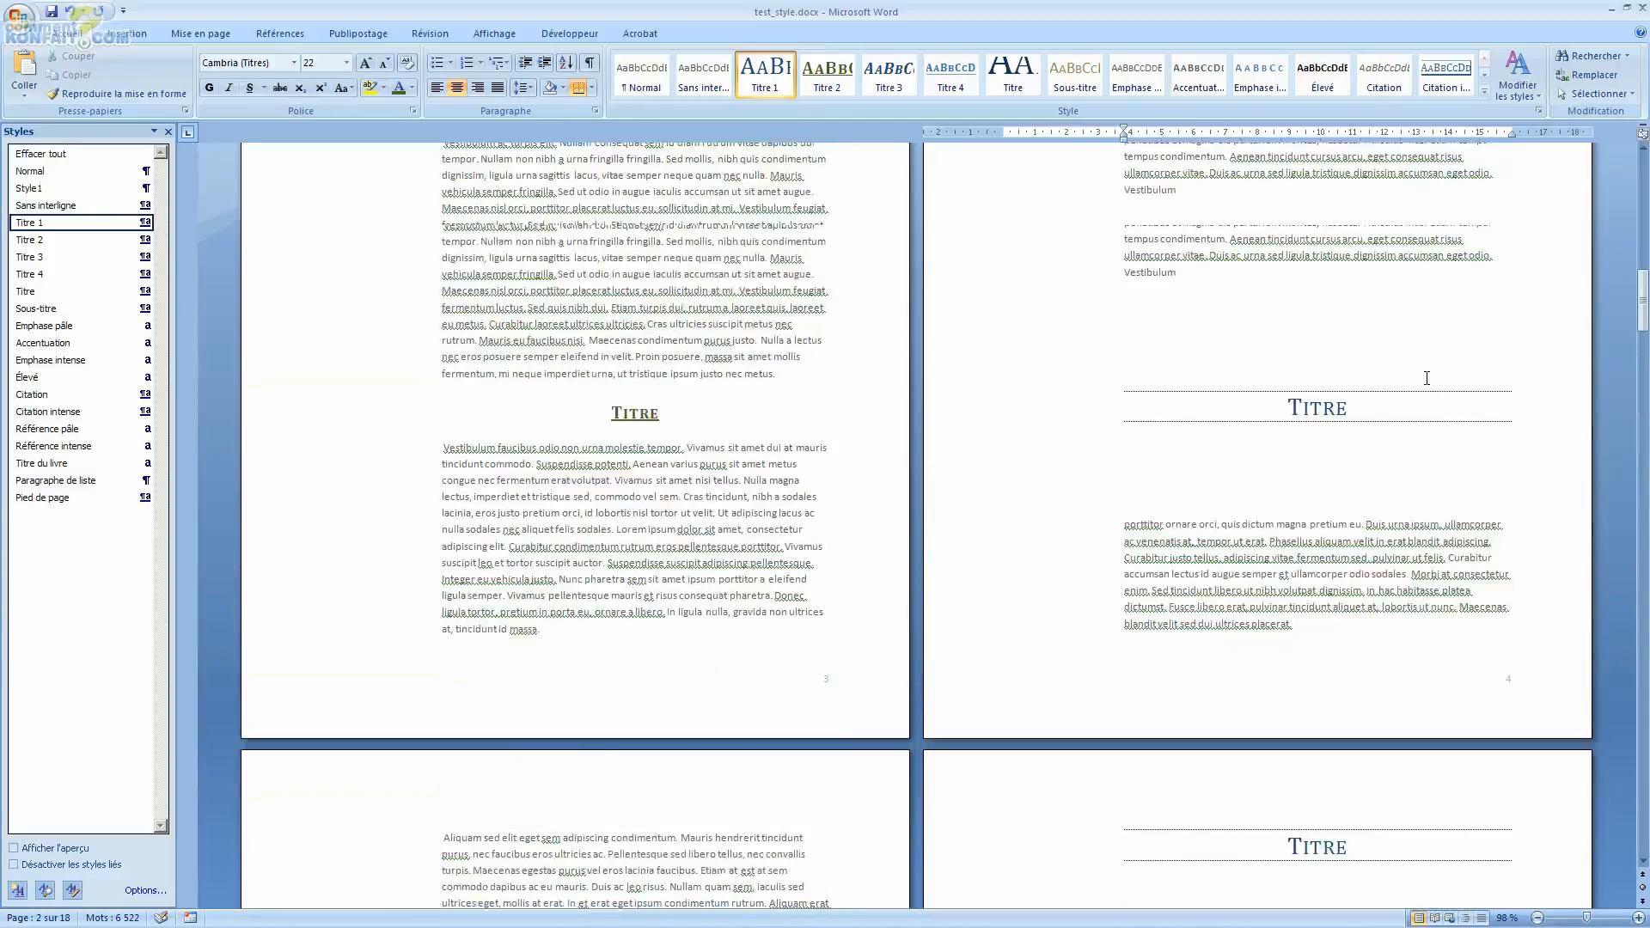
scroll(1429, 379, up, 6)
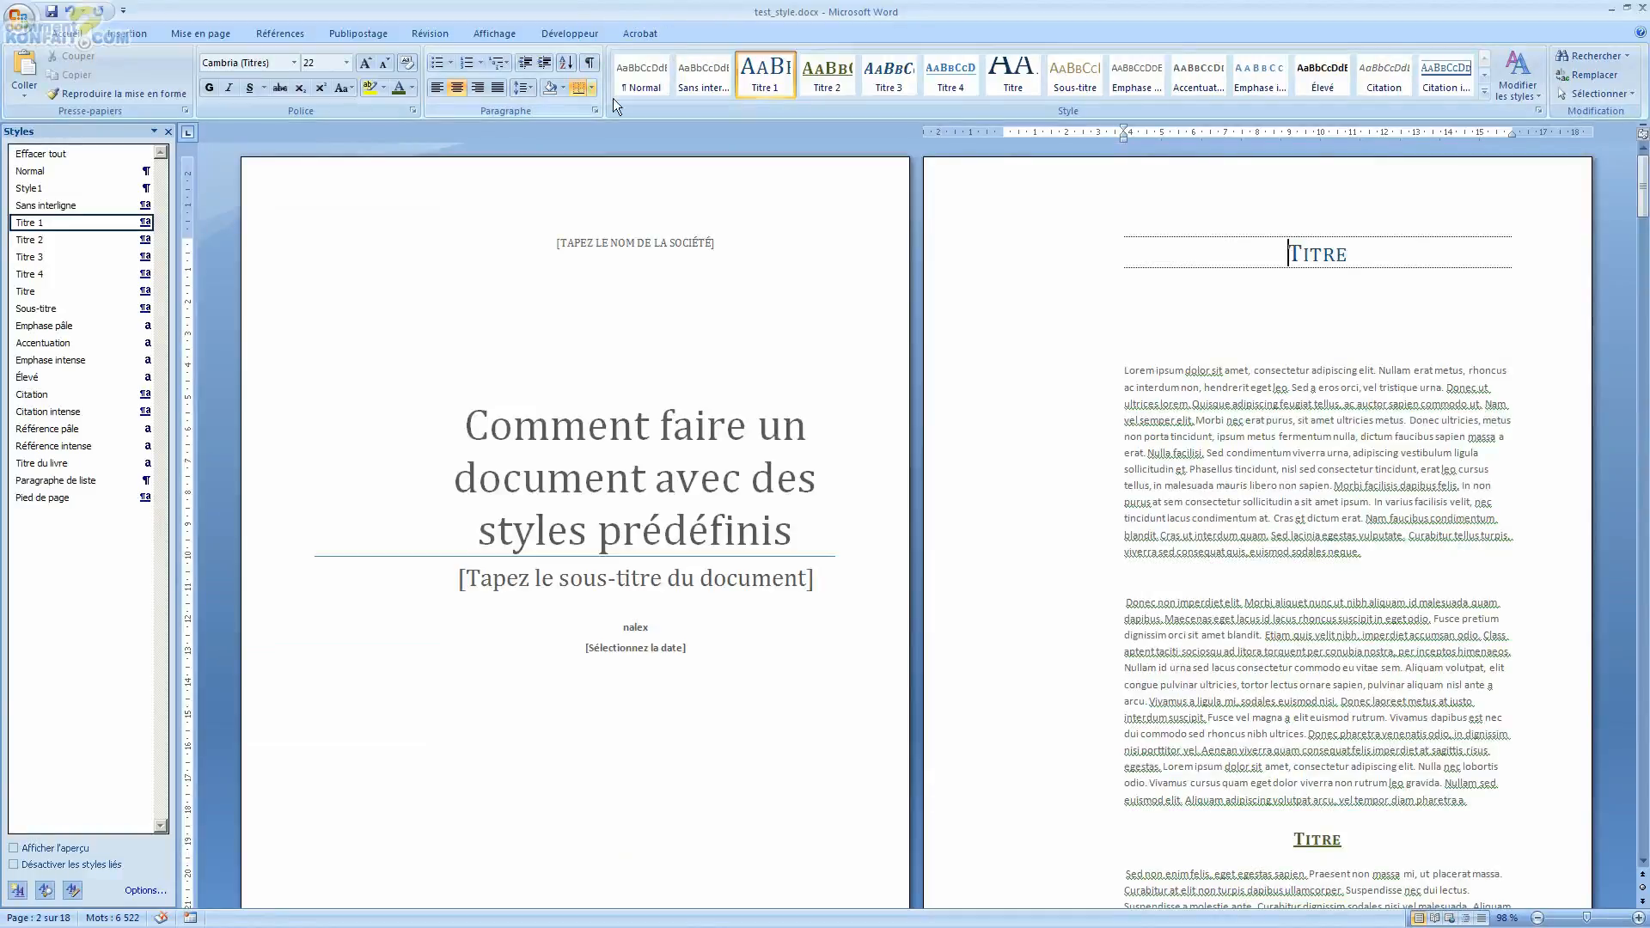
Step: Apply the multilevel list 1.1.1. numbering to the first Titre heading on page 2
drag(1287, 251, 1400, 271)
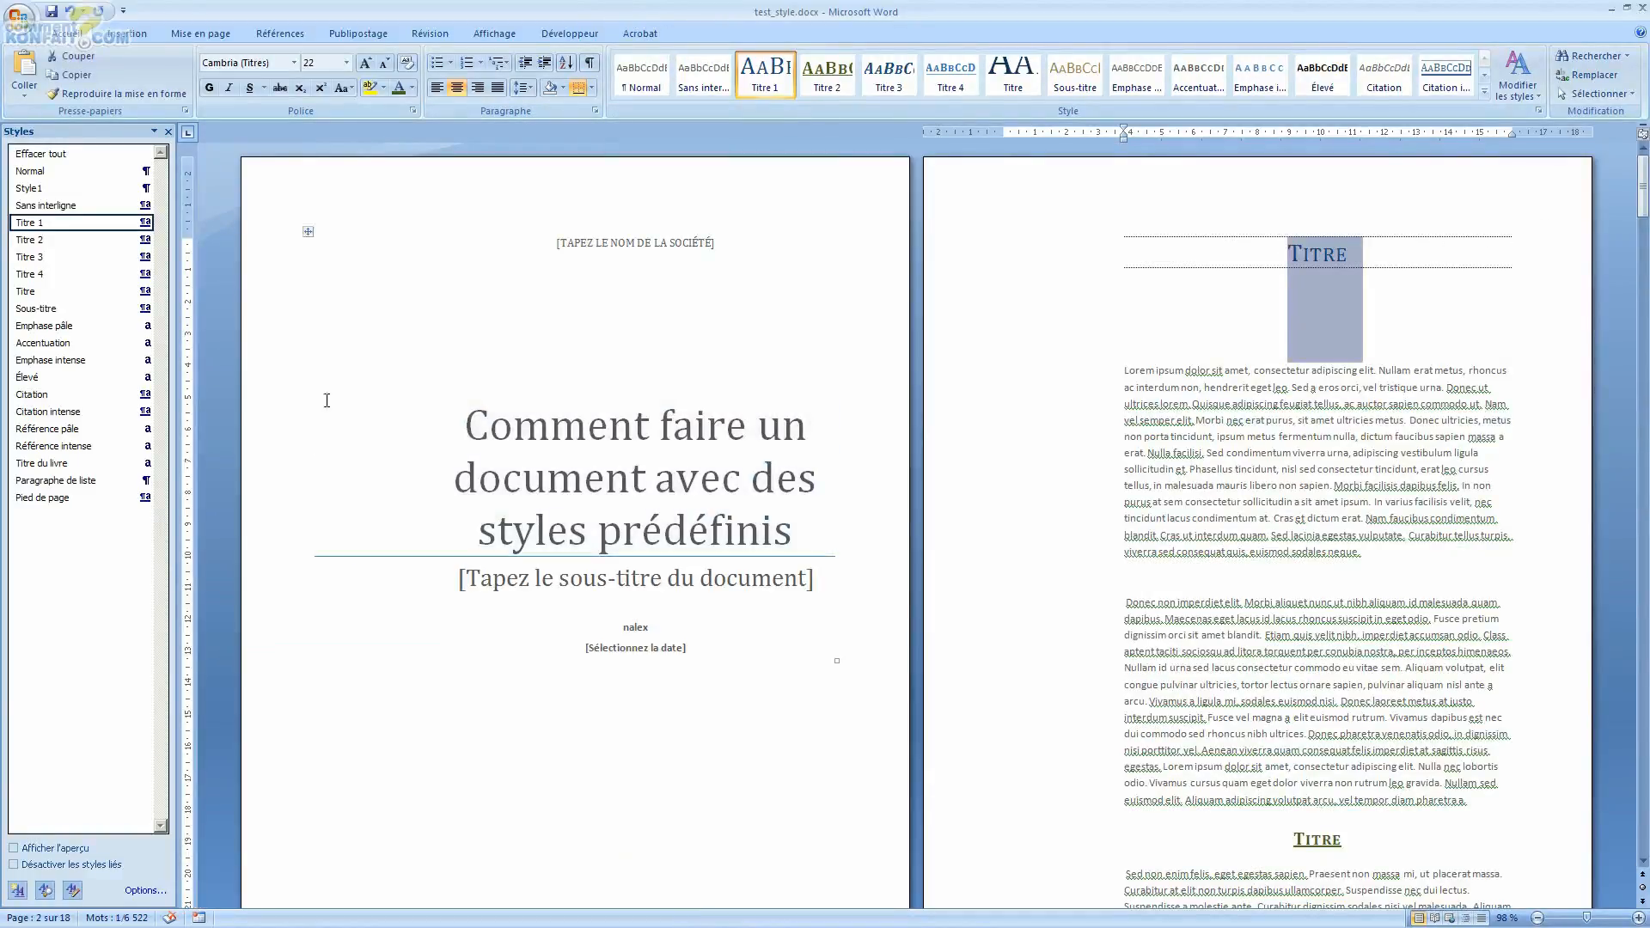
click(497, 65)
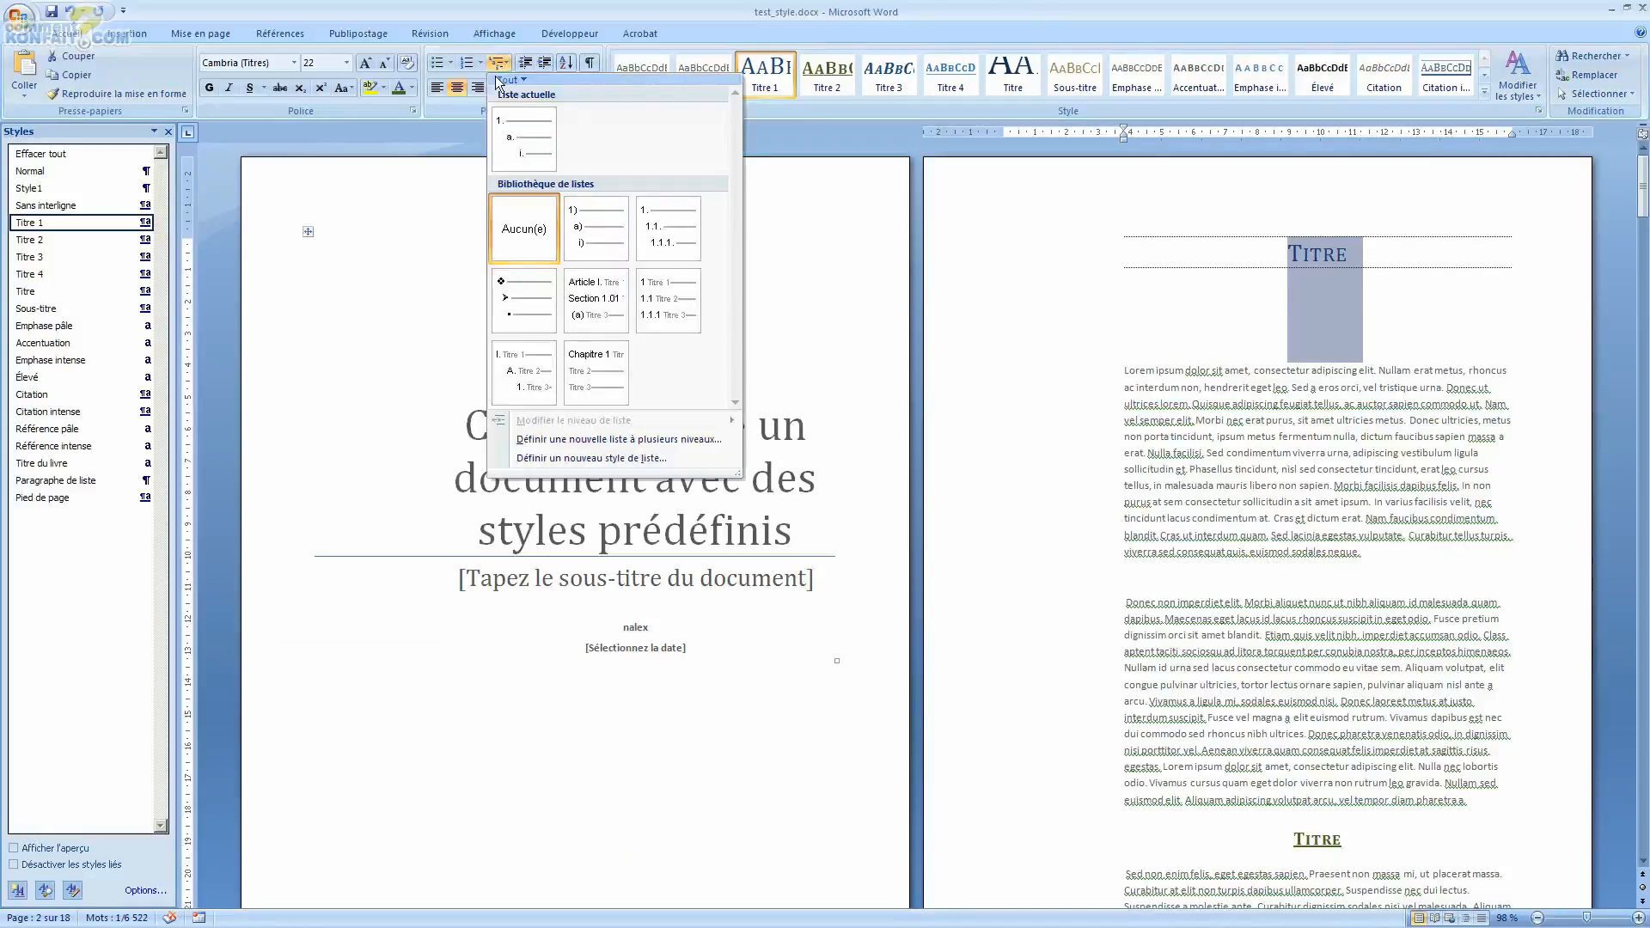
mouse_move(574, 204)
mouse_move(681, 214)
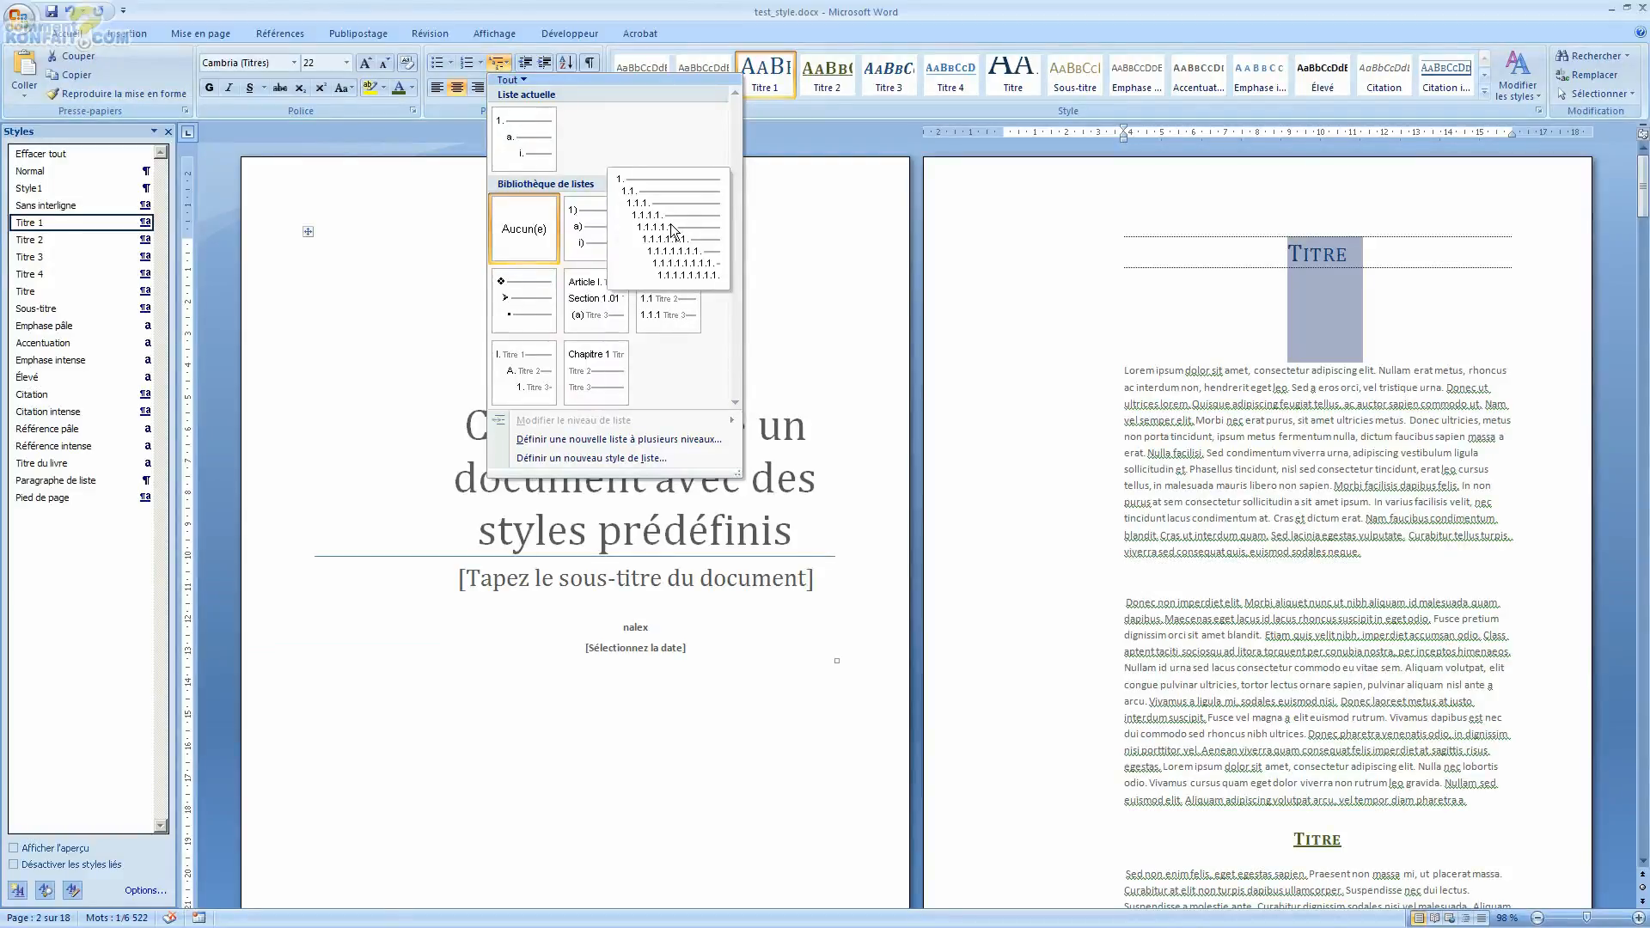
click(672, 226)
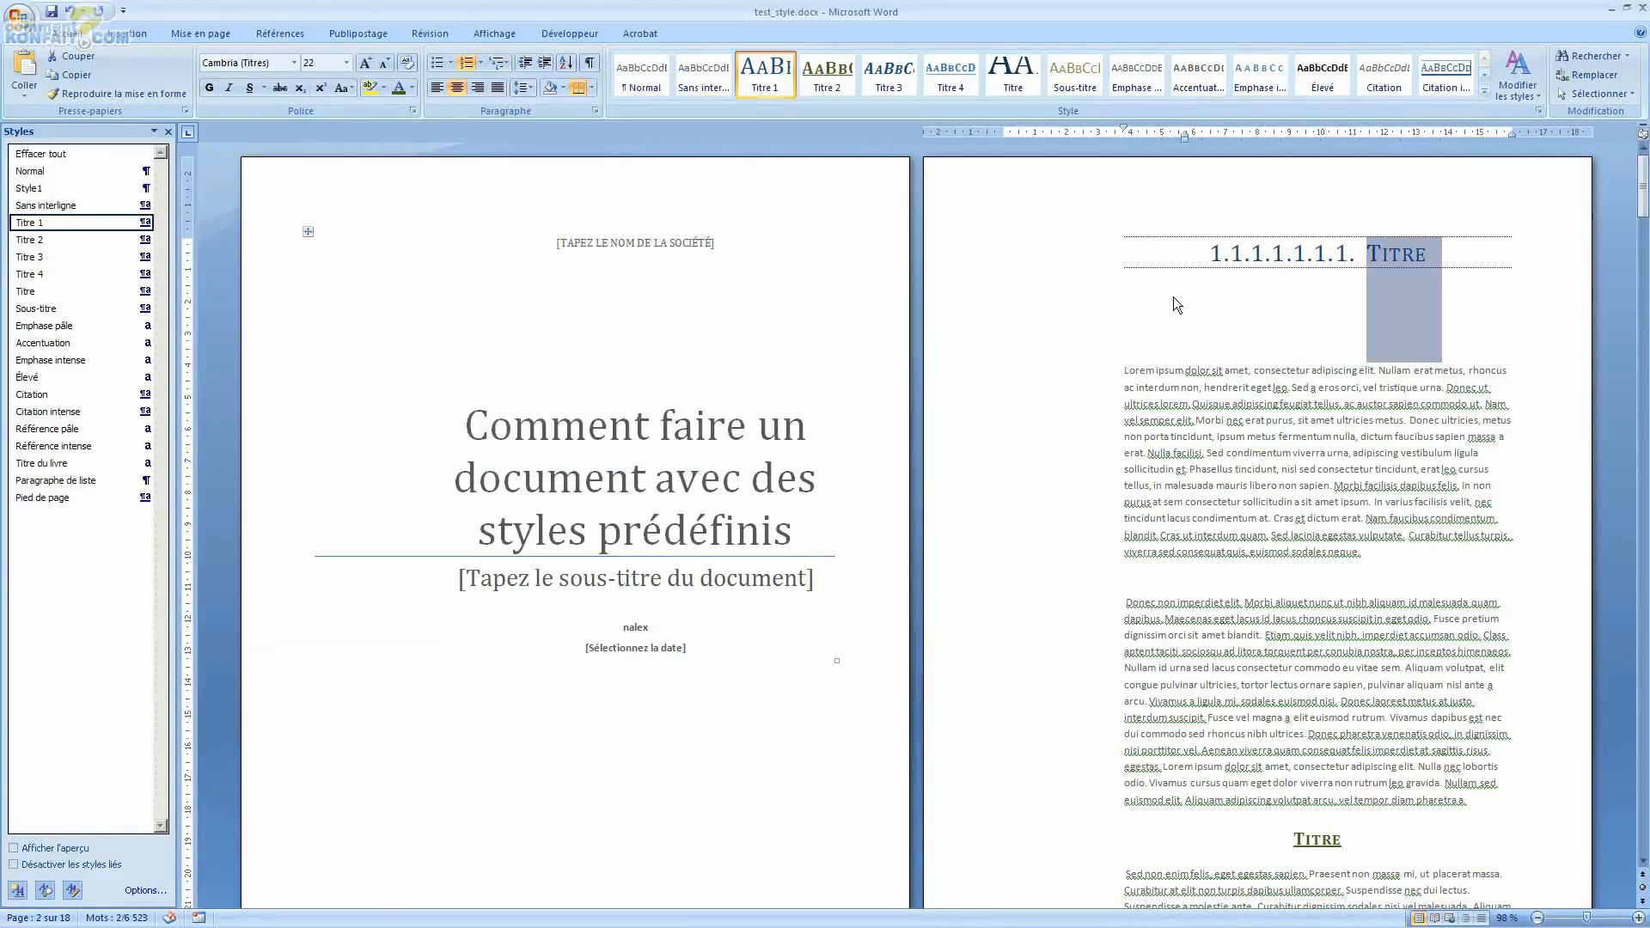
Step: Change the first heading's list level to level 1 so it is numbered 1
click(1317, 252)
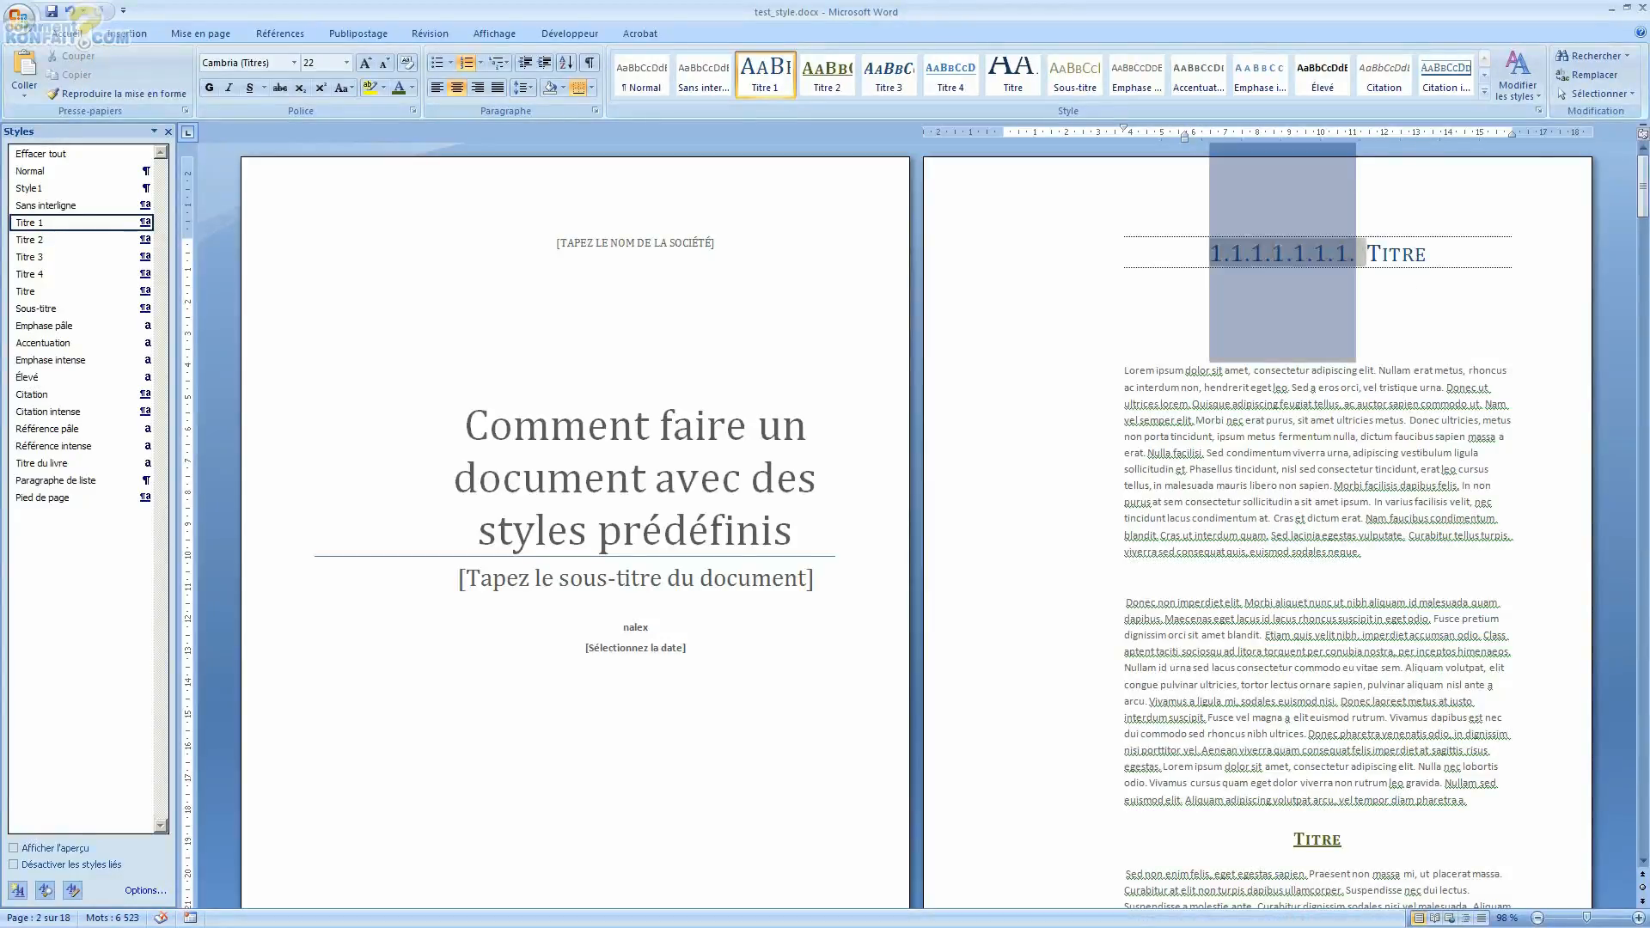
right_click(1261, 277)
right_click(1224, 243)
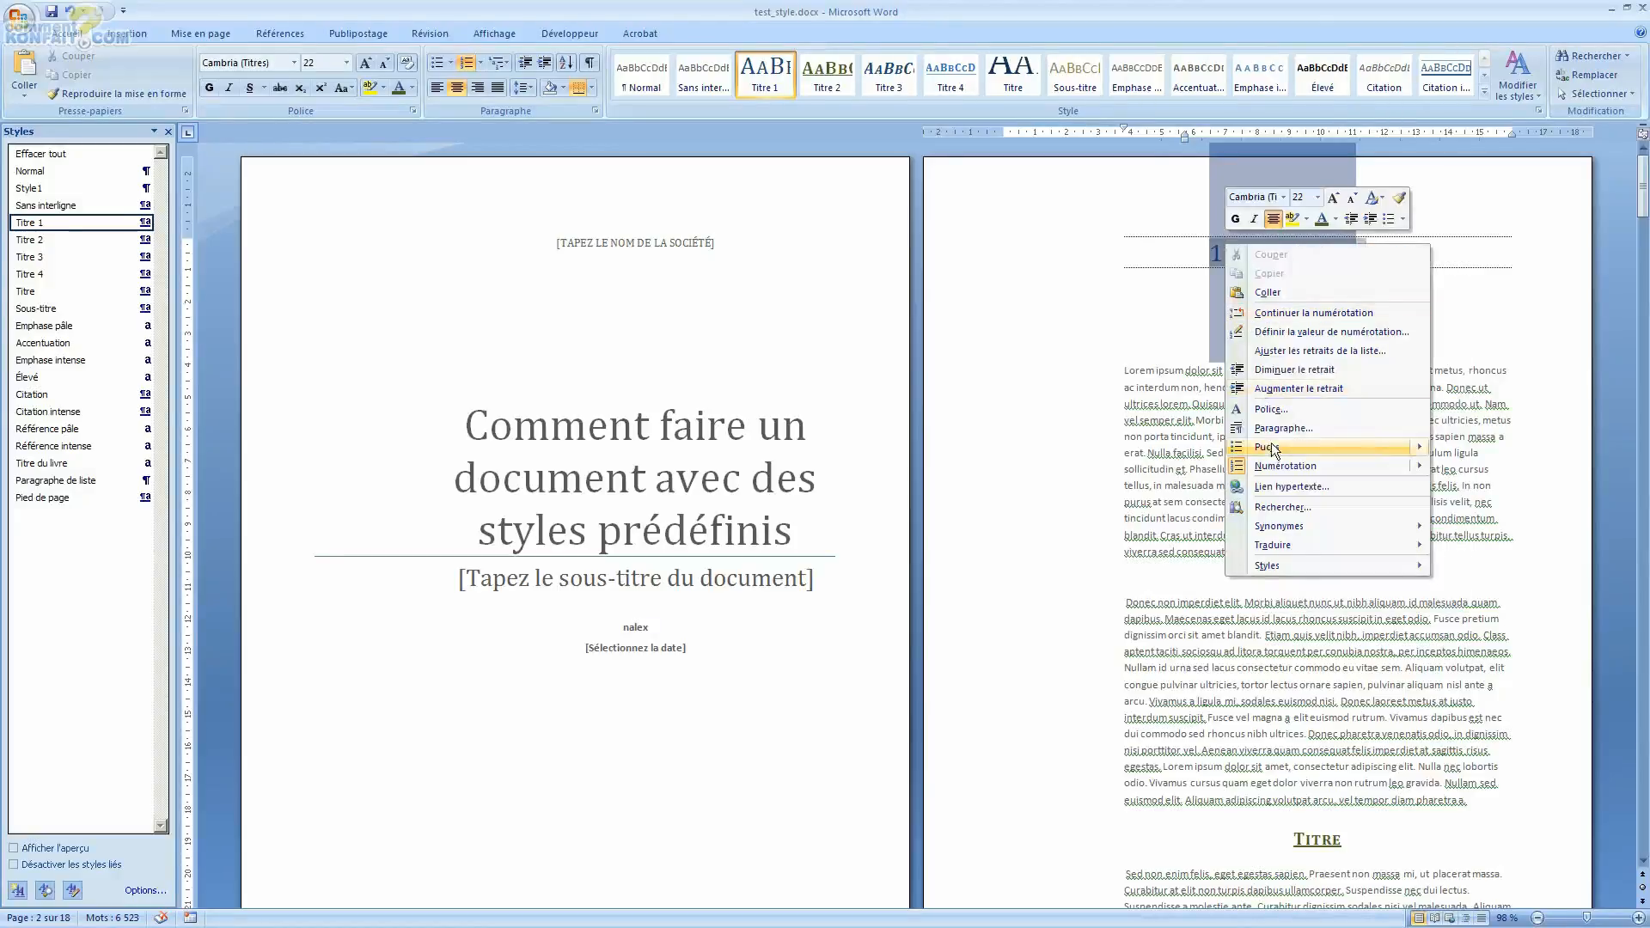
mouse_move(1287, 465)
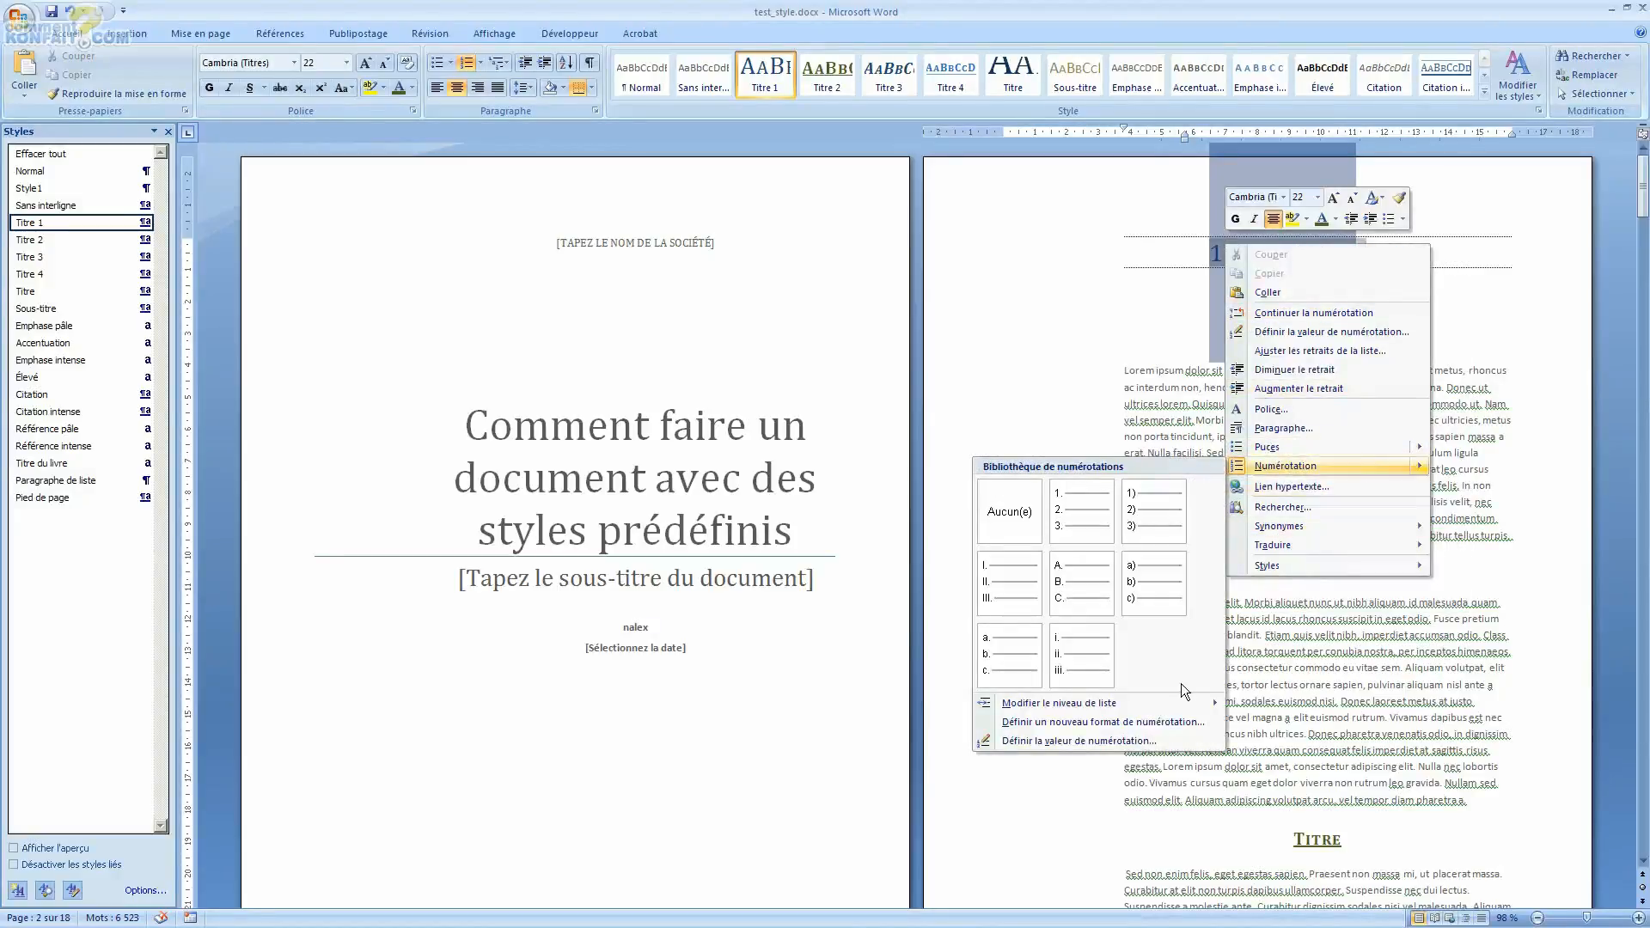
mouse_move(1138, 709)
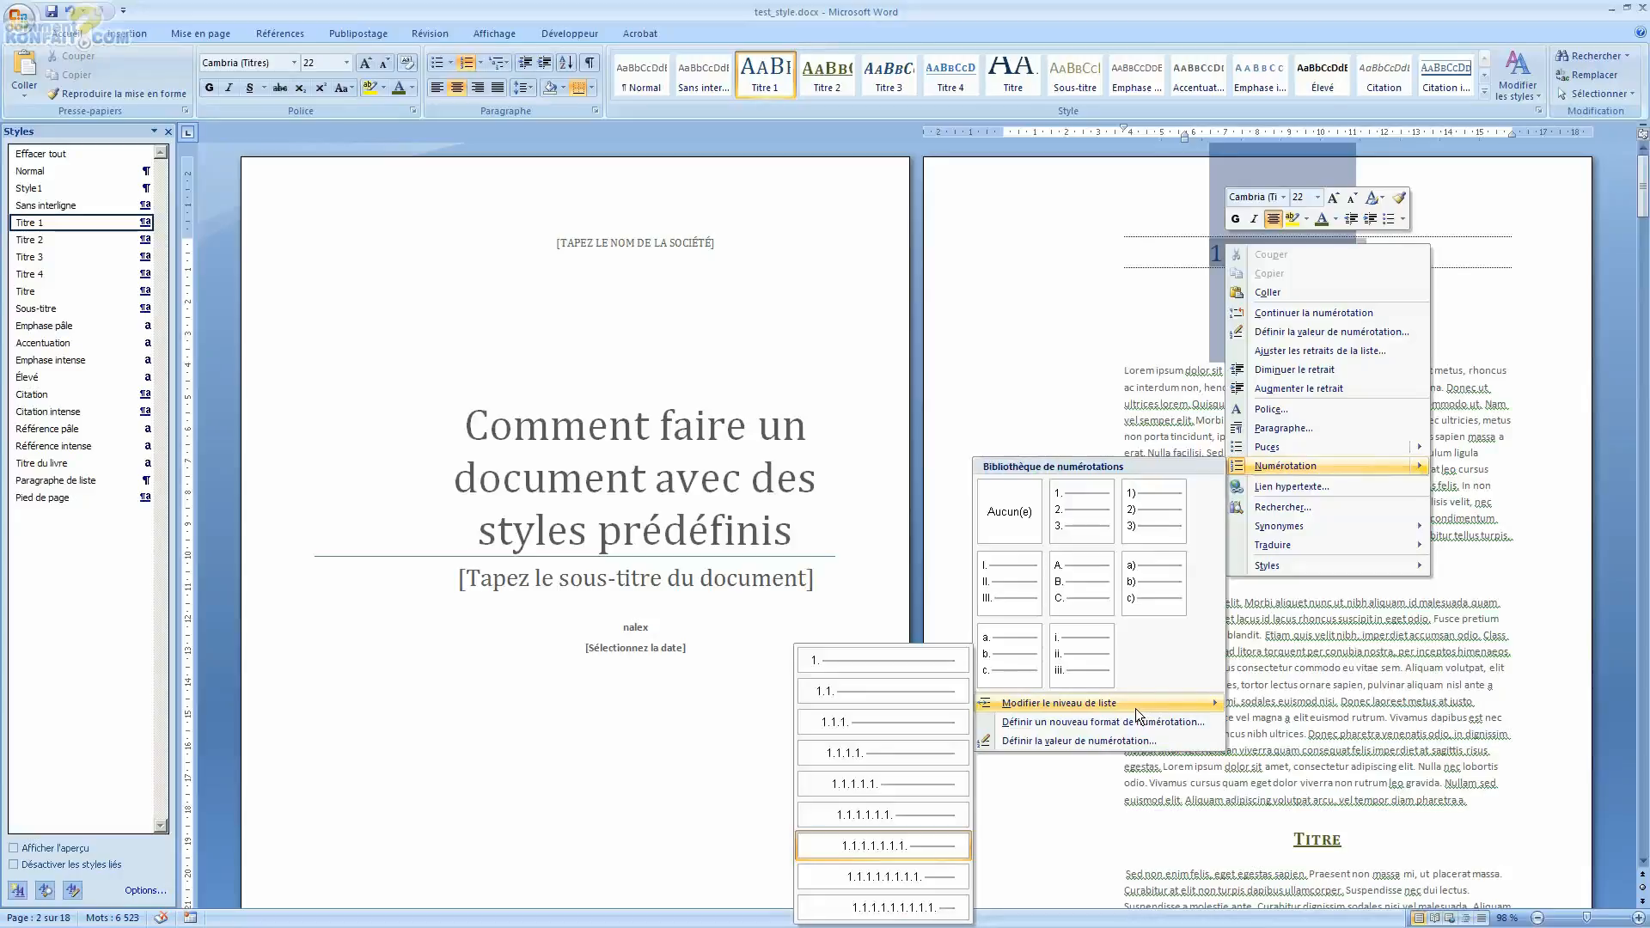
click(908, 663)
click(1364, 275)
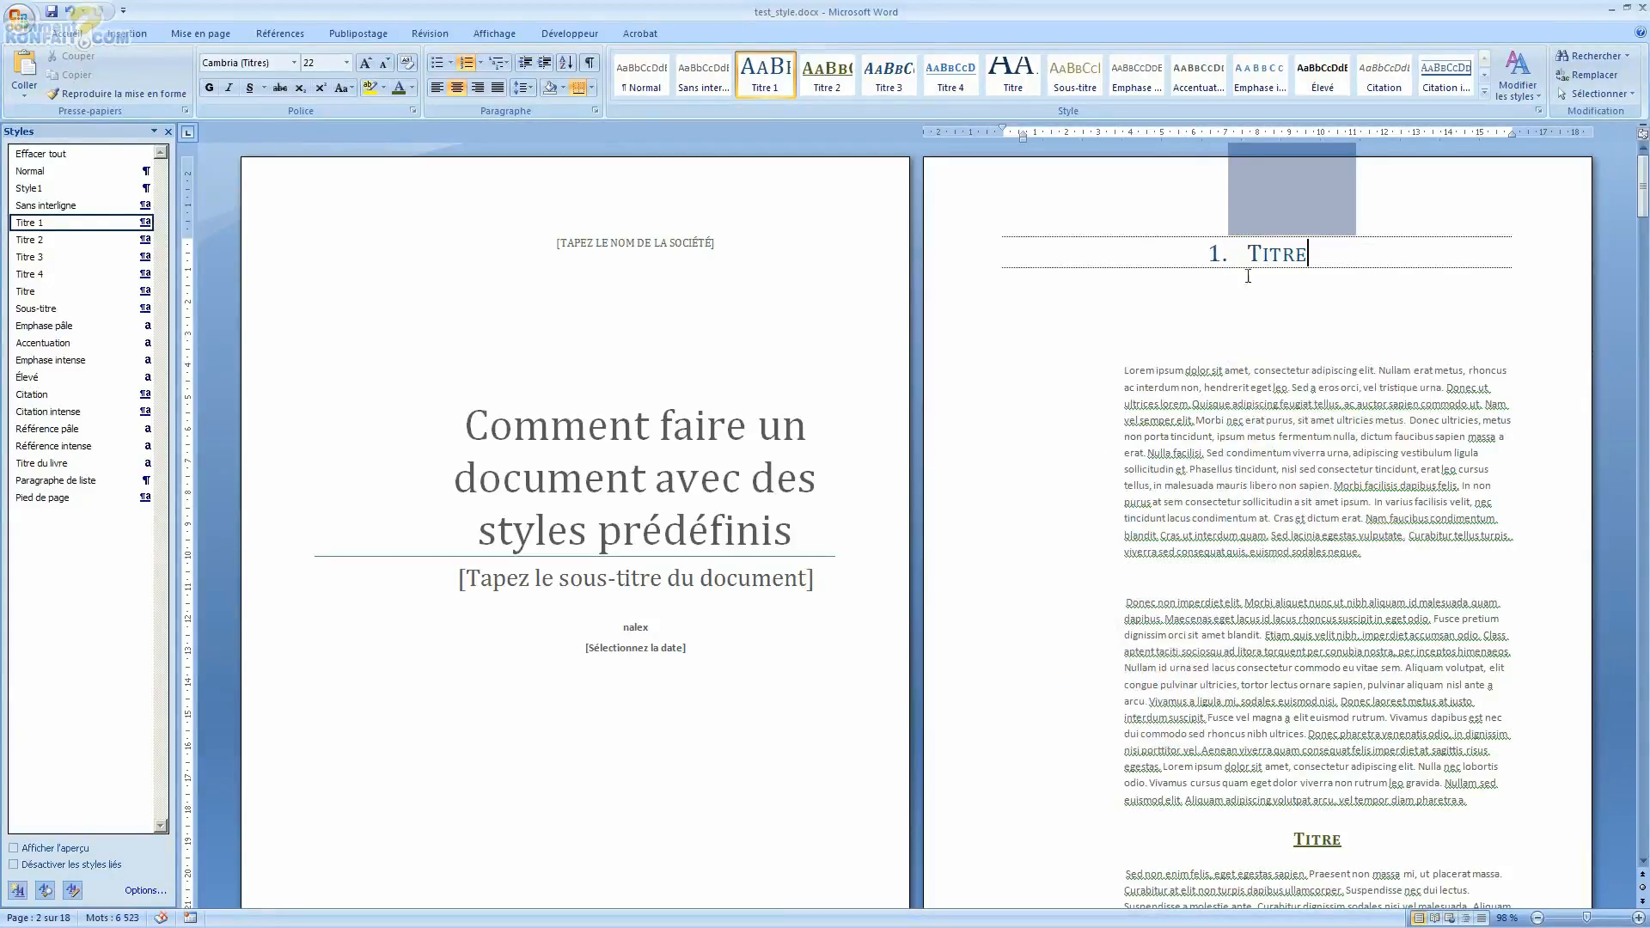
Step: Select the Titre 2 heading further down page 2 and apply the same multilevel list to it
scroll(1360, 327, down, 3)
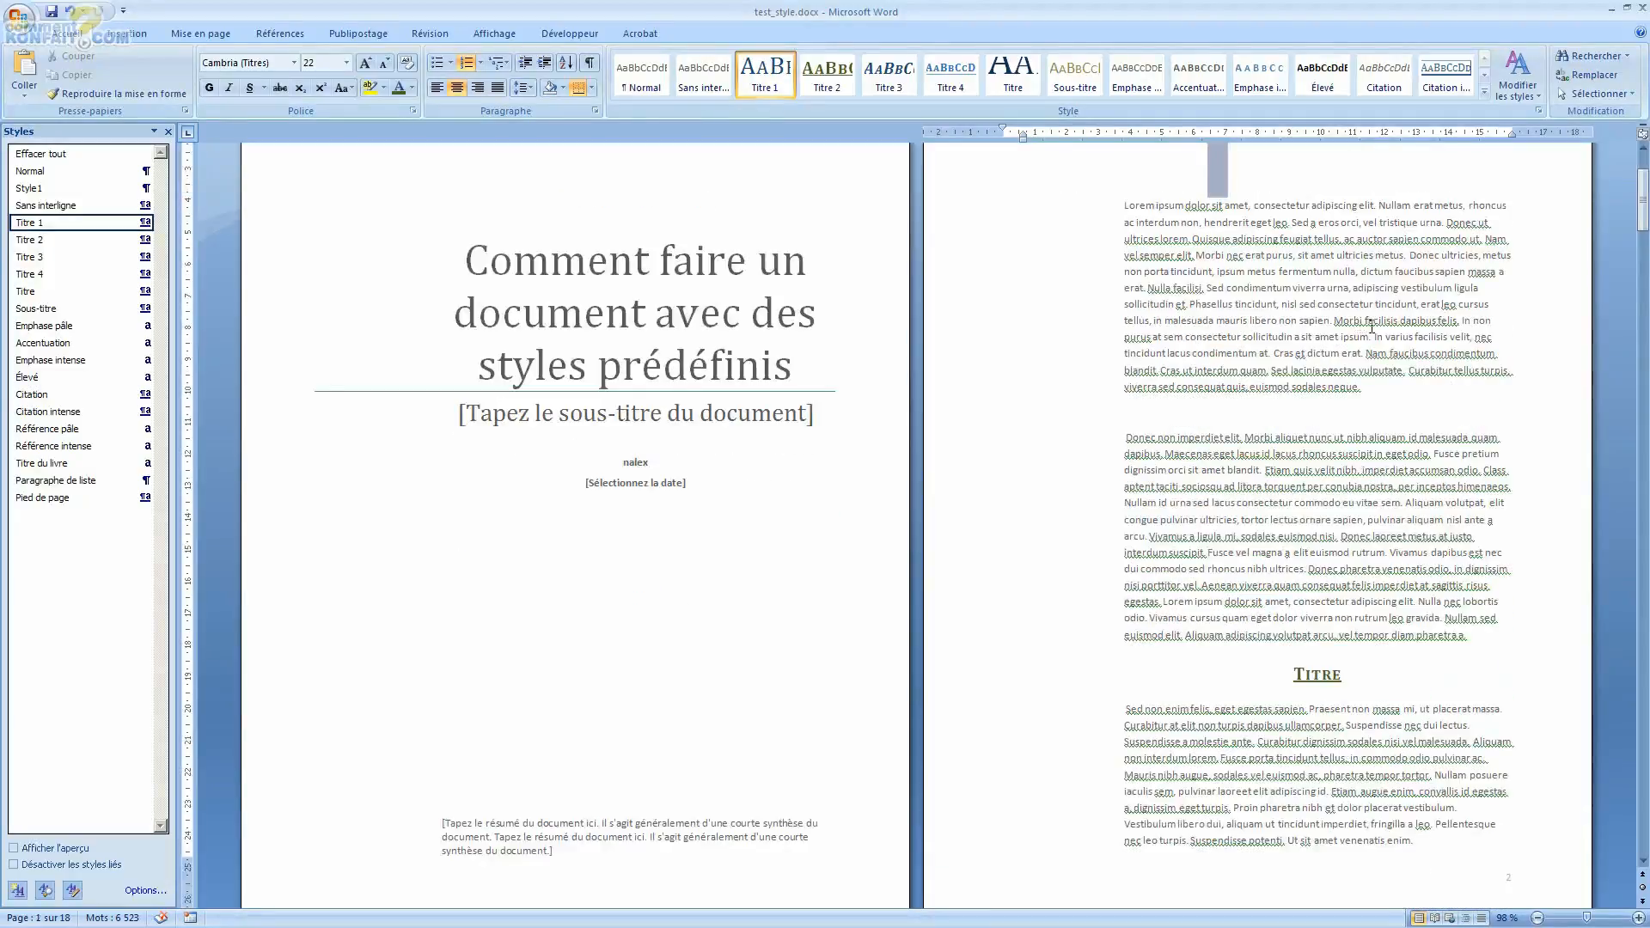
scroll(1372, 328, up, 3)
scroll(1367, 429, down, 4)
double_click(1353, 641)
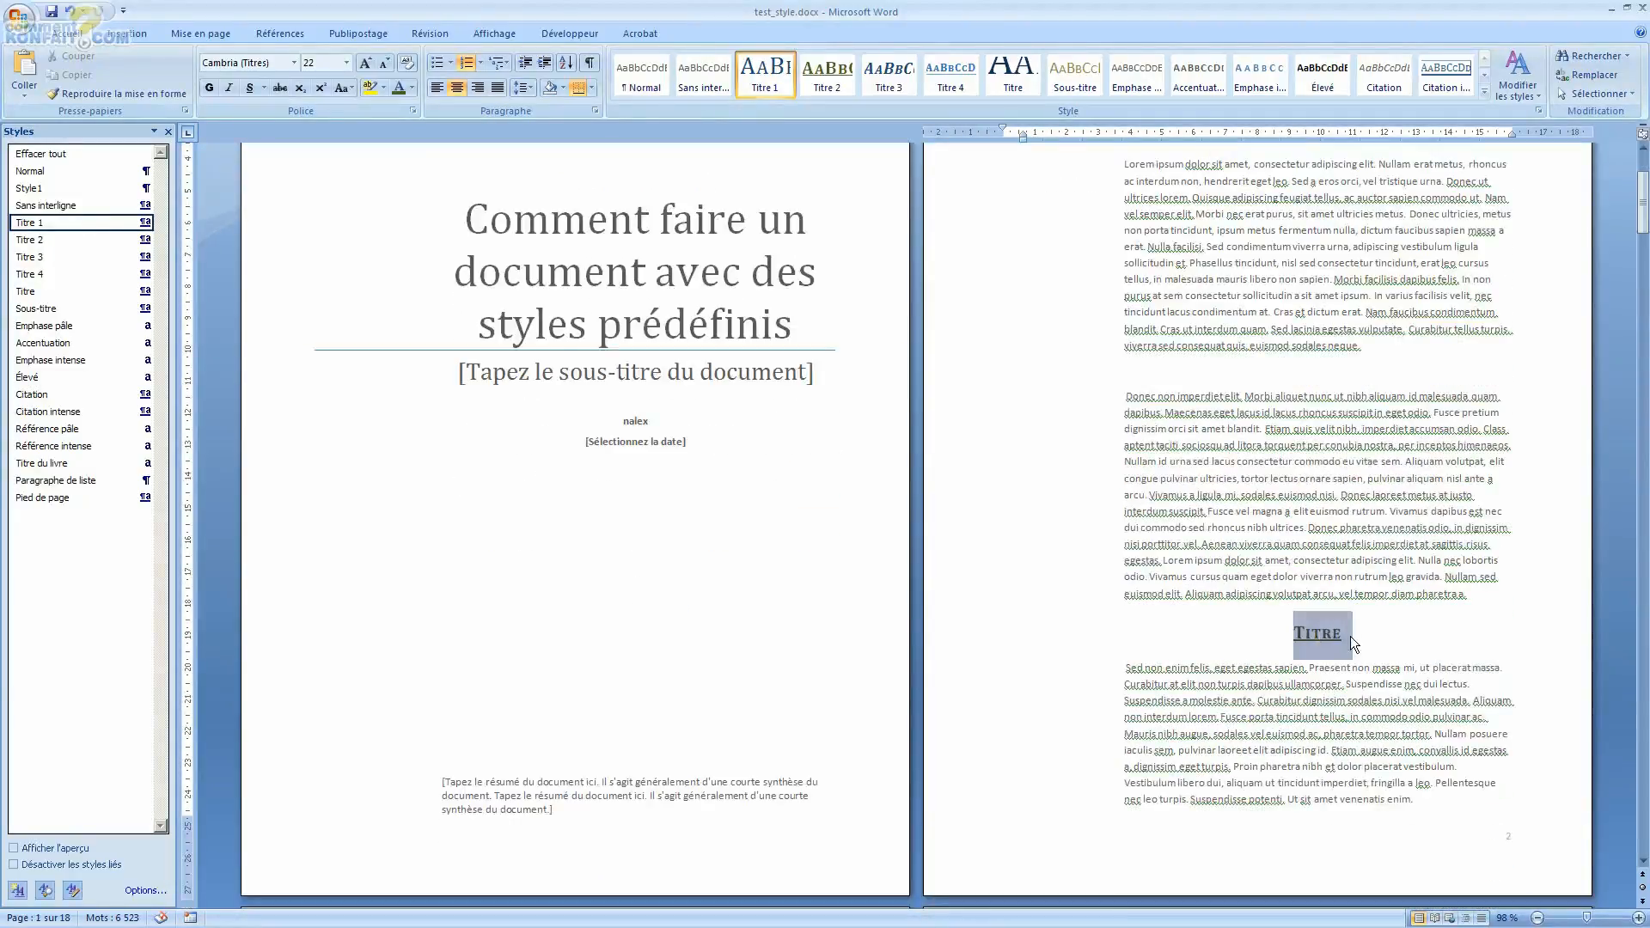
click(504, 65)
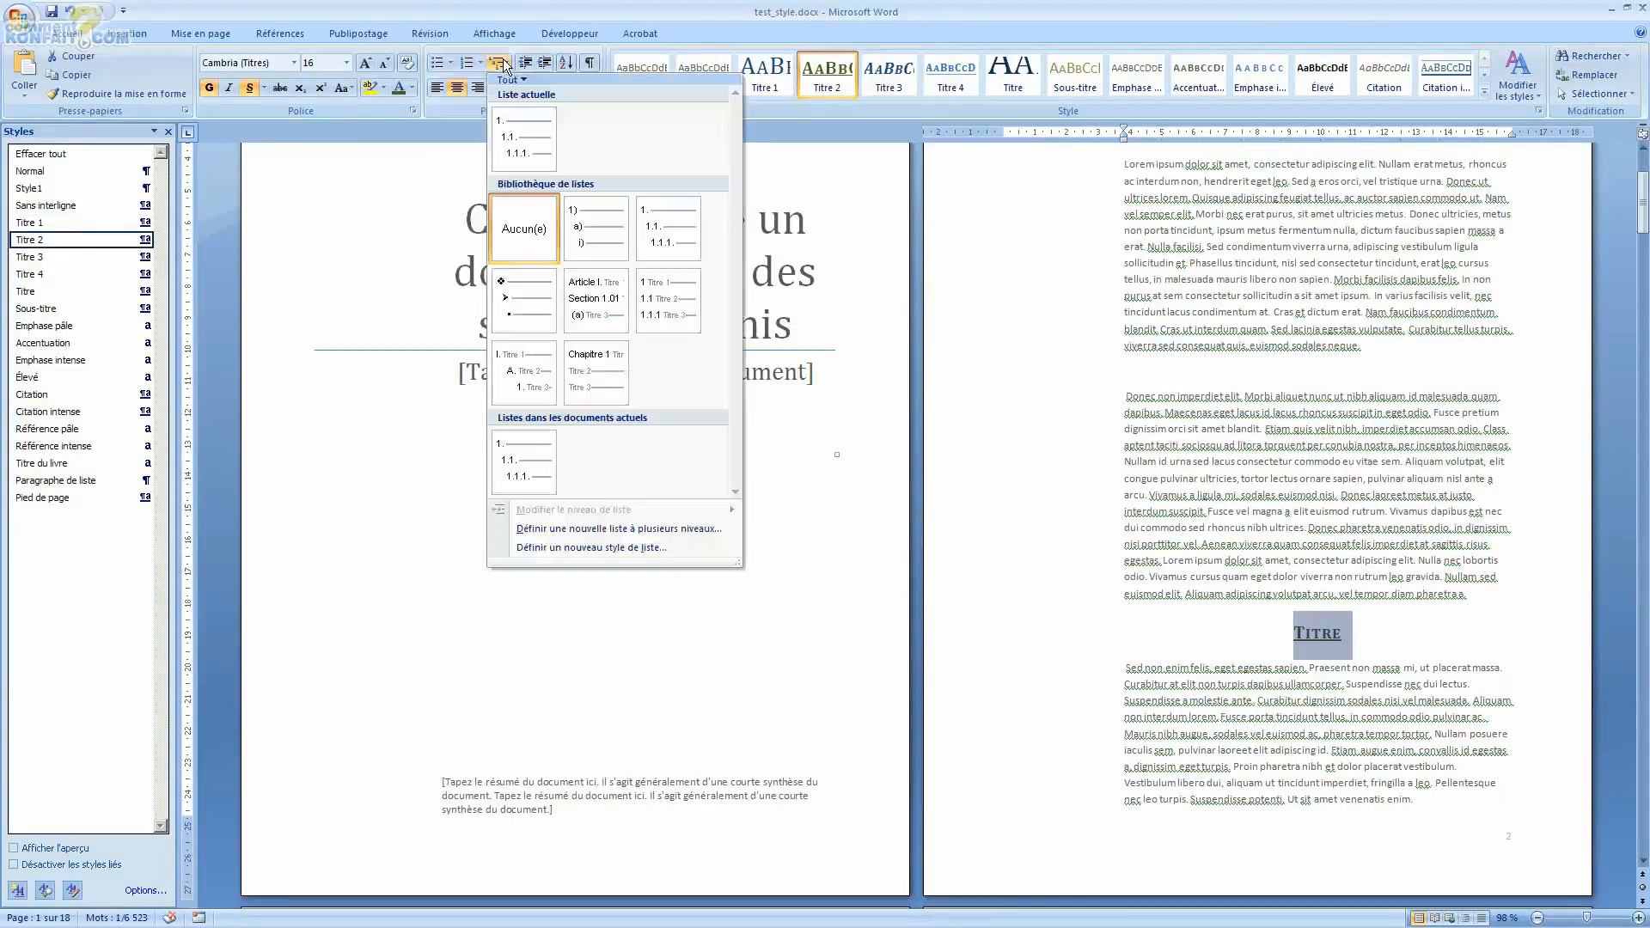
click(529, 122)
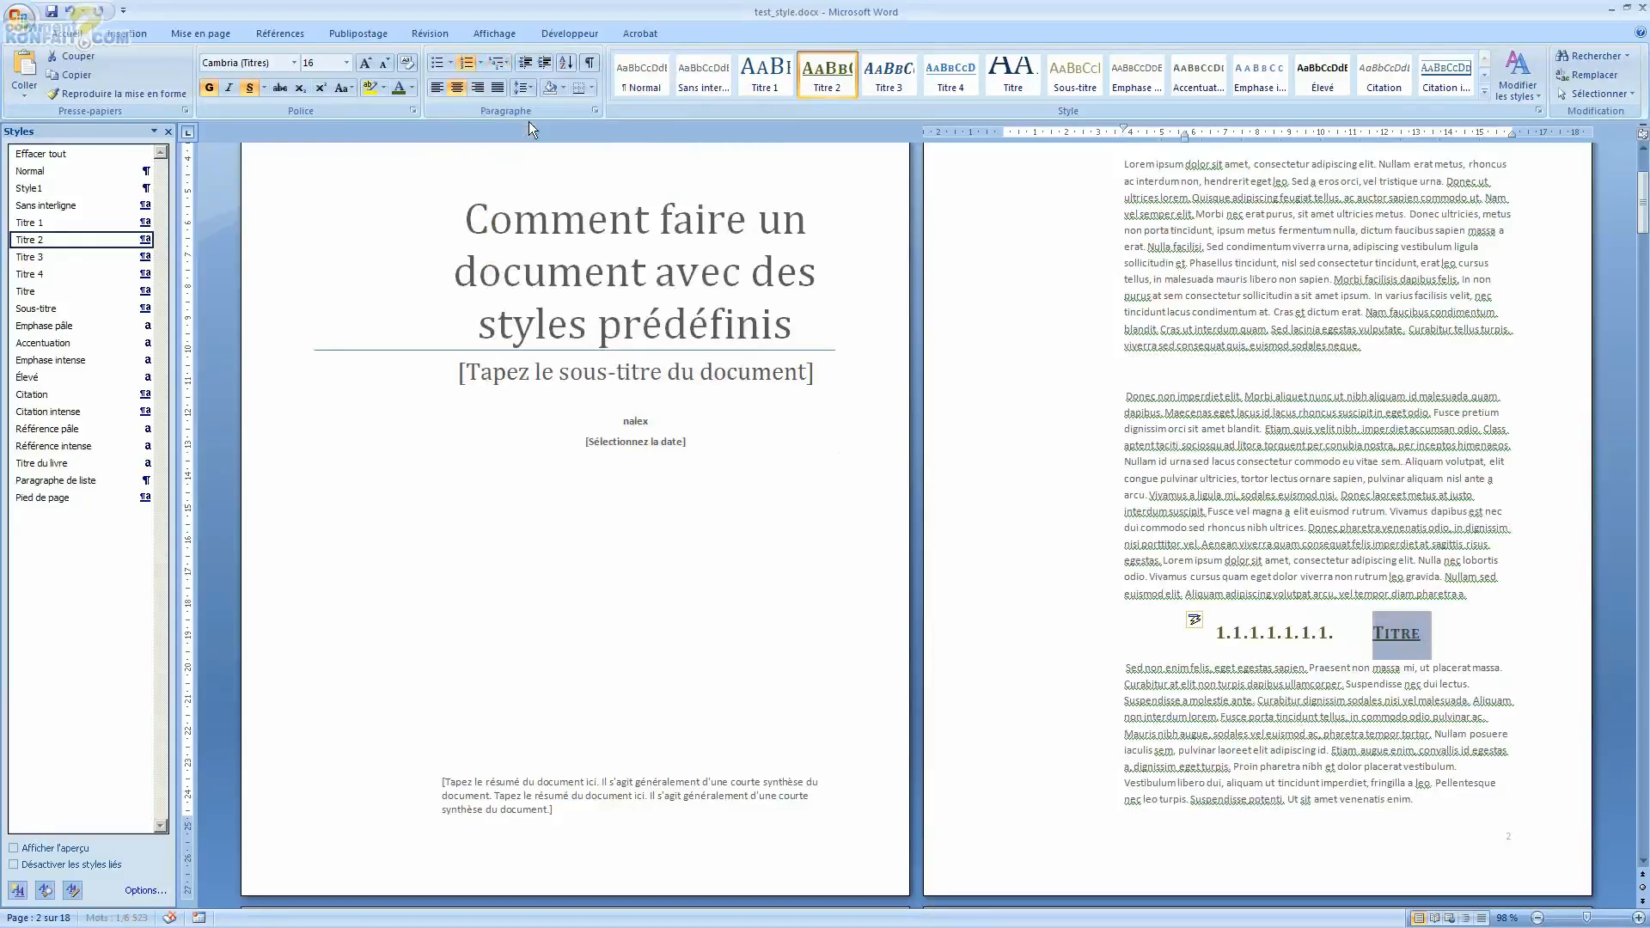
Step: Restart numbering on that second heading and set its list level to level 2 (1.1.)
click(1292, 619)
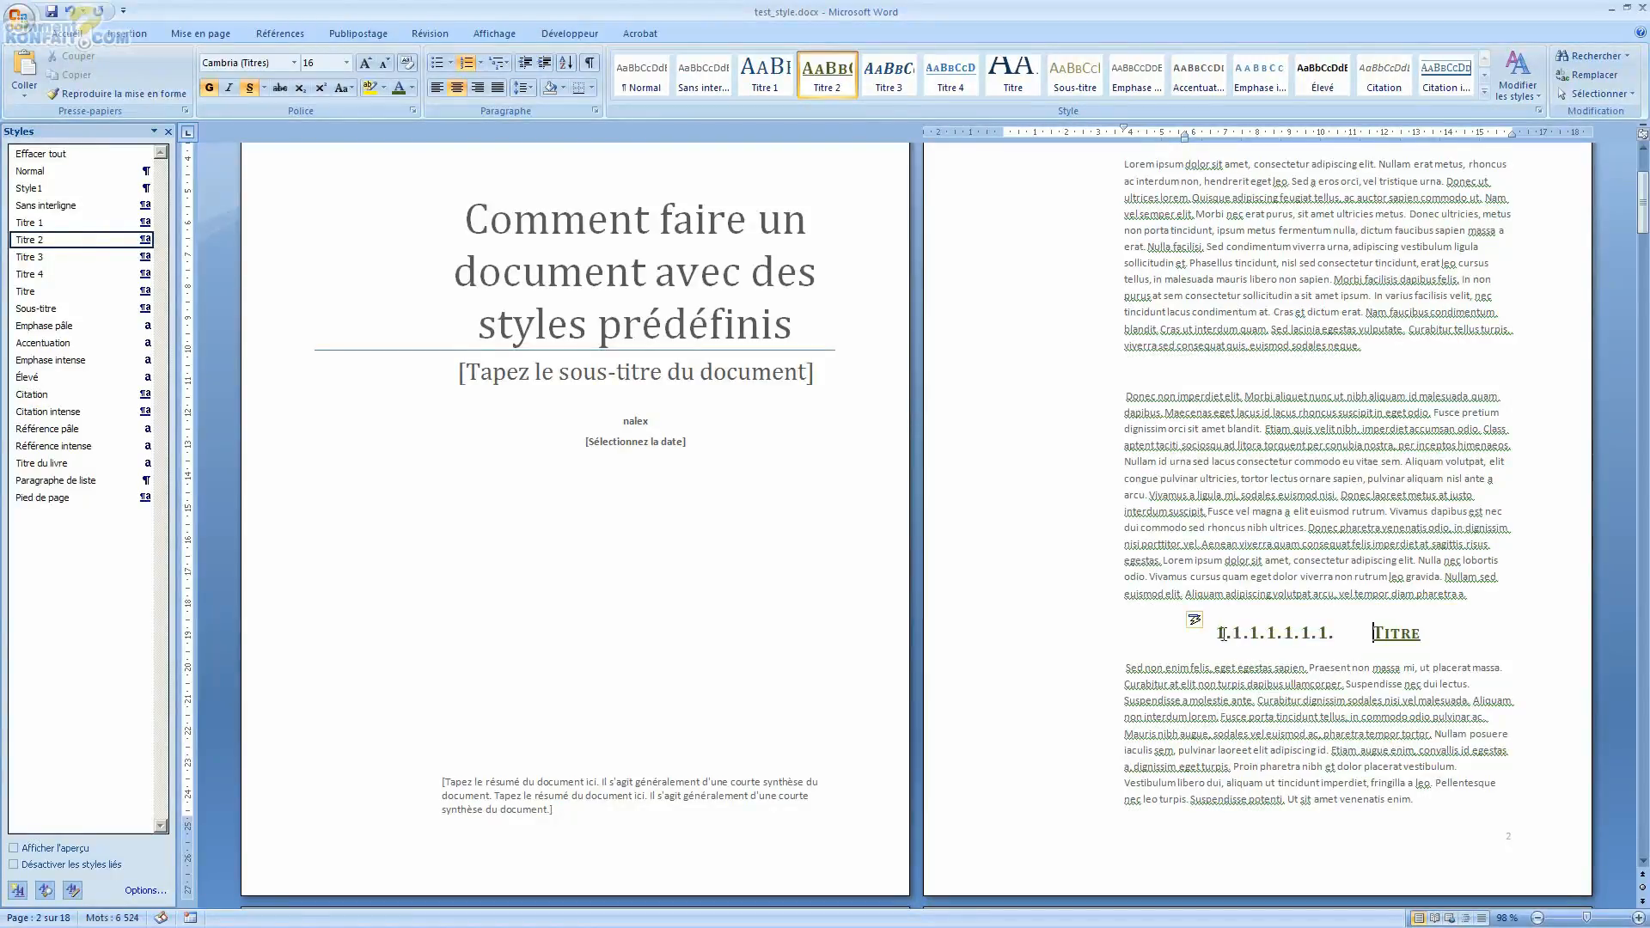
click(1199, 620)
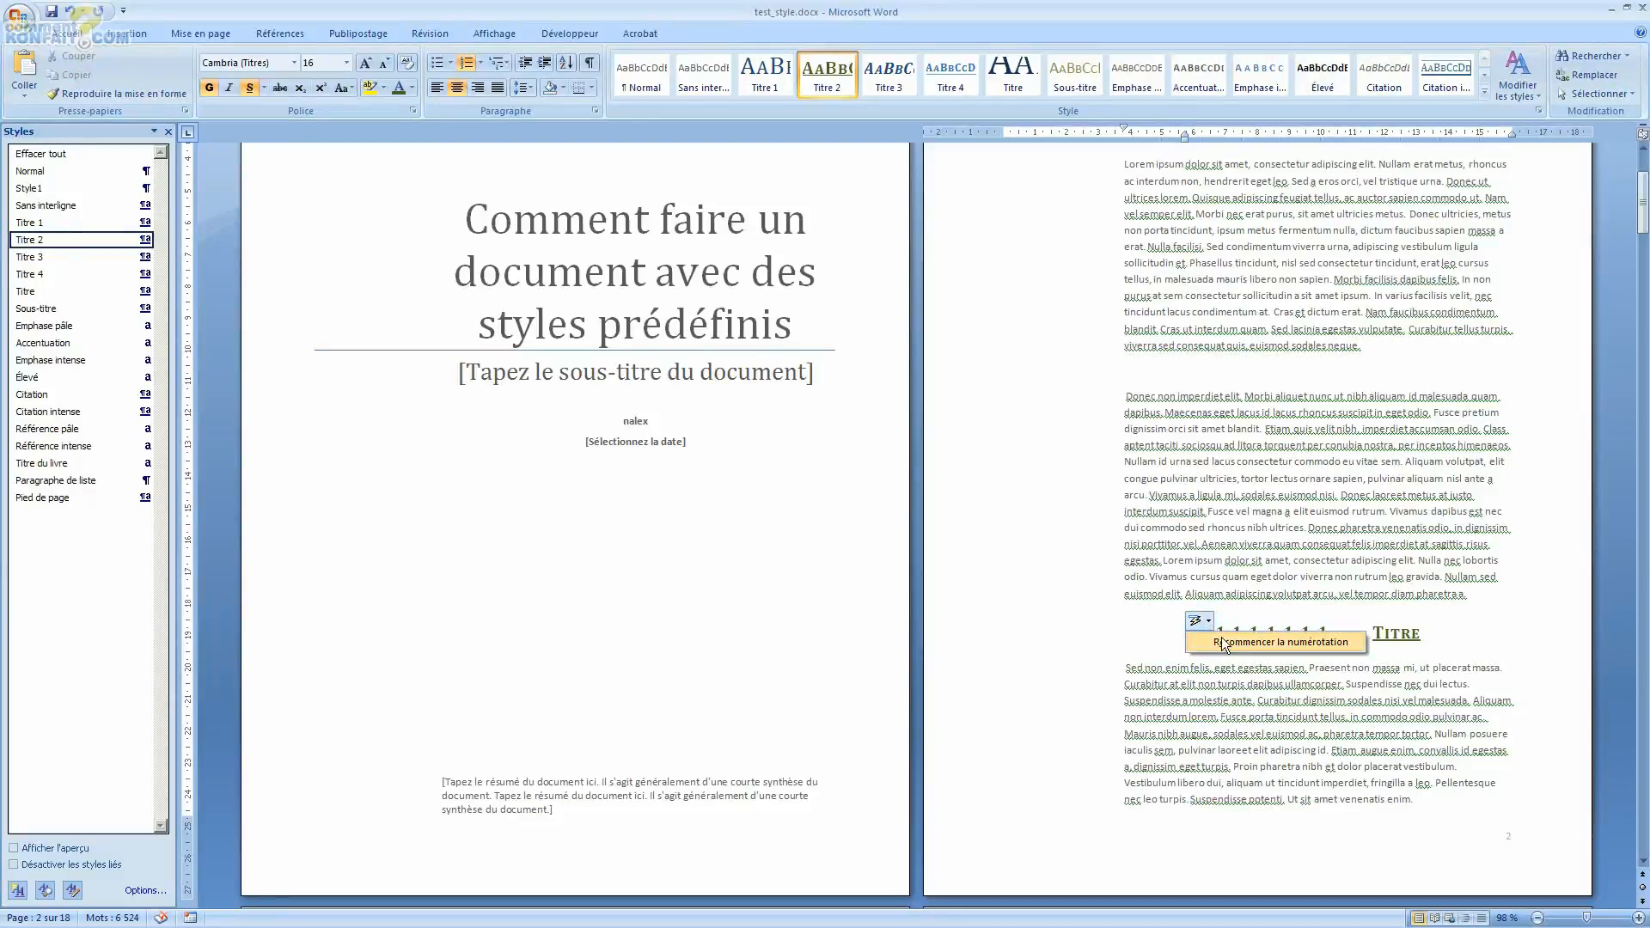
click(1222, 642)
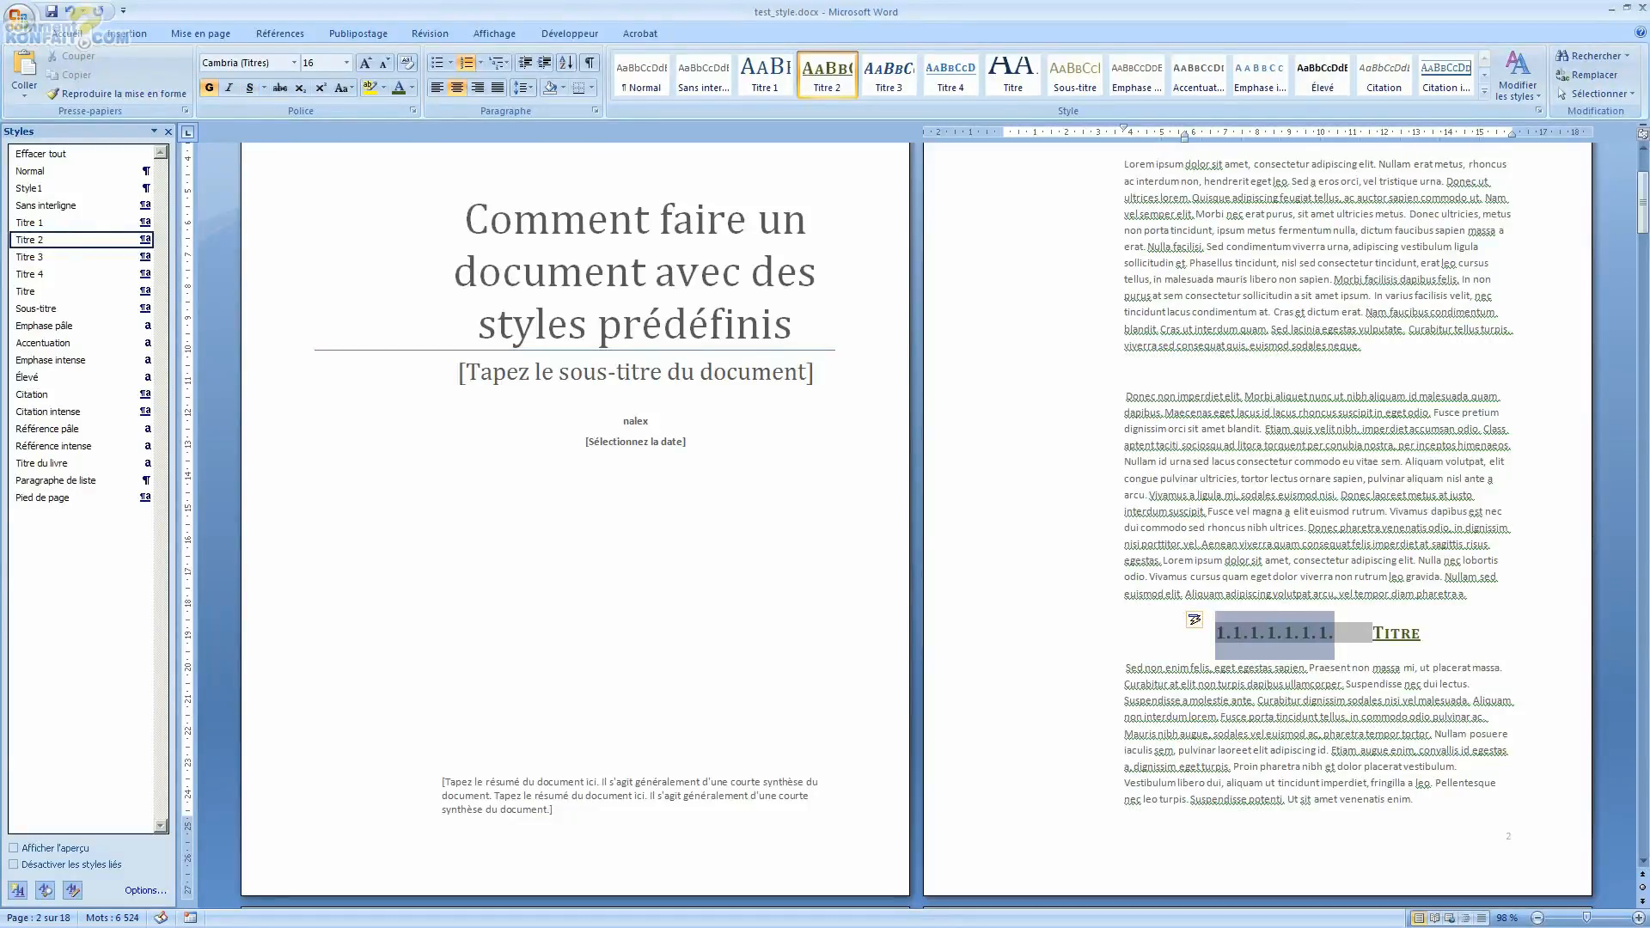
right_click(1243, 640)
mouse_move(1294, 528)
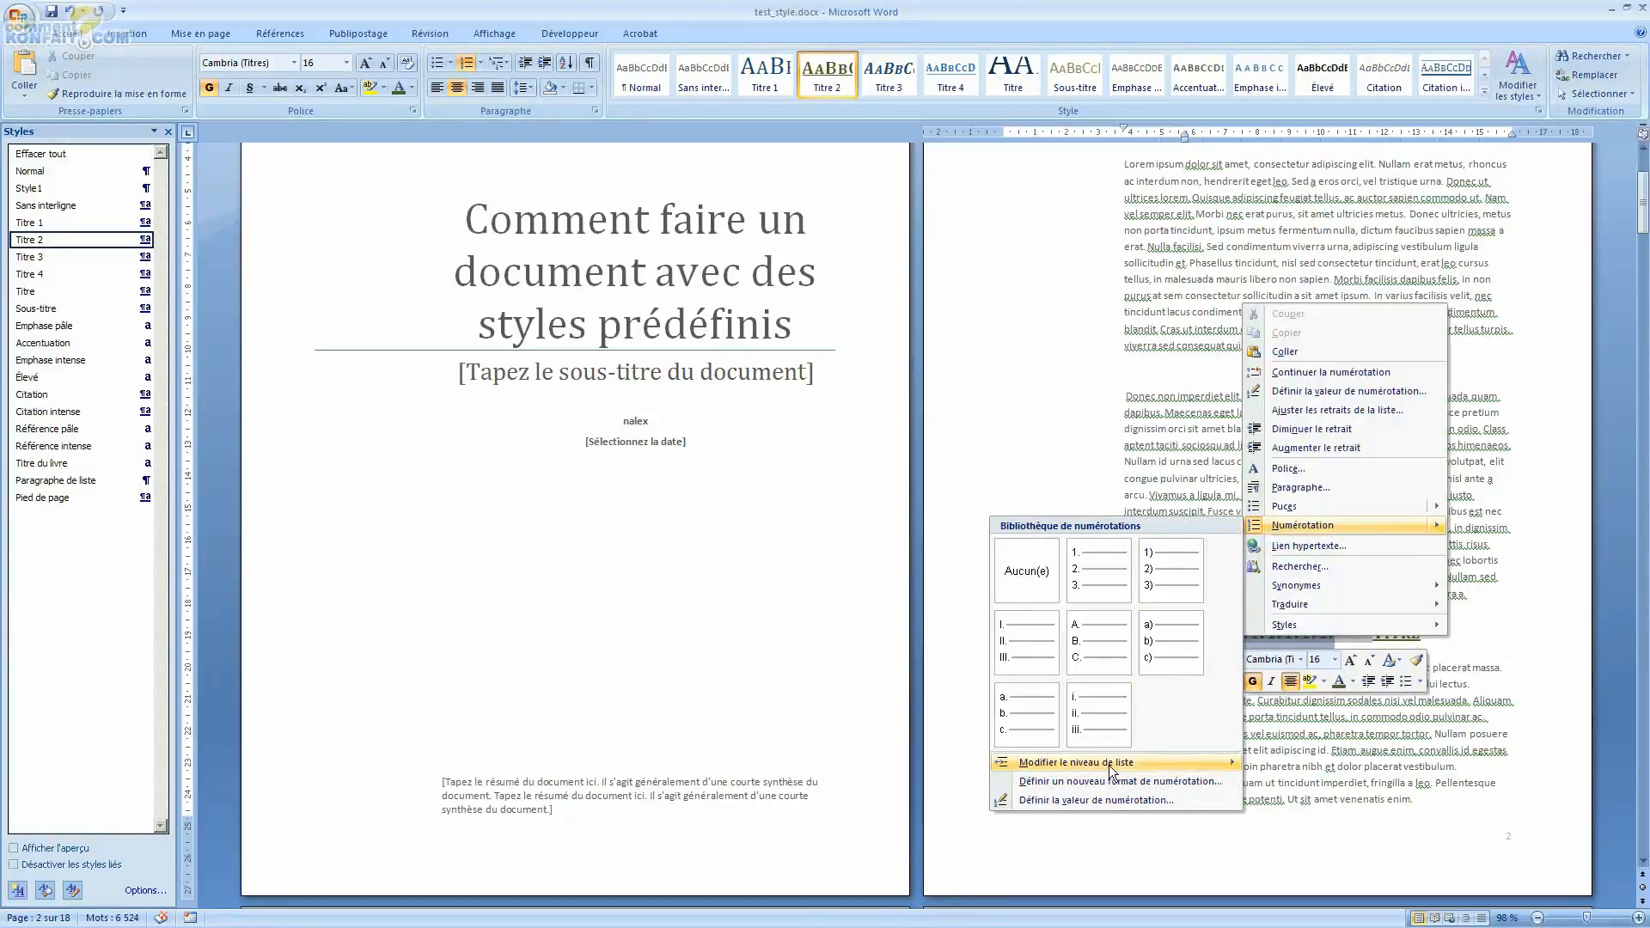
mouse_move(1076, 765)
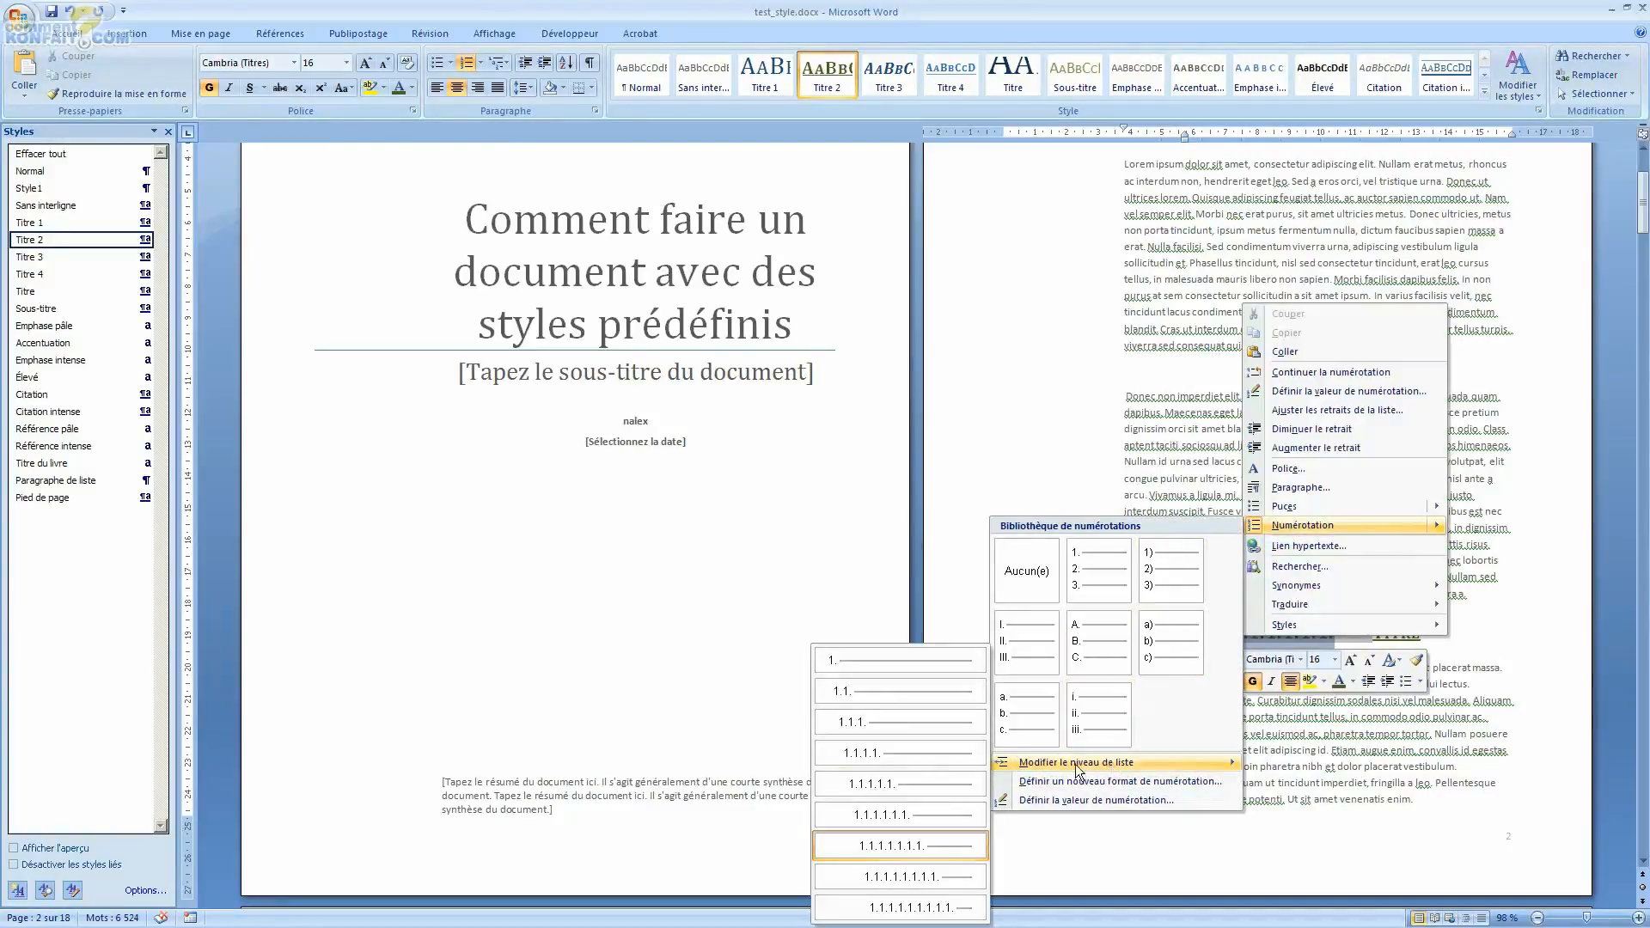
click(918, 695)
Step: Select the first heading on page 3 and apply the same multilevel list numbering to it
scroll(1415, 649, up, 4)
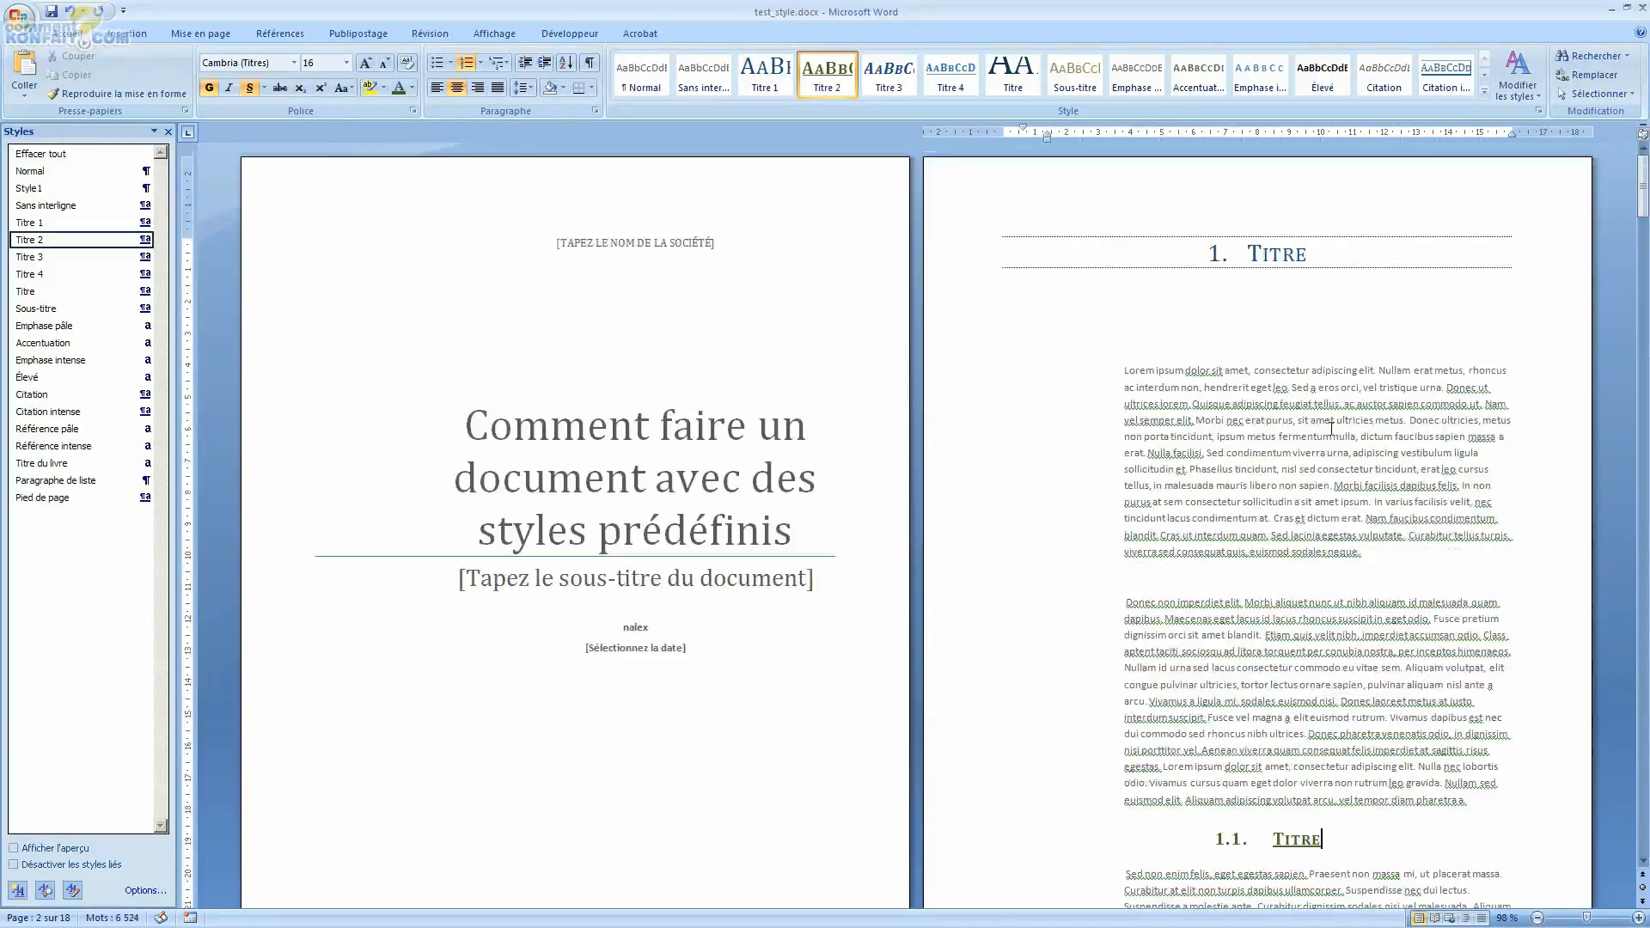
scroll(1332, 558, down, 12)
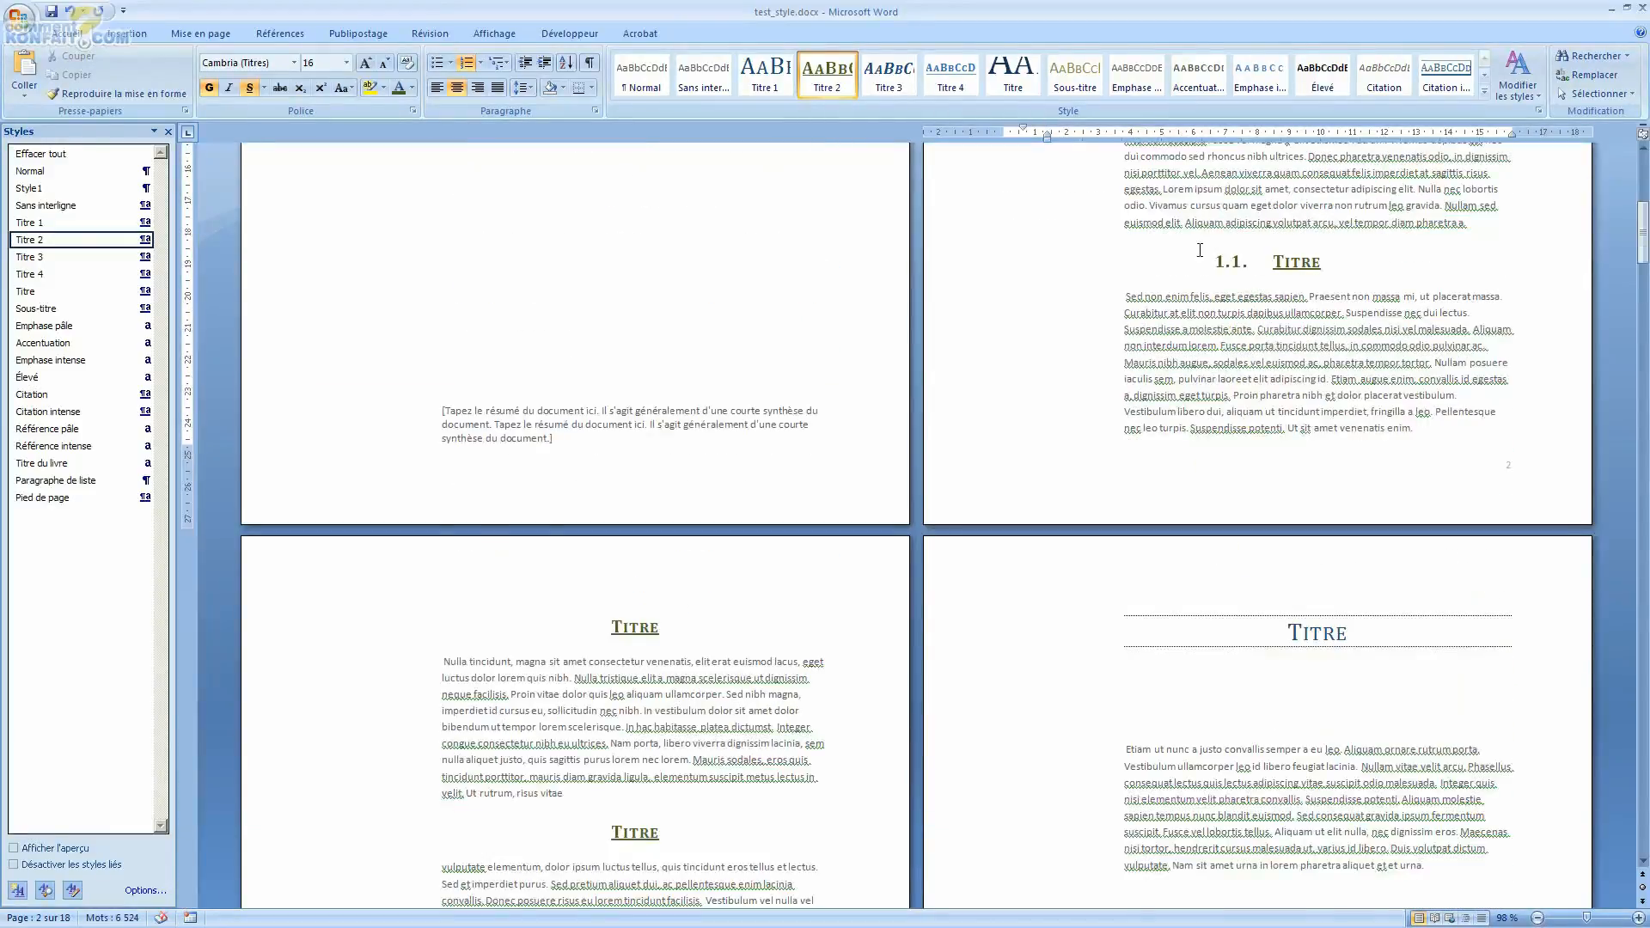
scroll(1227, 266, down, 4)
click(642, 420)
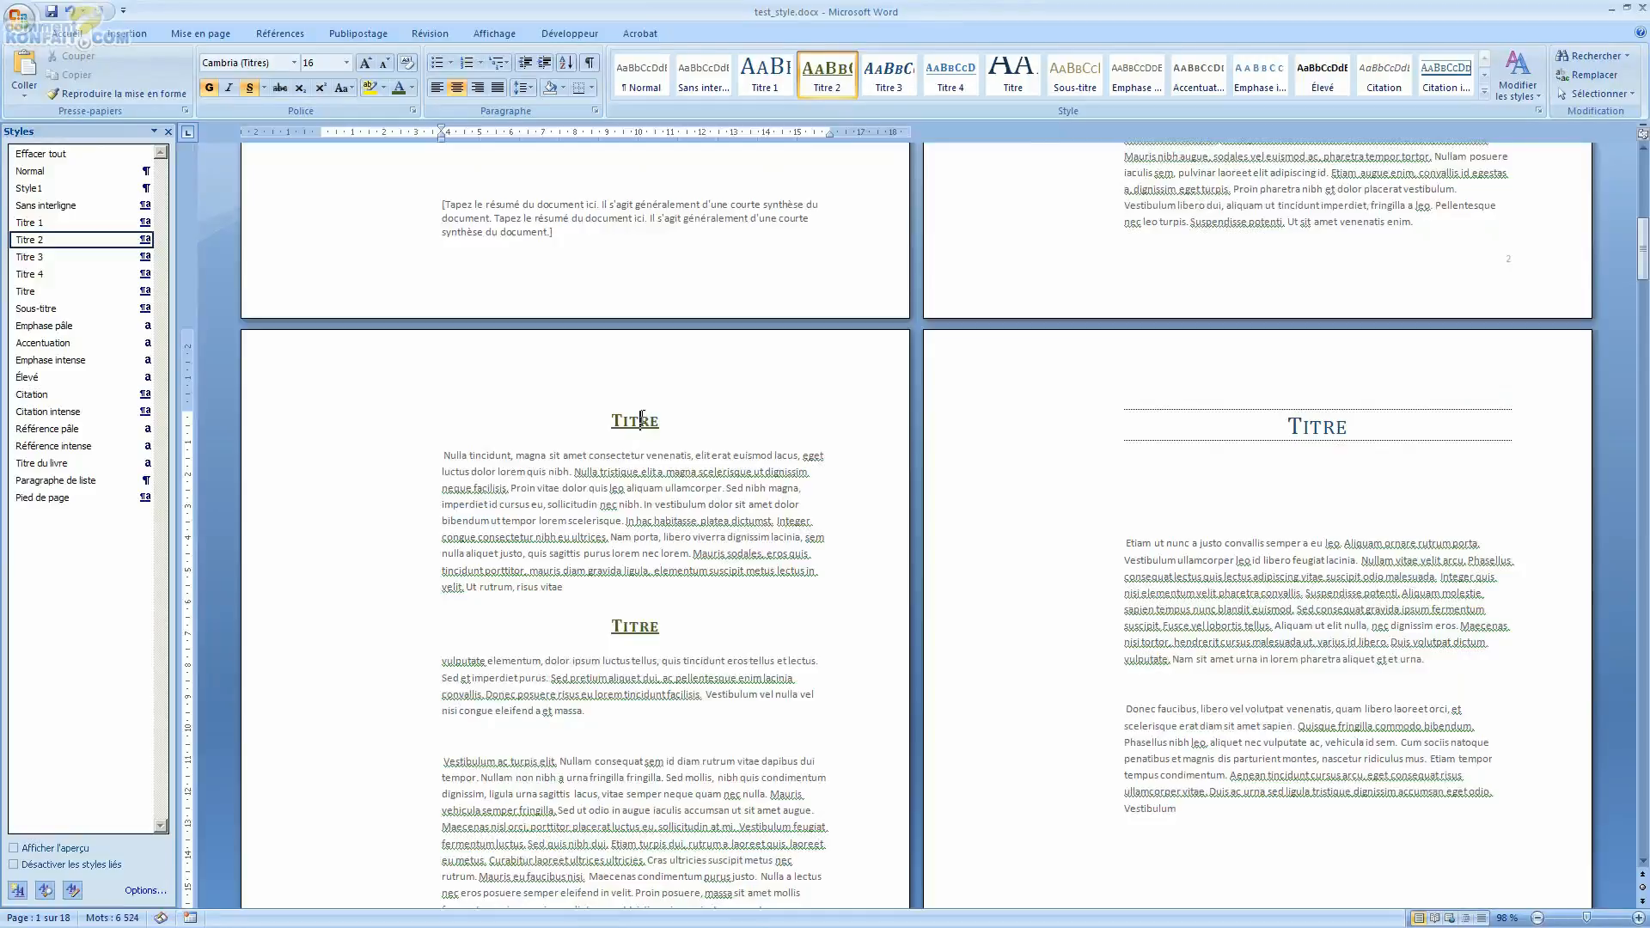
double_click(641, 419)
click(498, 62)
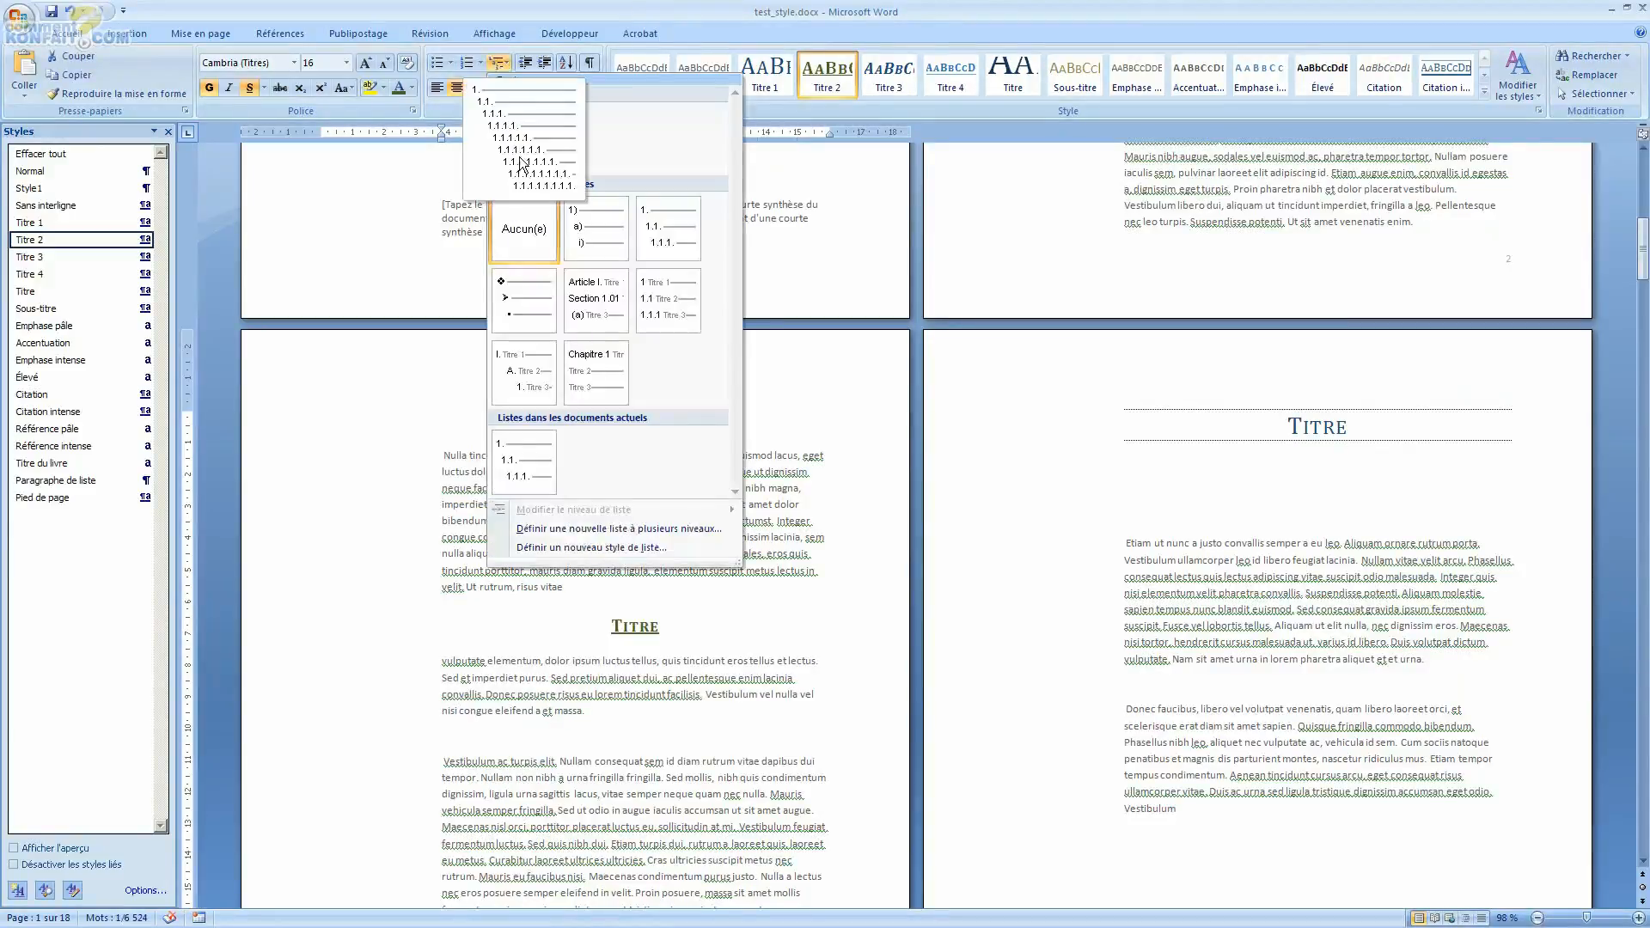
click(519, 161)
Step: Set the page 3 heading's list level to level 2 so it becomes 1.2
click(619, 420)
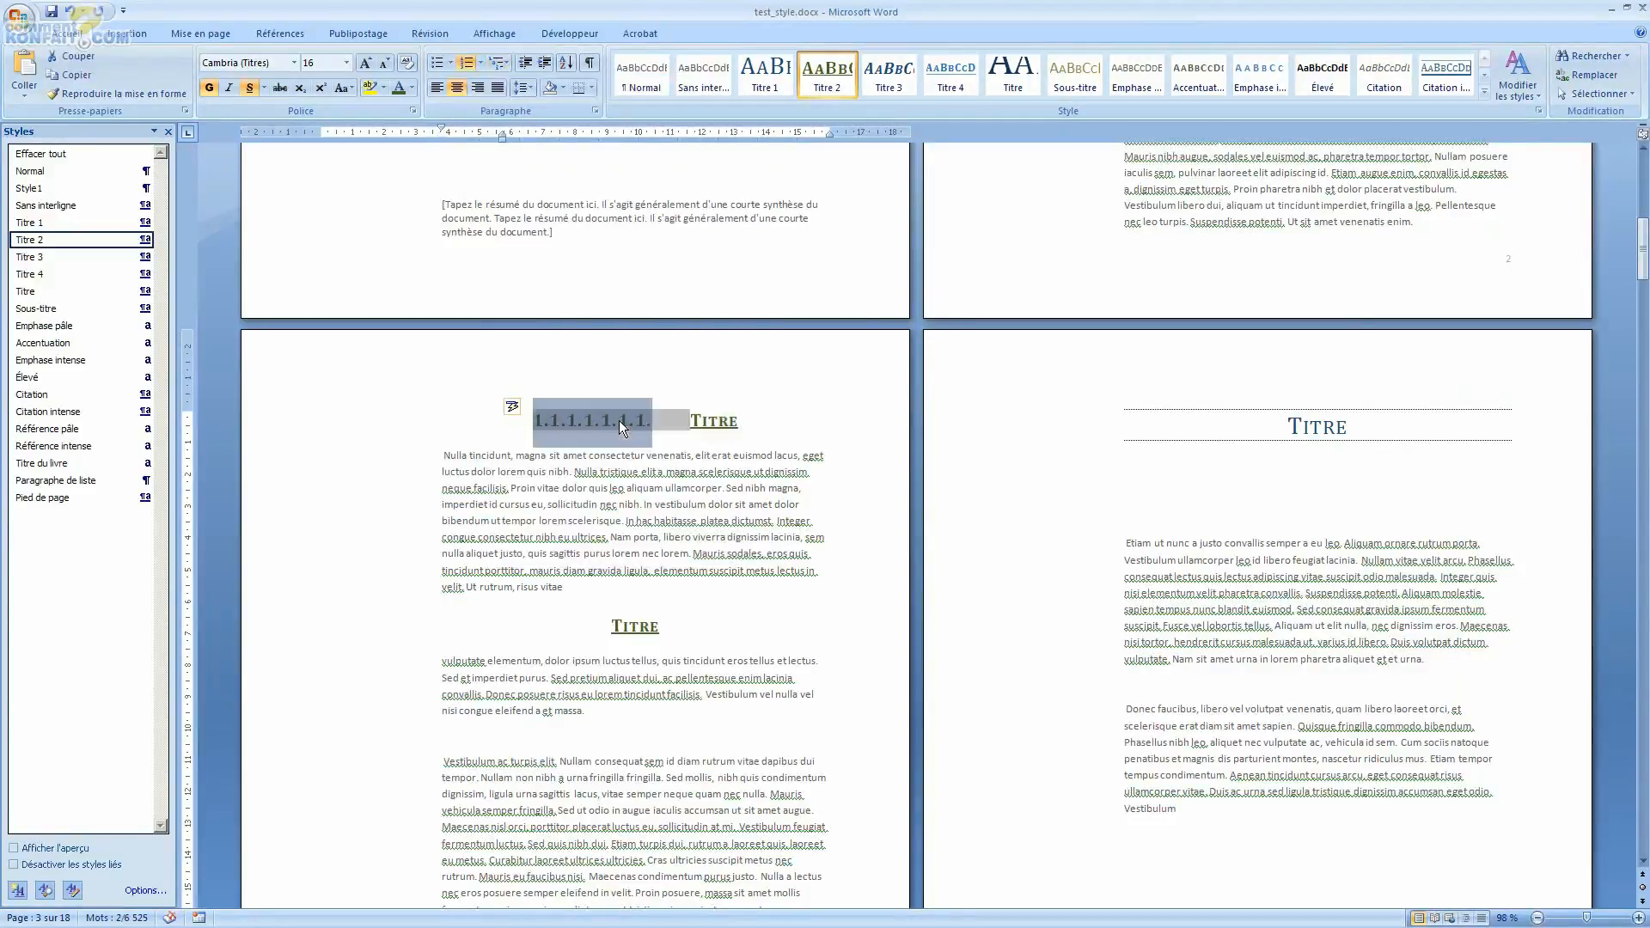
click(514, 406)
click(534, 433)
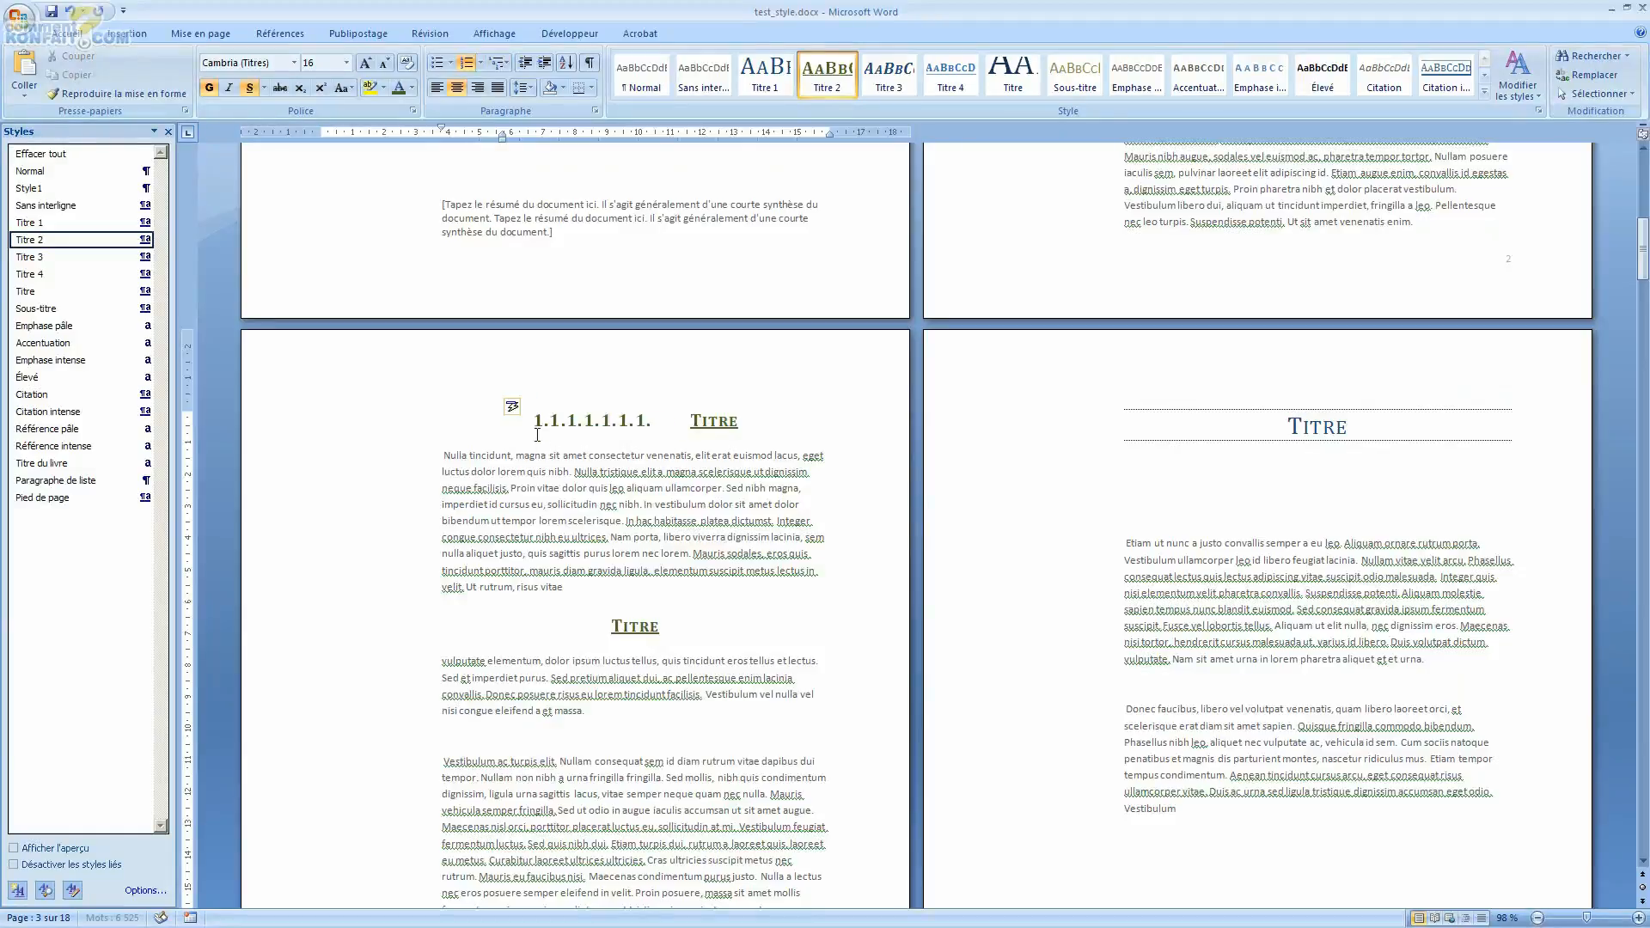
click(537, 430)
right_click(568, 422)
mouse_move(643, 642)
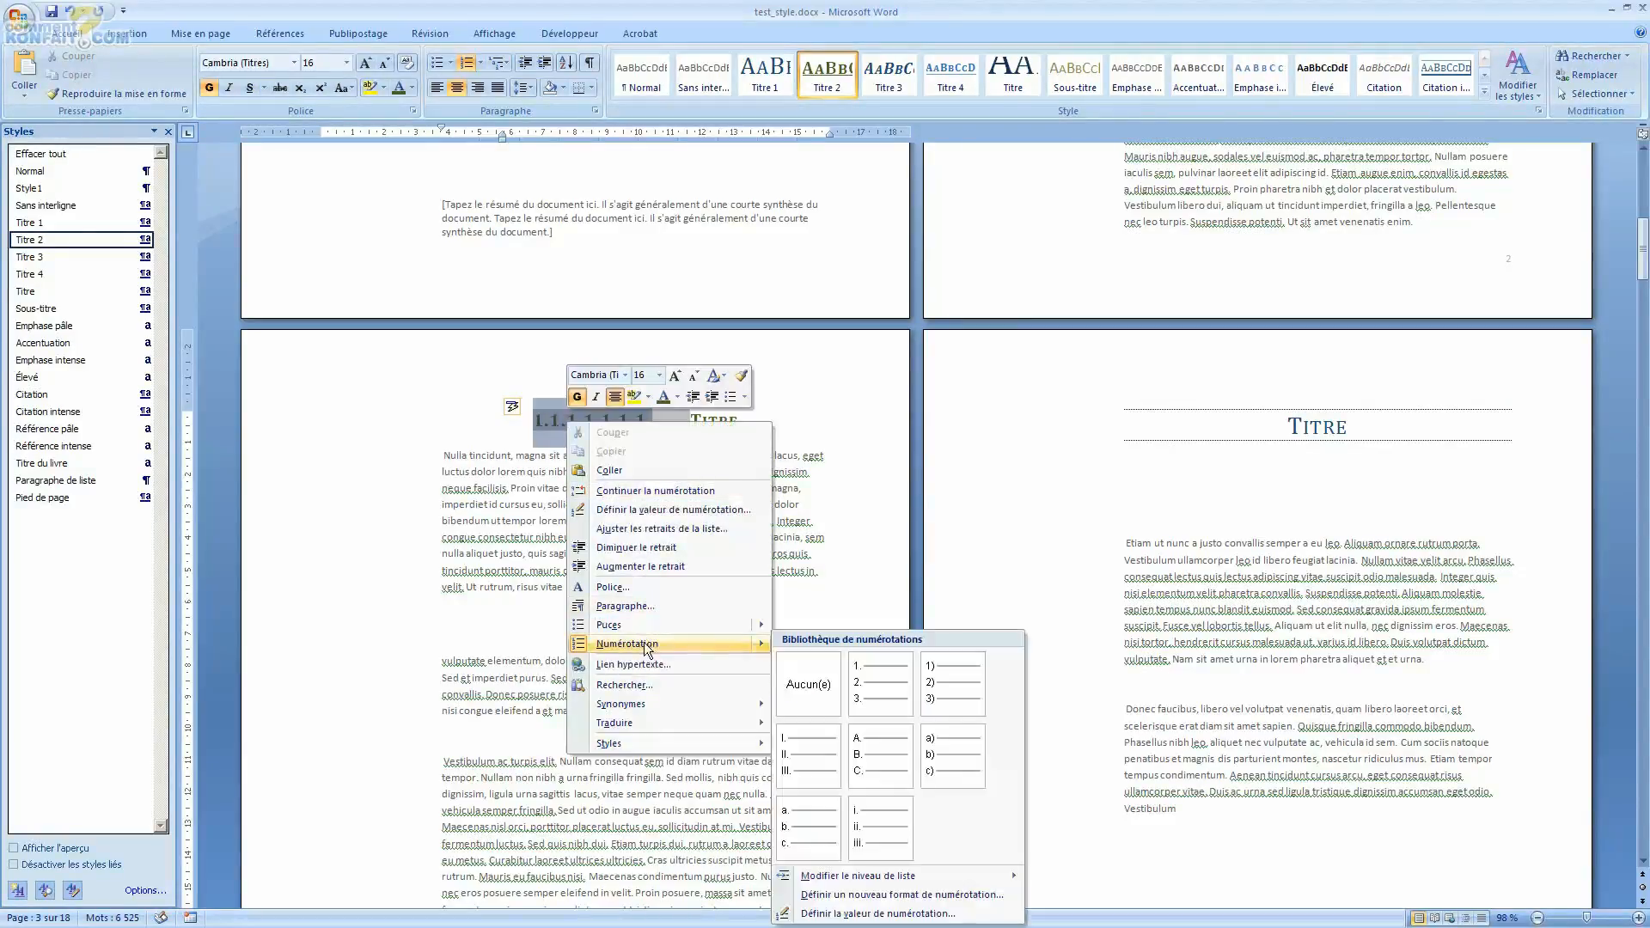
mouse_move(860, 875)
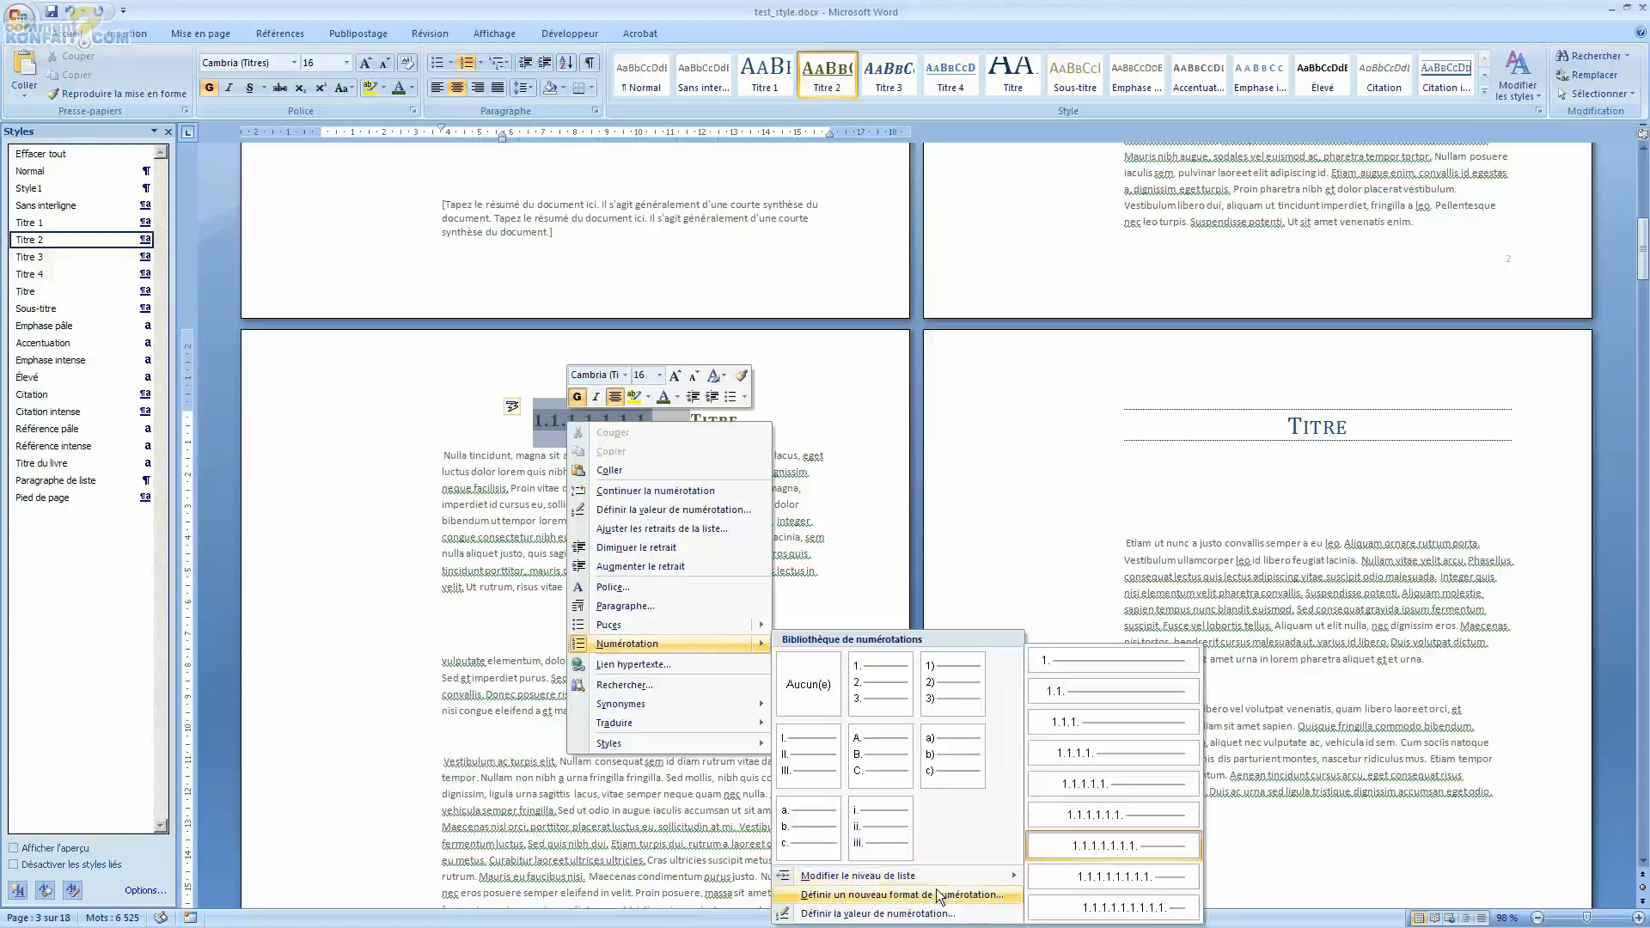
click(1071, 701)
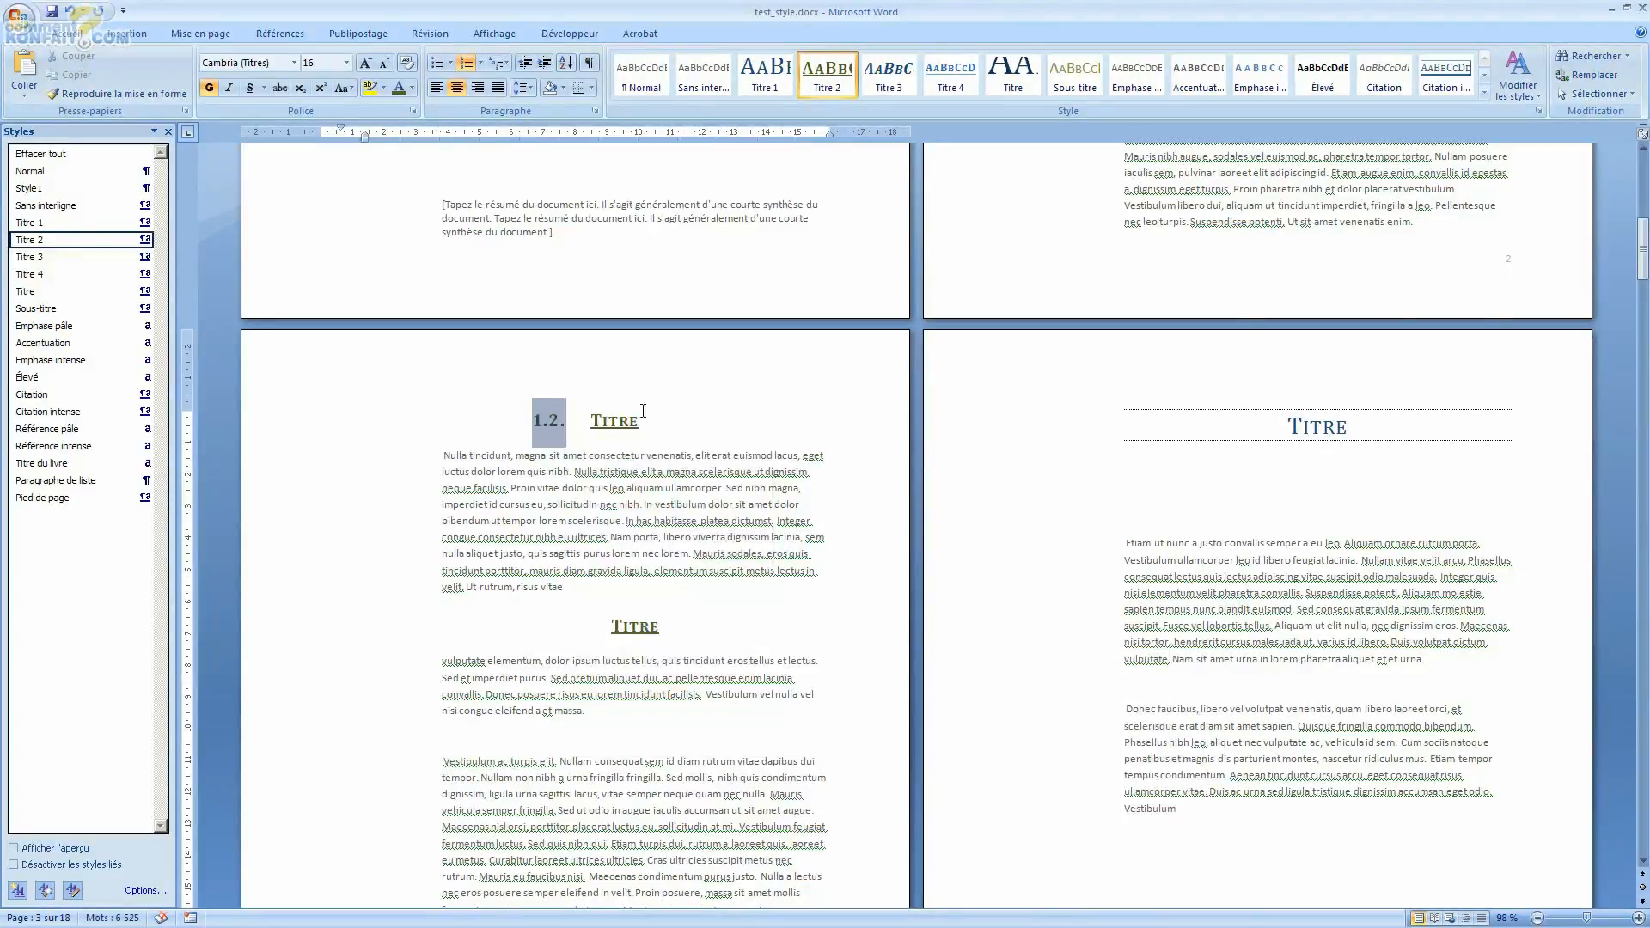
Step: Select the next Titre heading on page 3, apply the same multilevel list, and continue its numbering
scroll(643, 411, down, 6)
double_click(639, 296)
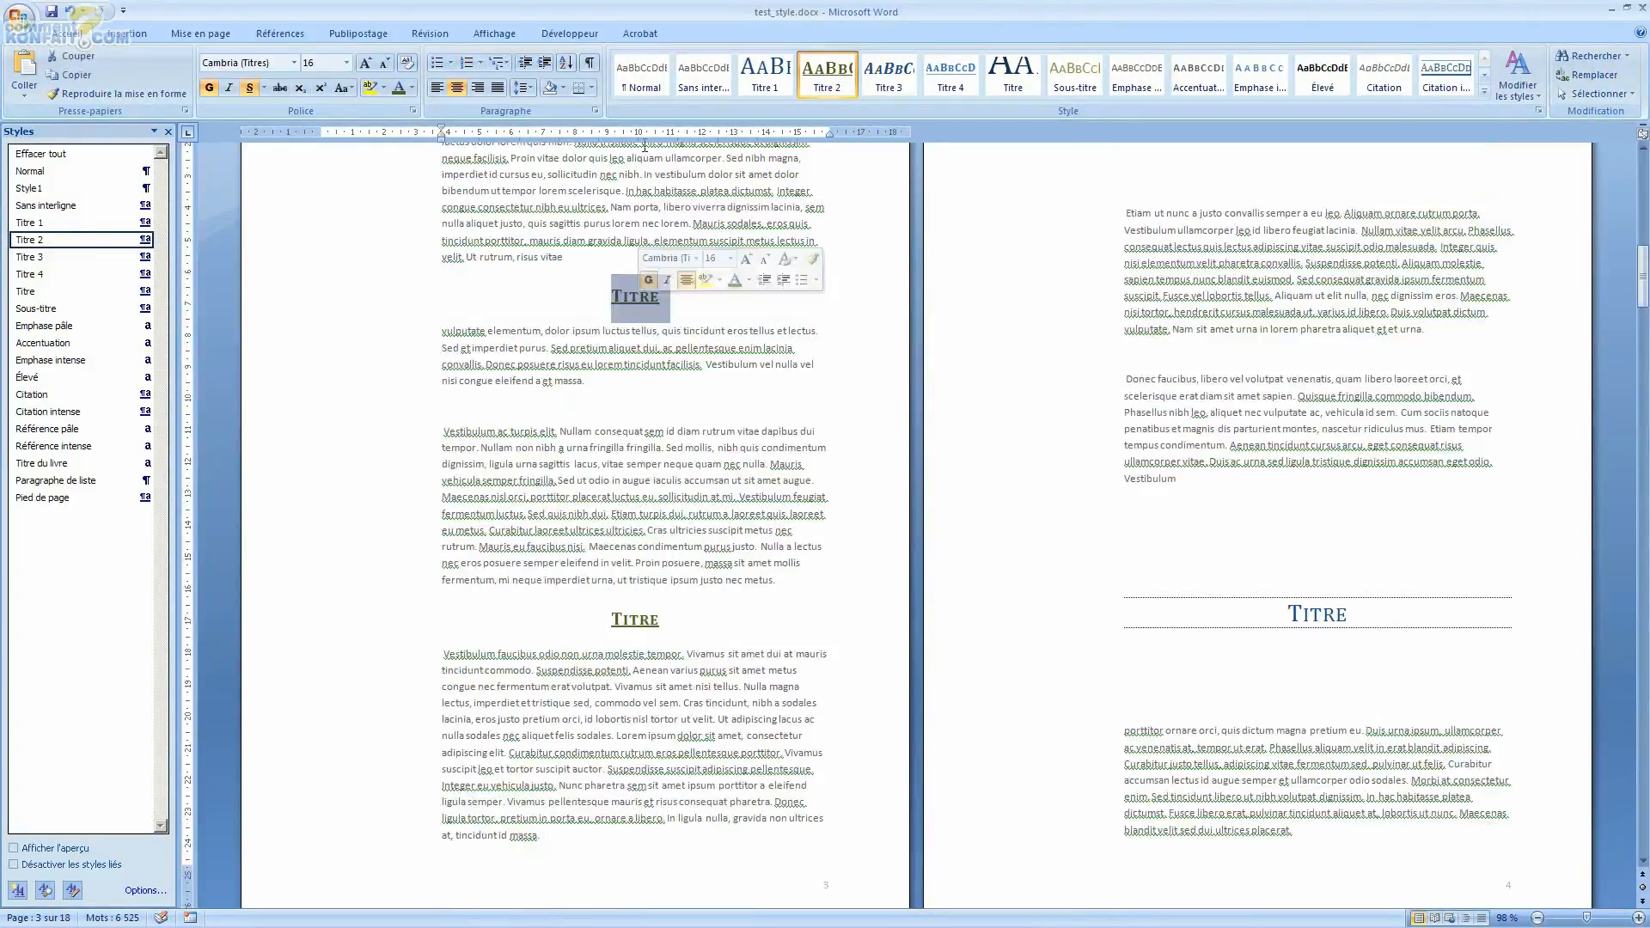
click(499, 62)
click(525, 146)
click(620, 449)
right_click(549, 292)
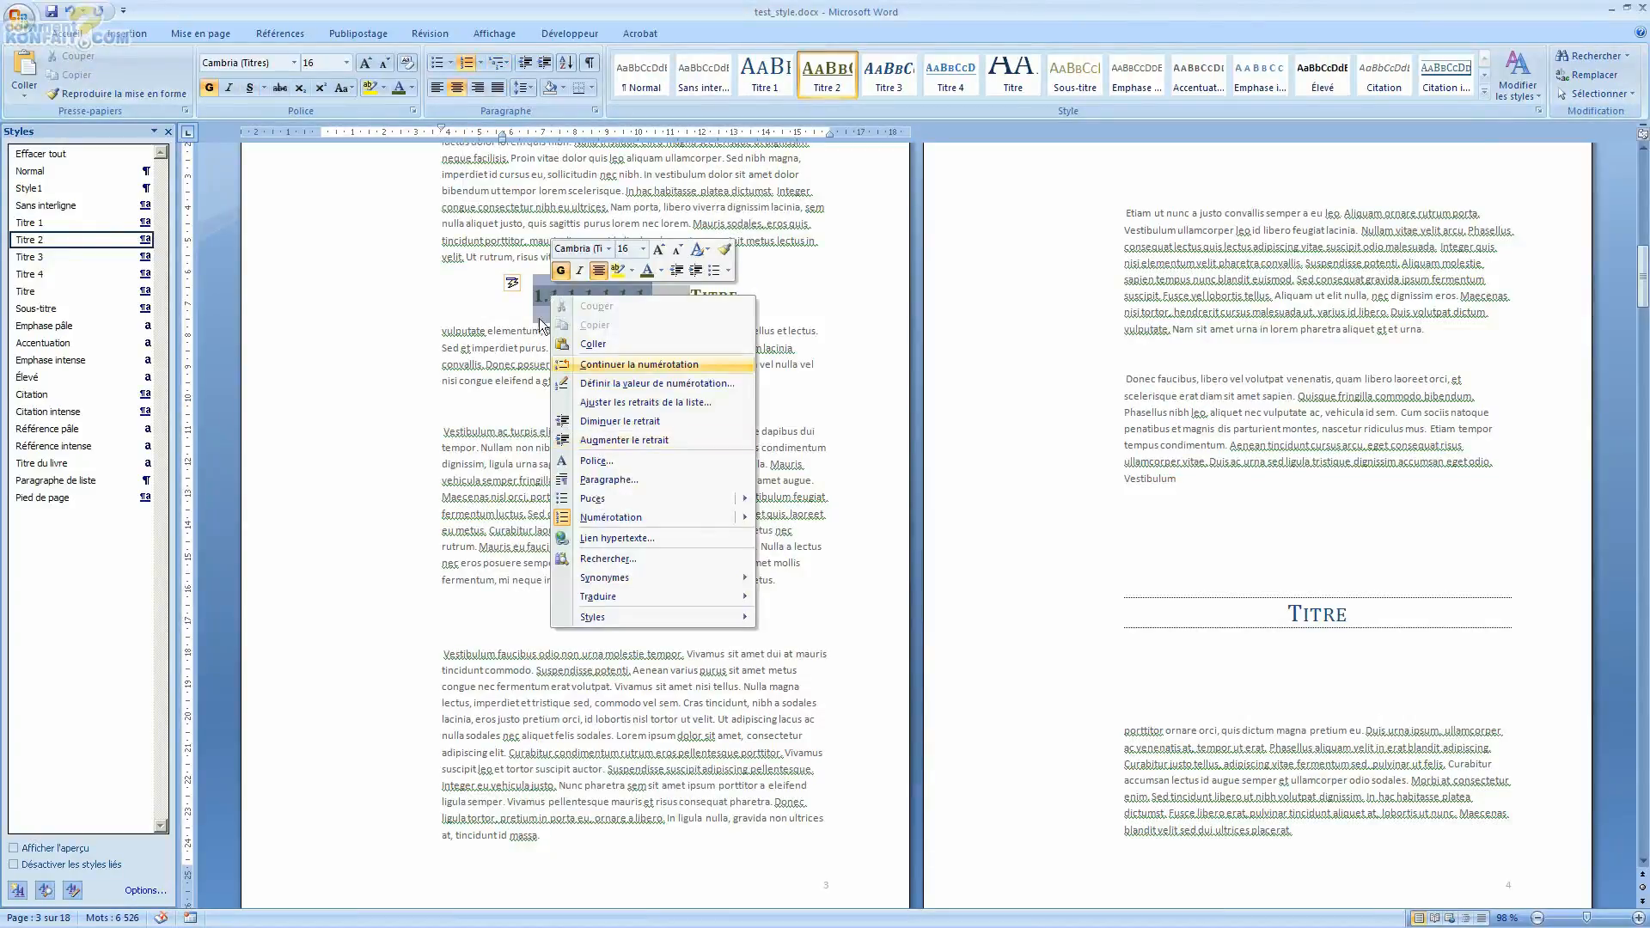
click(515, 285)
click(516, 285)
click(535, 306)
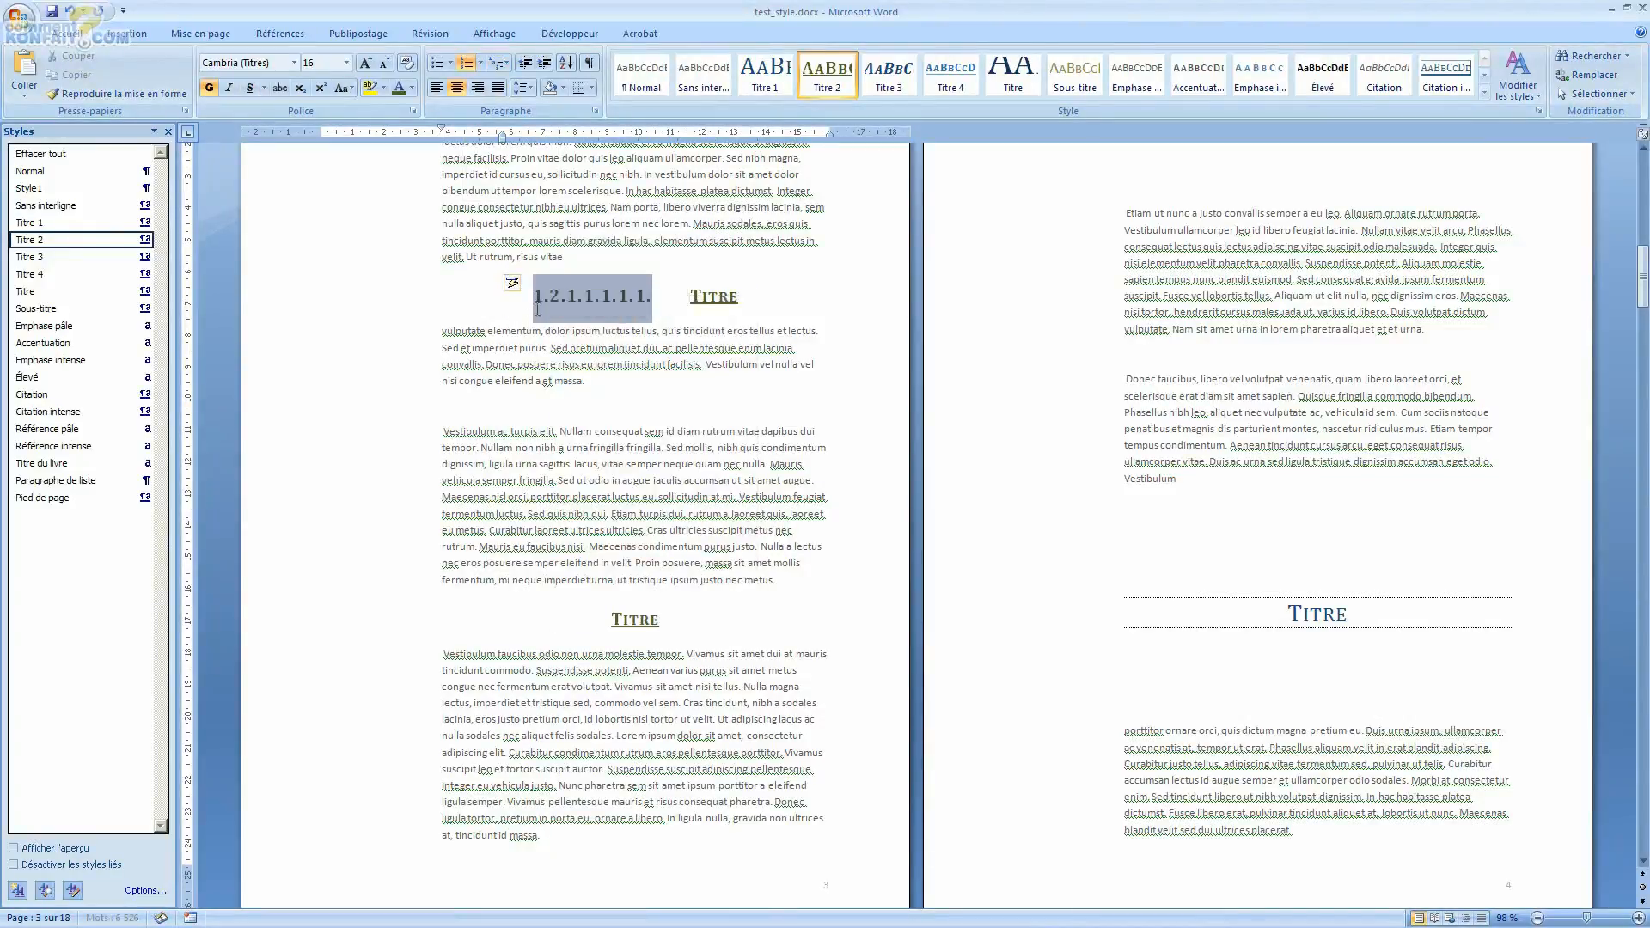
Step: Set that heading's list level to level 2 (1.1.) so it follows as 1.3
right_click(572, 297)
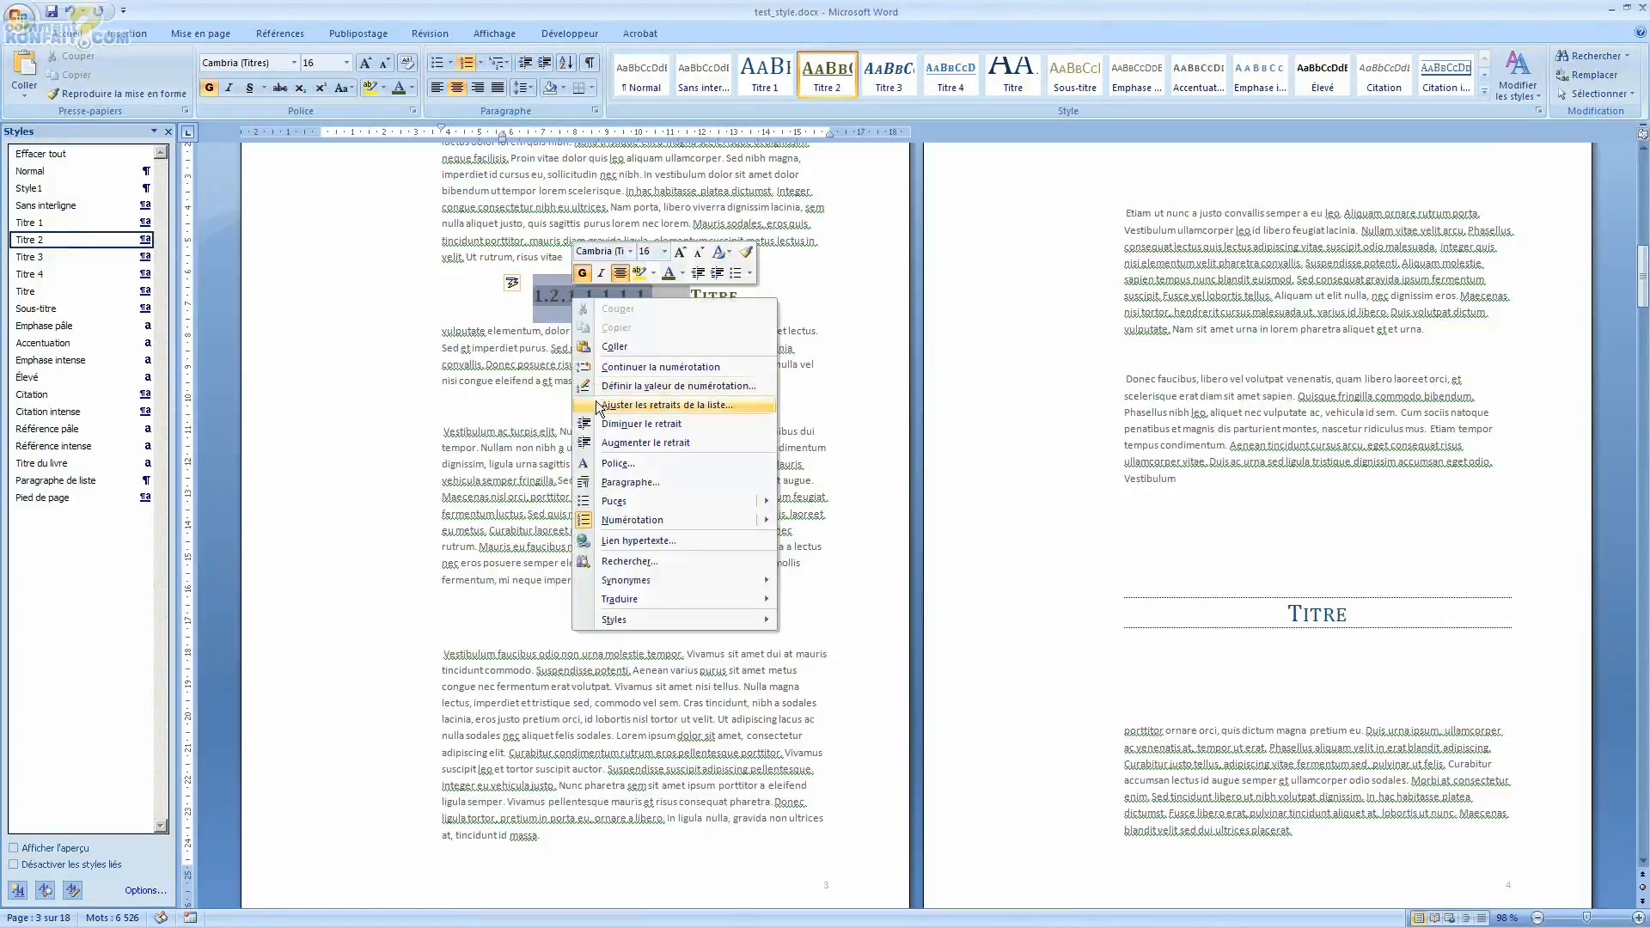
mouse_move(653, 520)
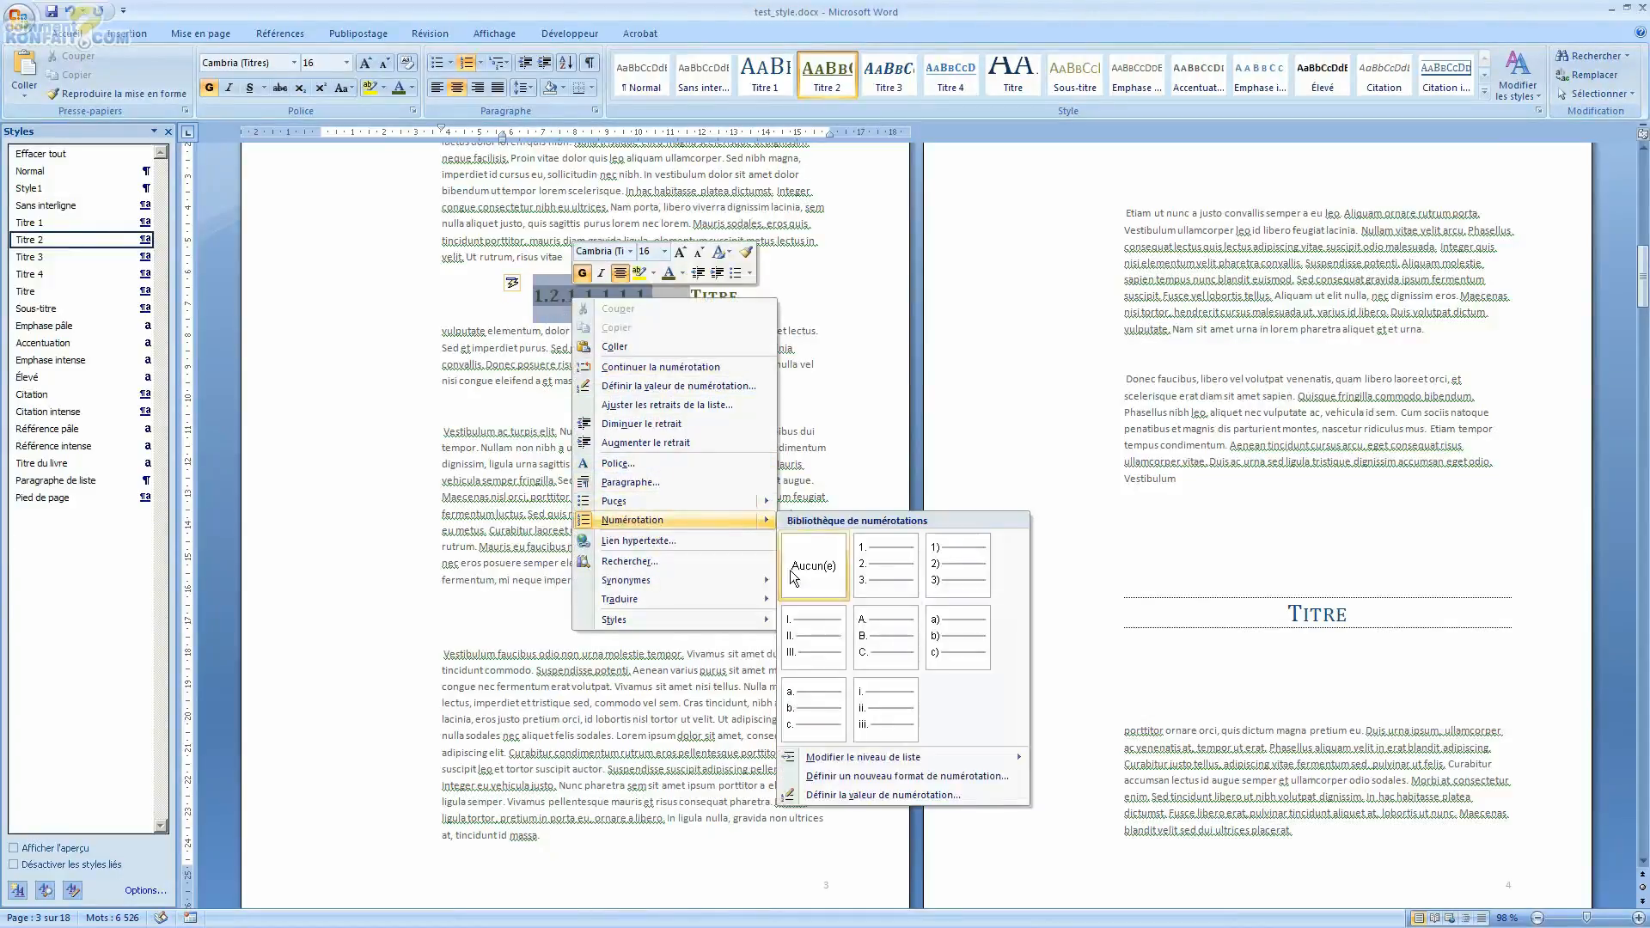
mouse_move(885, 757)
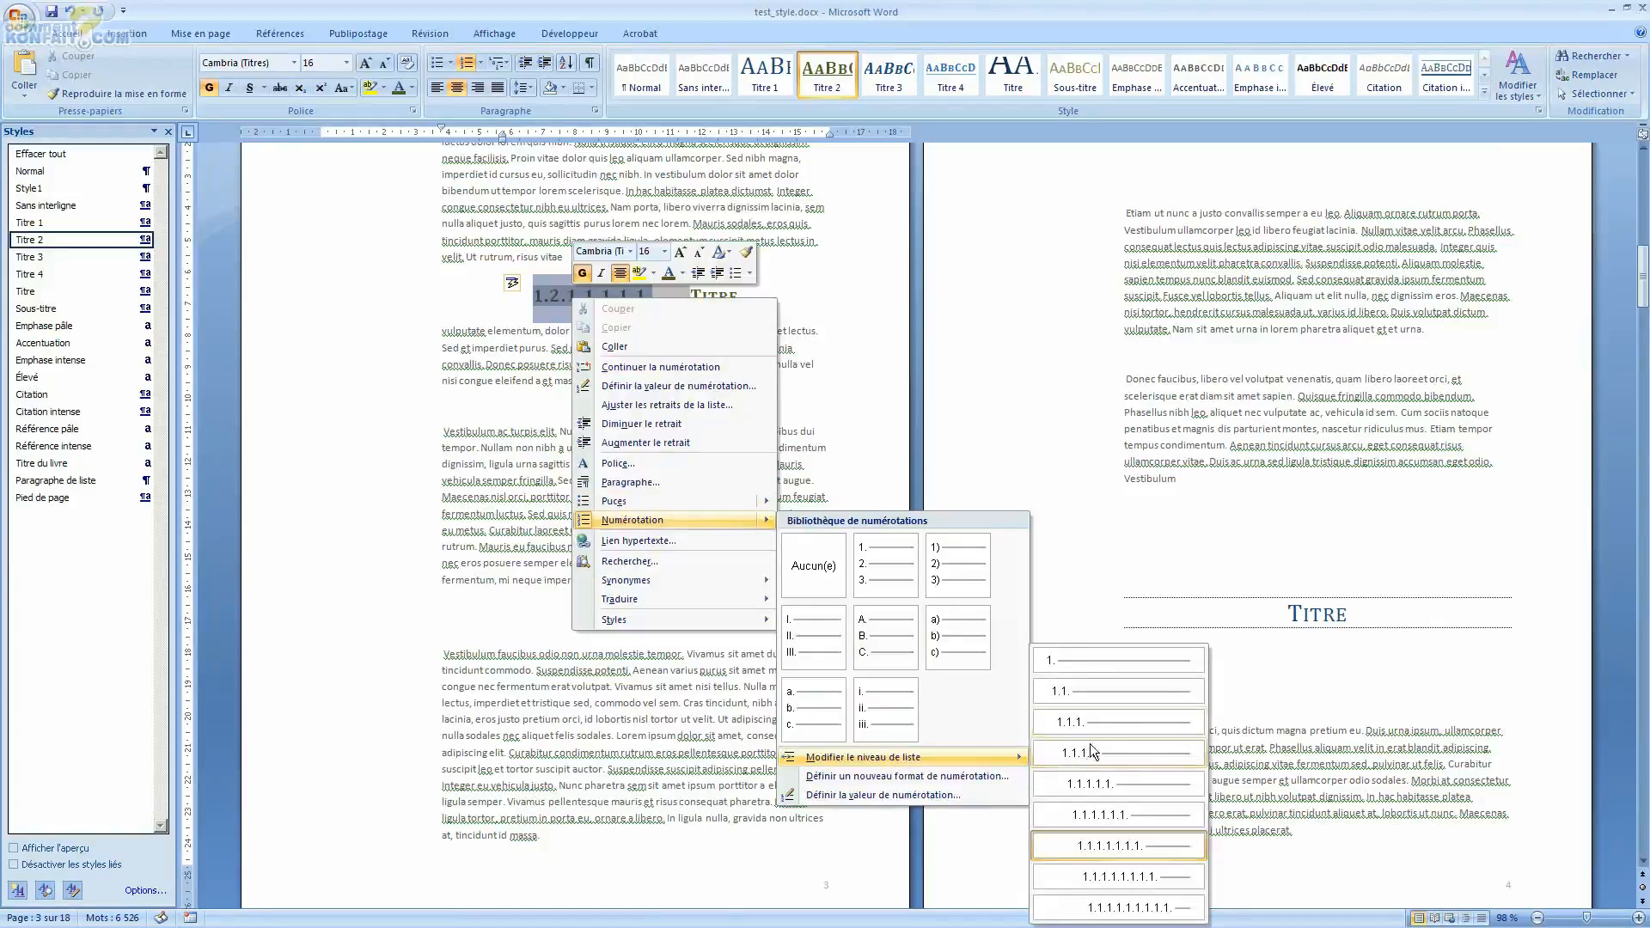
click(1108, 690)
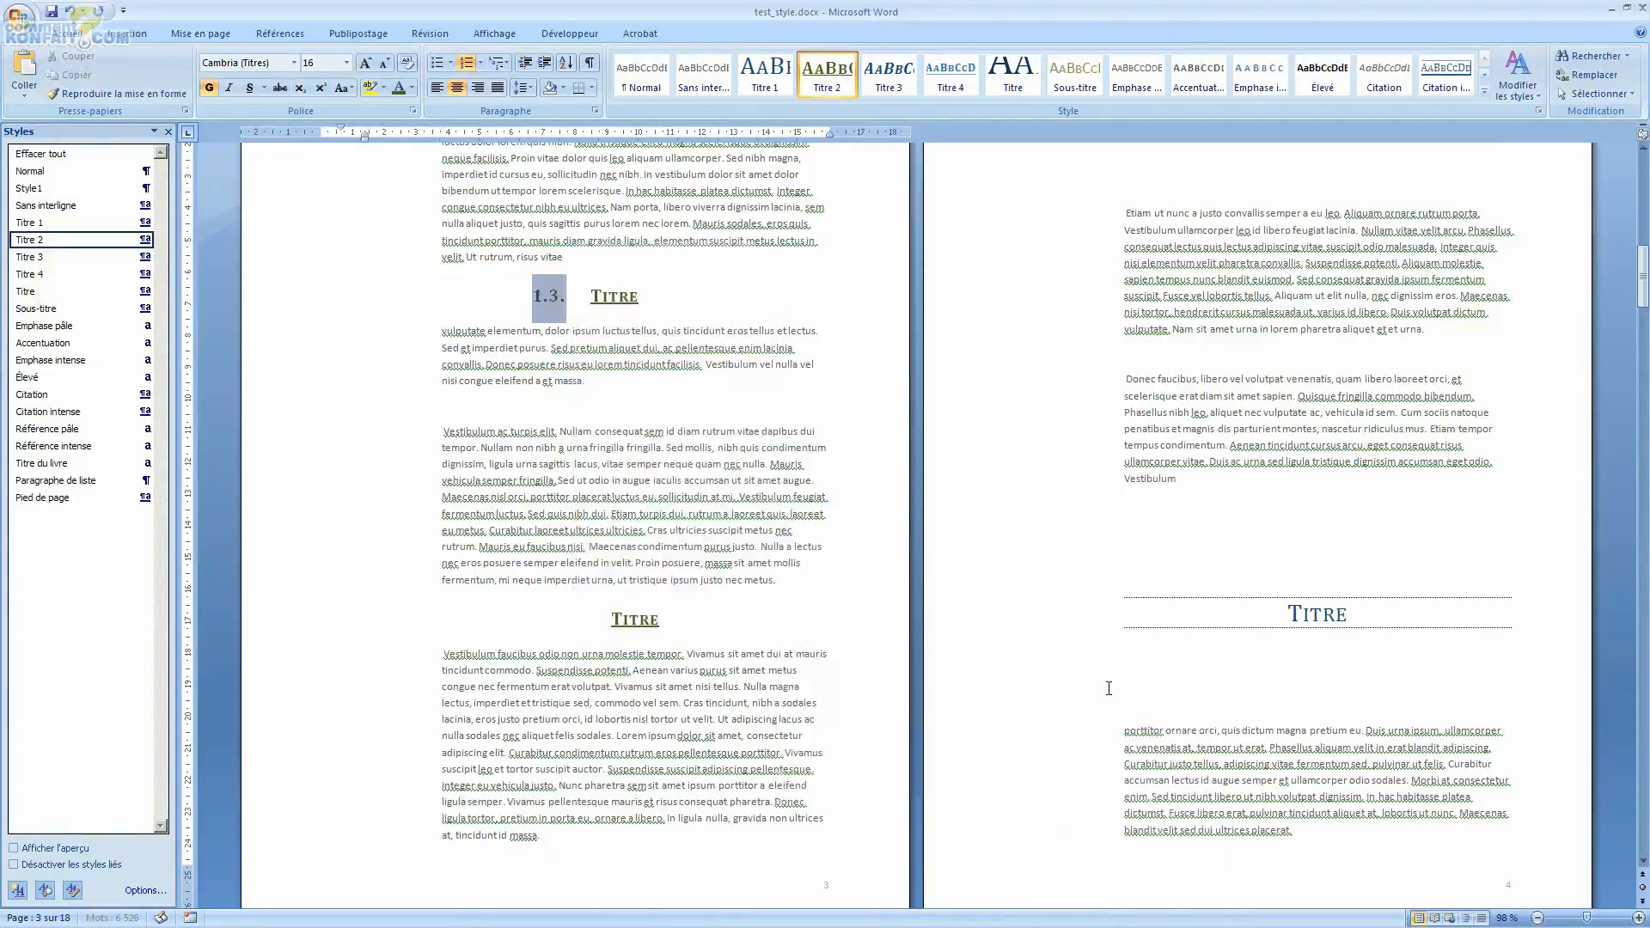
Step: Select the last Titre heading on page 3 and apply the current multilevel list to it
double_click(630, 616)
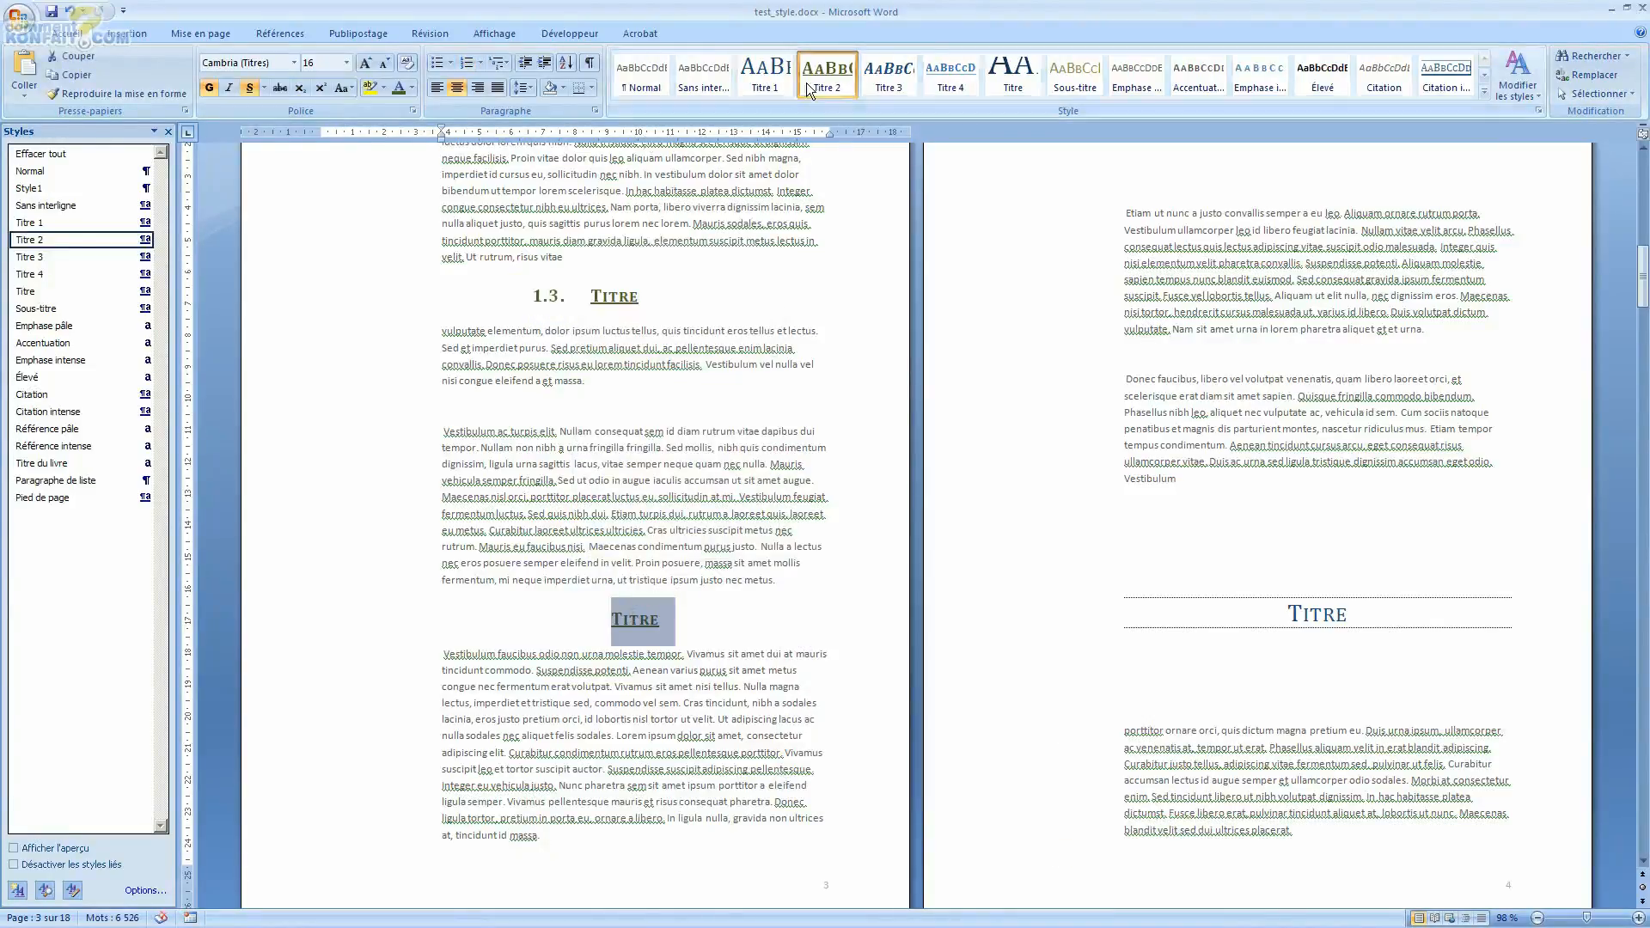
click(494, 69)
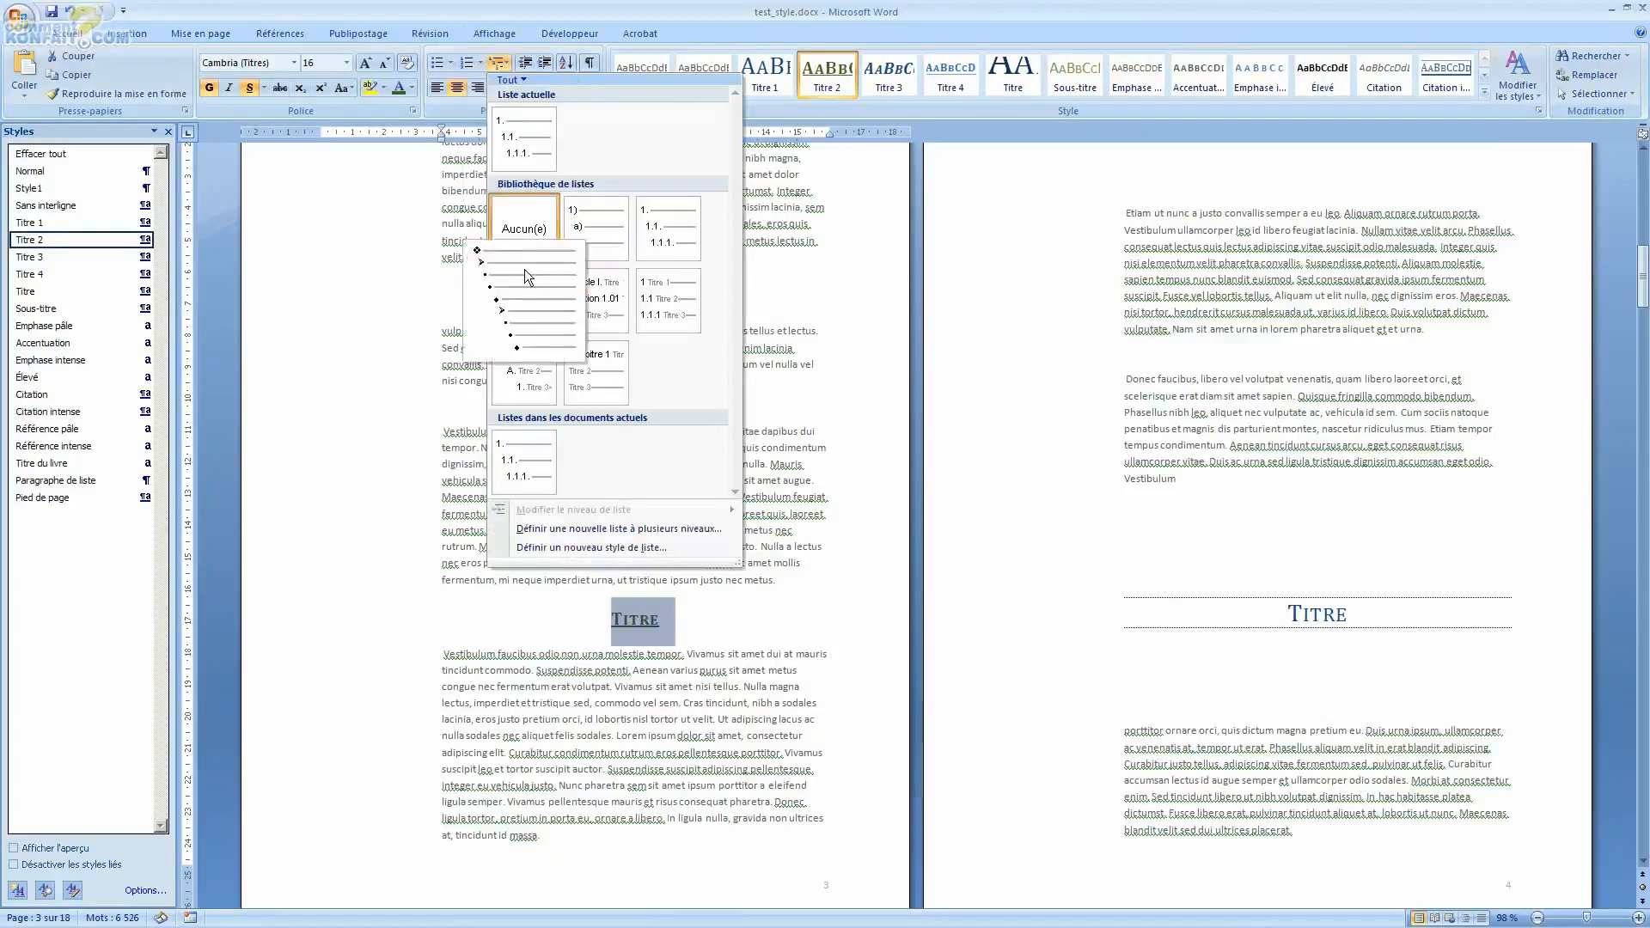
click(550, 120)
click(604, 626)
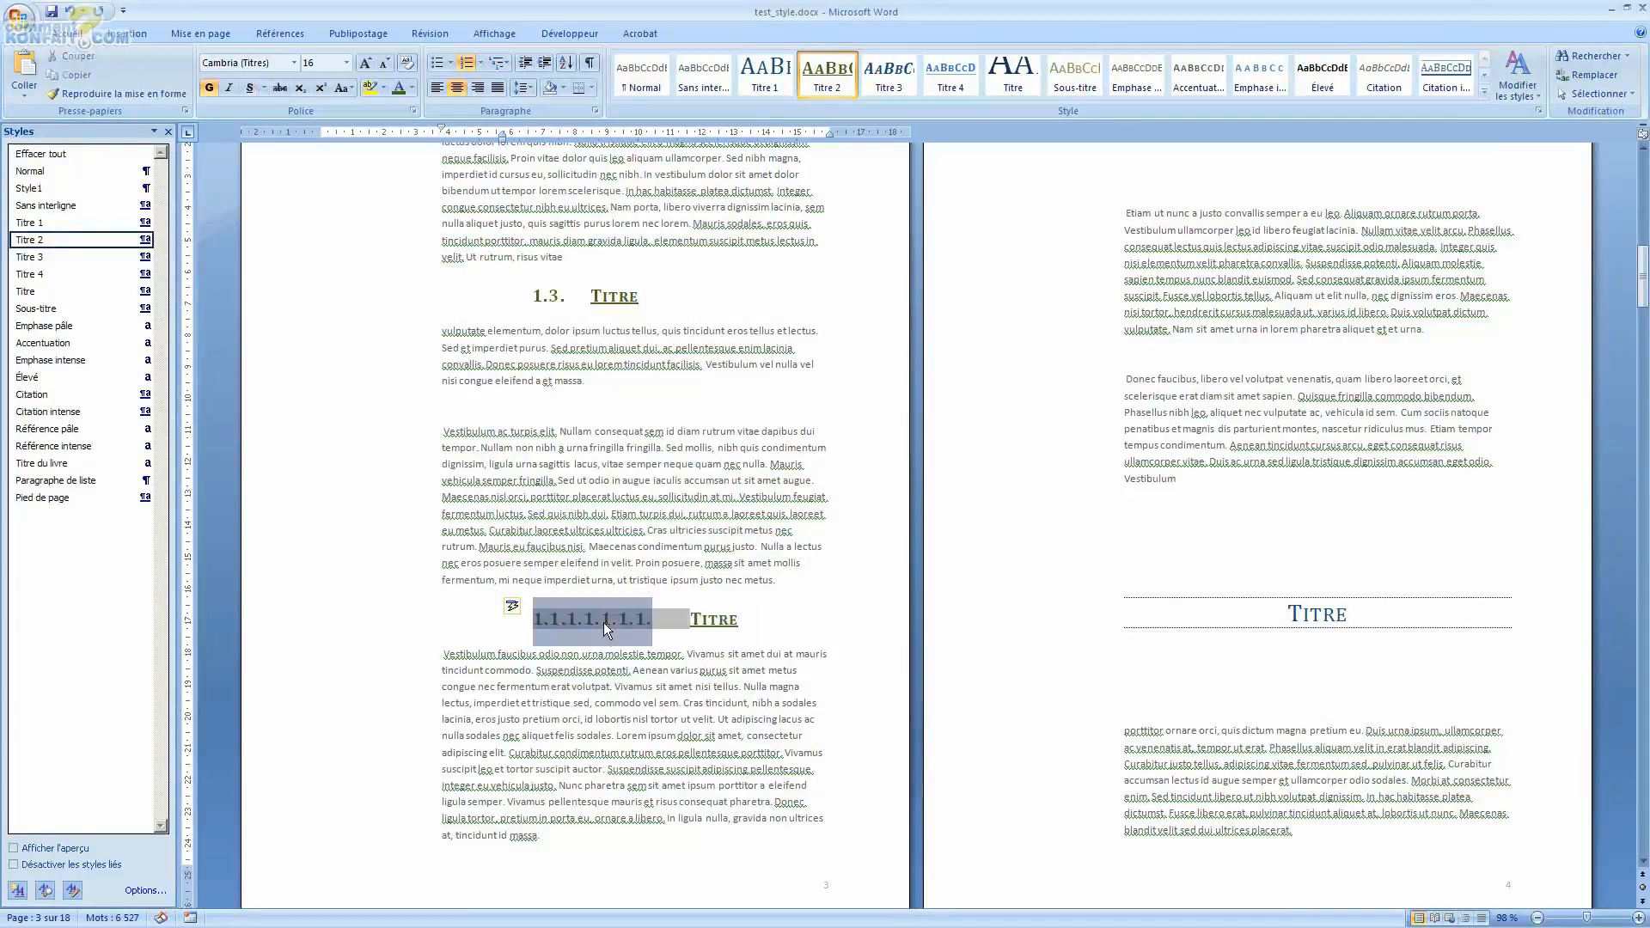
Step: Set that heading's list level to level 2 (1.1.)
right_click(604, 626)
mouse_move(704, 512)
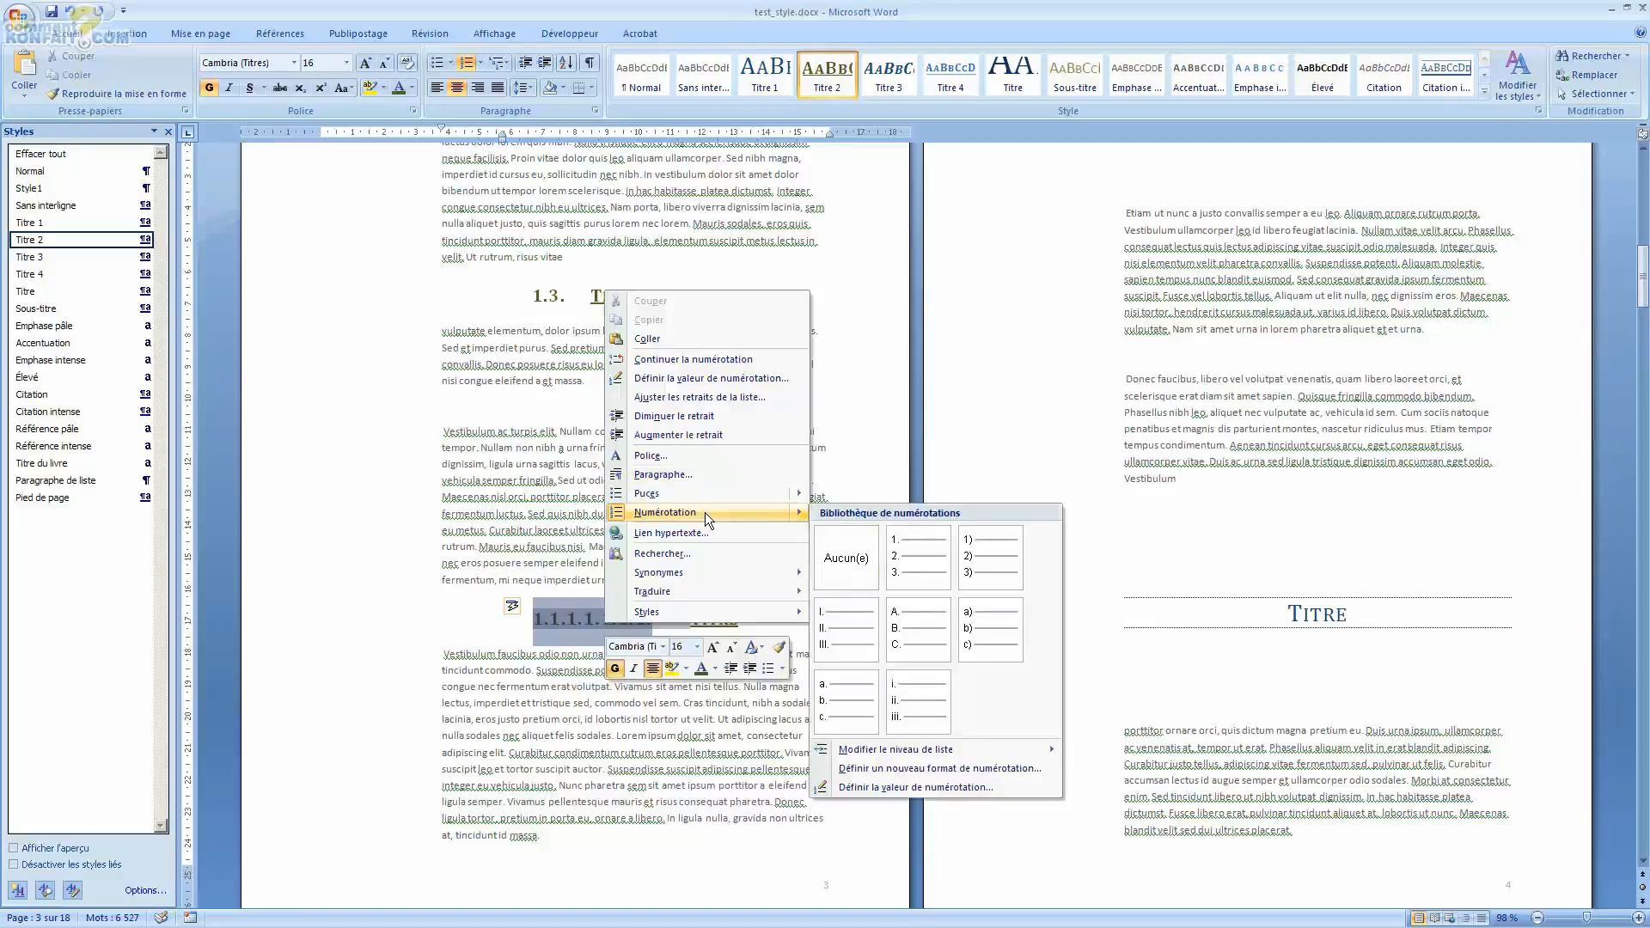
mouse_move(952, 753)
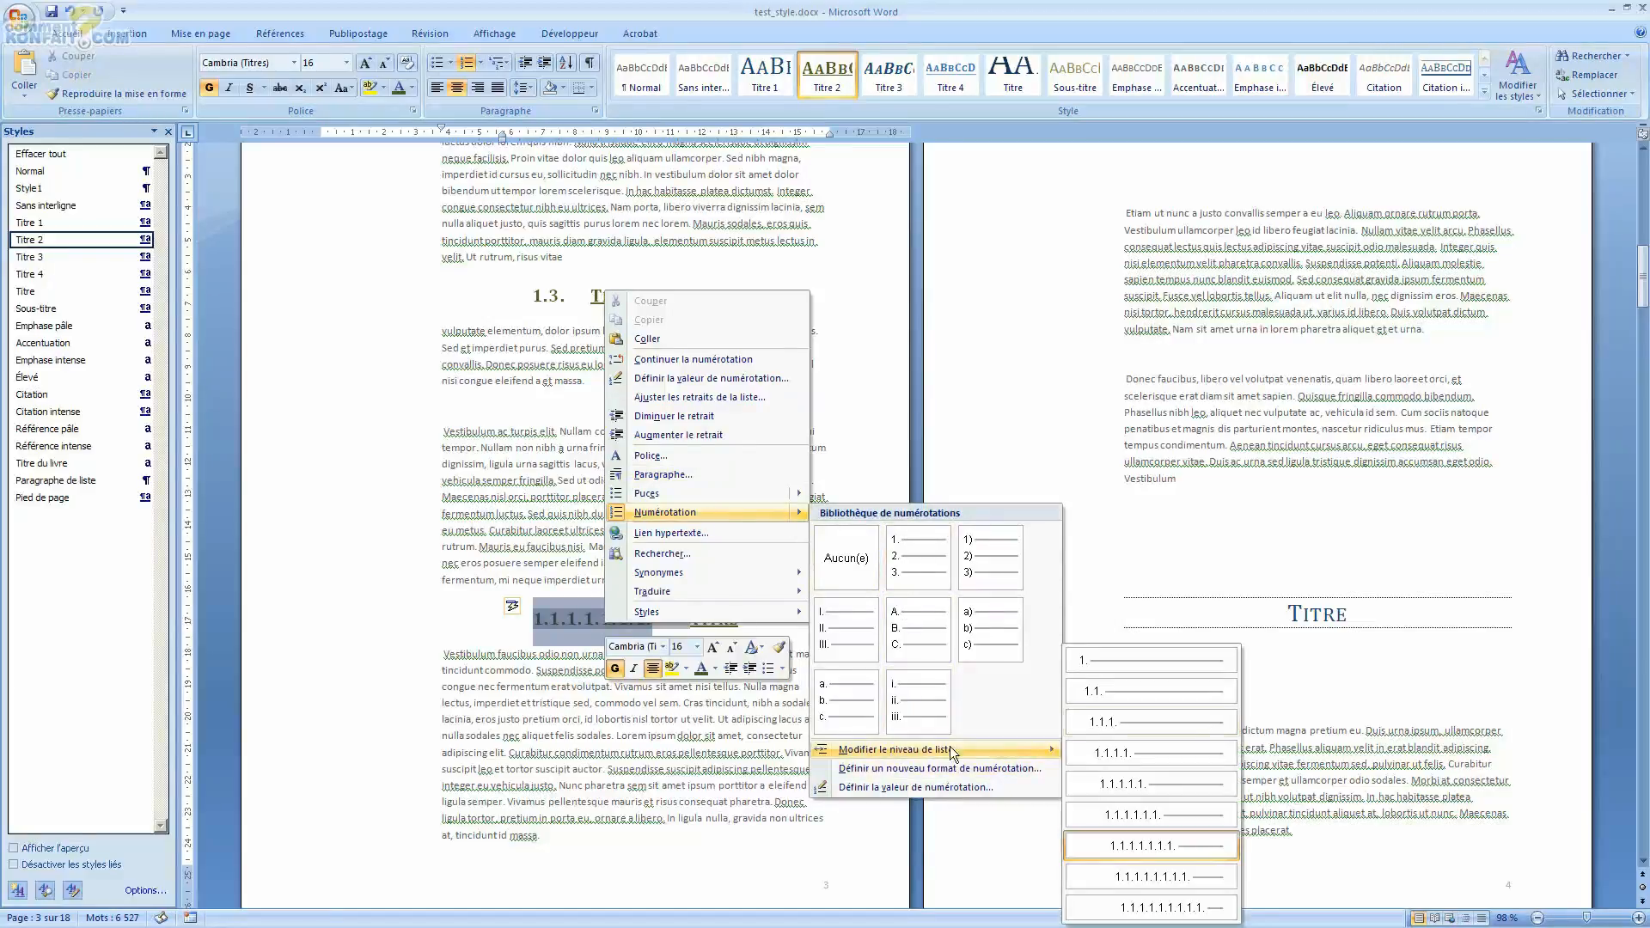
click(1100, 696)
click(560, 622)
click(661, 654)
click(554, 622)
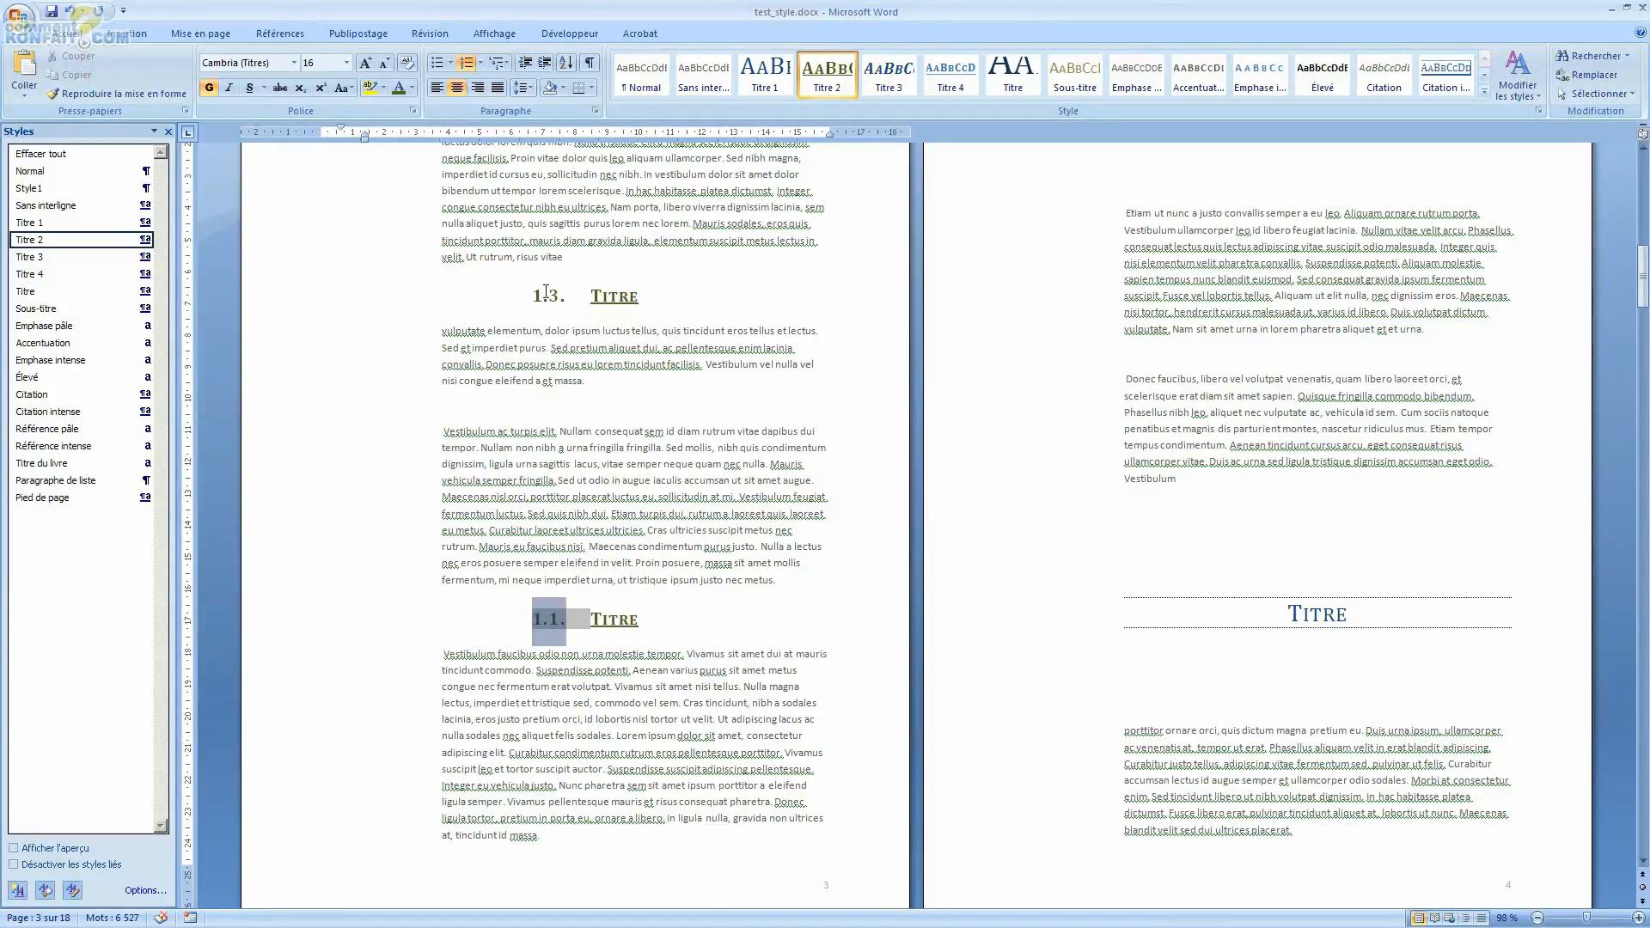
click(654, 731)
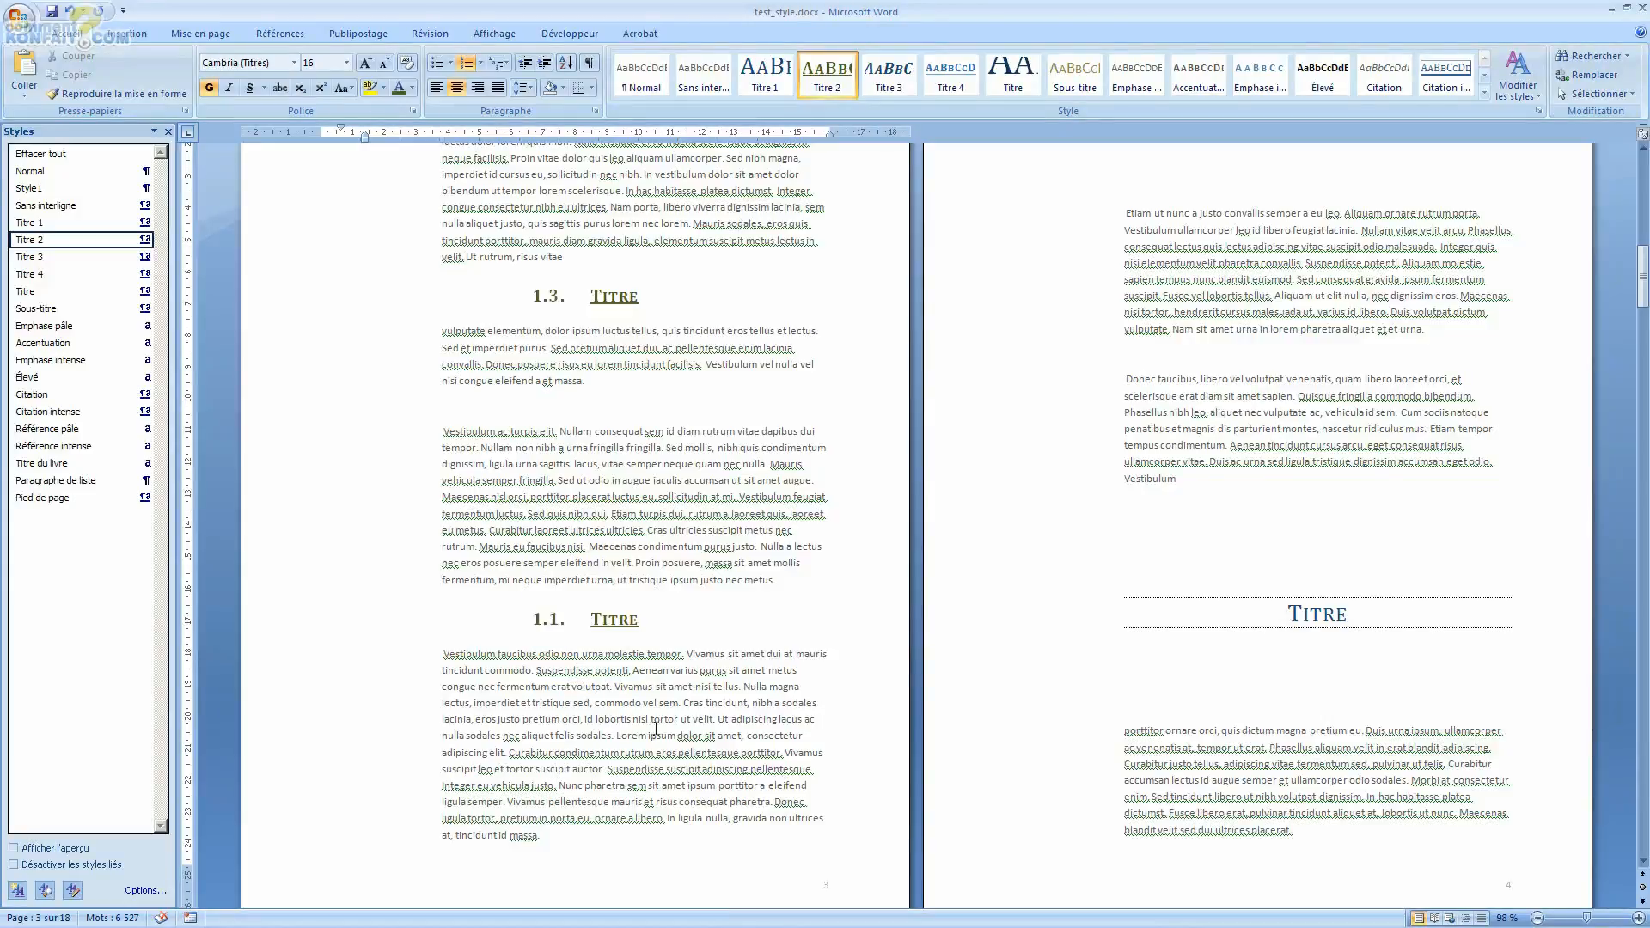
Step: Set the heading's numbering value to continue from the previous list, advancing the value
click(542, 618)
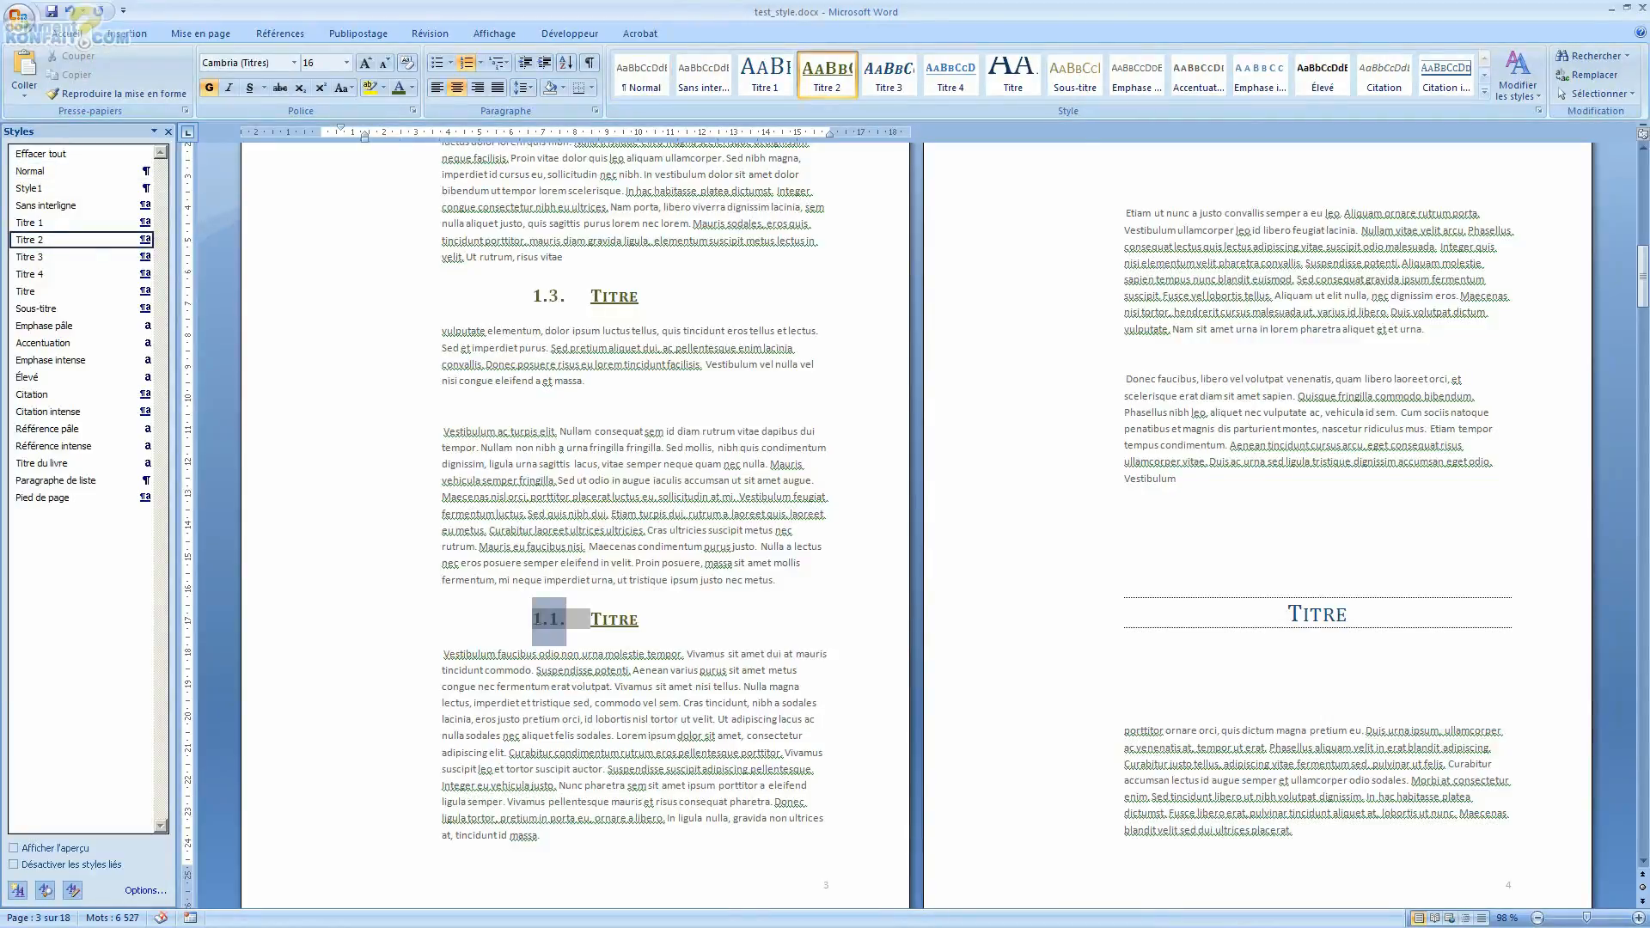
right_click(548, 619)
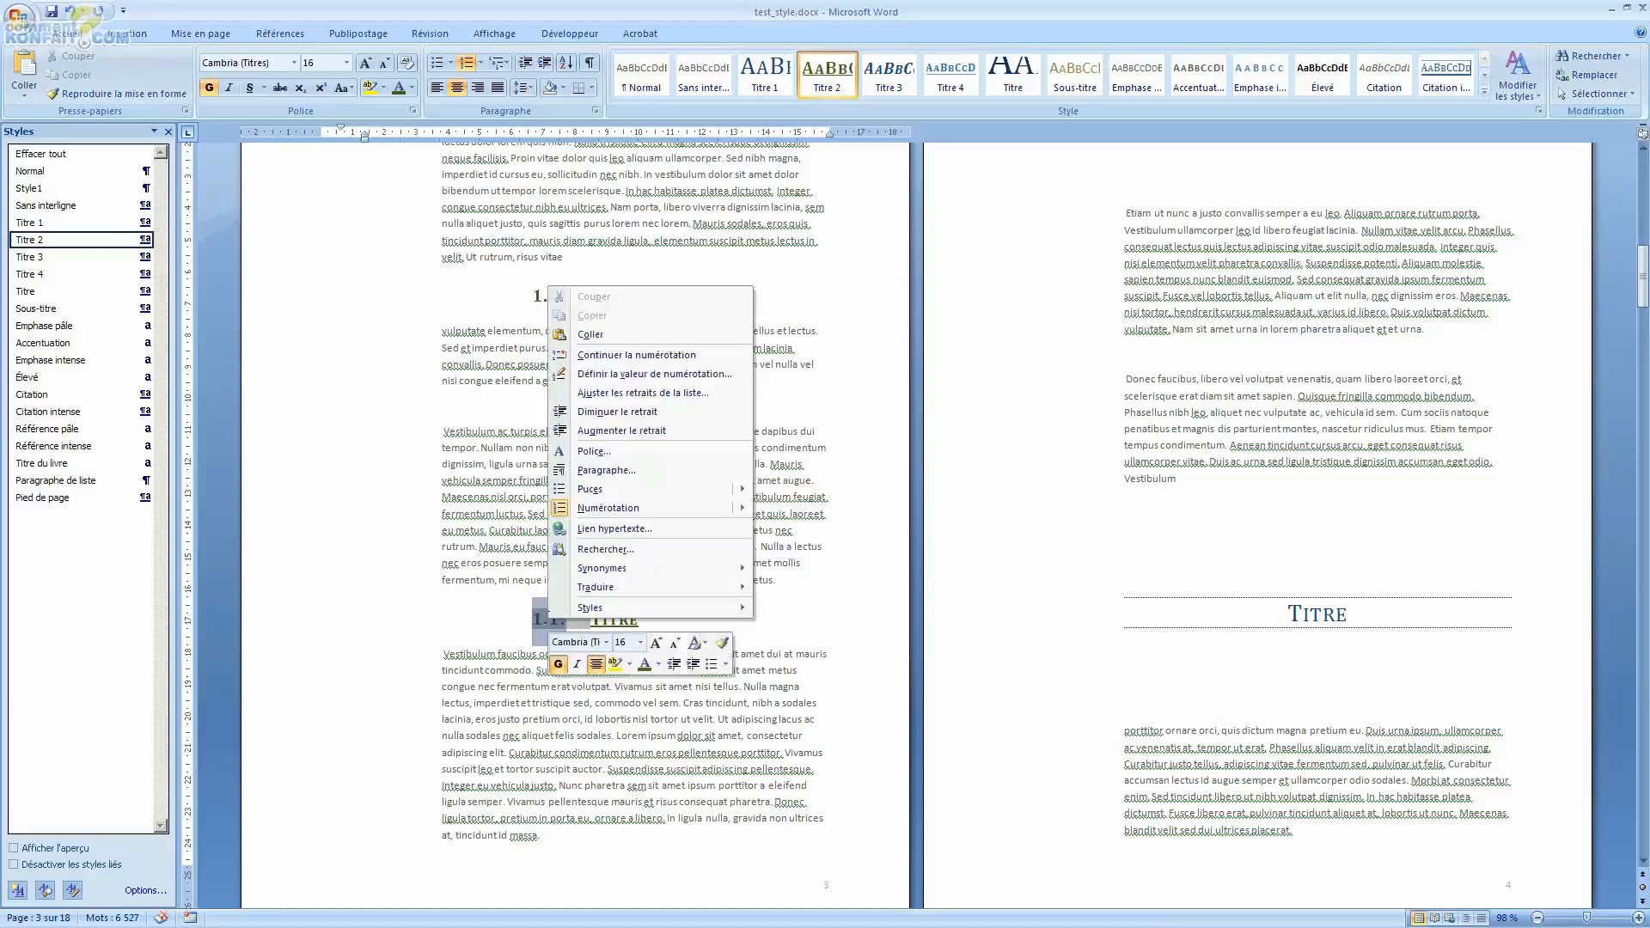
mouse_move(621, 512)
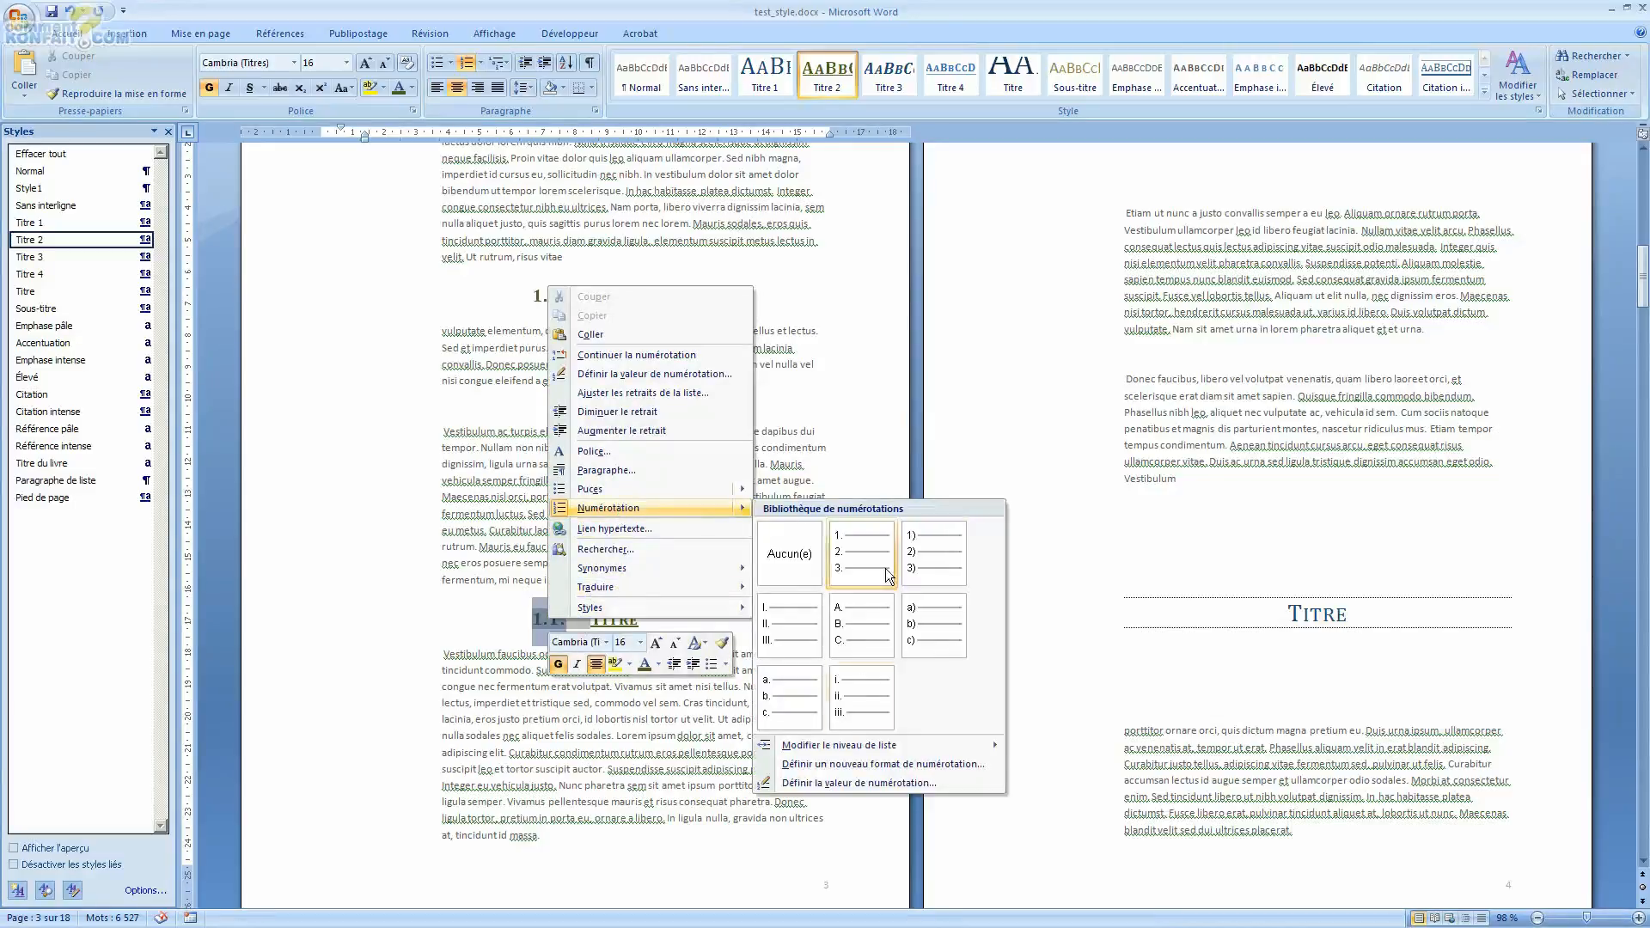
click(838, 782)
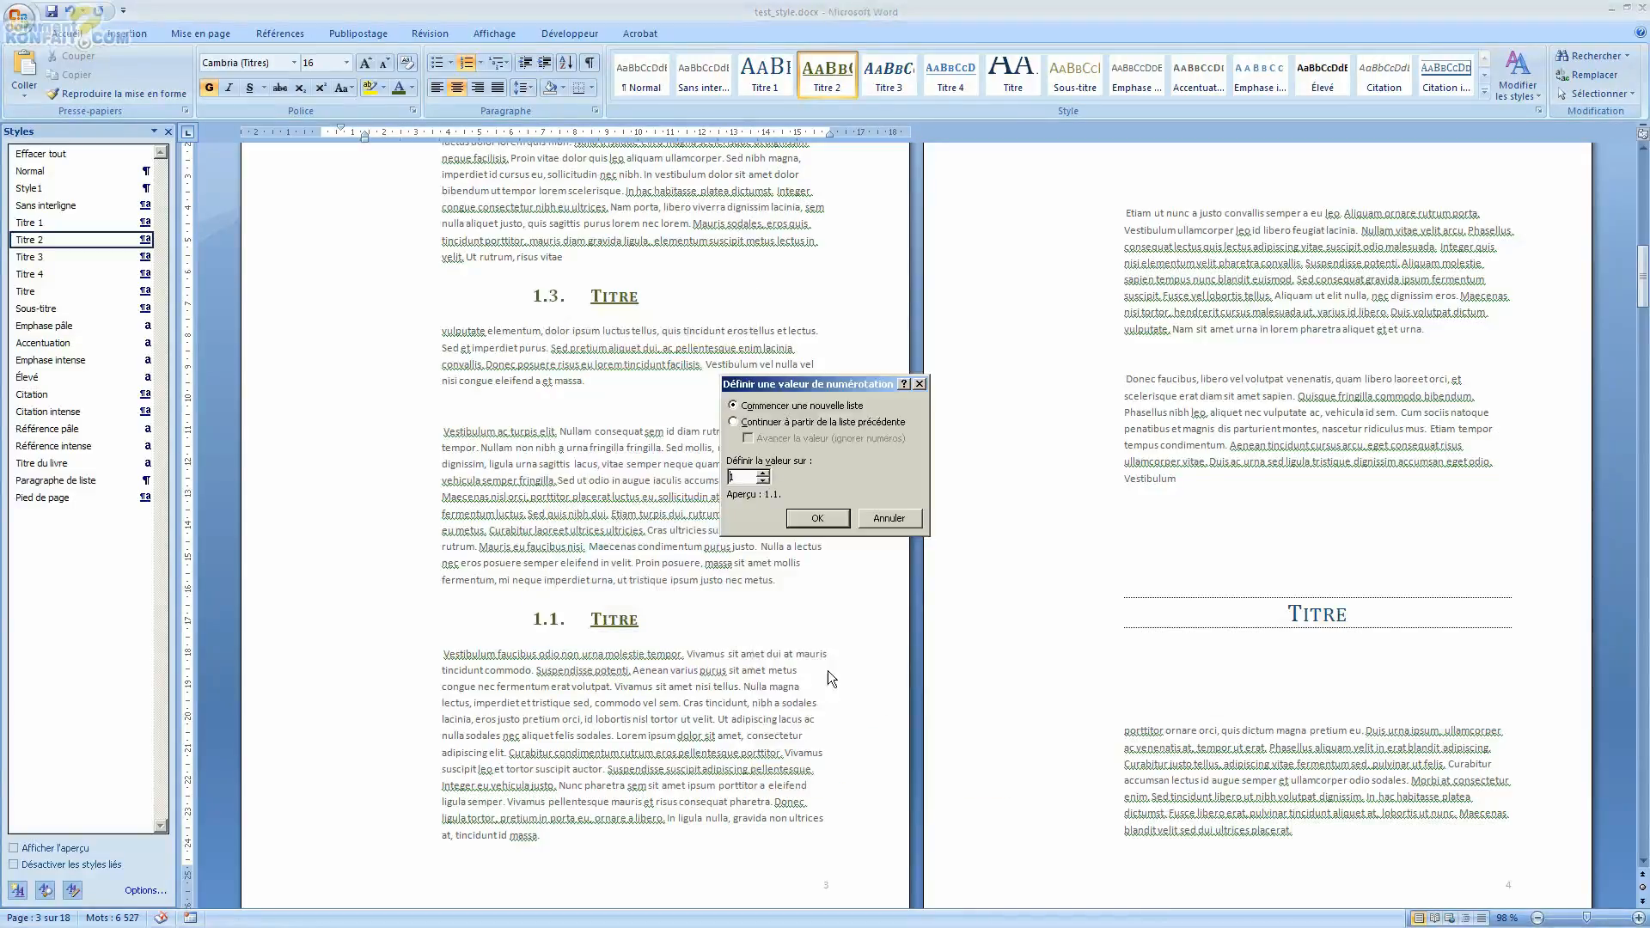
click(787, 427)
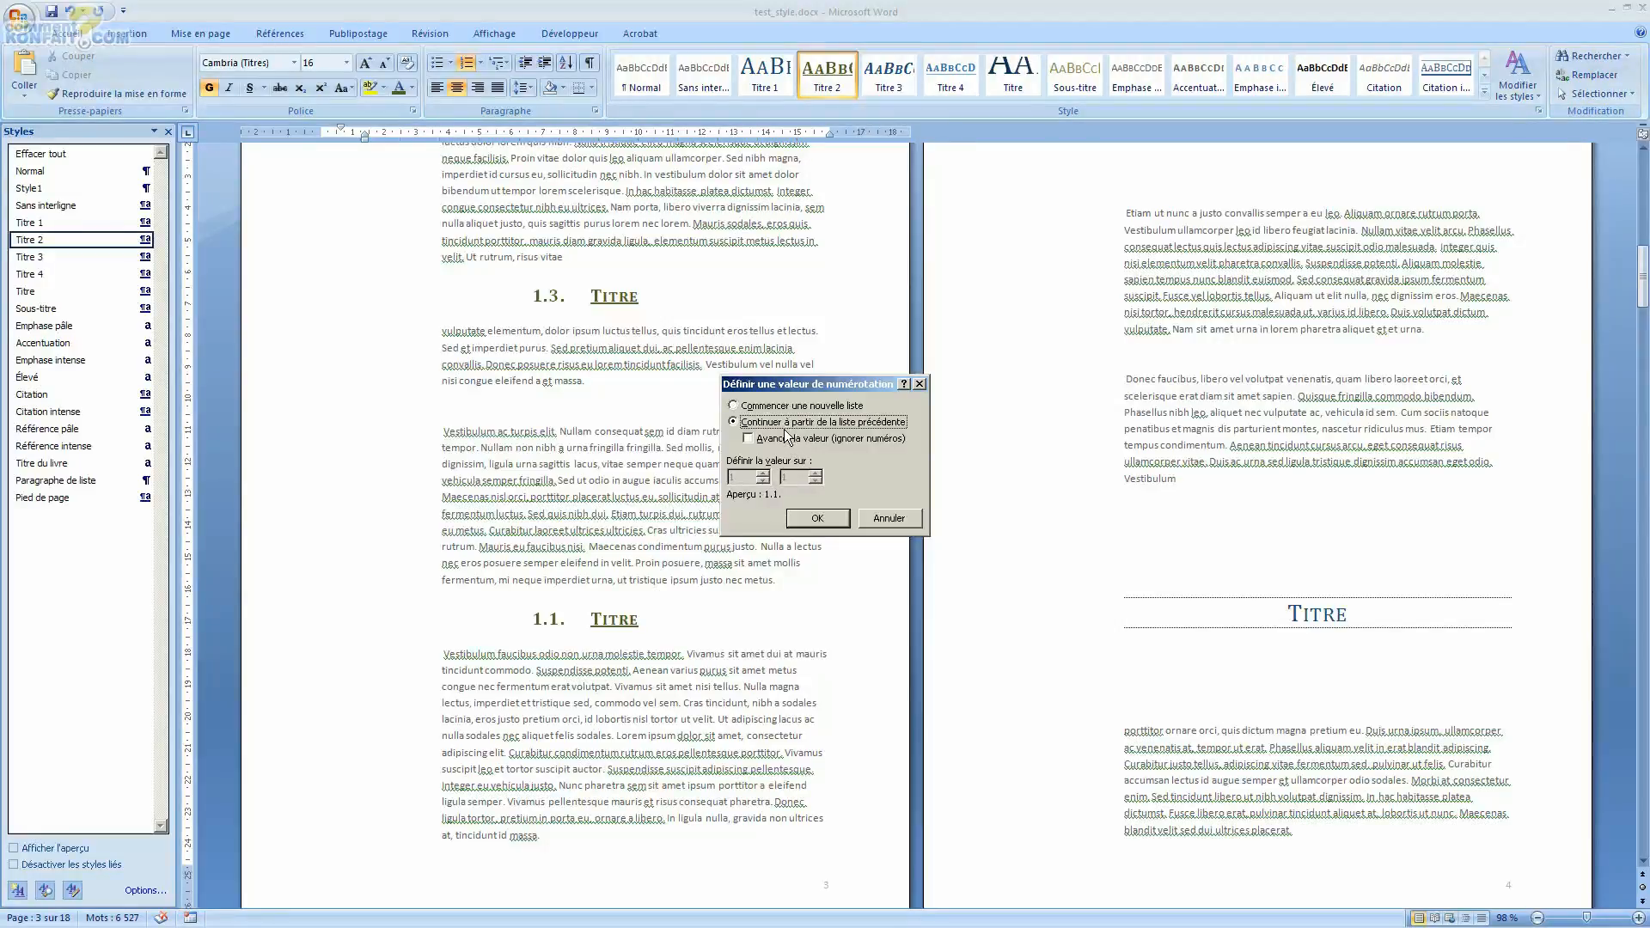
click(761, 440)
double_click(815, 474)
click(806, 514)
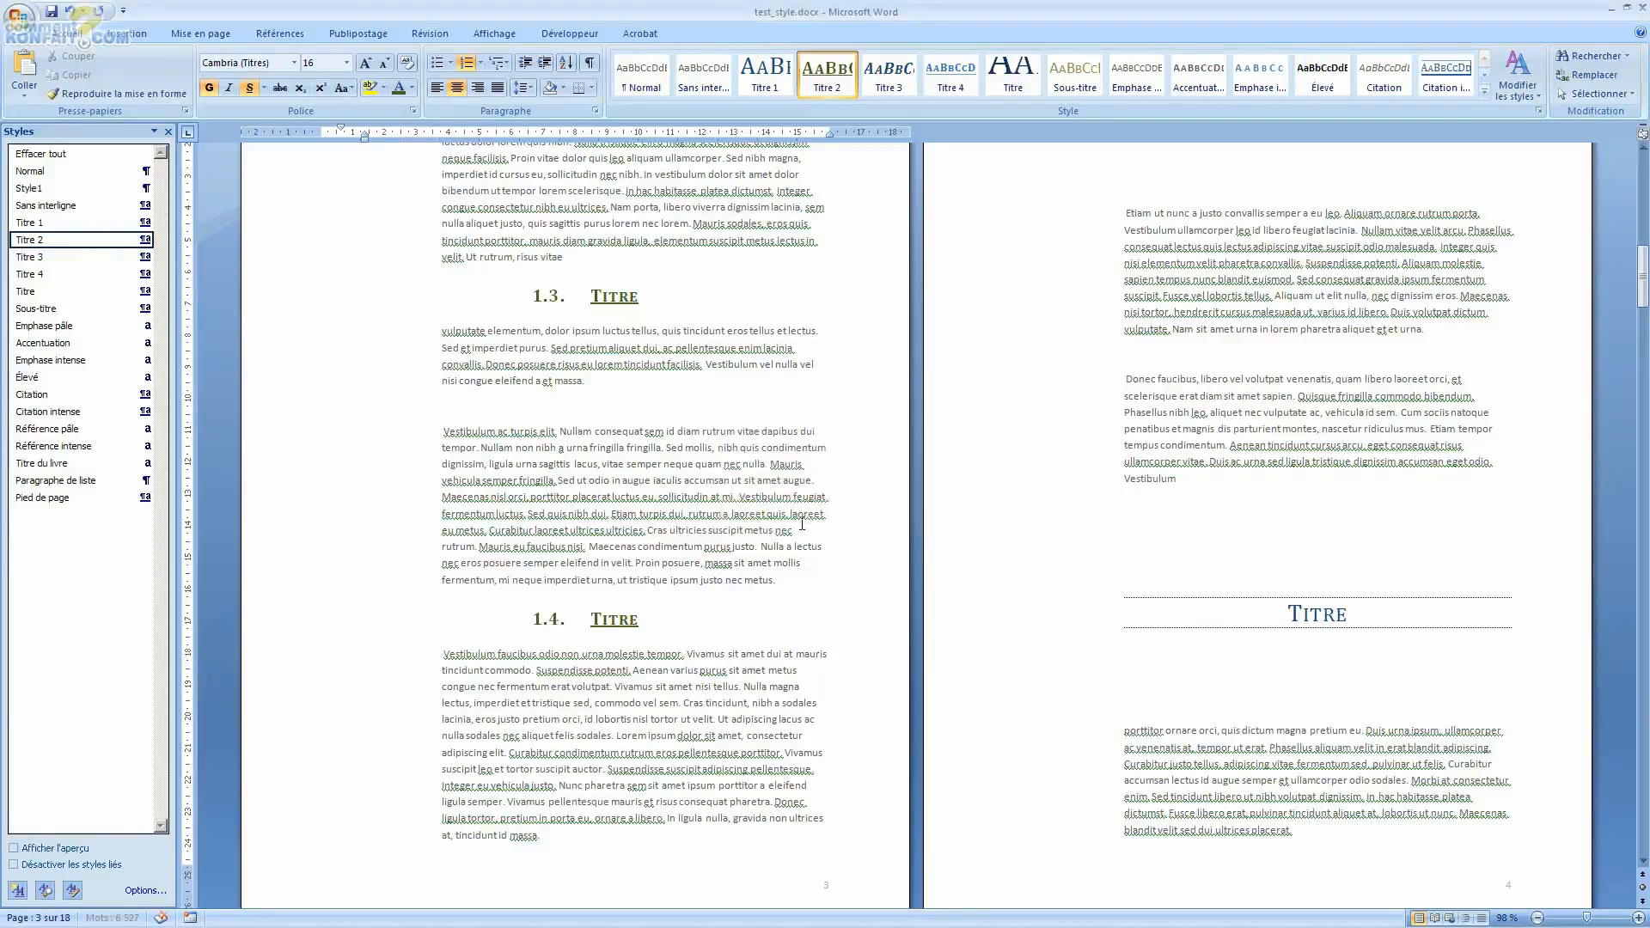
Step: Select the Titre 1 heading on page 4 and apply the current multilevel list to it
scroll(788, 512, down, 4)
scroll(788, 511, up, 15)
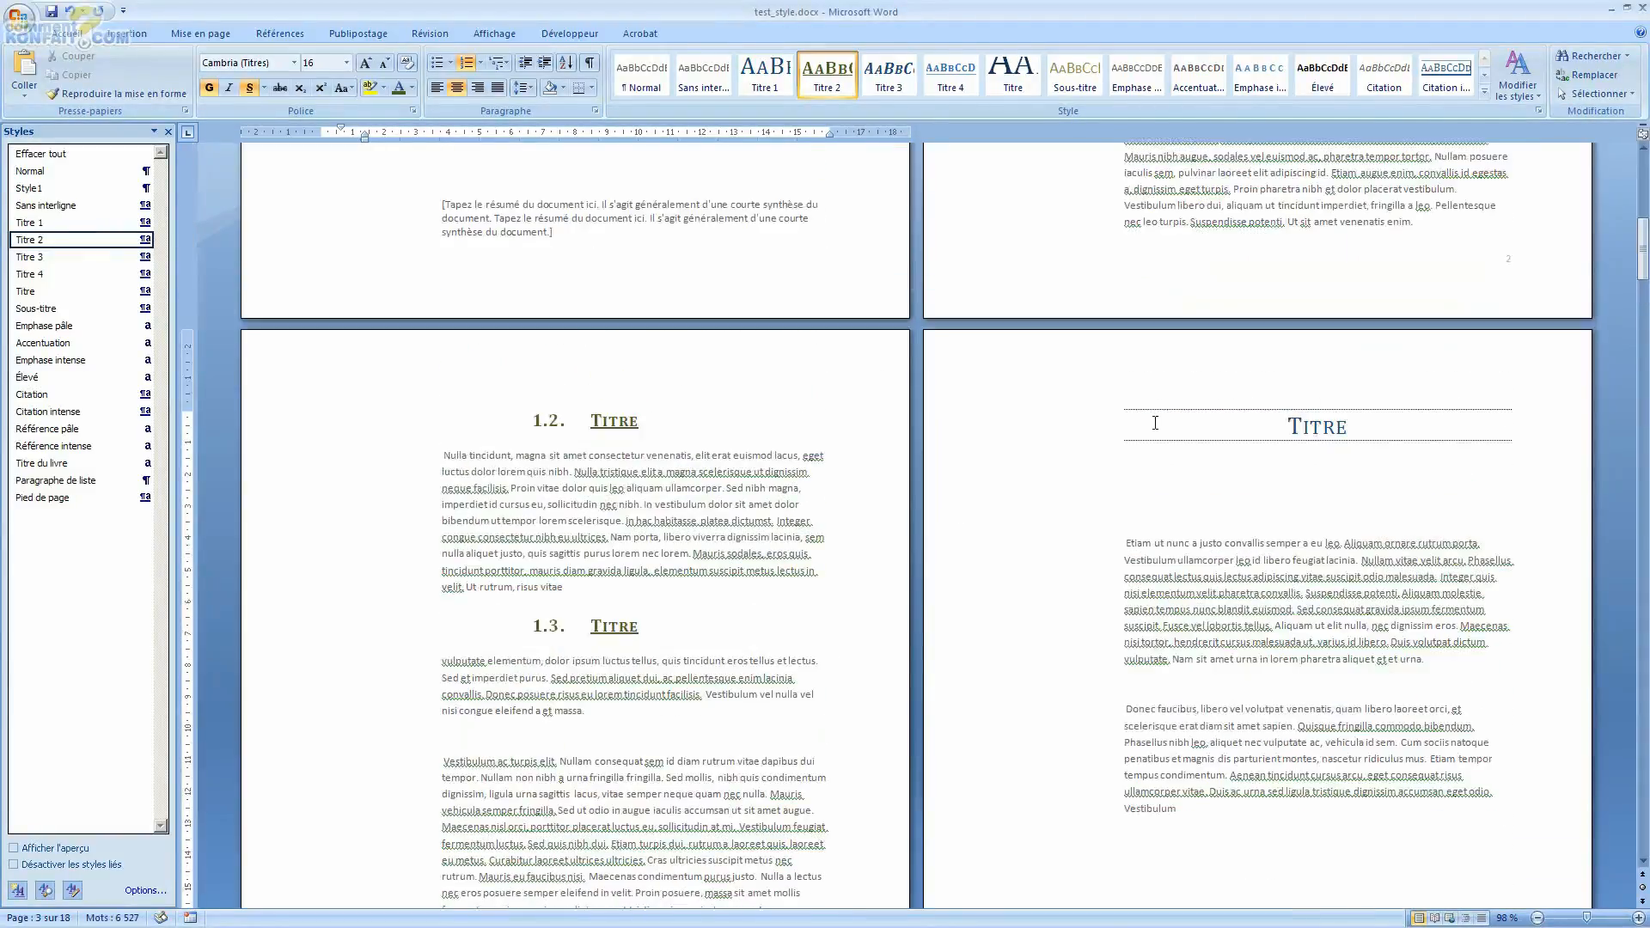
scroll(1171, 417, down, 15)
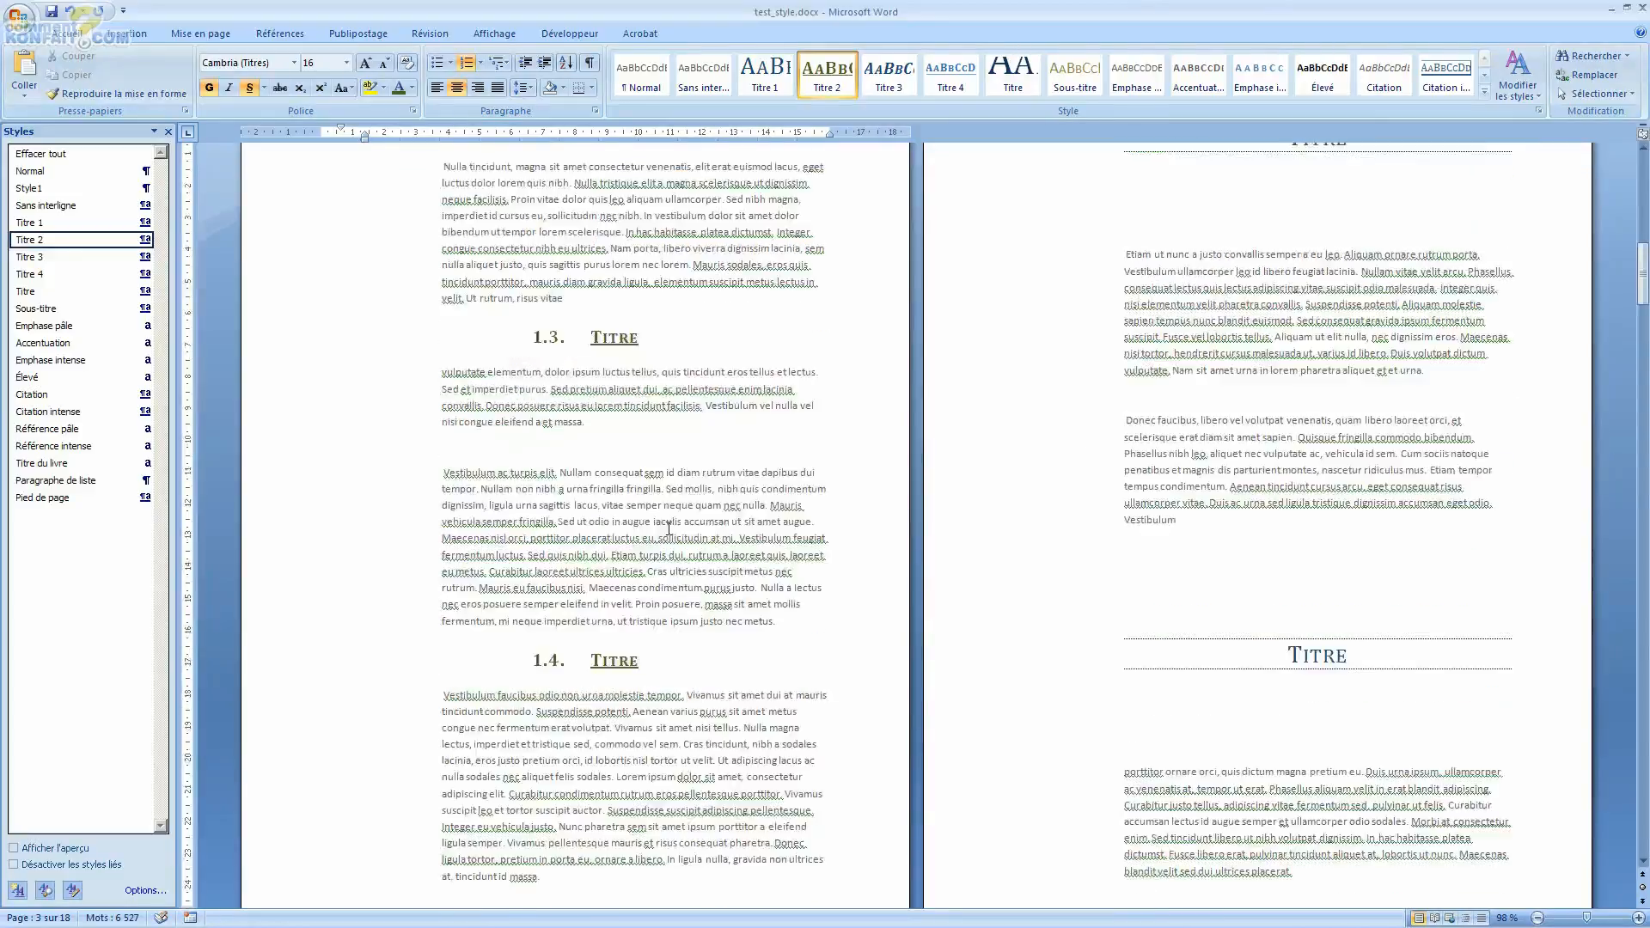
scroll(1397, 537, up, 20)
scroll(1397, 537, up, 9)
scroll(1290, 616, down, 12)
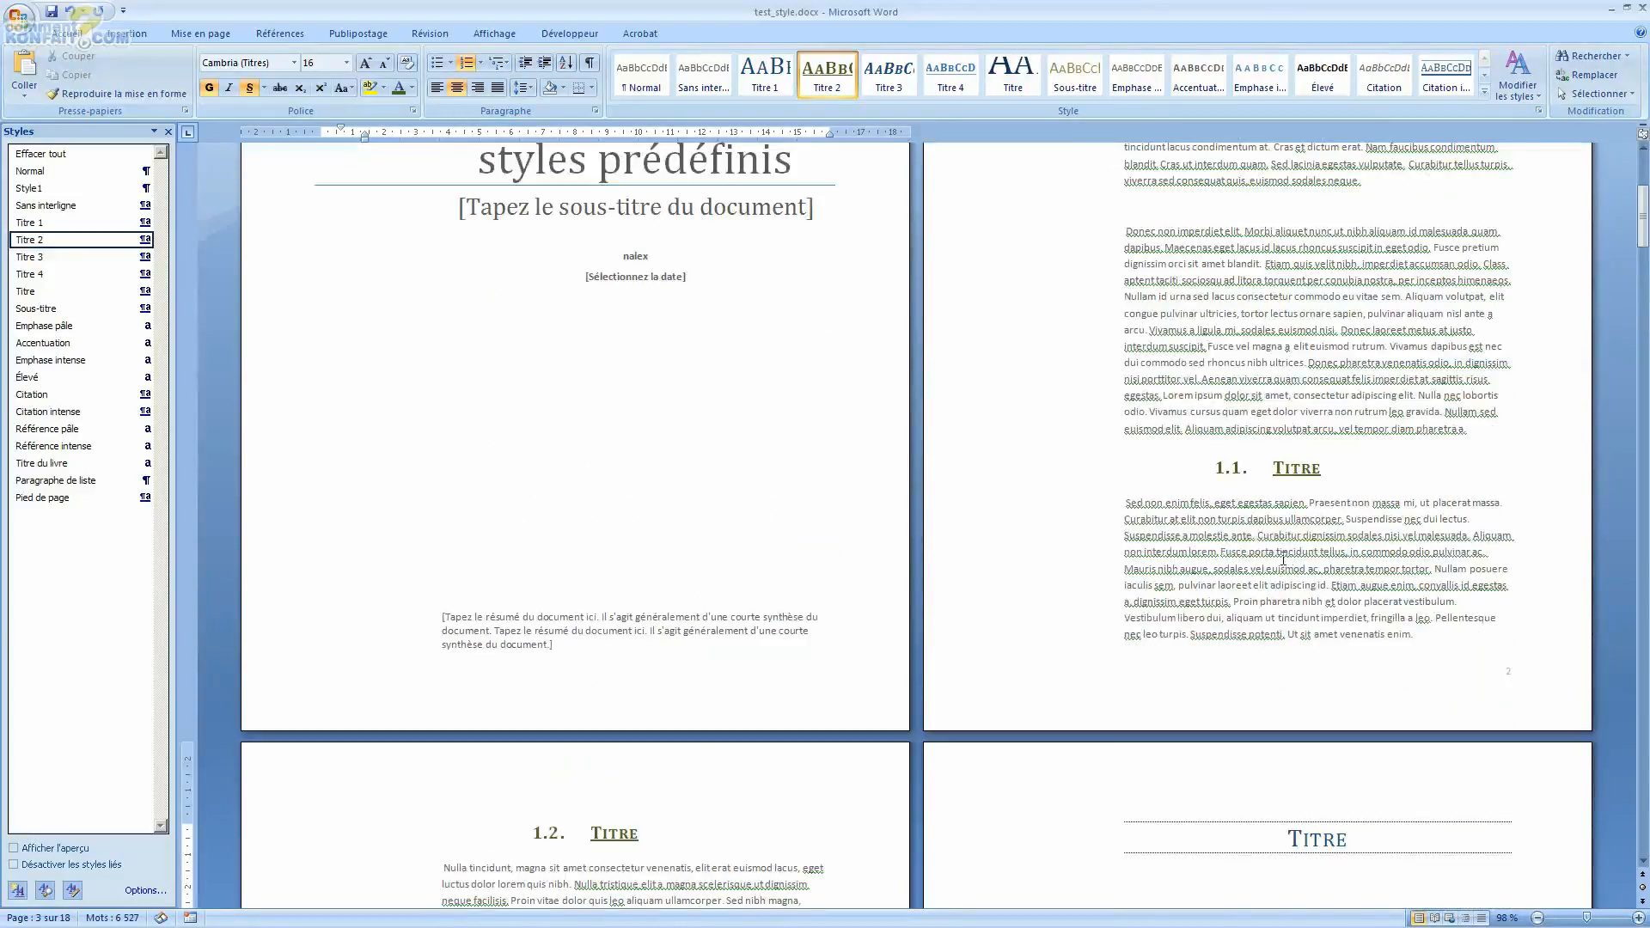
double_click(1302, 672)
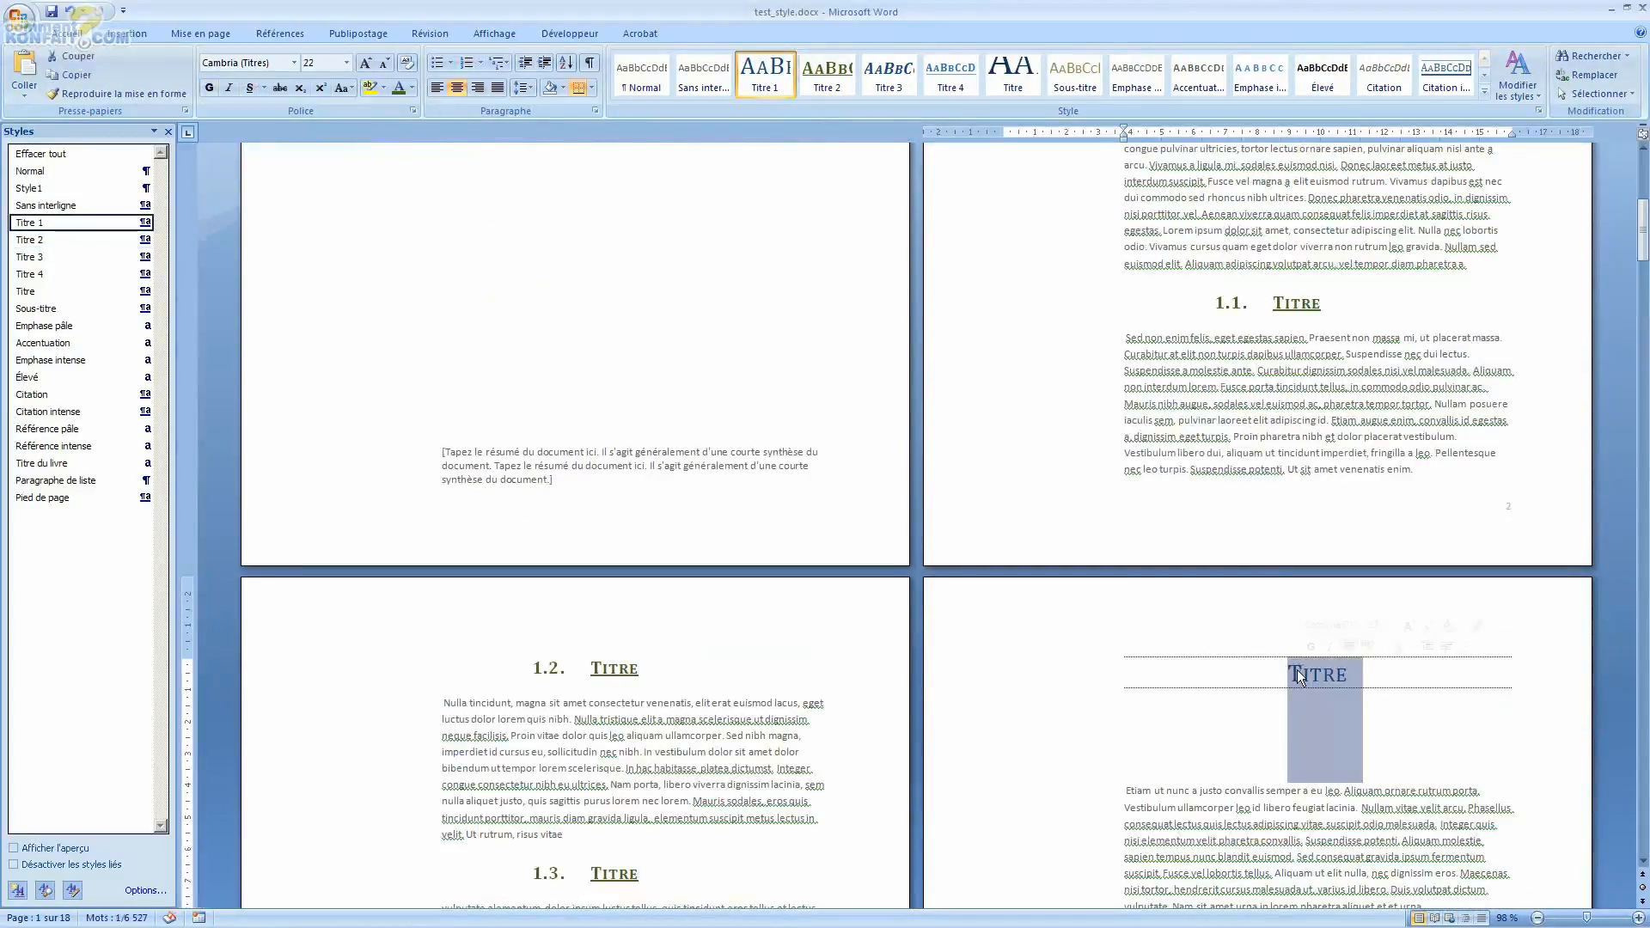
click(497, 62)
click(534, 120)
click(1281, 680)
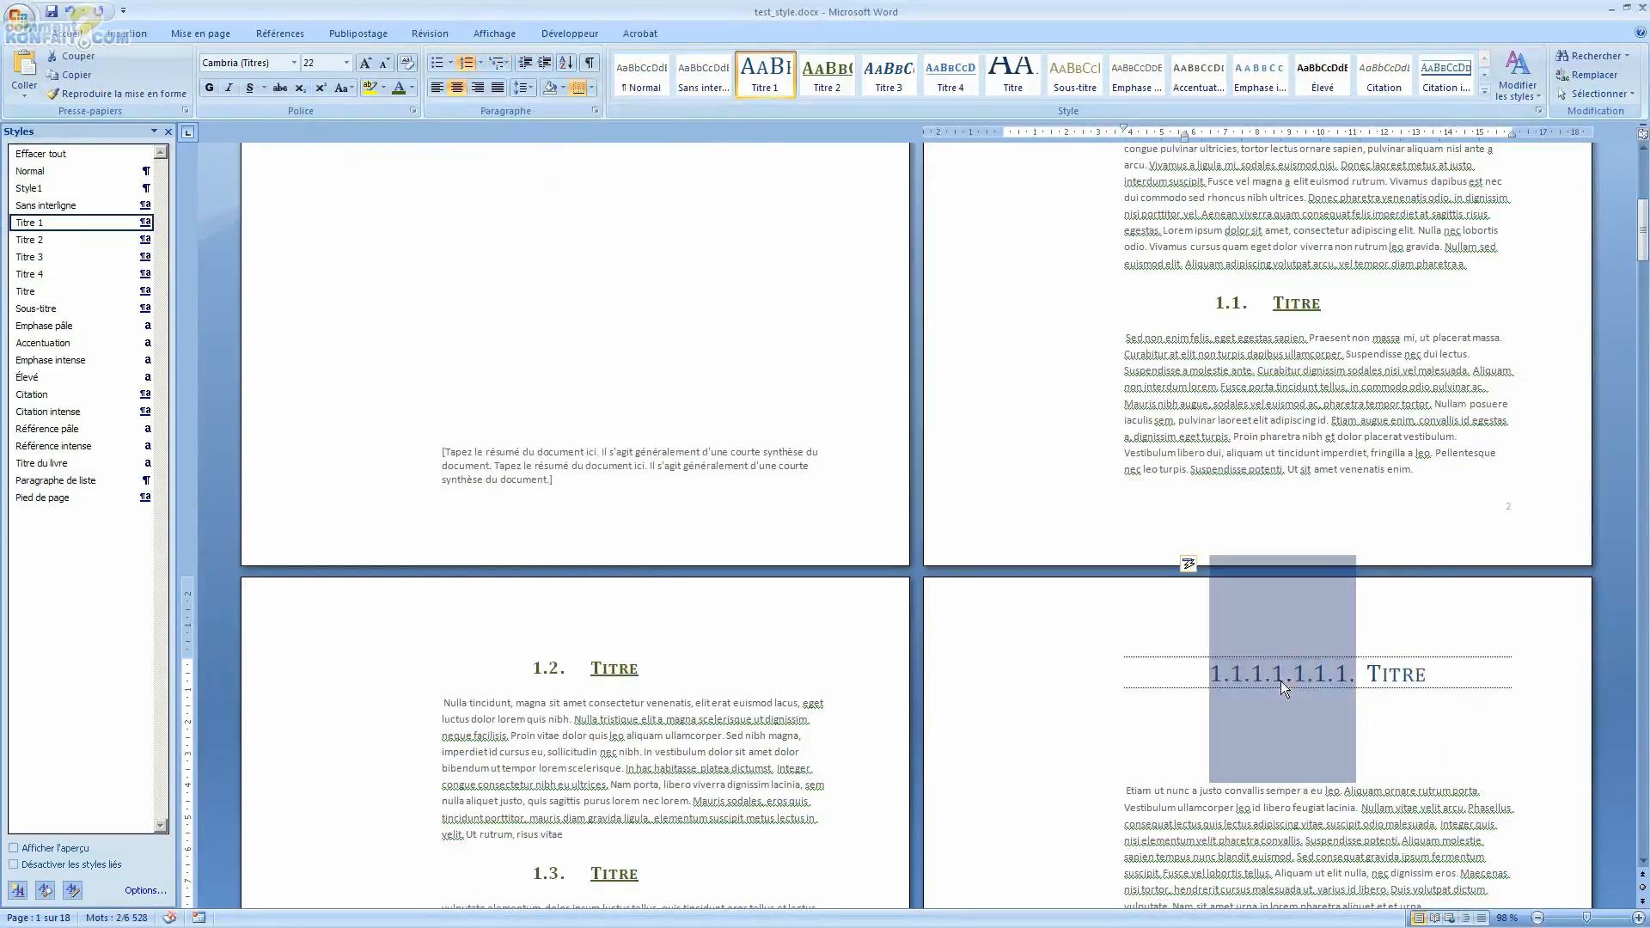
Step: Continue the numbering on the page 4 heading and set its list level to level 1 (1.)
right_click(1281, 681)
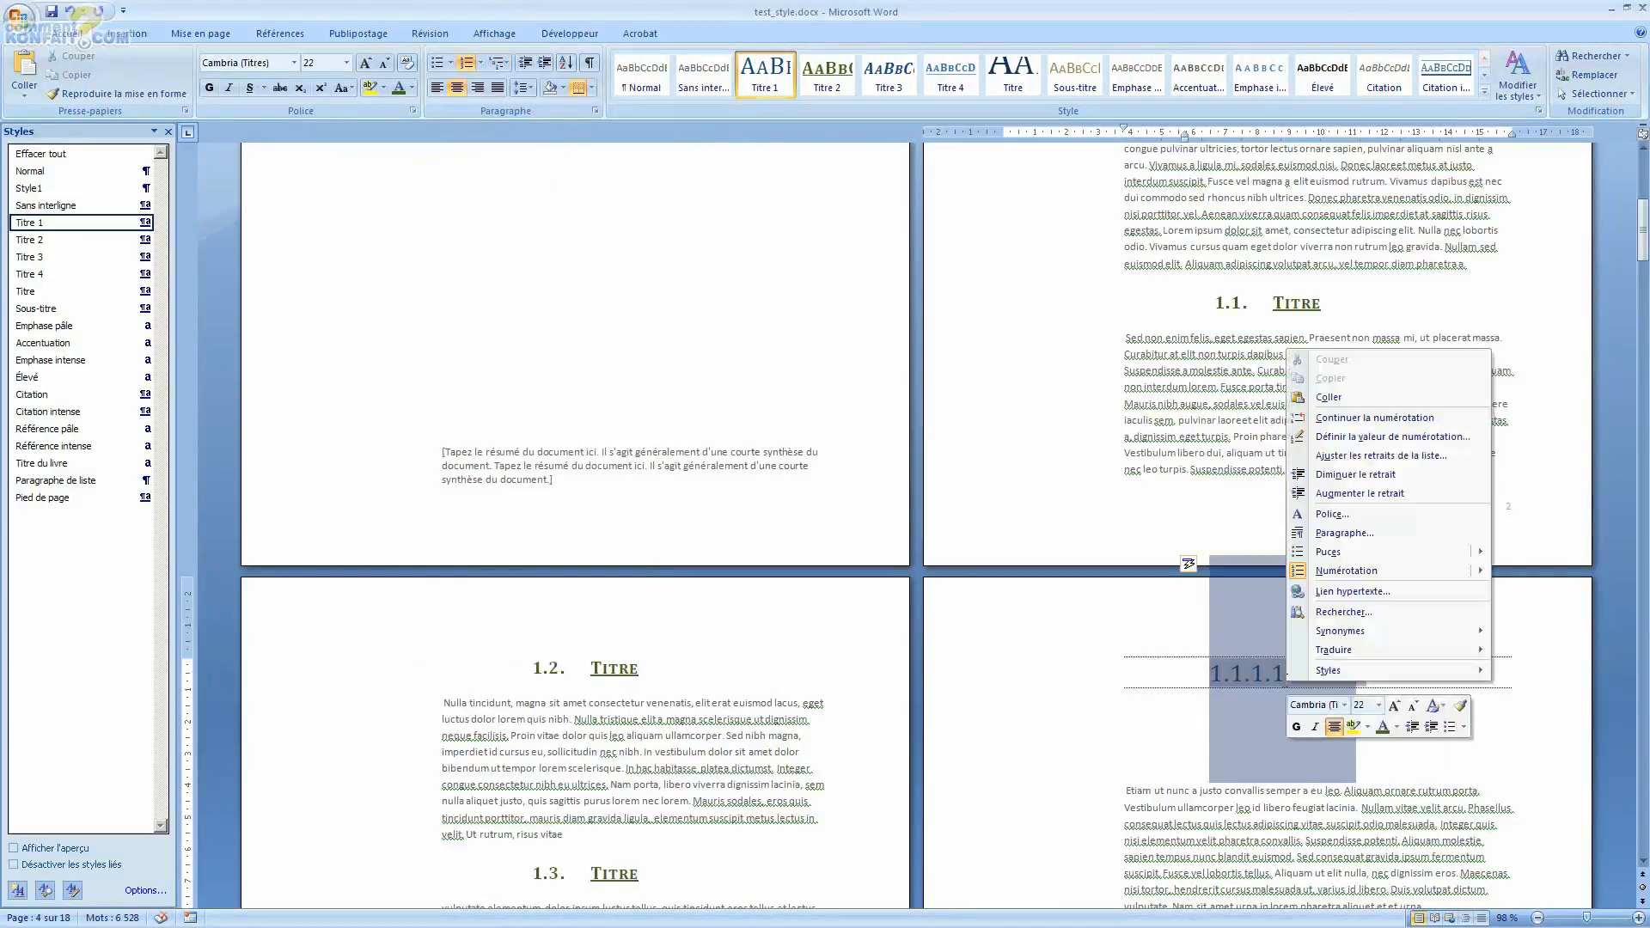
click(1188, 567)
click(1186, 566)
click(1205, 585)
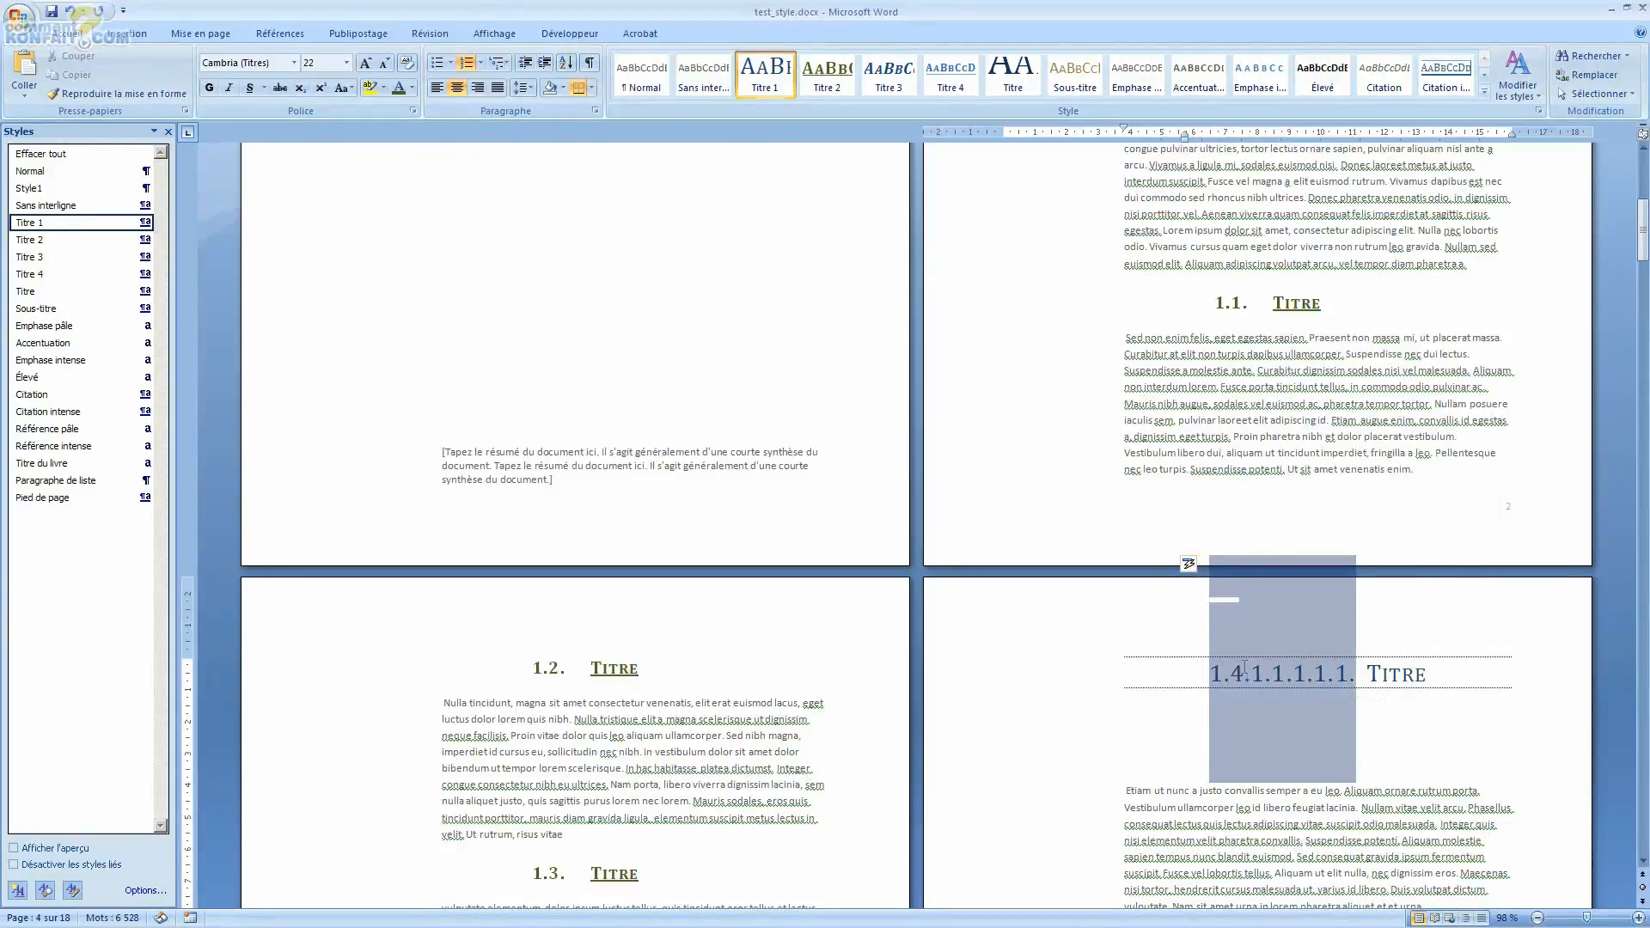
right_click(1258, 680)
mouse_move(1346, 574)
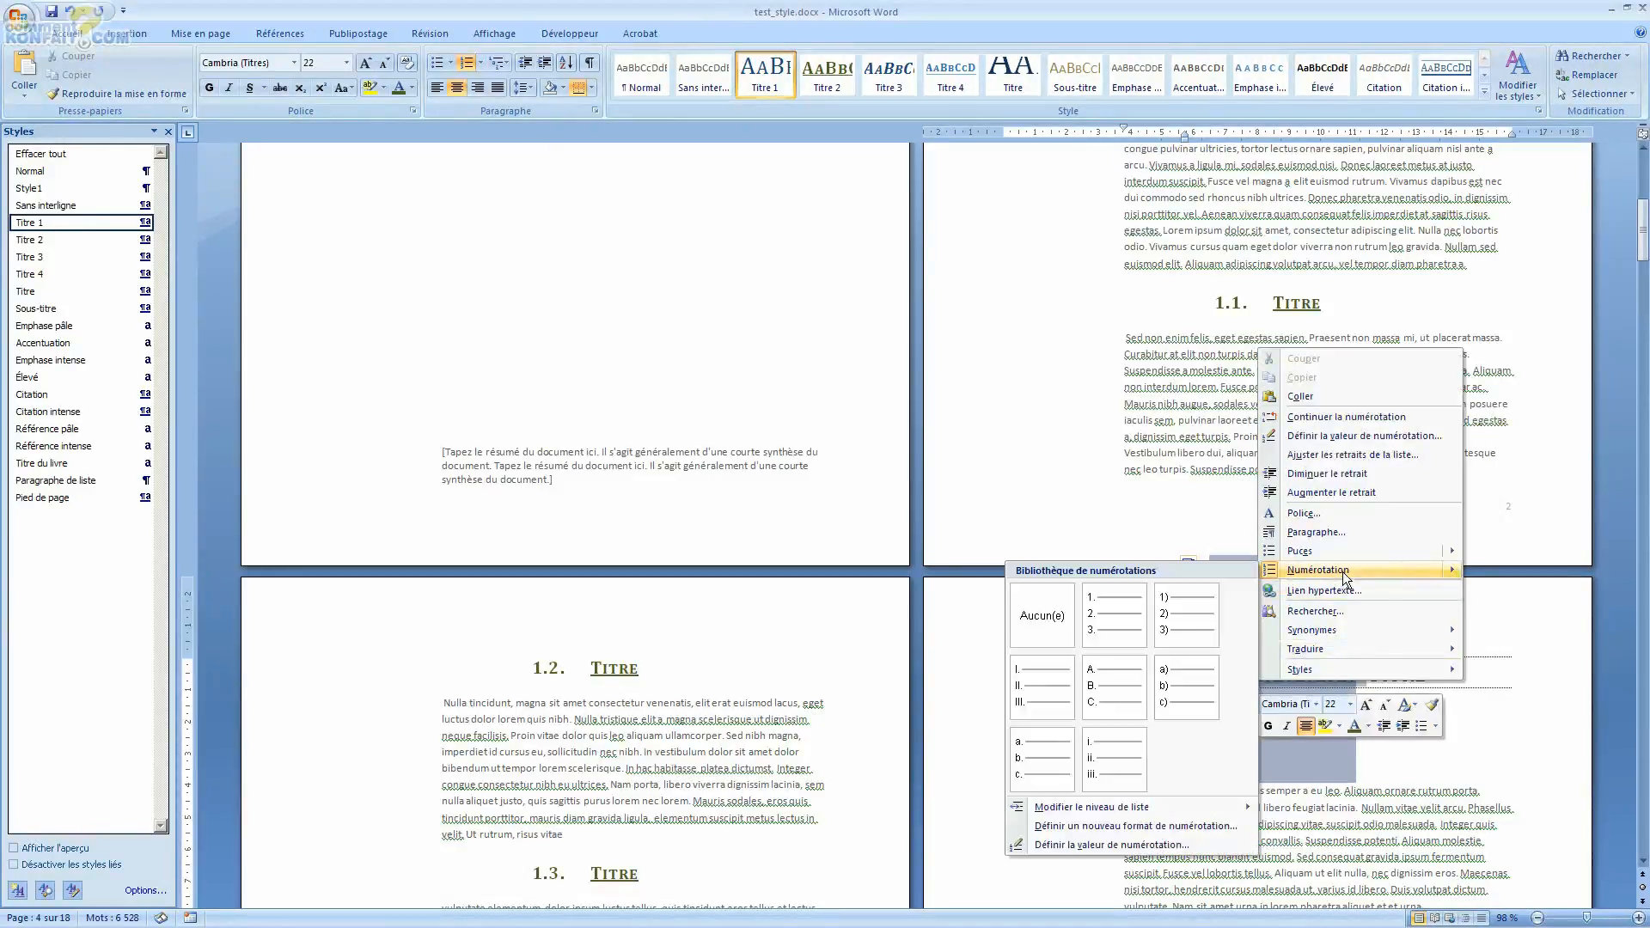
mouse_move(1137, 807)
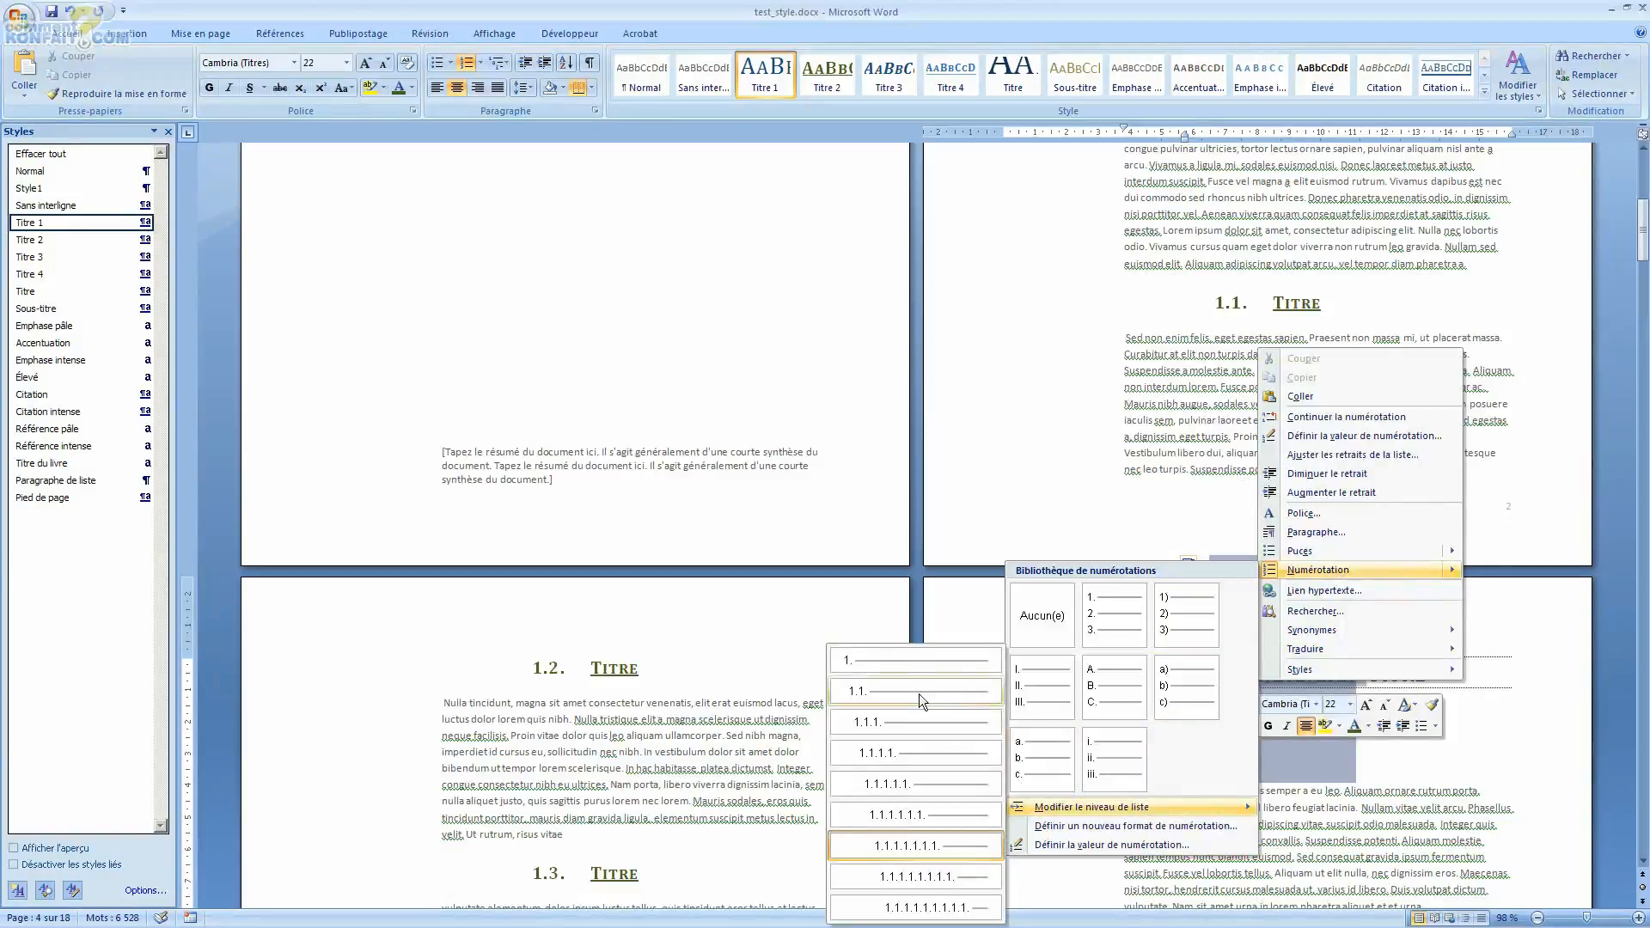
click(920, 655)
Step: Select the next Titre heading on page 4 and apply the current multilevel list to it
scroll(1380, 483, down, 10)
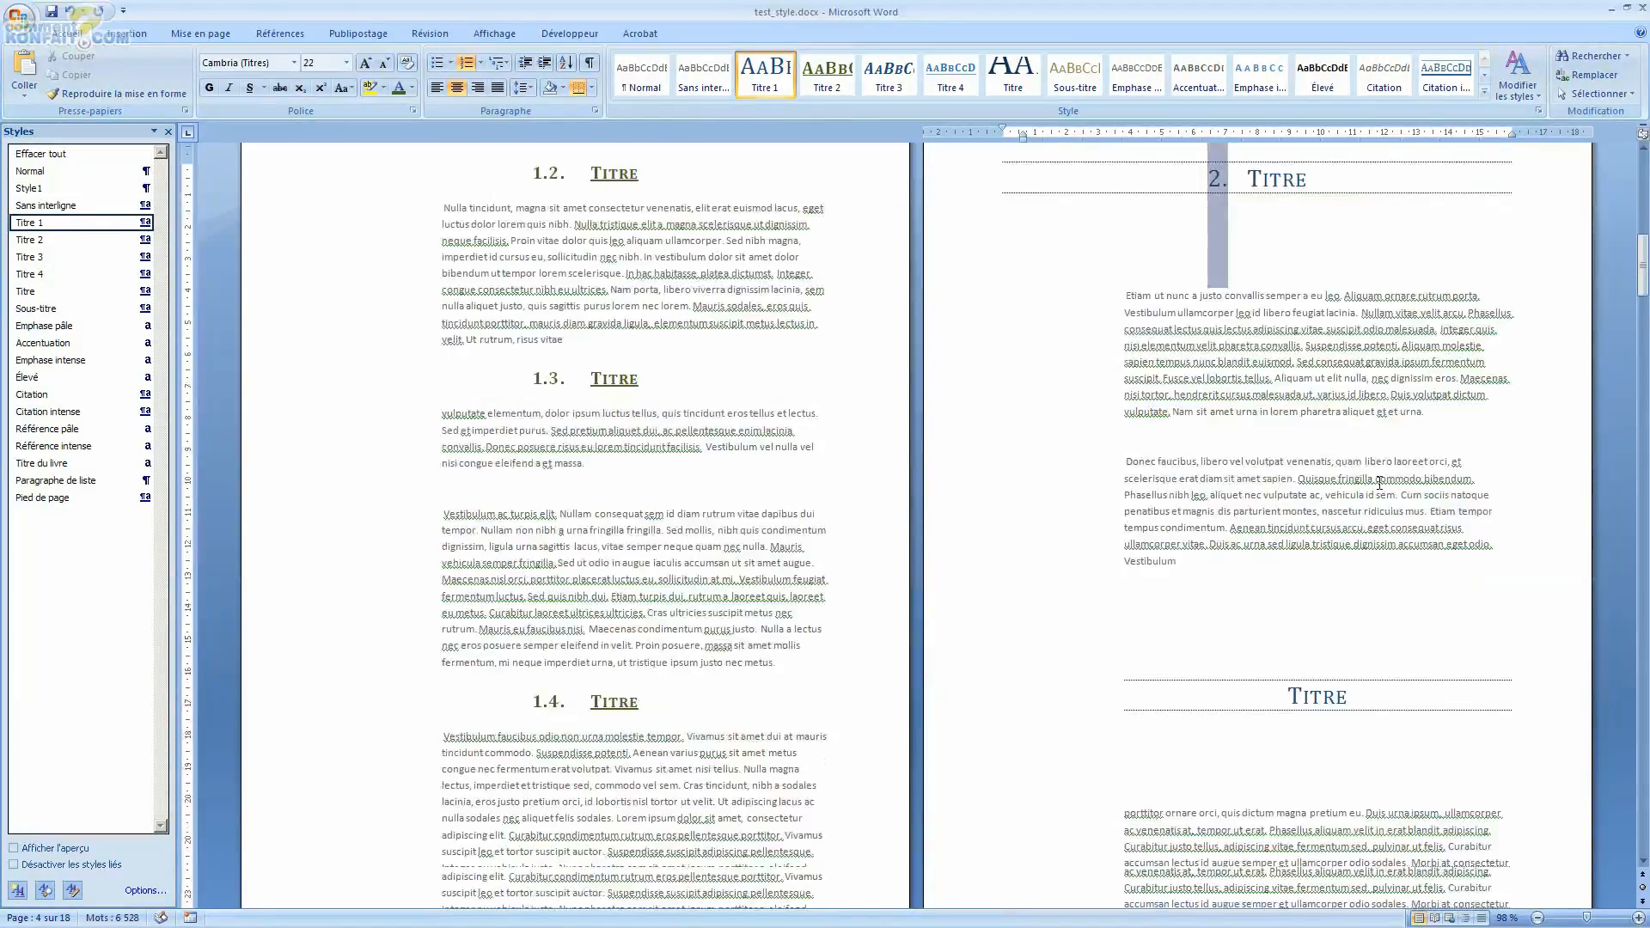
scroll(1379, 483, down, 5)
drag(1357, 493, 1326, 491)
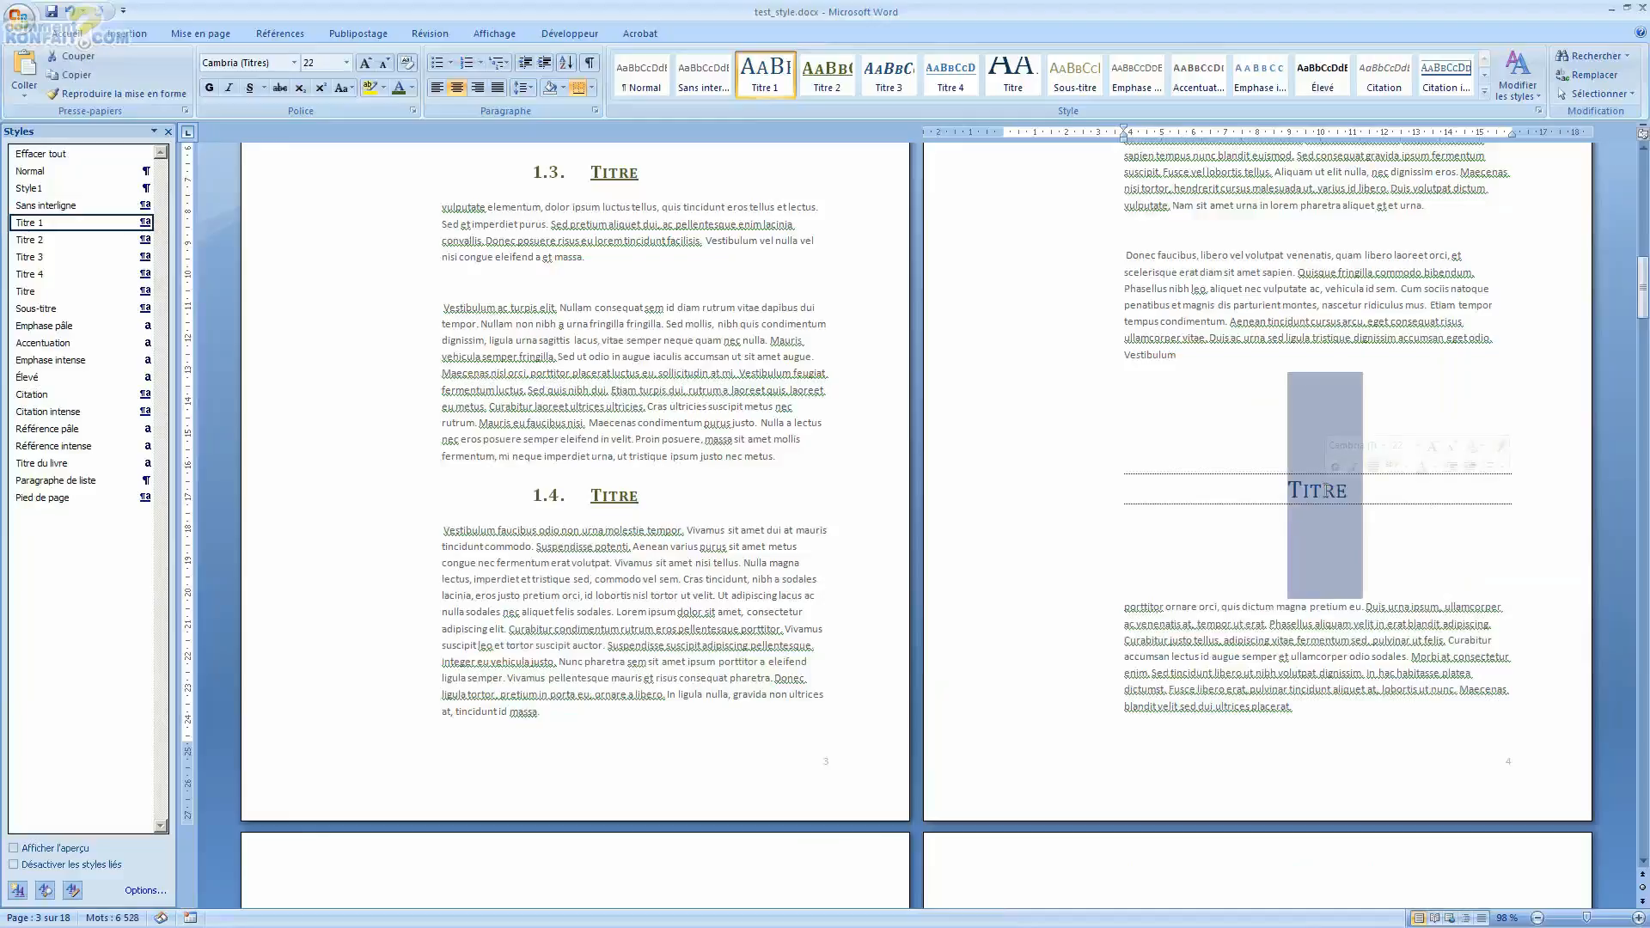
right_click(1328, 494)
mouse_move(1420, 659)
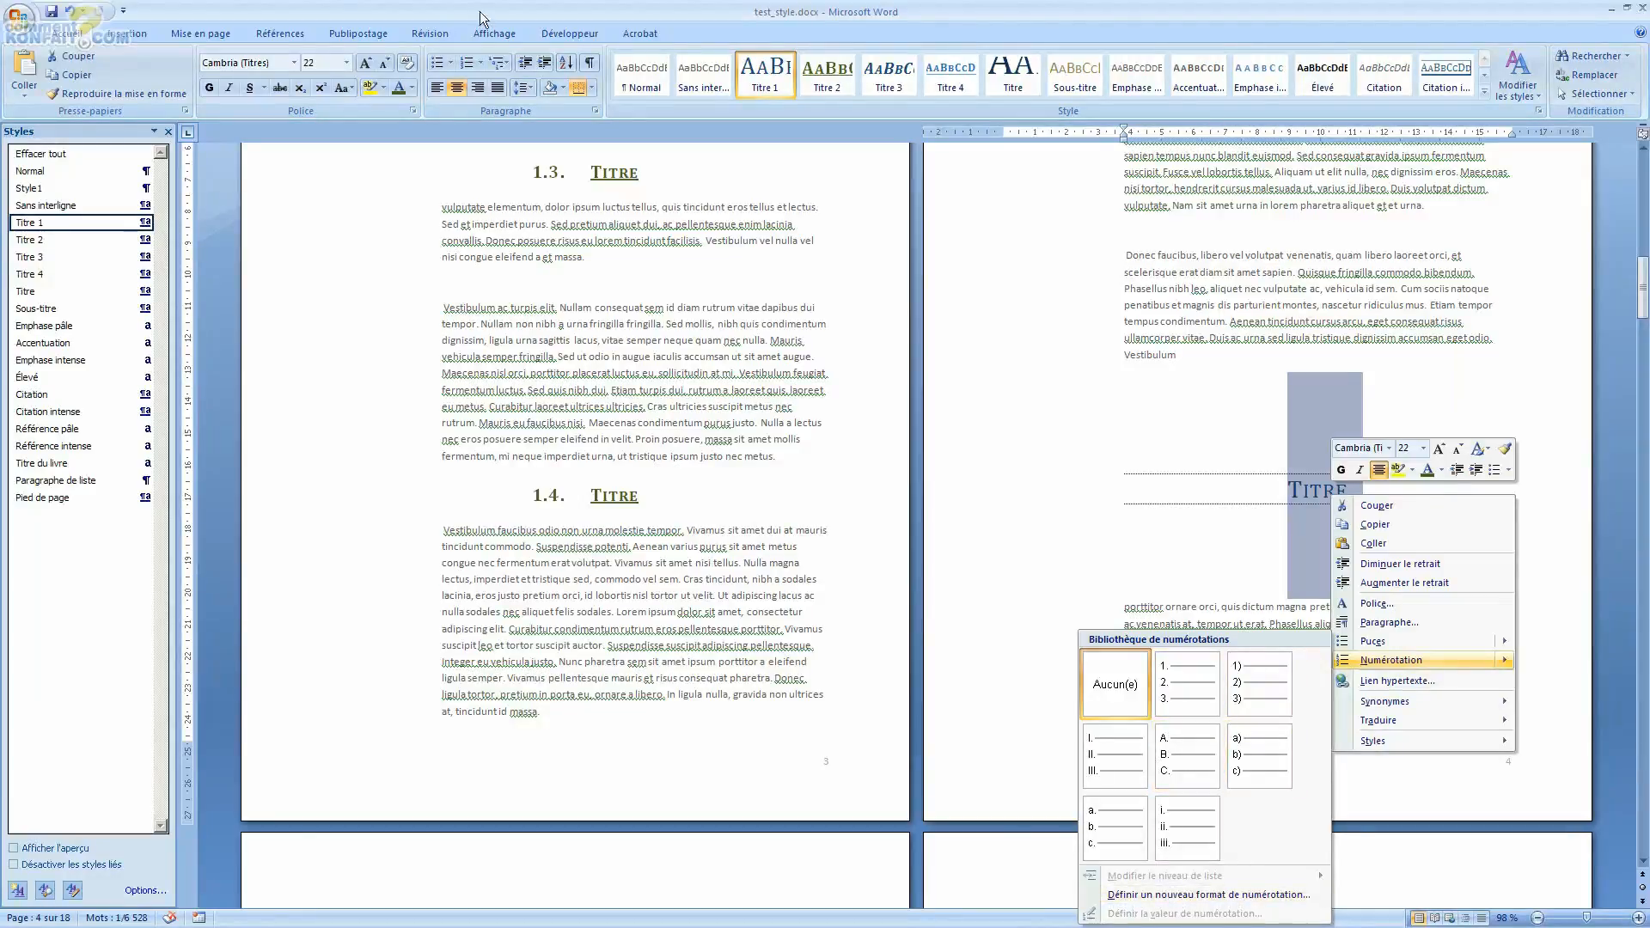
click(479, 63)
click(547, 159)
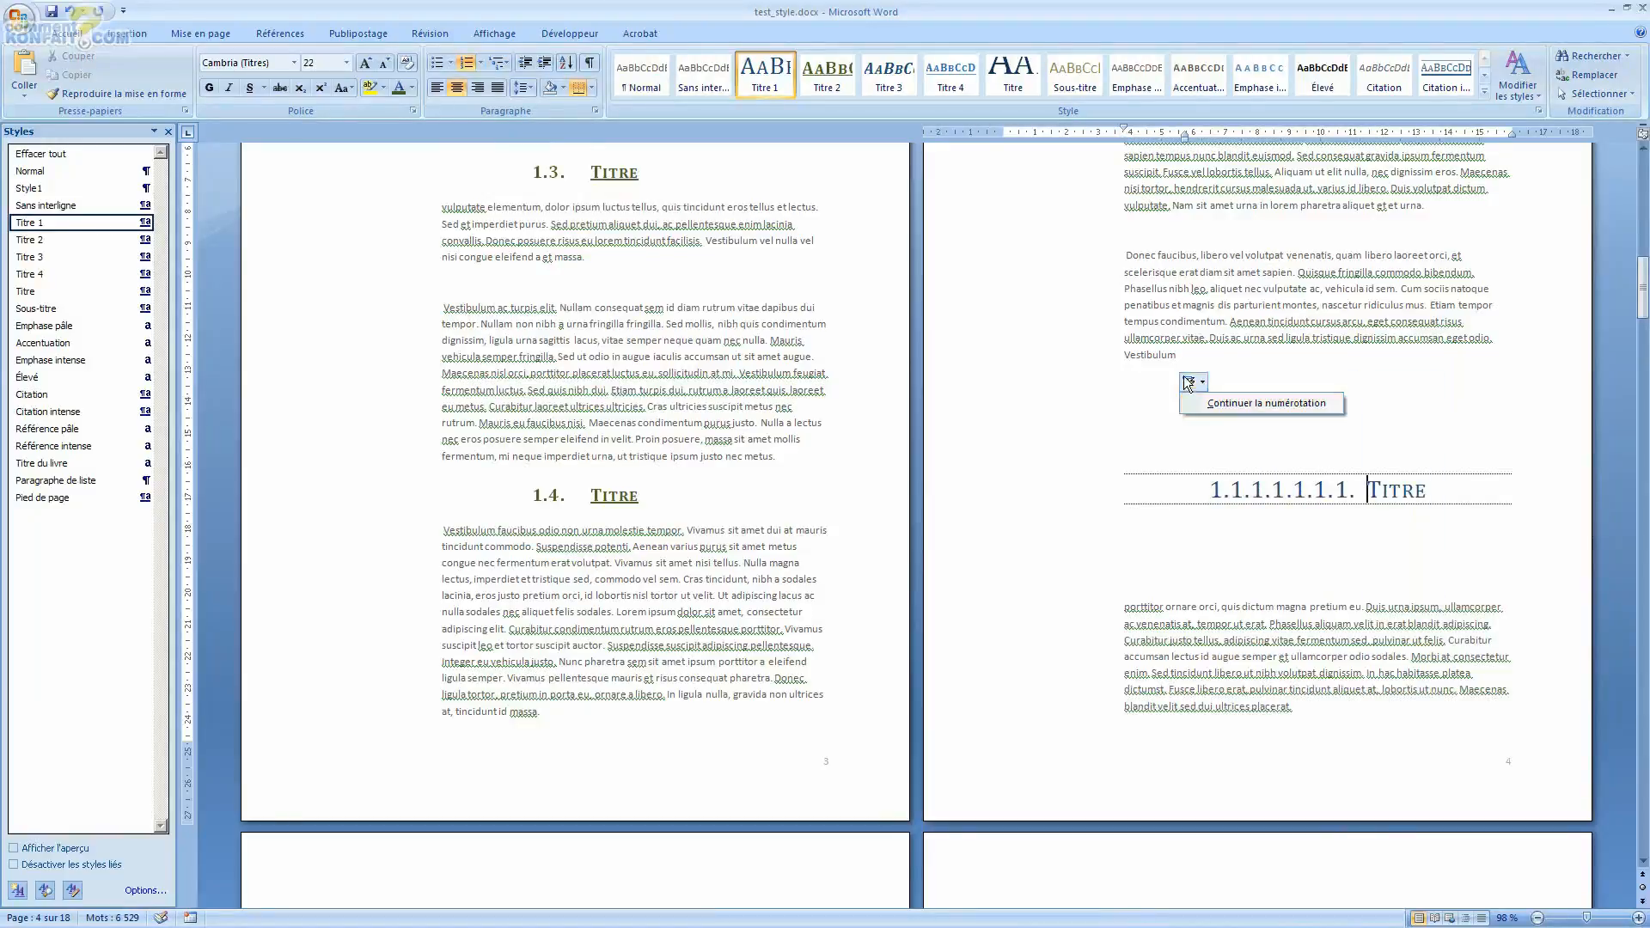
Step: Set the page 4 heading's list level to level 1 (1.)
click(1260, 491)
right_click(1260, 492)
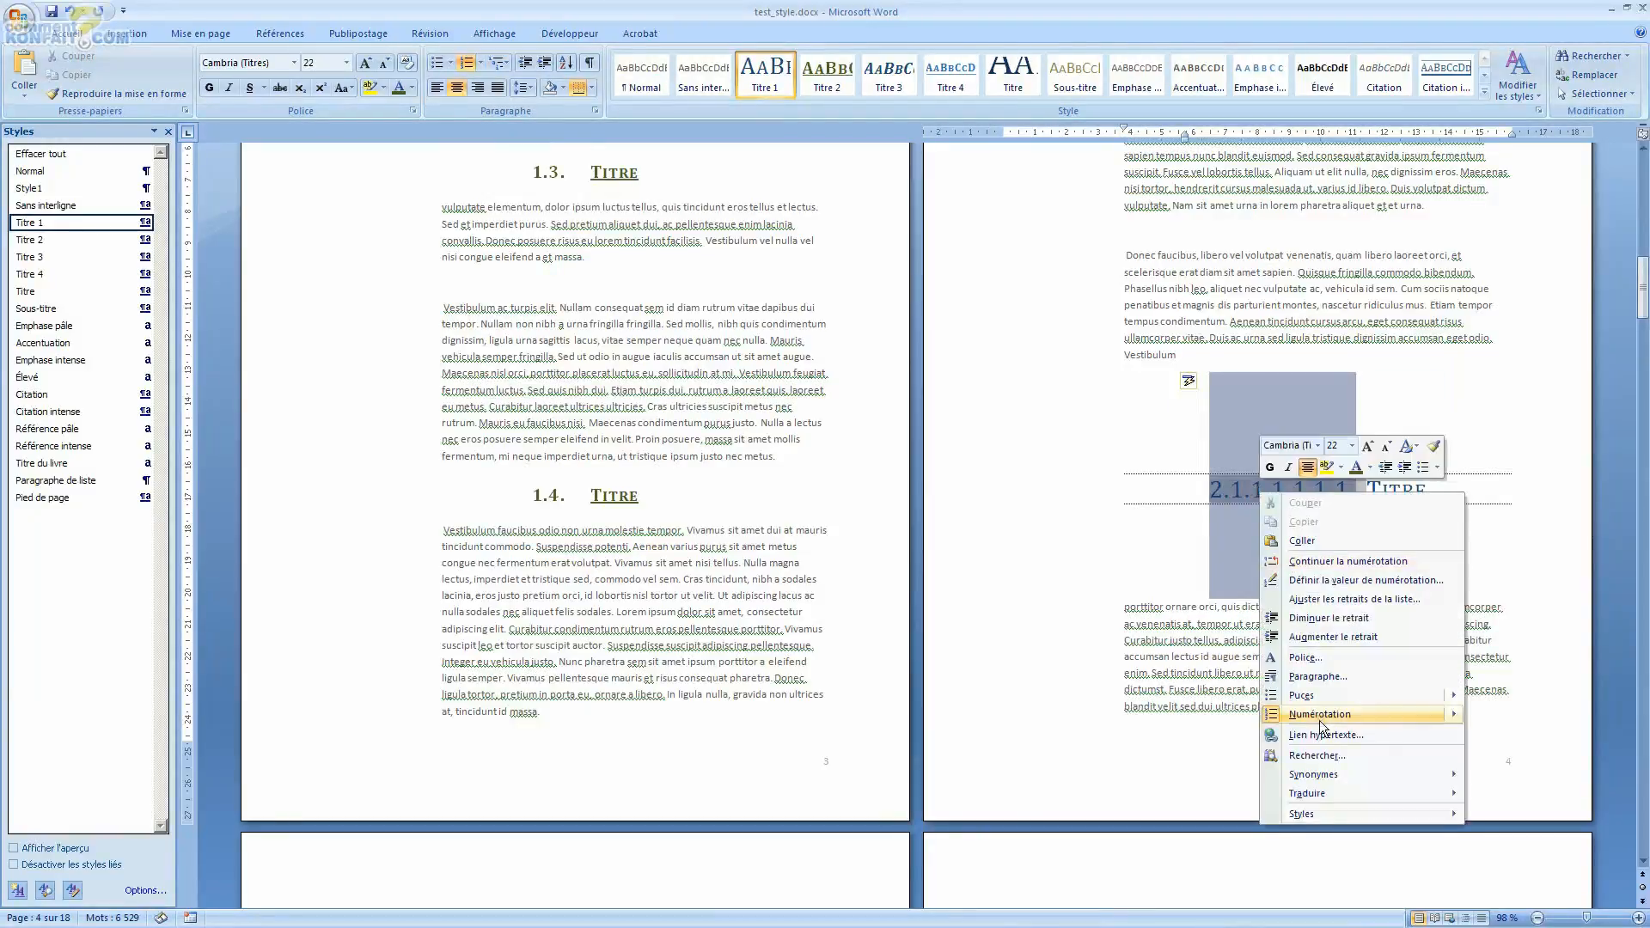
mouse_move(1330, 715)
mouse_move(1124, 881)
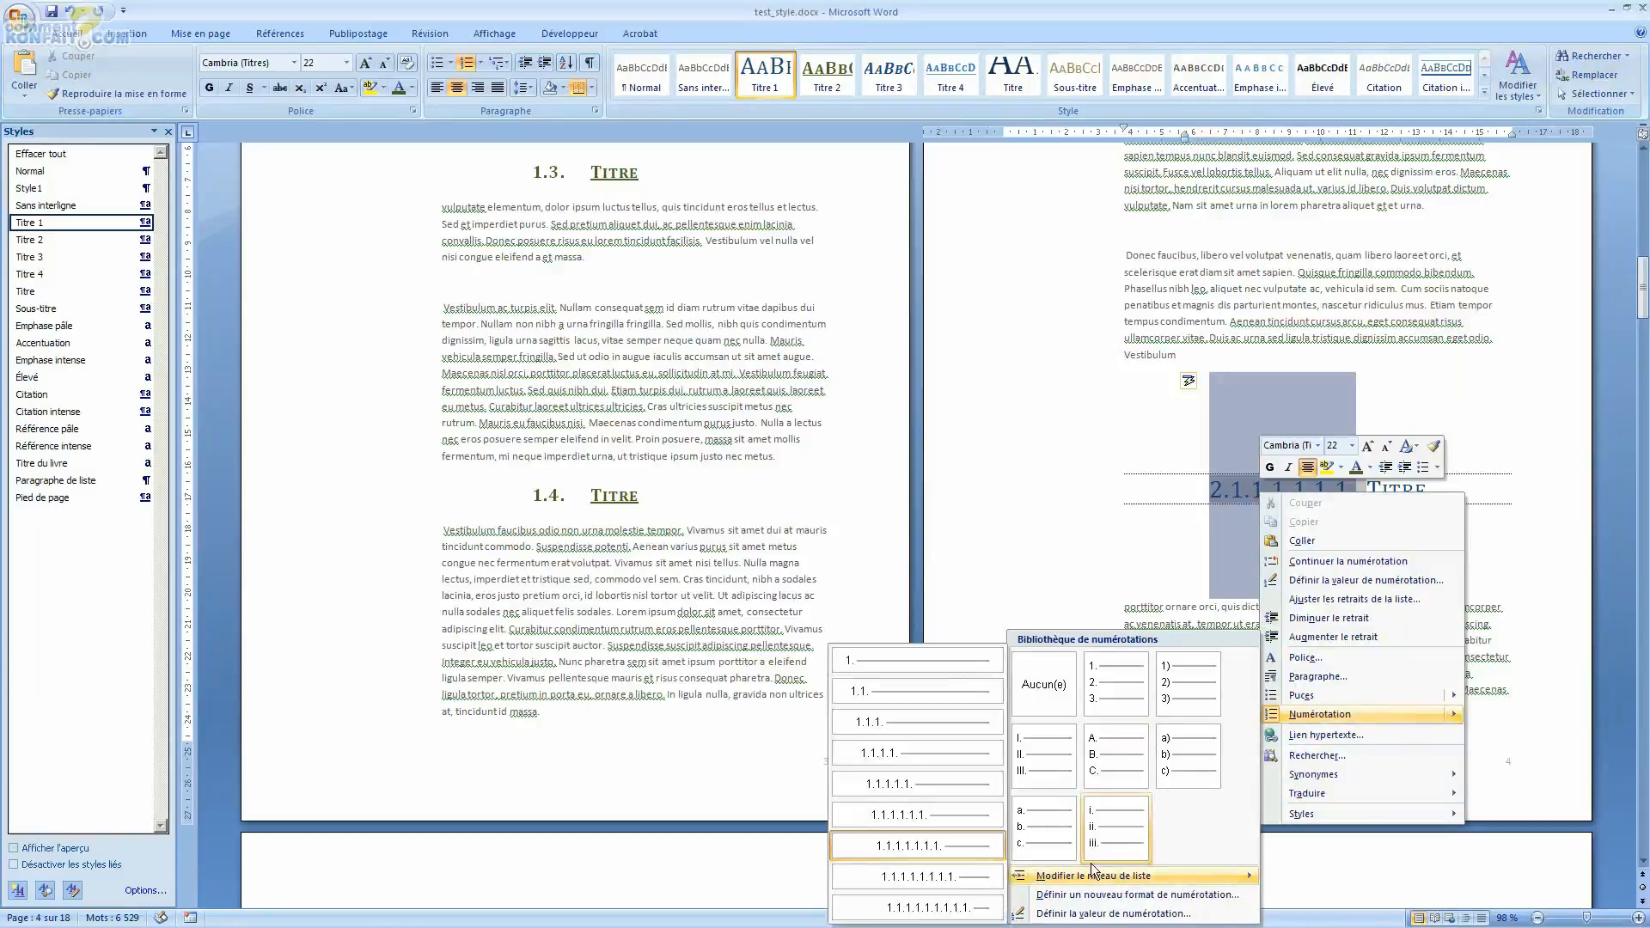
click(952, 667)
Step: Select the Titre heading on page 6 and apply the current multilevel list to it
scroll(1160, 537, down, 10)
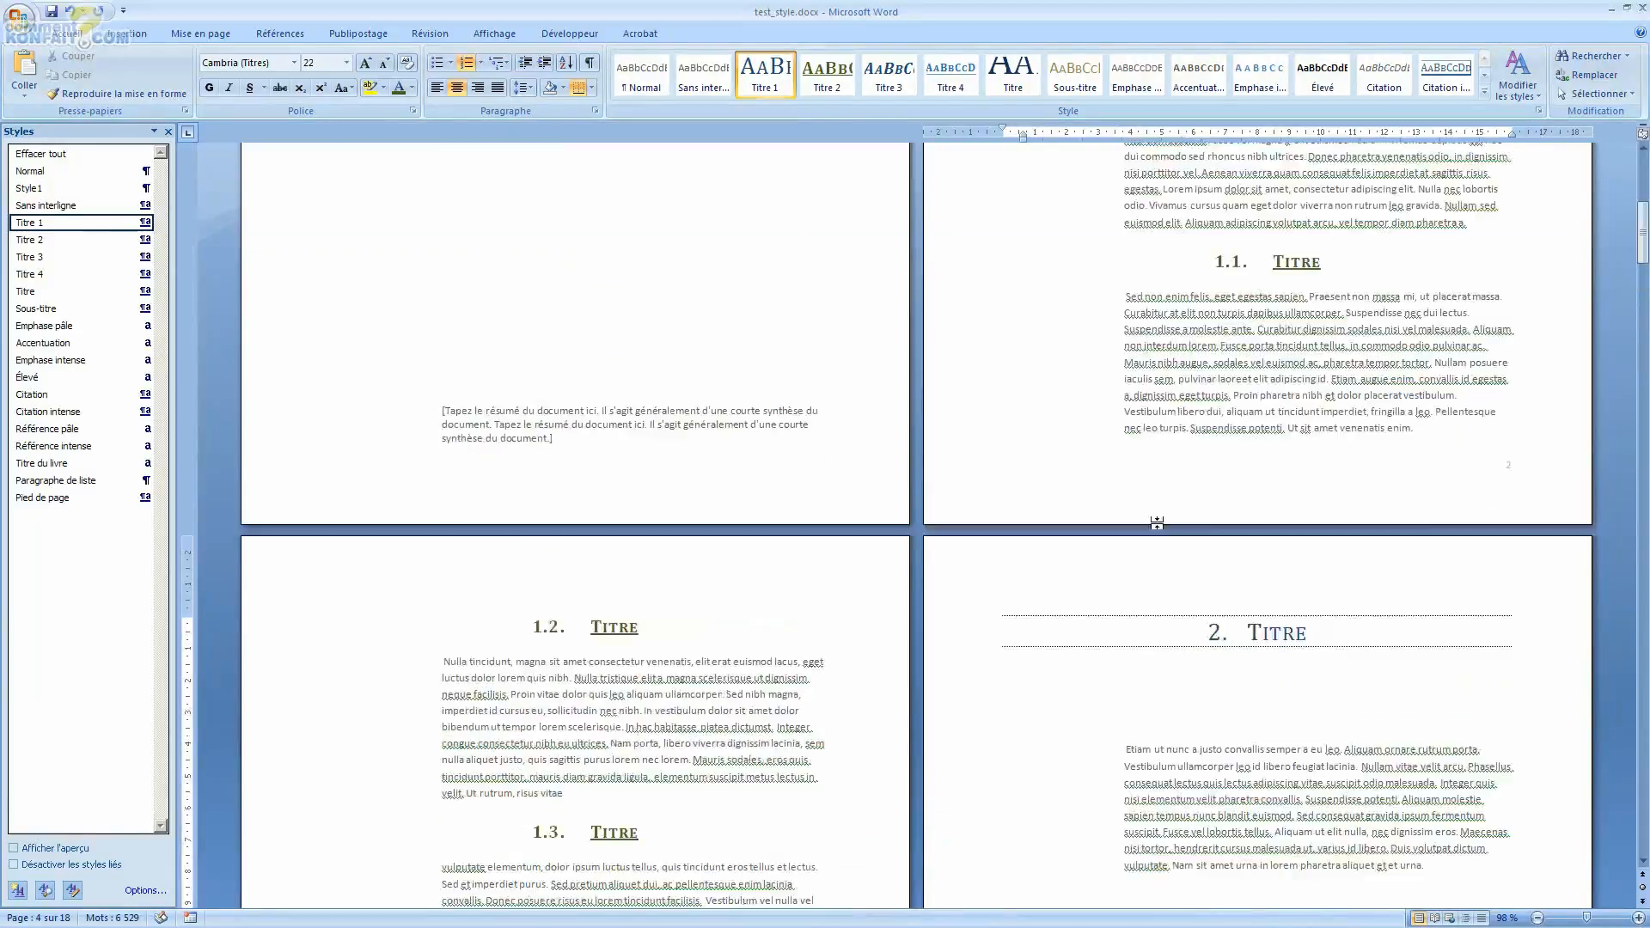
scroll(1309, 441, down, 10)
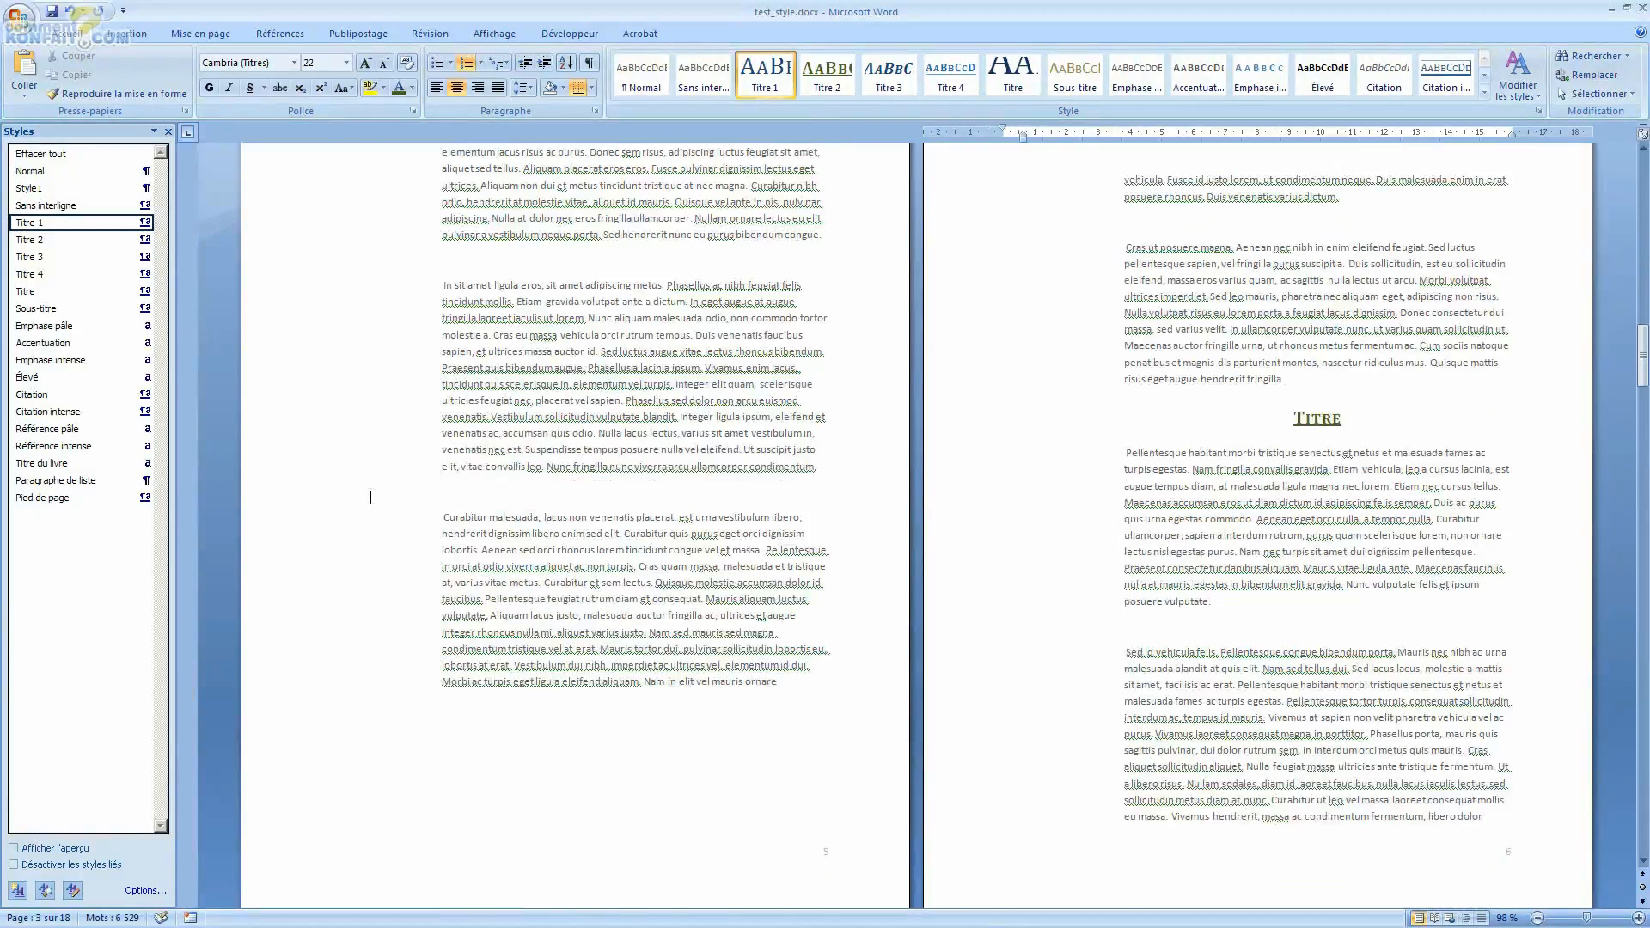
scroll(1364, 294, up, 6)
drag(1364, 286, 1289, 274)
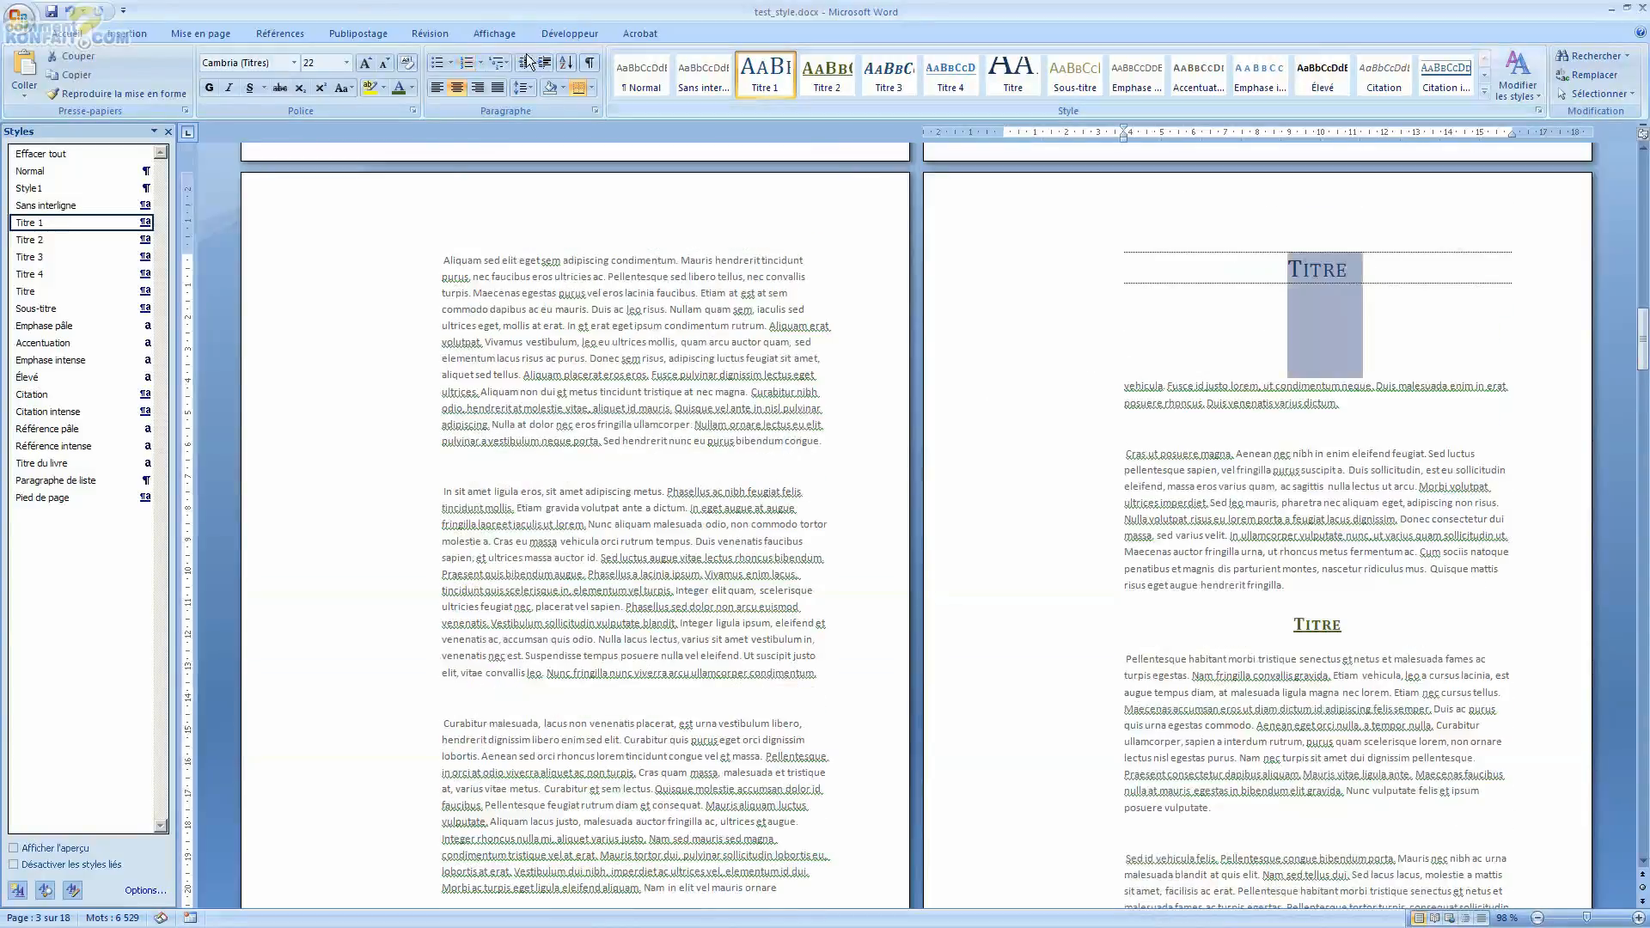
click(510, 69)
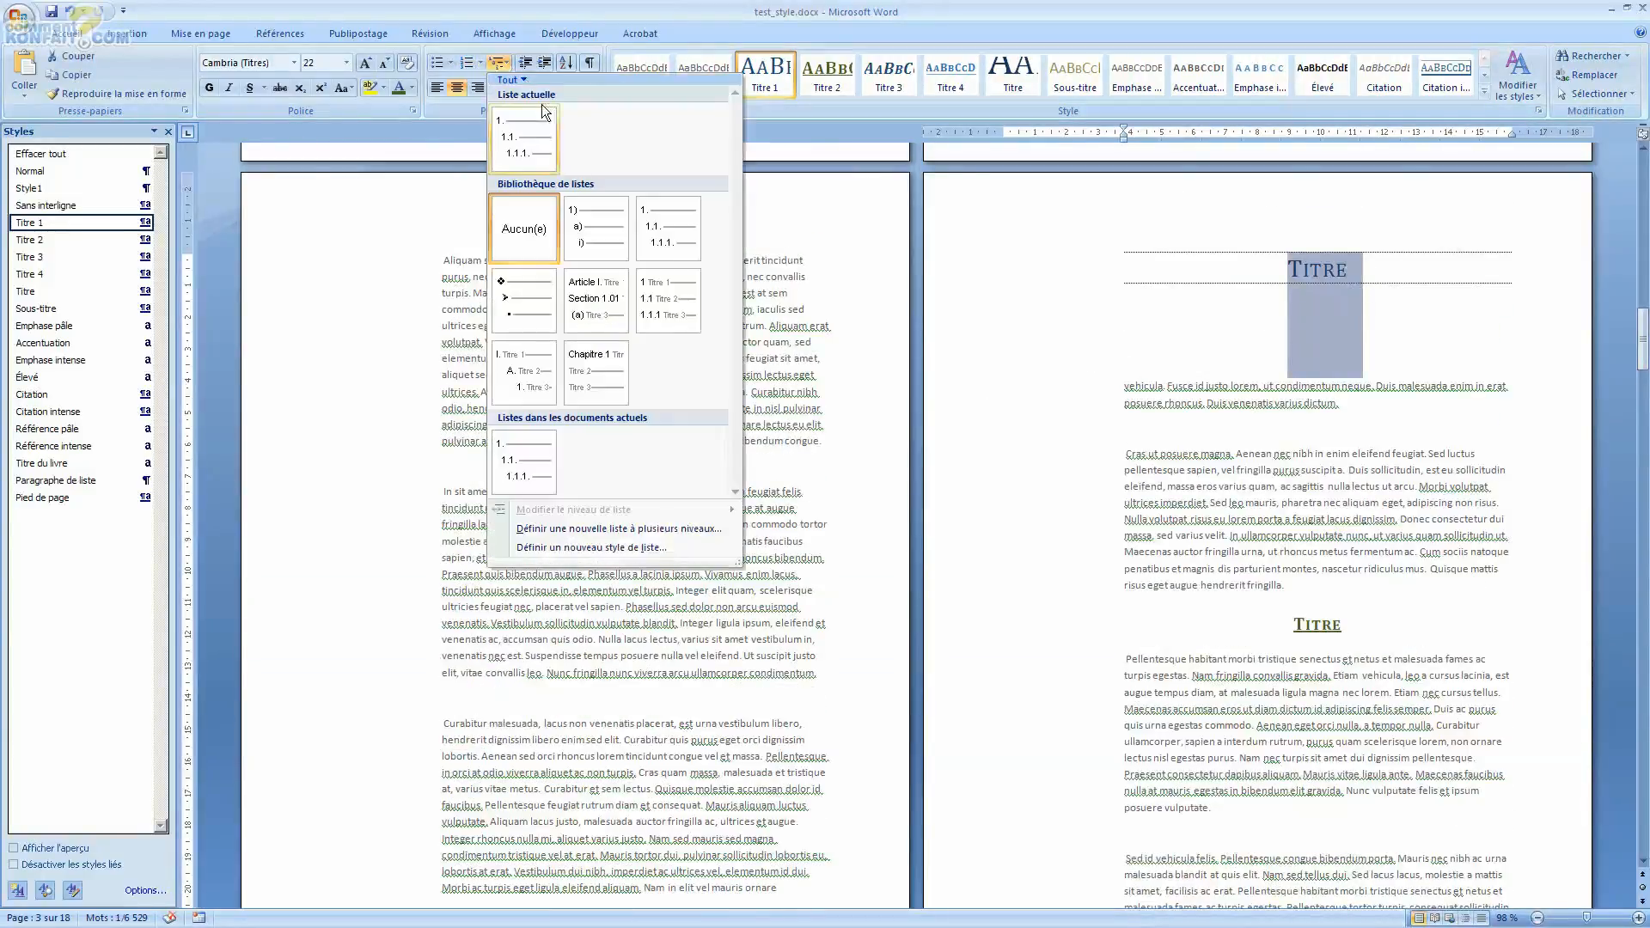
click(524, 140)
Step: Set the page 6 heading's list level to level 1 (1.)
click(1285, 268)
right_click(1286, 267)
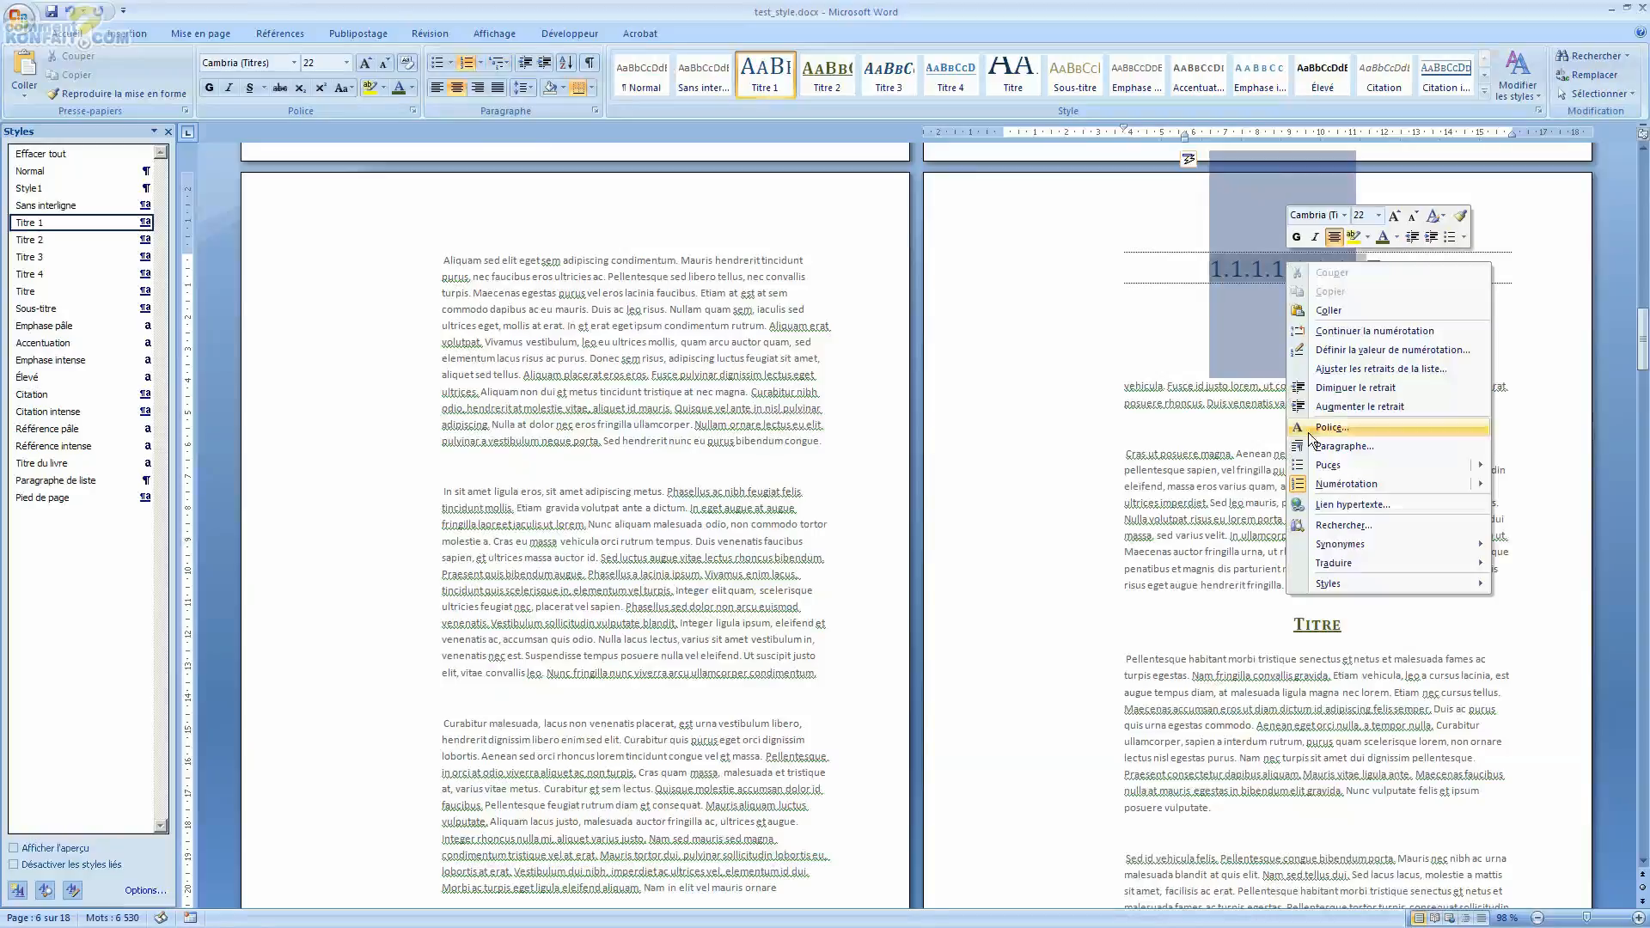
mouse_move(1332, 483)
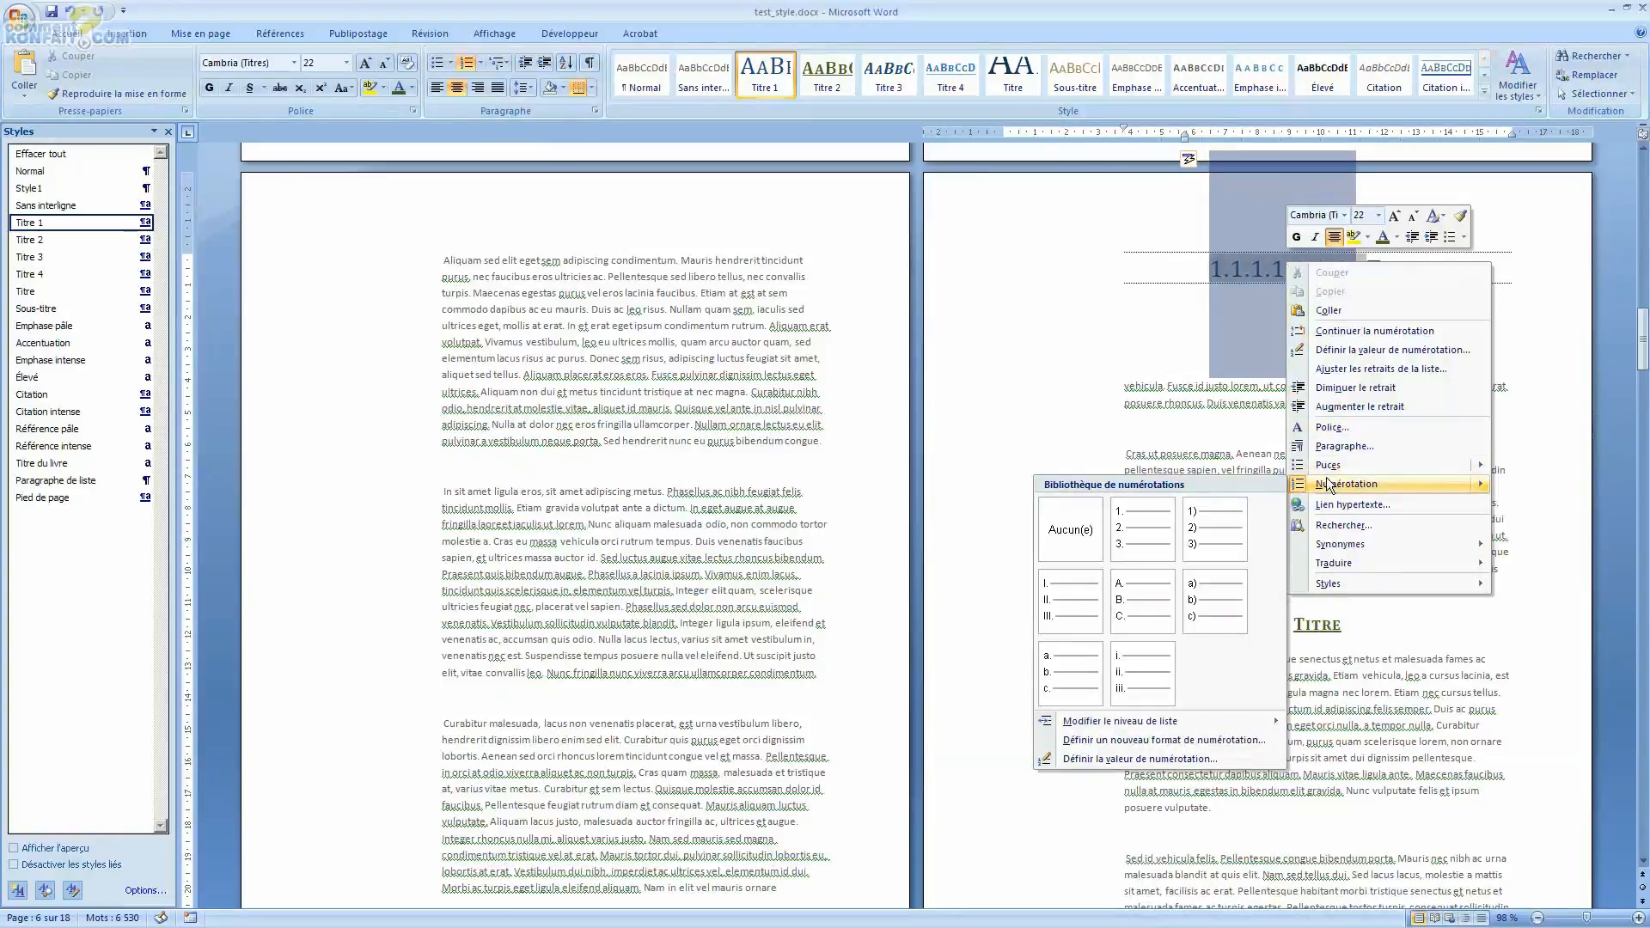
mouse_move(1172, 717)
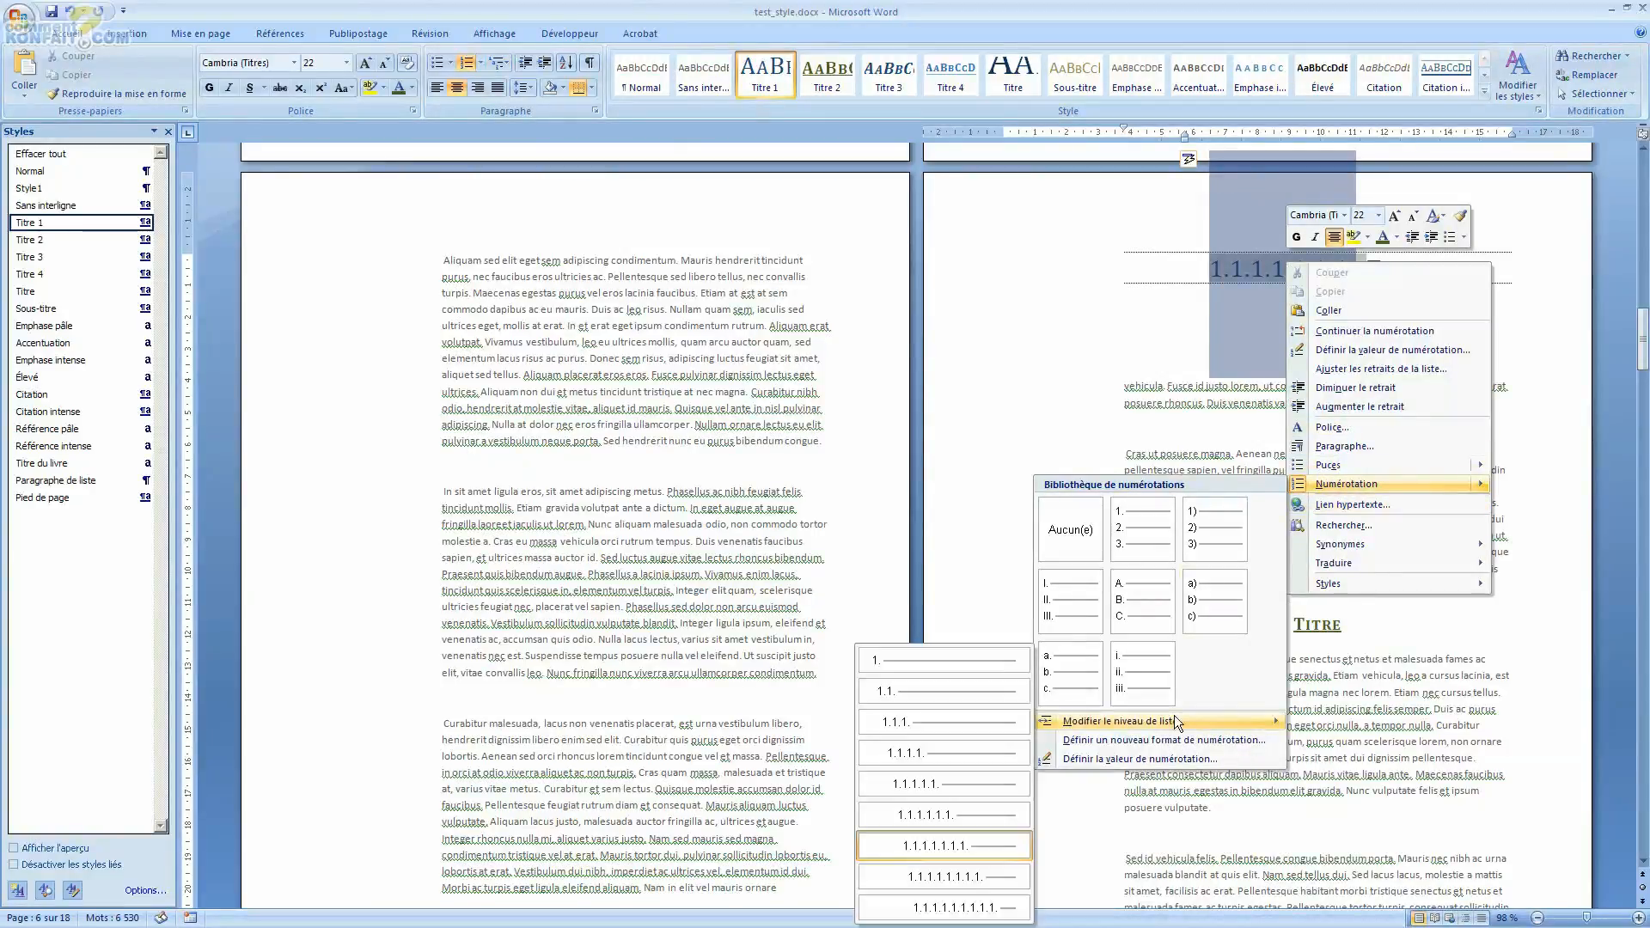
click(929, 661)
Step: Set the page 6 heading's numbering value to continue from the previous list, advancing the value to 4
scroll(1251, 352, up, 10)
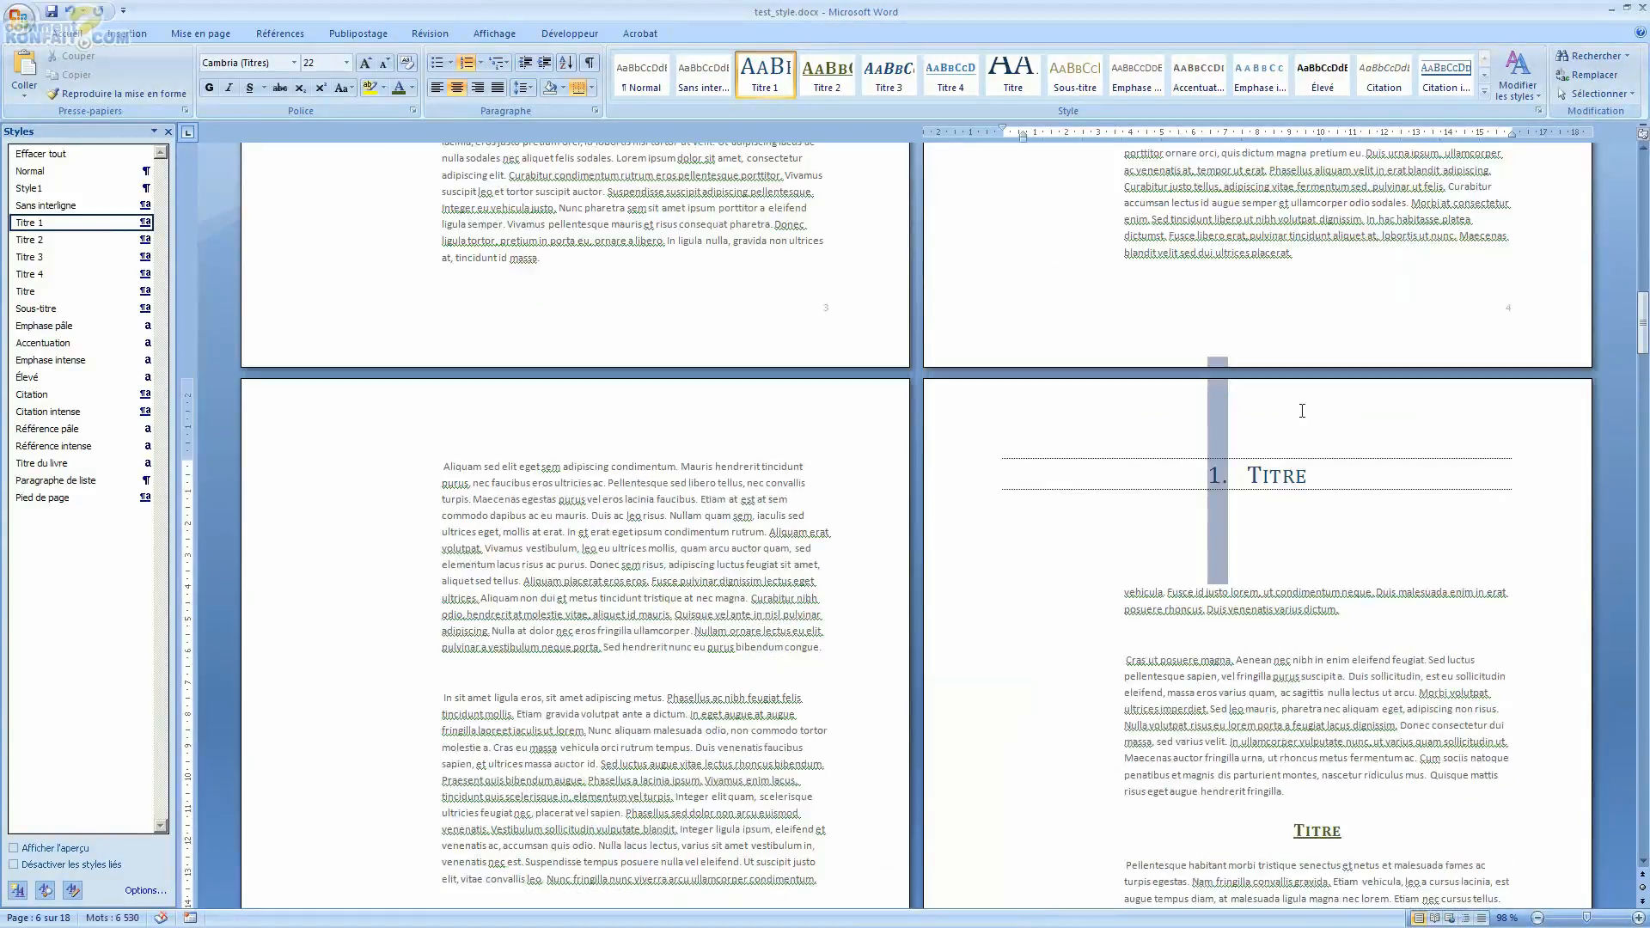
scroll(888, 323, down, 6)
scroll(1444, 376, down, 5)
scroll(1444, 375, up, 11)
scroll(1288, 616, down, 7)
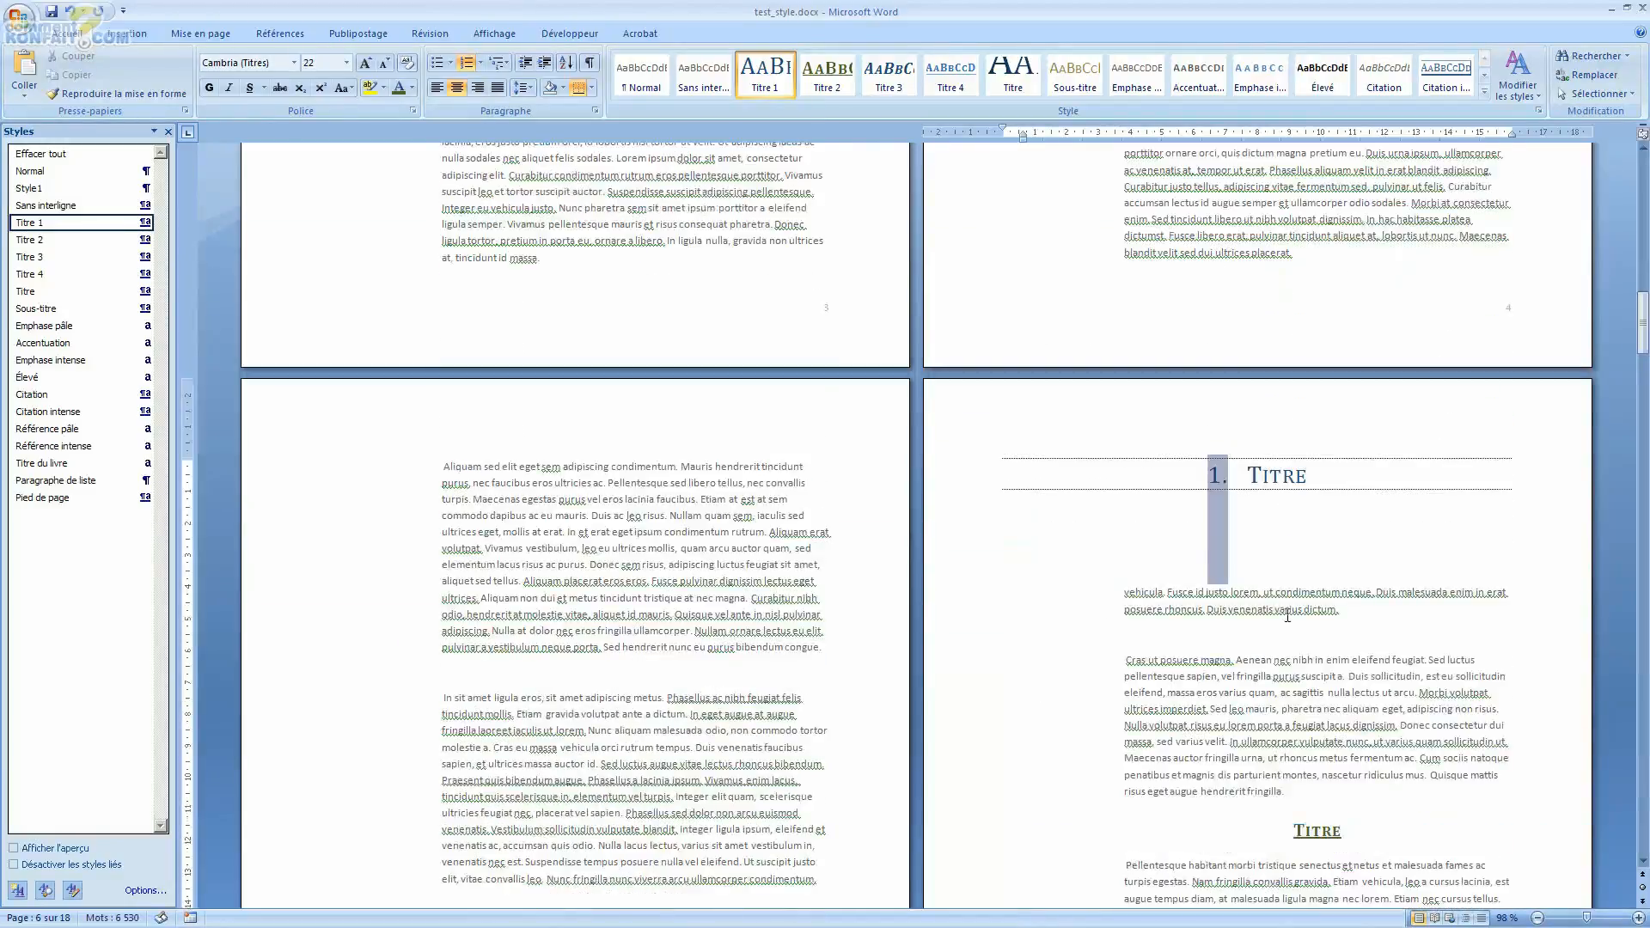
right_click(1216, 469)
mouse_move(1287, 694)
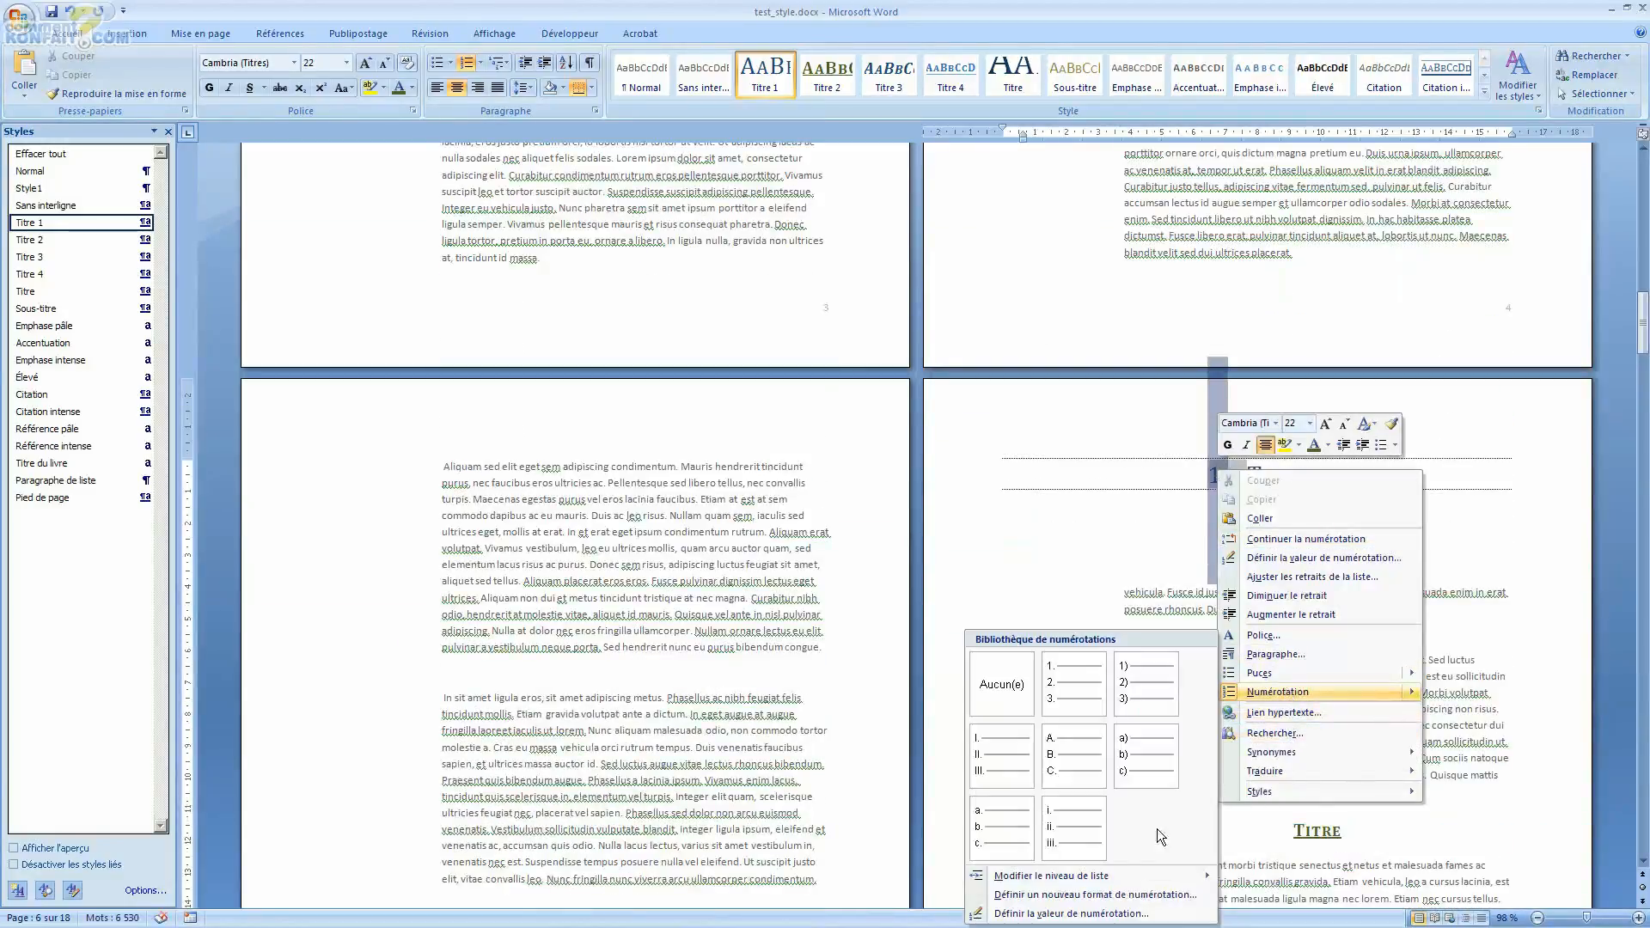
click(1066, 915)
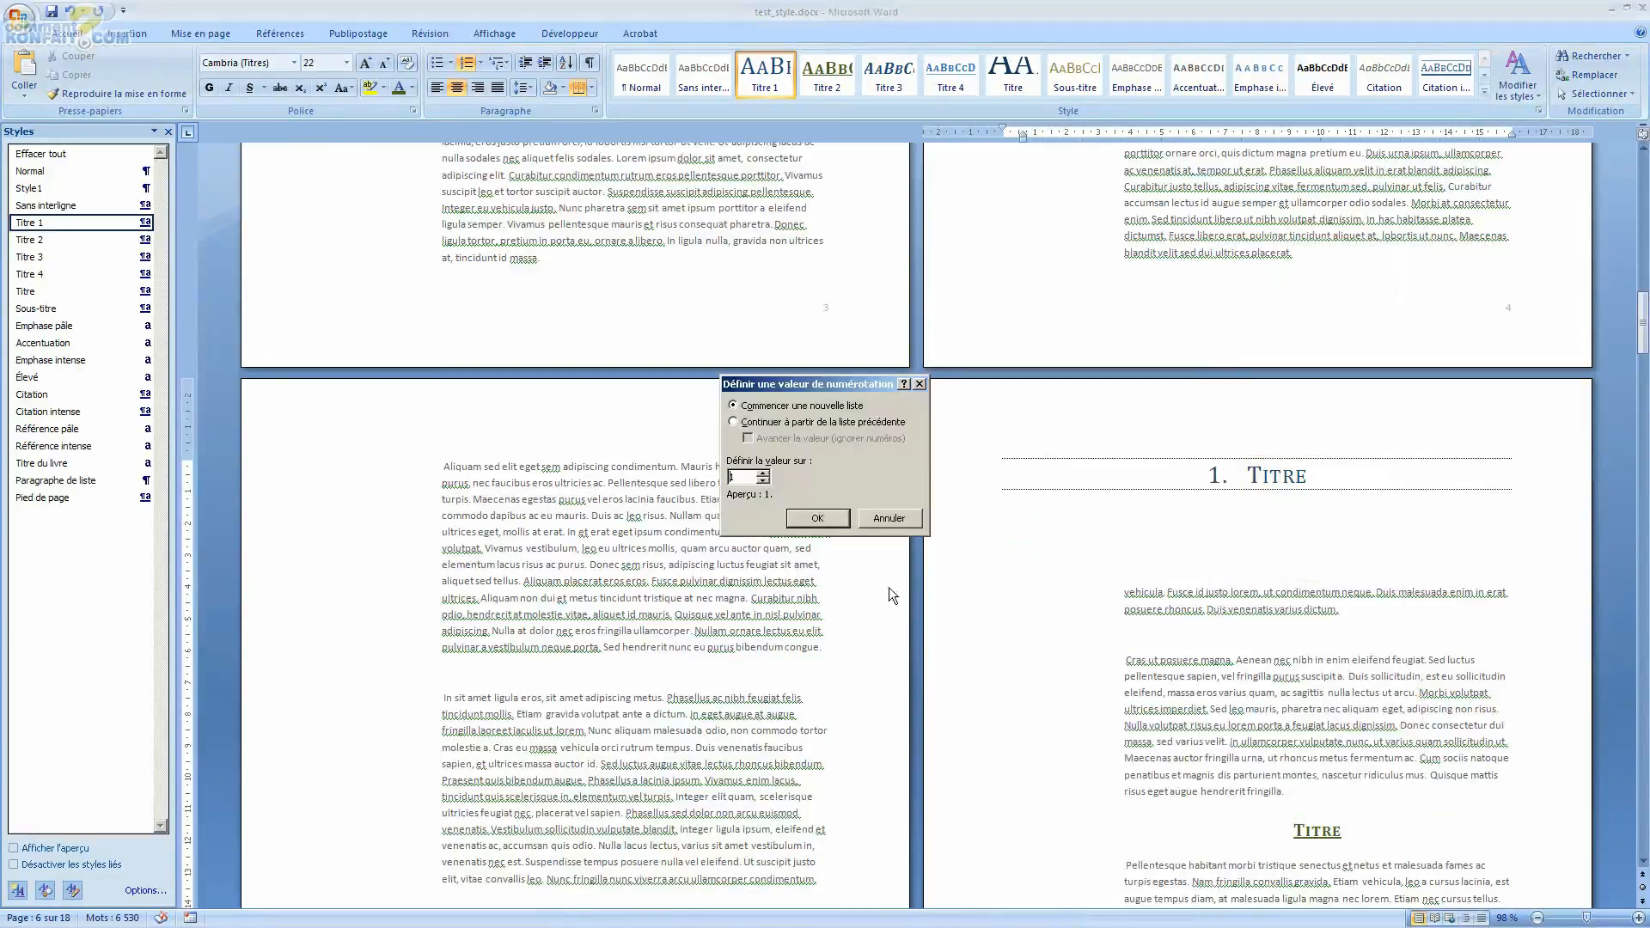
click(735, 422)
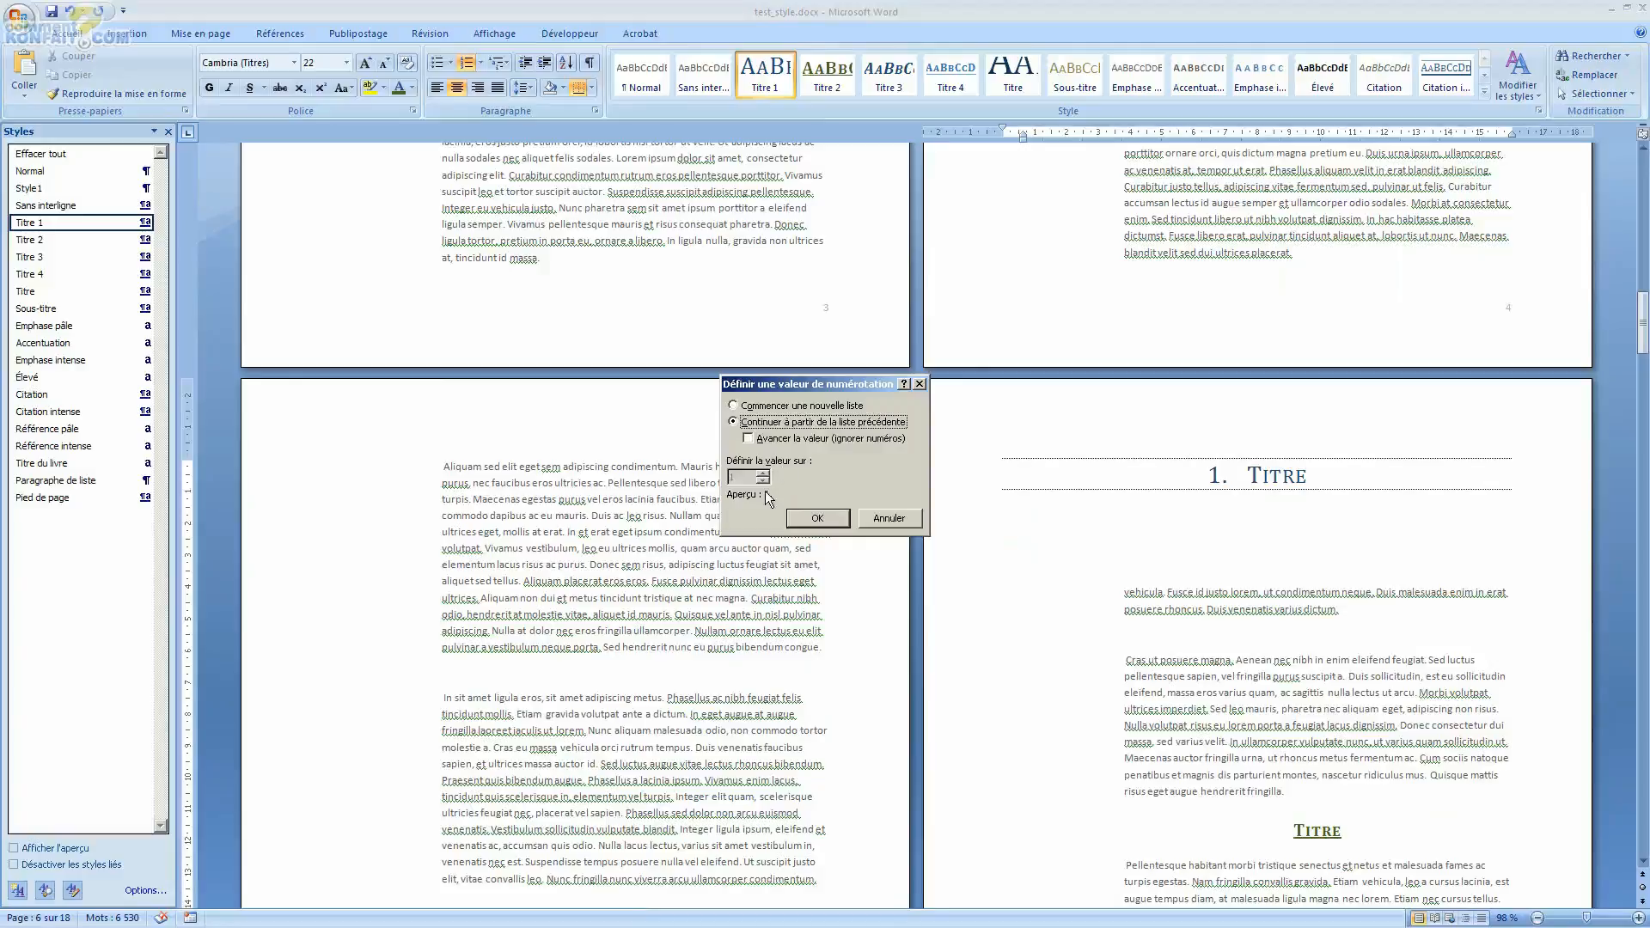
click(748, 439)
click(763, 472)
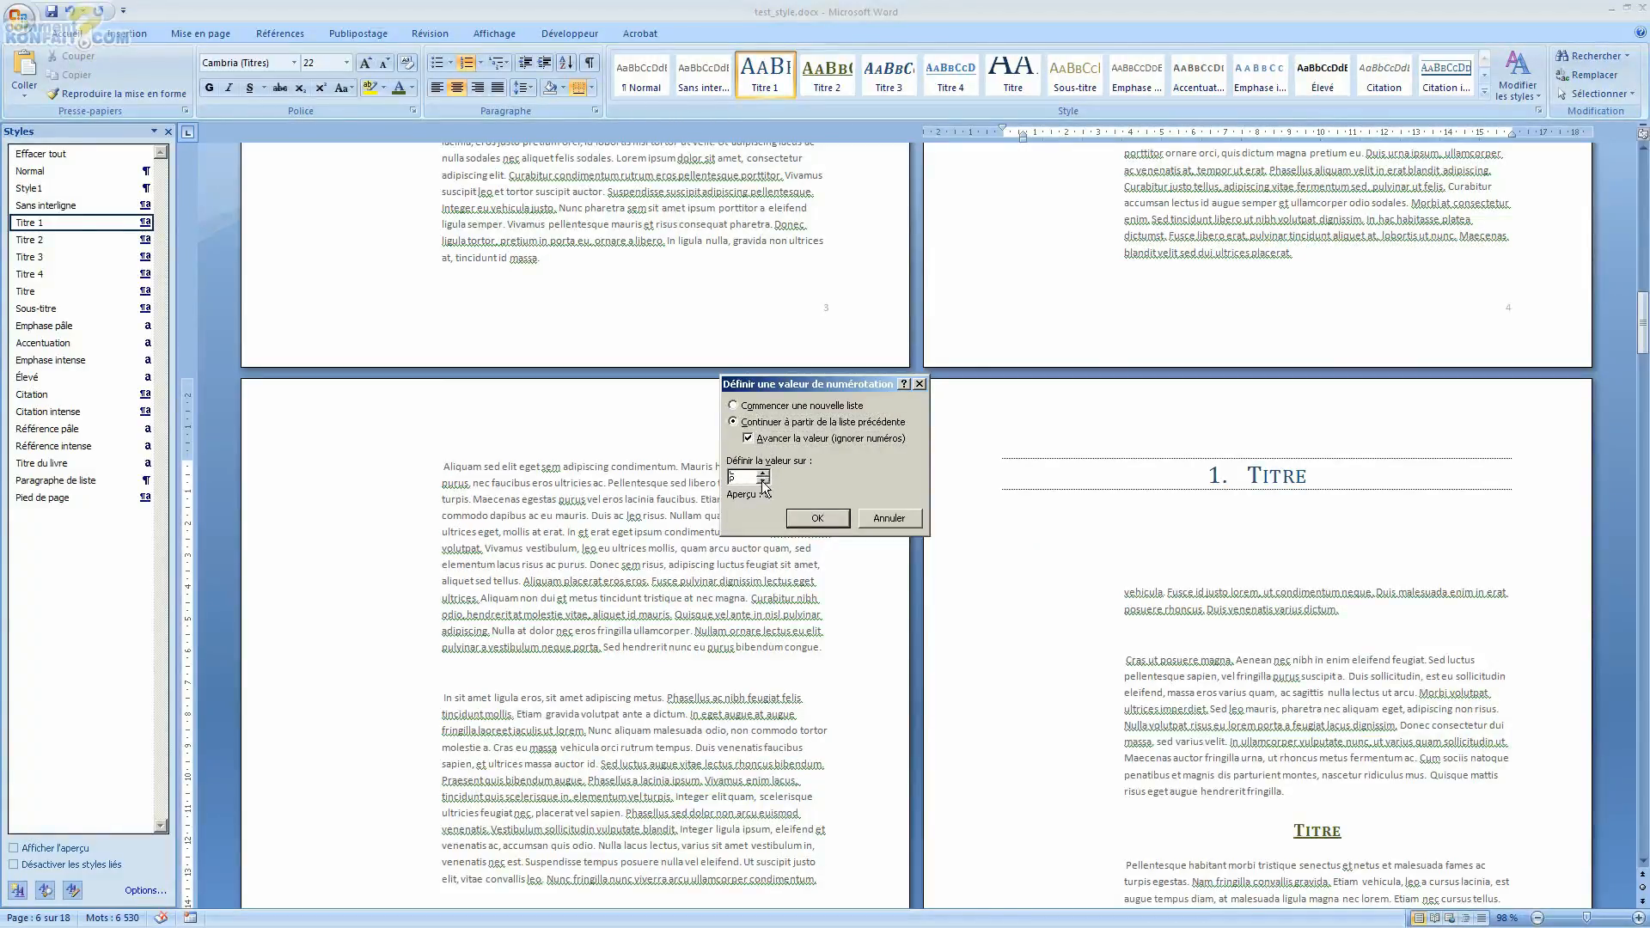
click(828, 524)
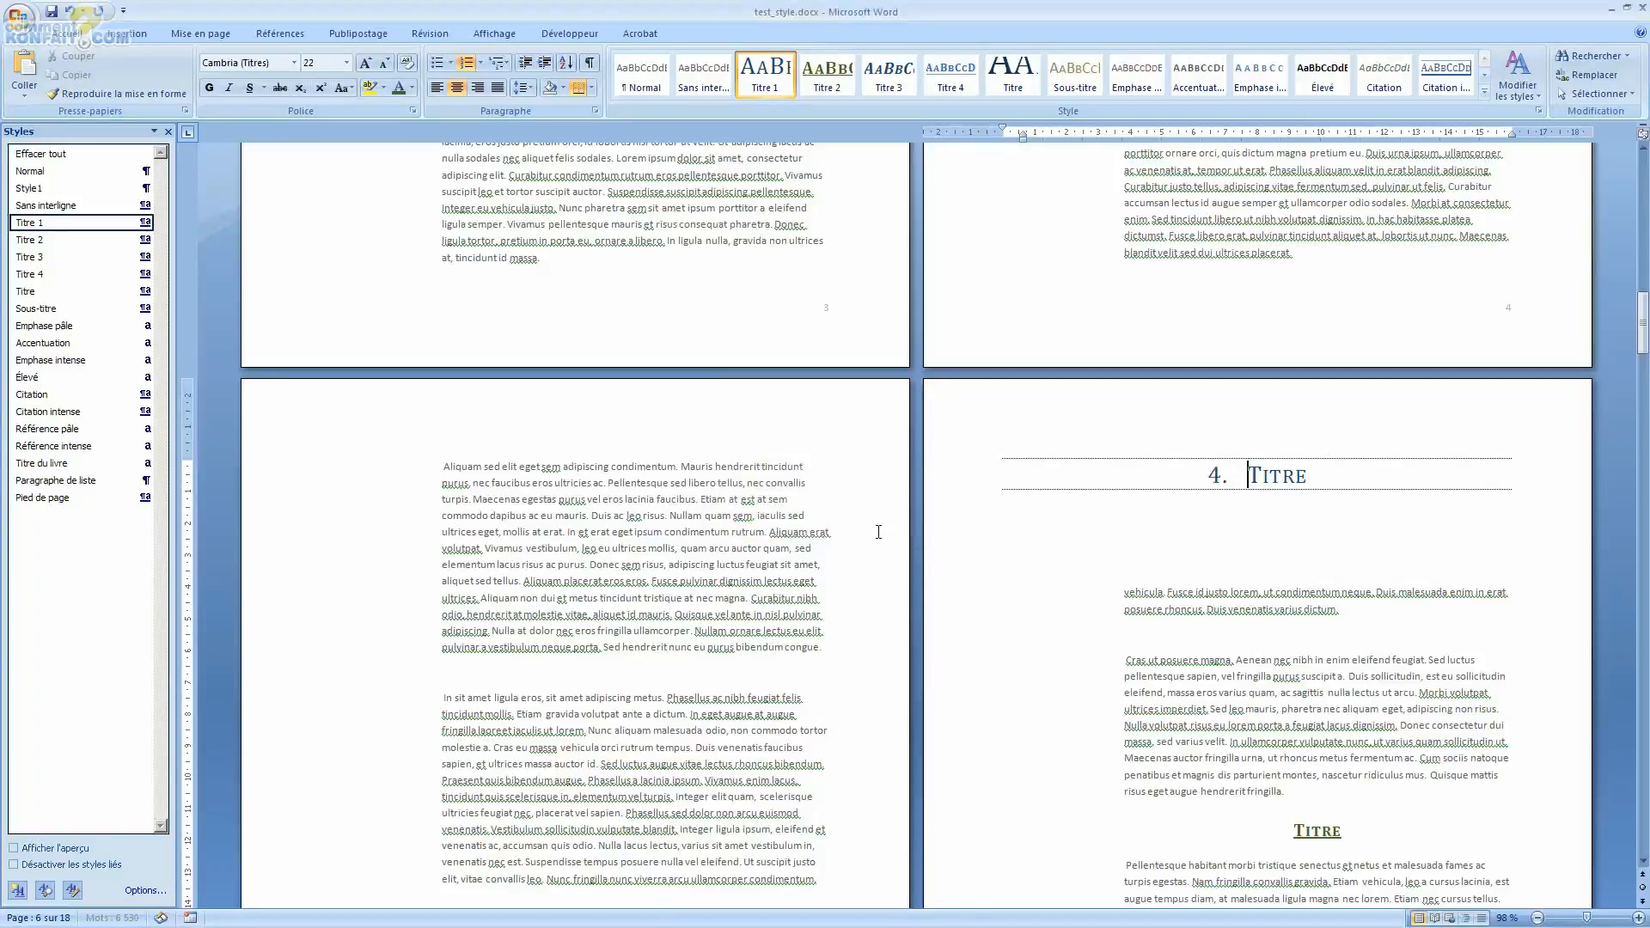
Step: Select the Titre 2 heading on page 6 and apply the current multilevel list to it
scroll(1249, 526, up, 7)
scroll(938, 545, down, 20)
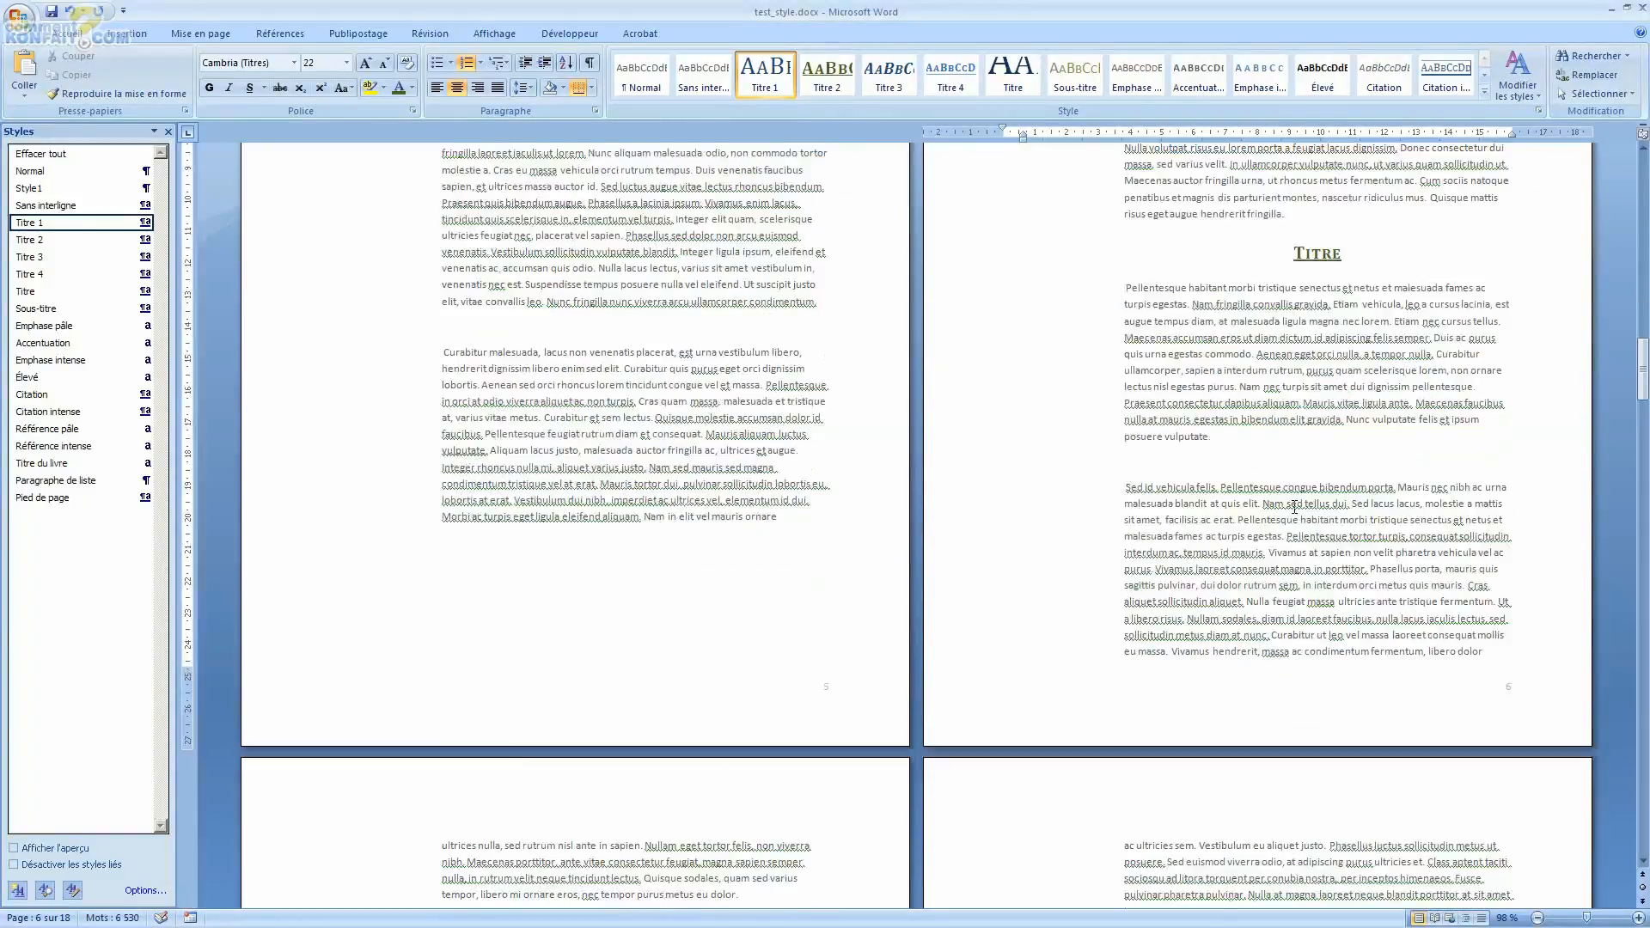
scroll(938, 545, up, 14)
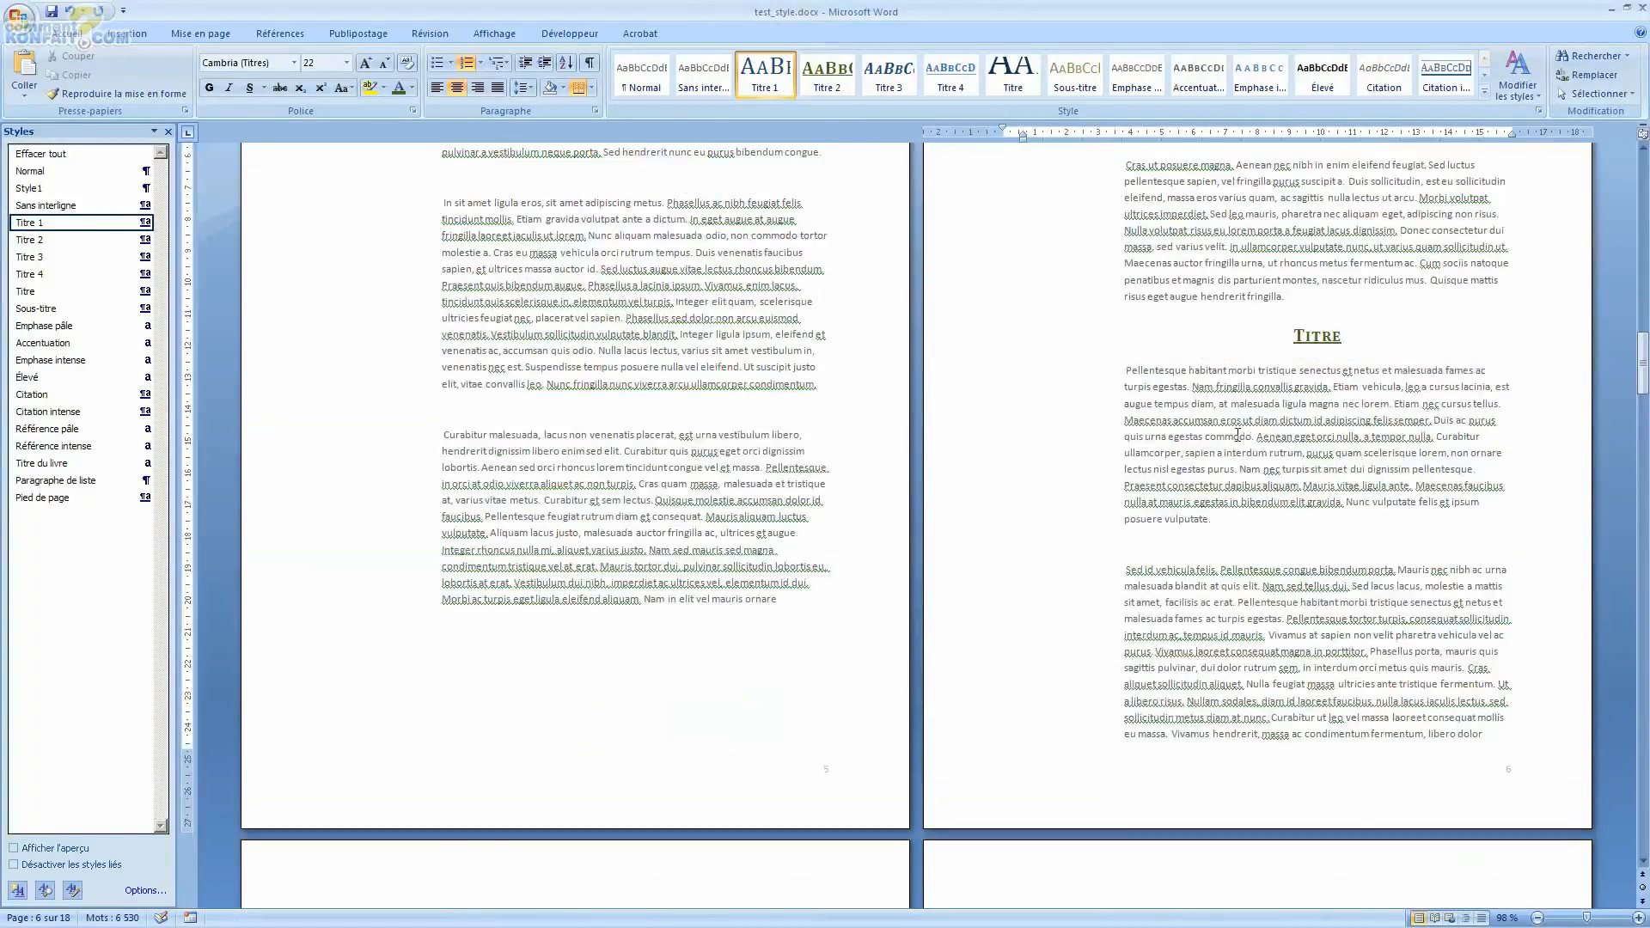
scroll(1318, 494, up, 6)
double_click(1299, 608)
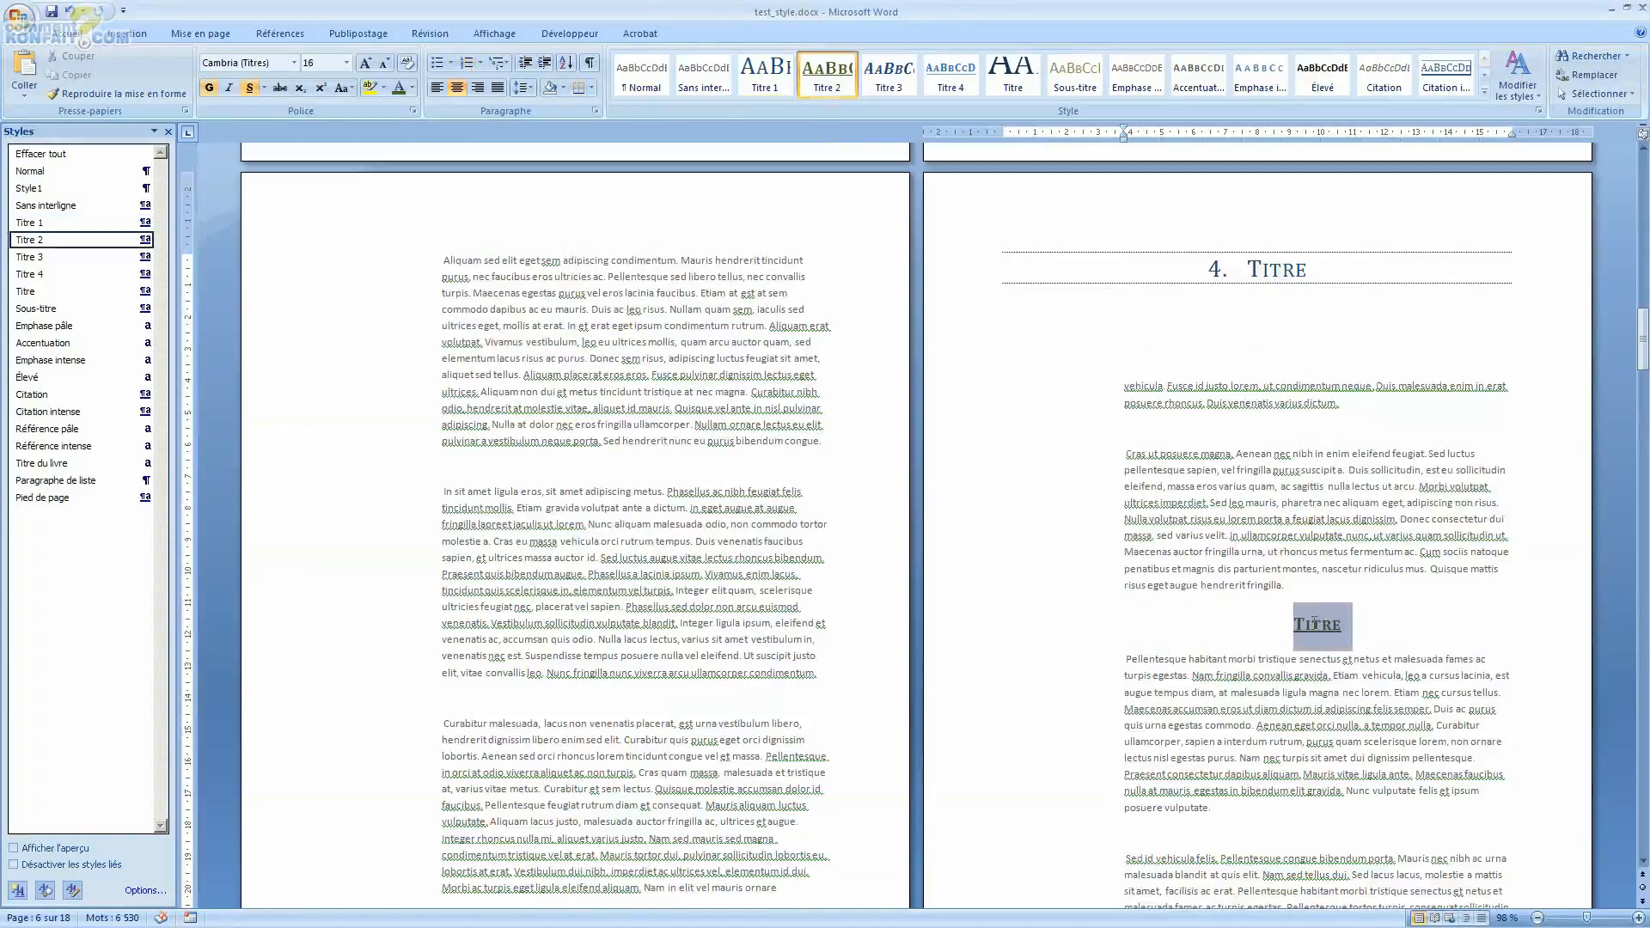
click(498, 62)
click(526, 115)
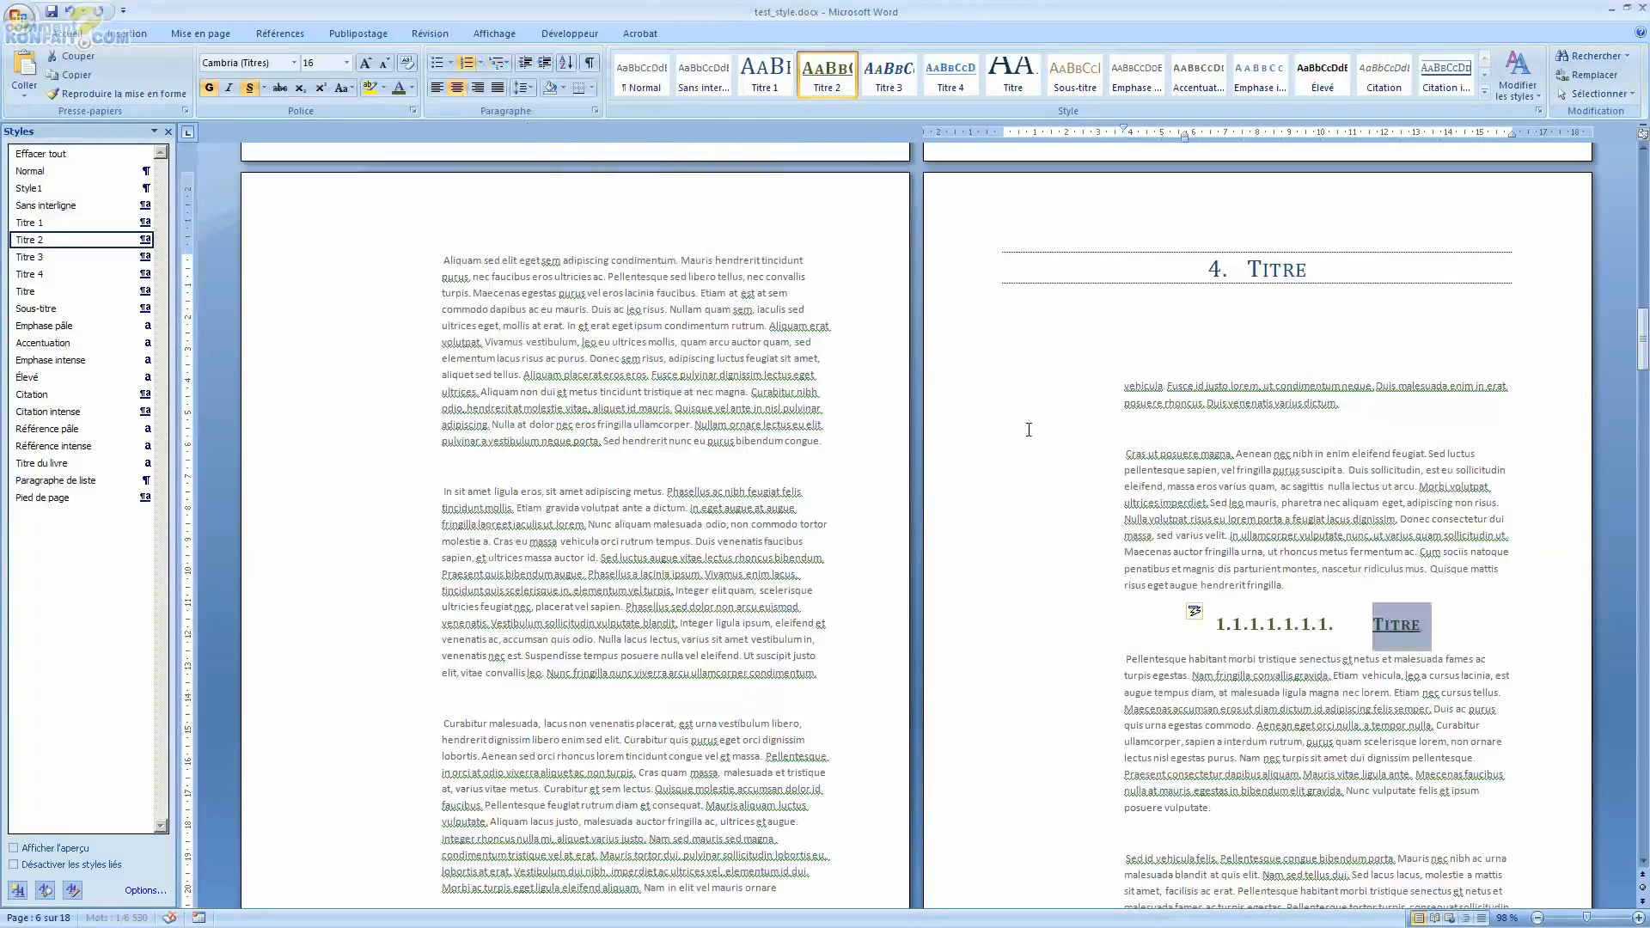
Step: Set the page 6 Titre 2 heading's list level to level 2 (1.1.)
click(1253, 640)
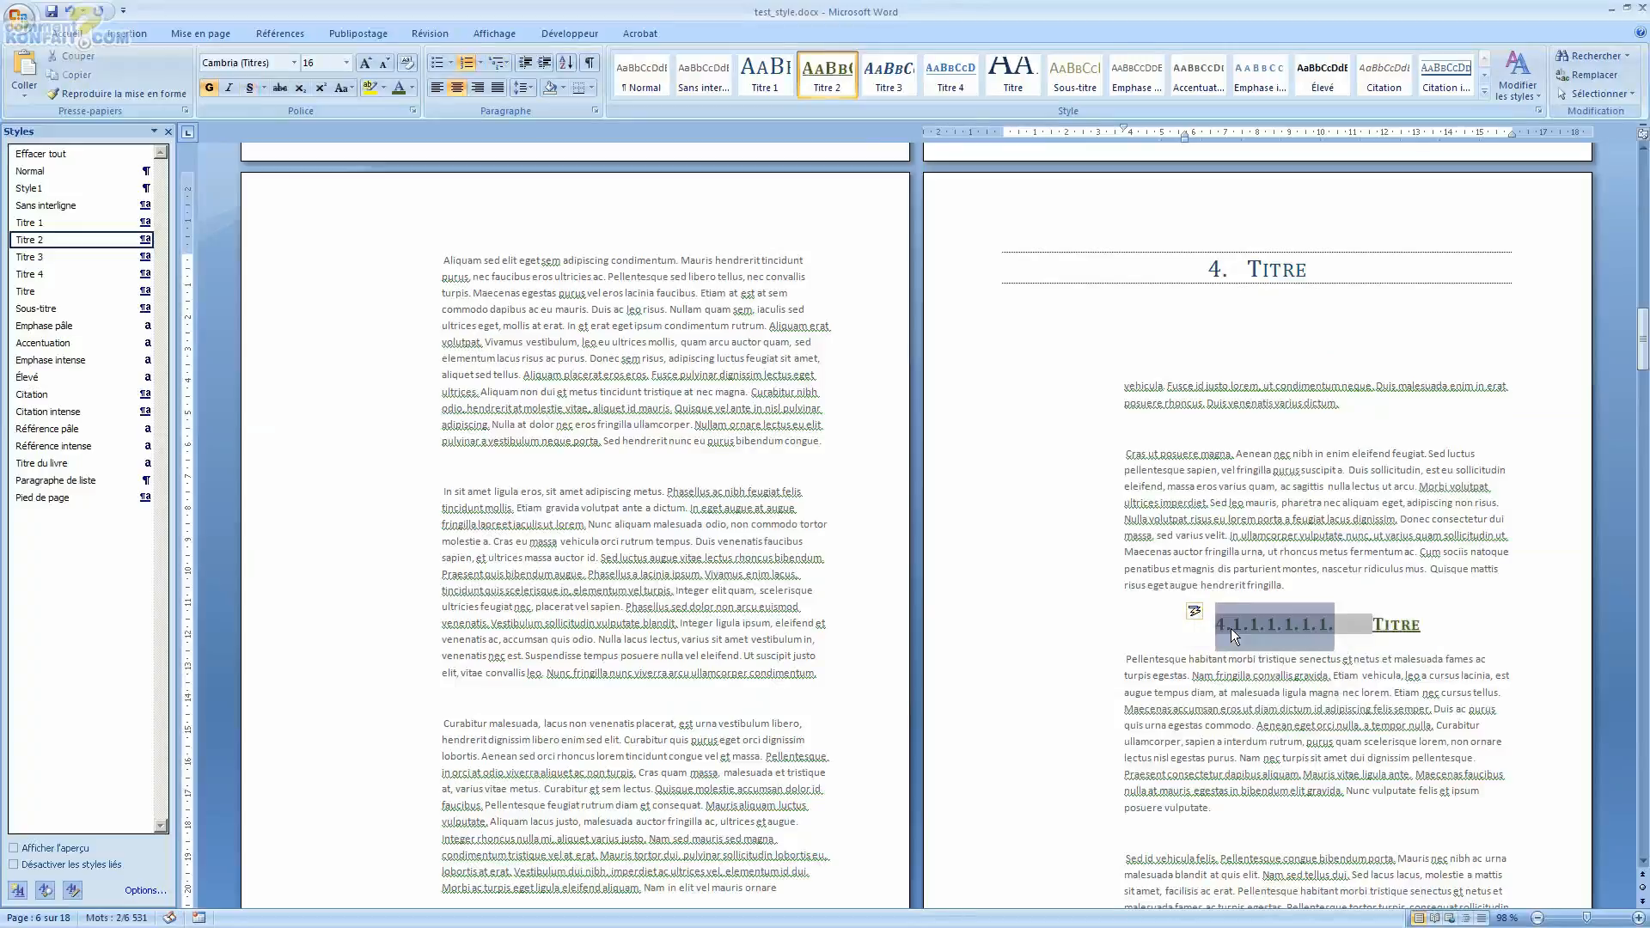
right_click(1231, 630)
mouse_move(1298, 521)
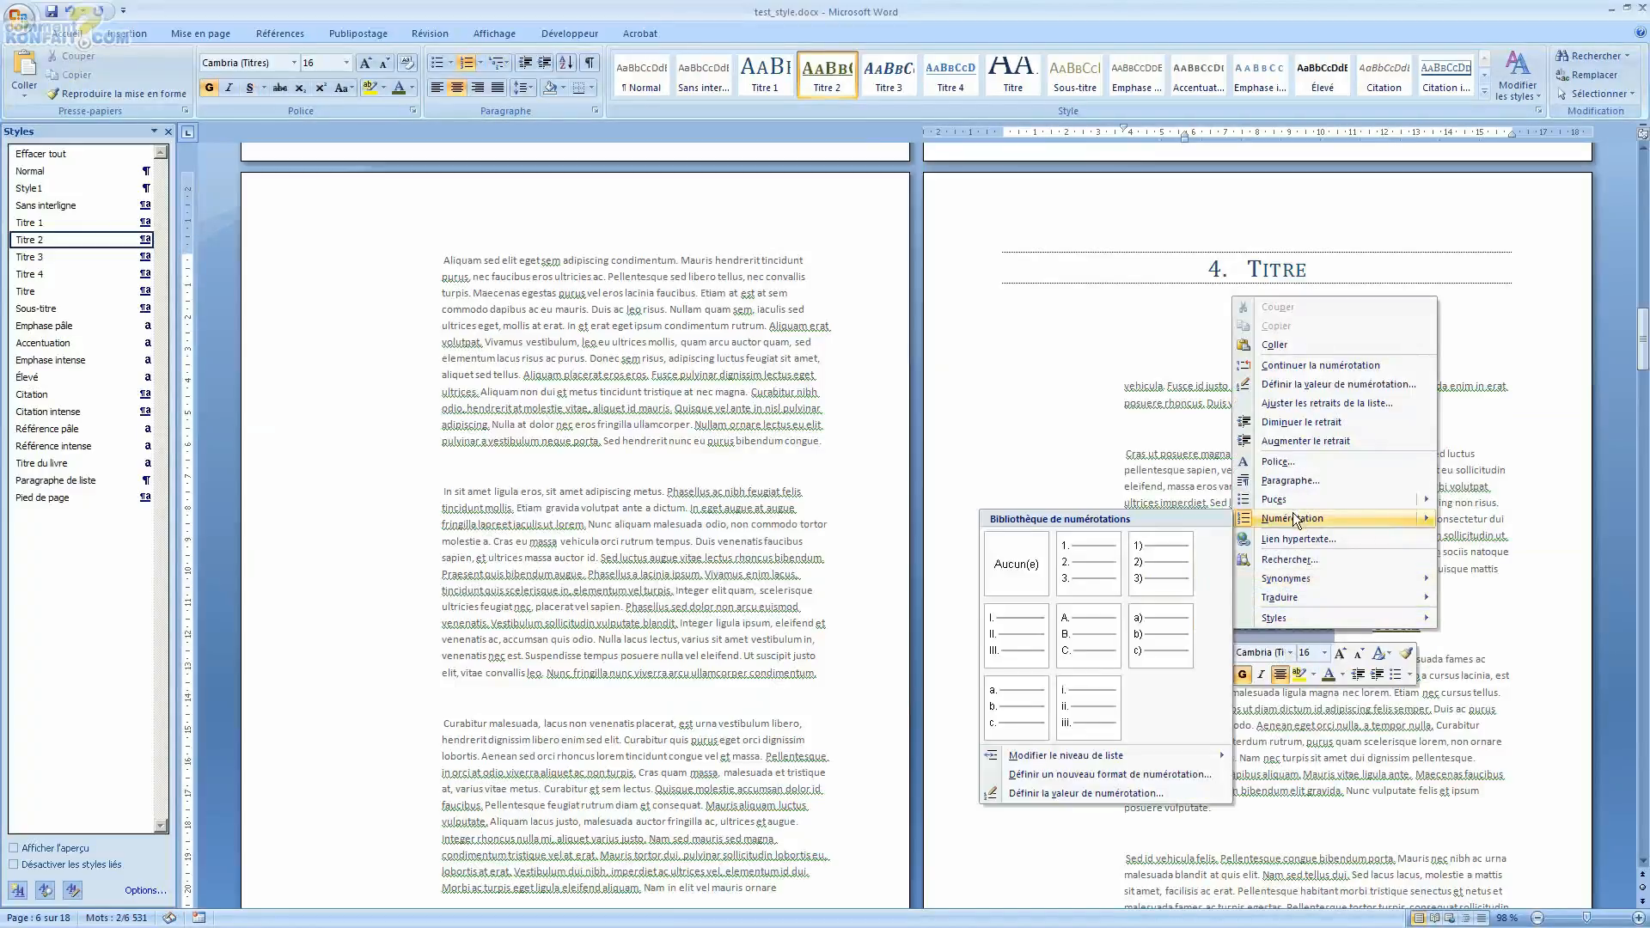
mouse_move(1238, 762)
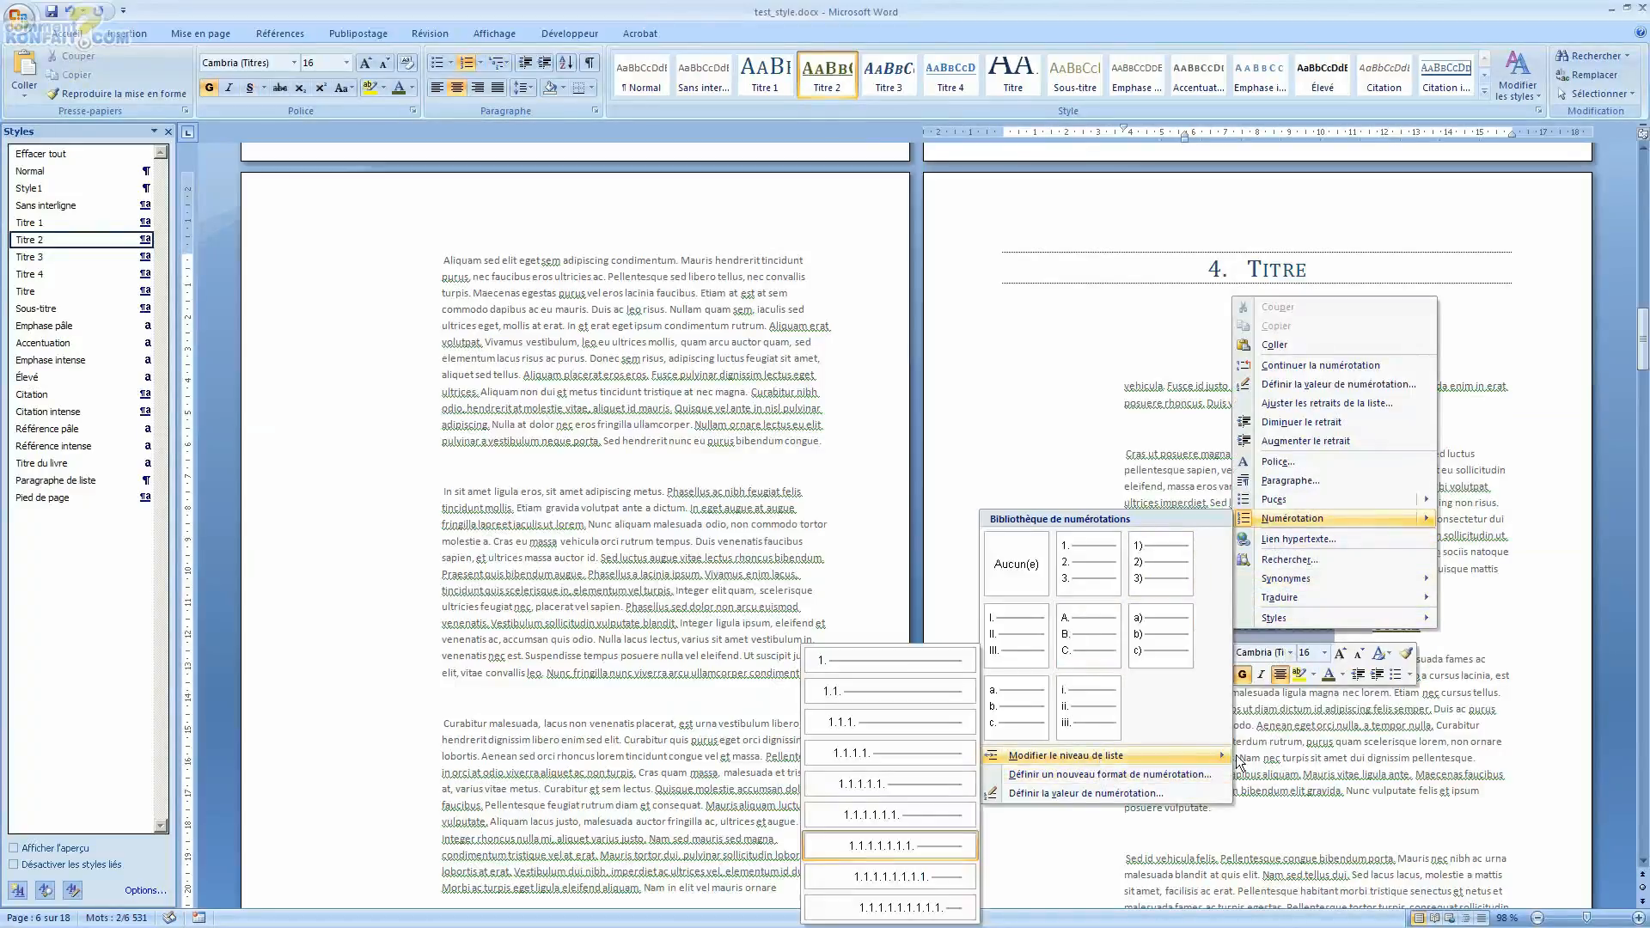
click(911, 700)
Step: Select the Titre 2 heading on page 7 and apply the current multilevel list to it
scroll(541, 675, down, 12)
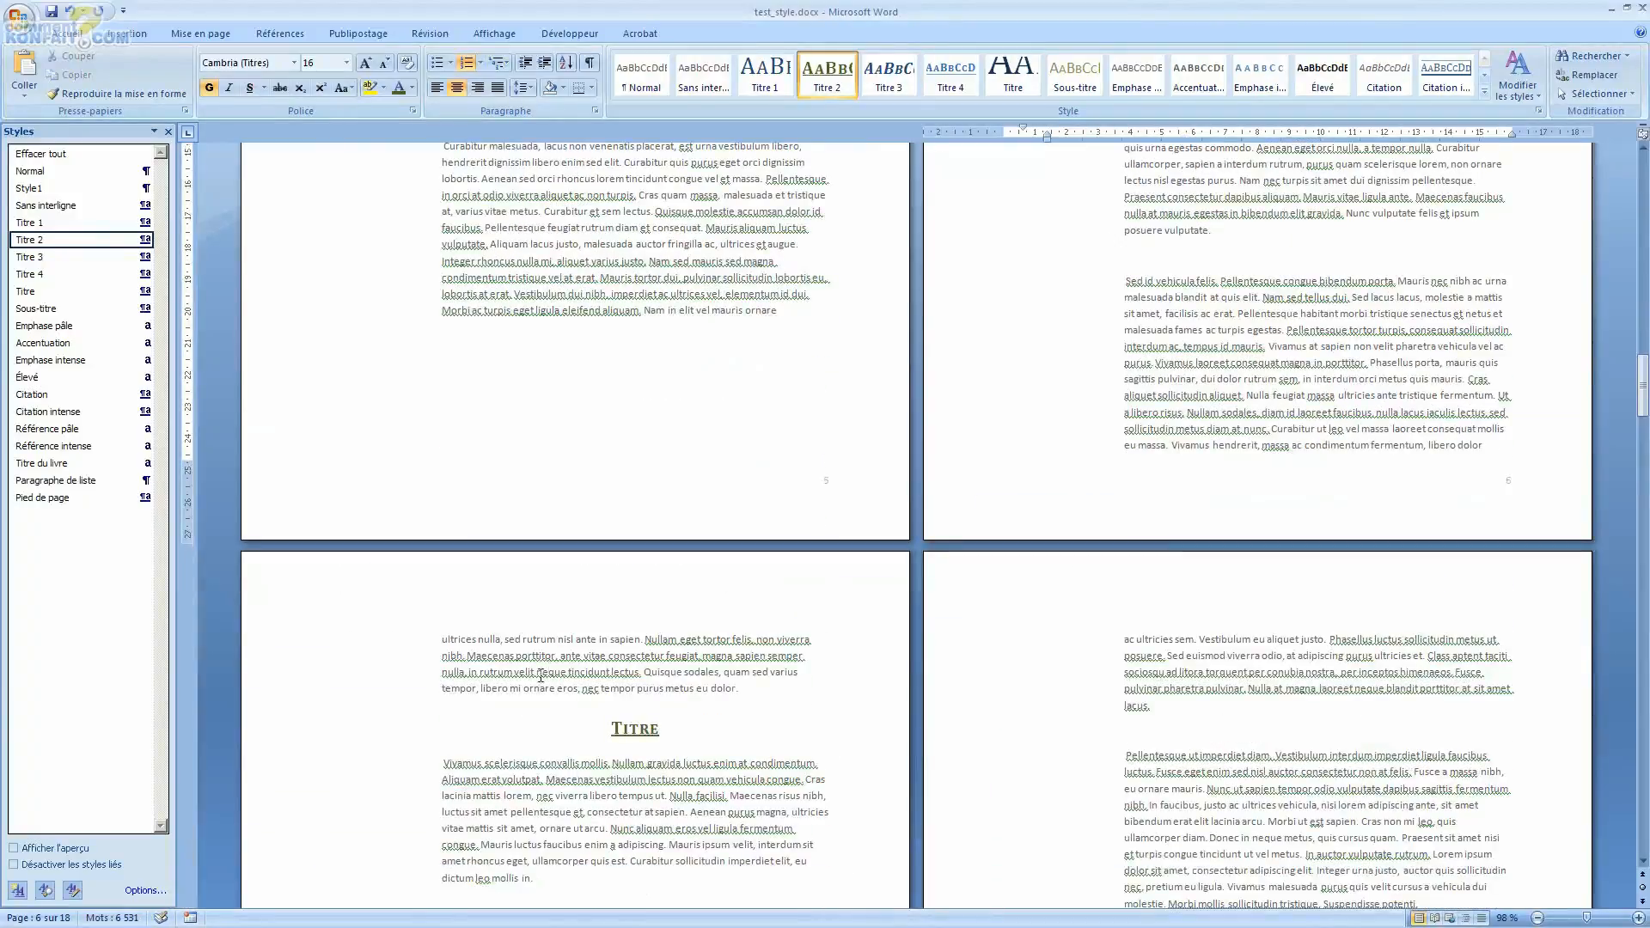
double_click(636, 729)
click(498, 62)
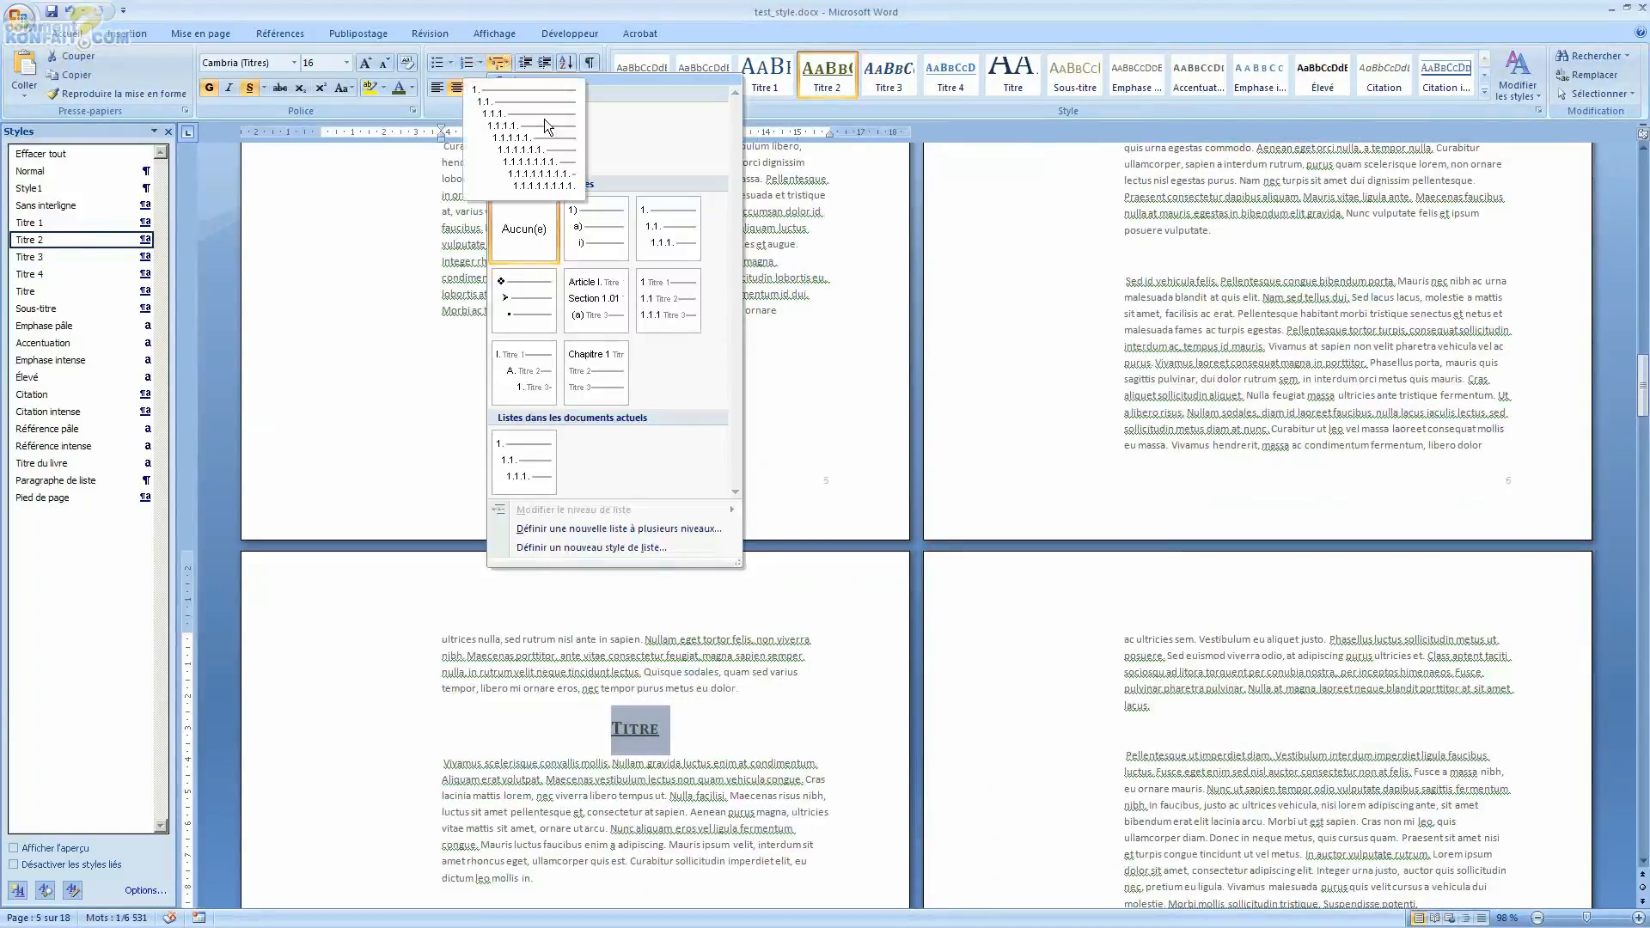
click(546, 126)
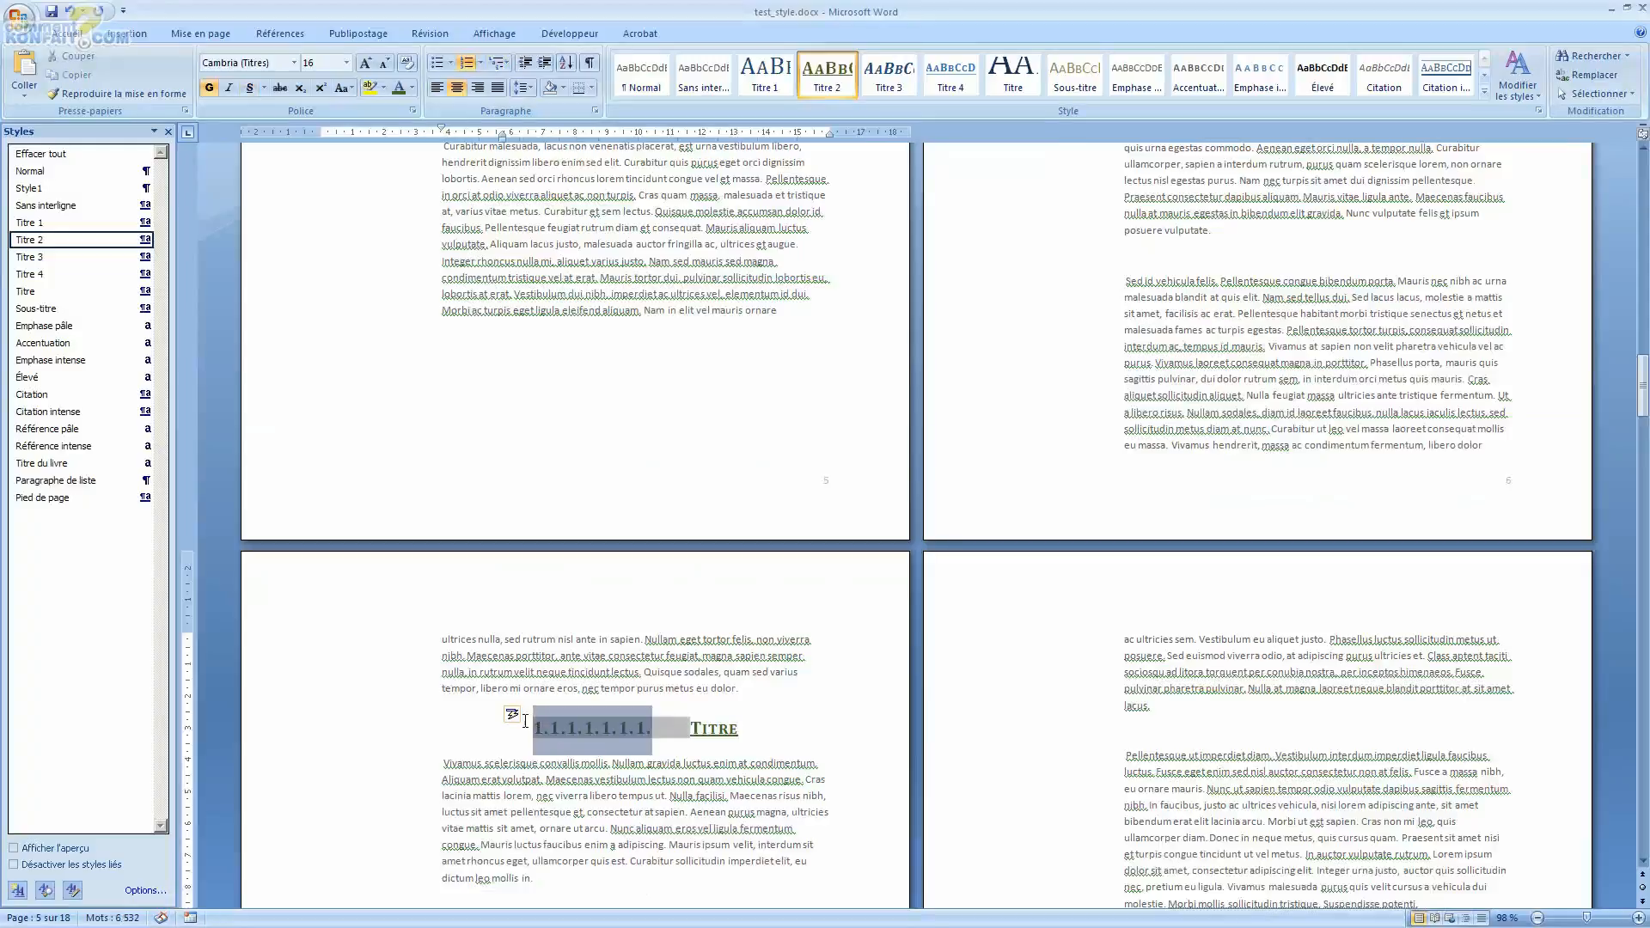
Step: Set the page 7 Titre 2 heading's list level to level 2 (1.1.)
right_click(590, 751)
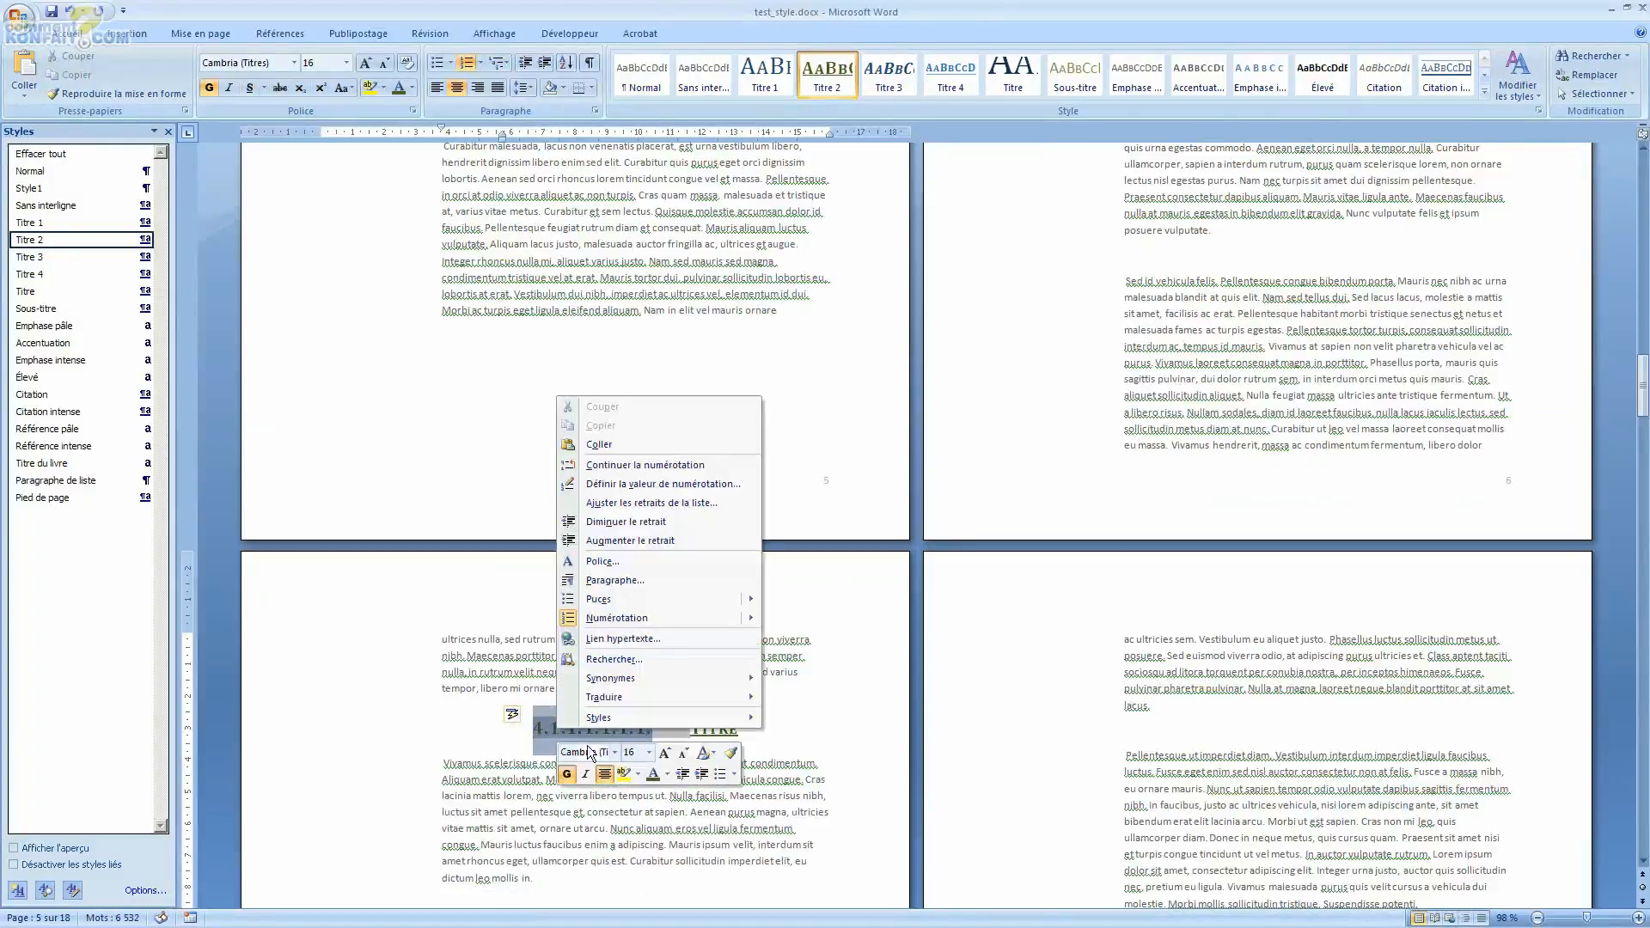
mouse_move(632, 620)
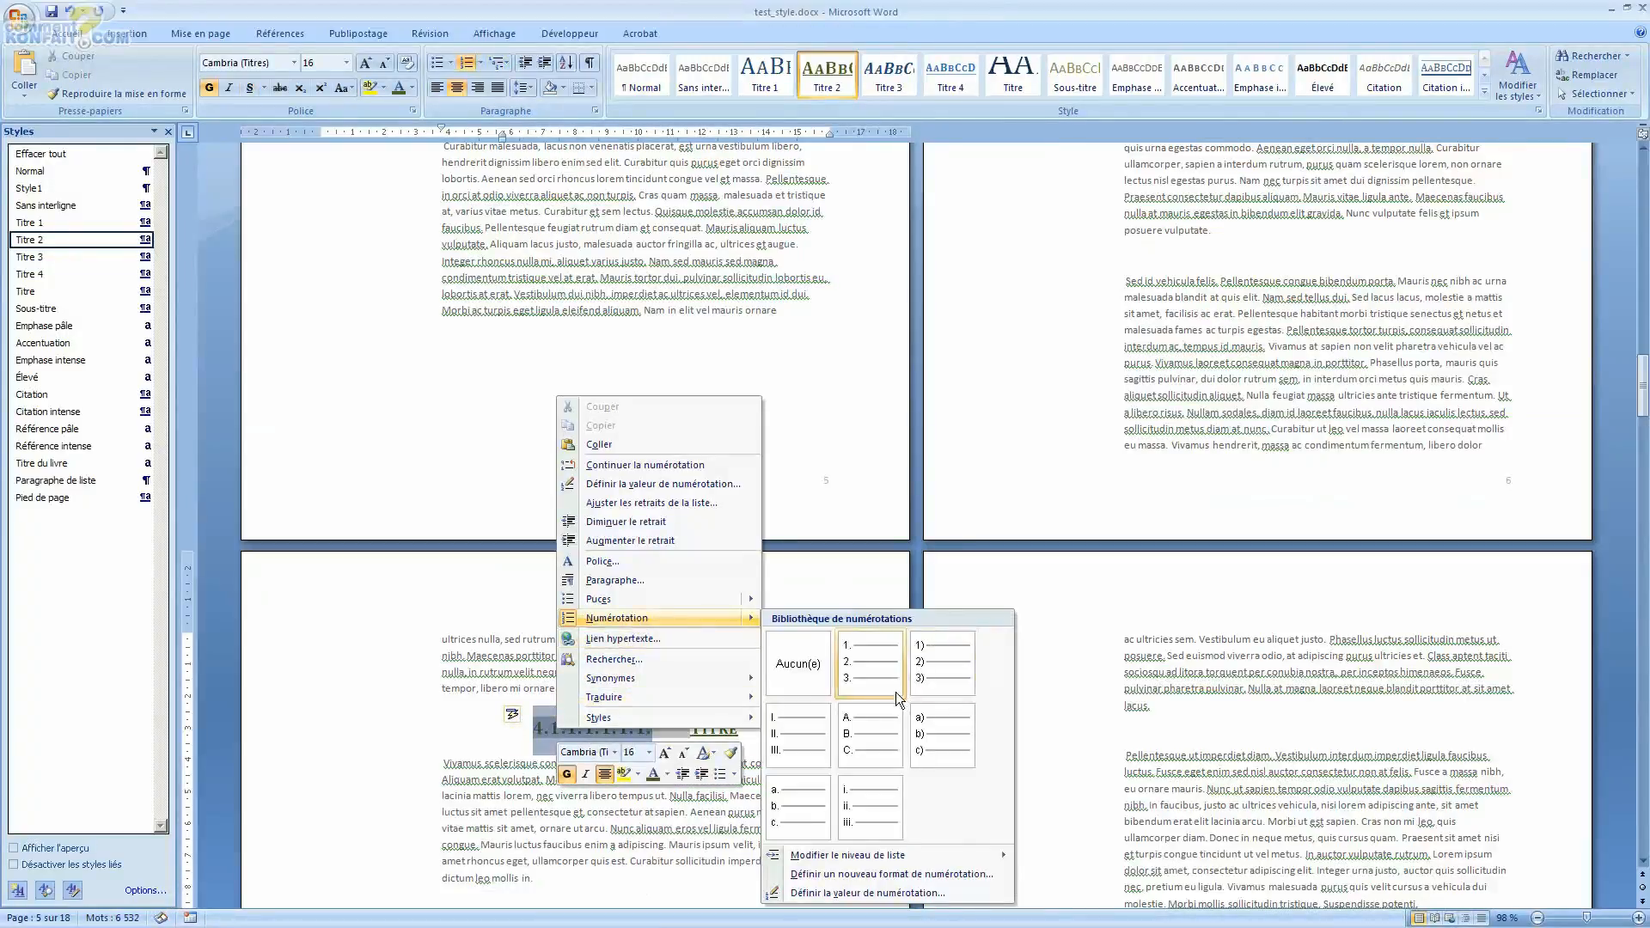
mouse_move(833, 858)
click(1073, 697)
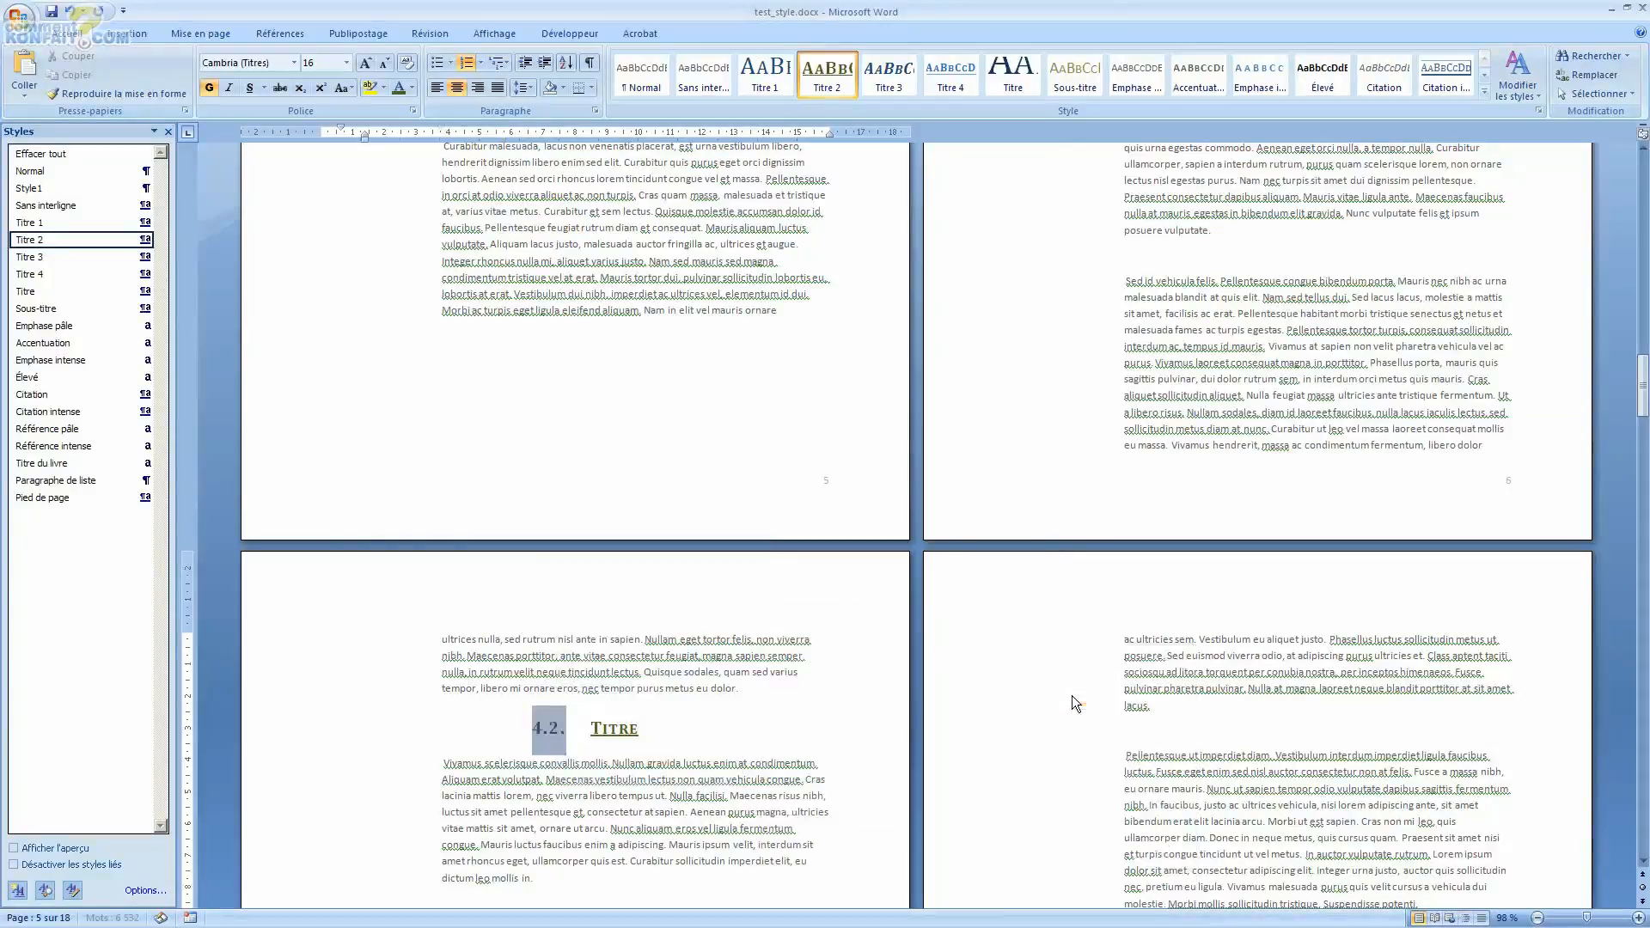
Step: Select the Titre 1 heading lower on page 7 and apply the current multilevel list to it
scroll(1073, 696, down, 14)
double_click(679, 515)
triple_click(638, 521)
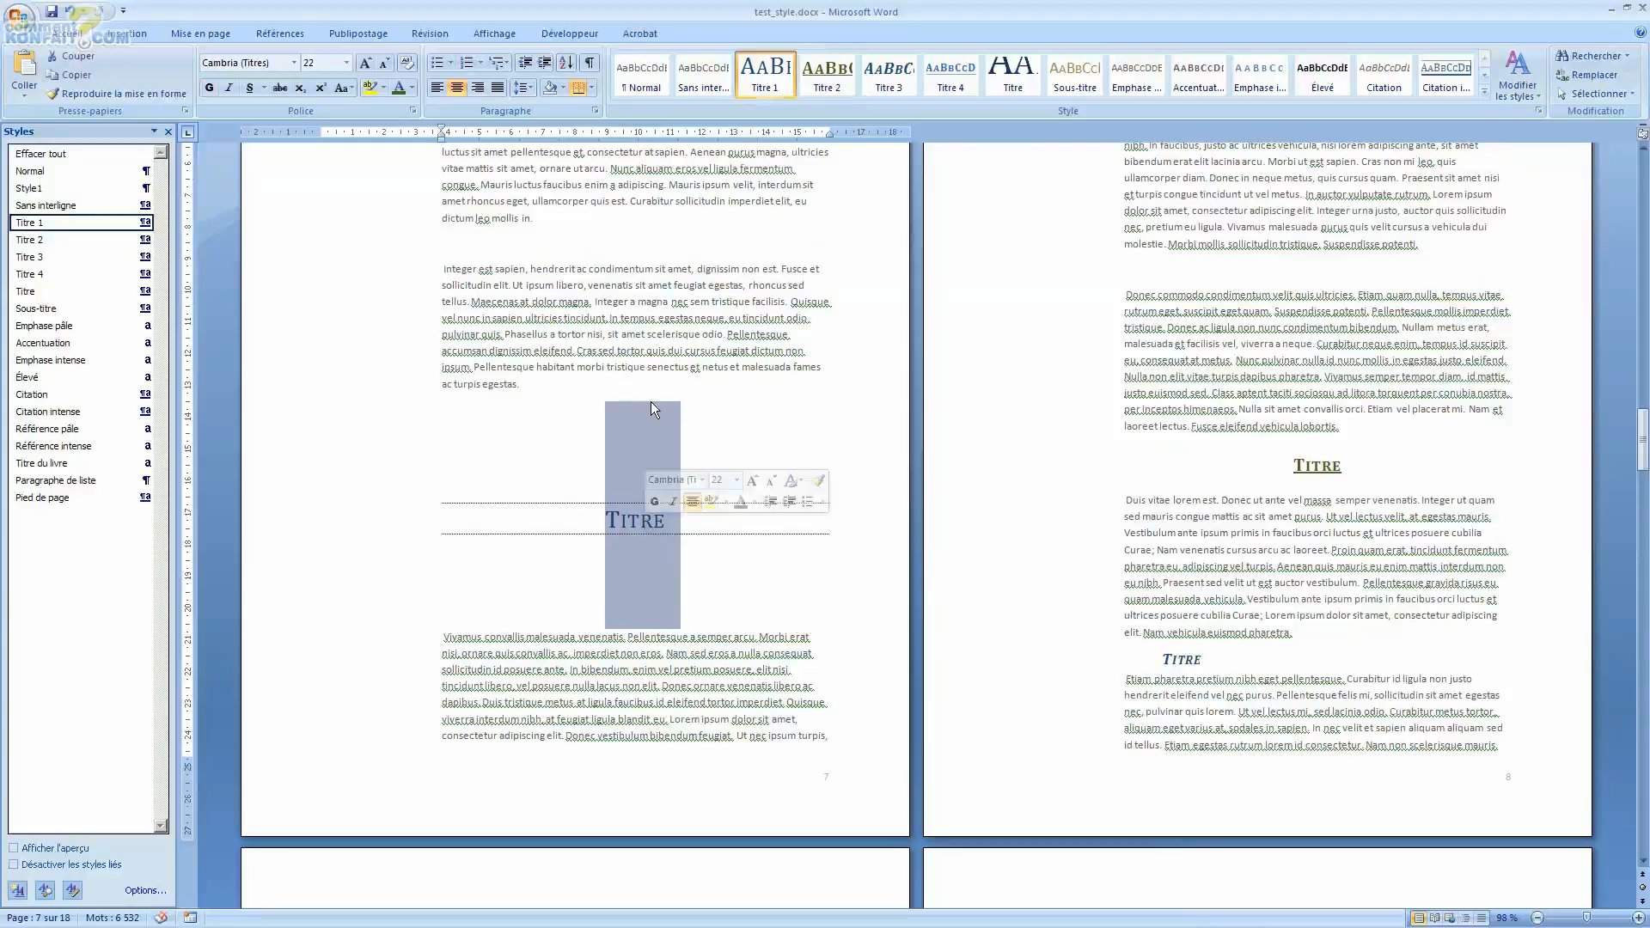
click(497, 63)
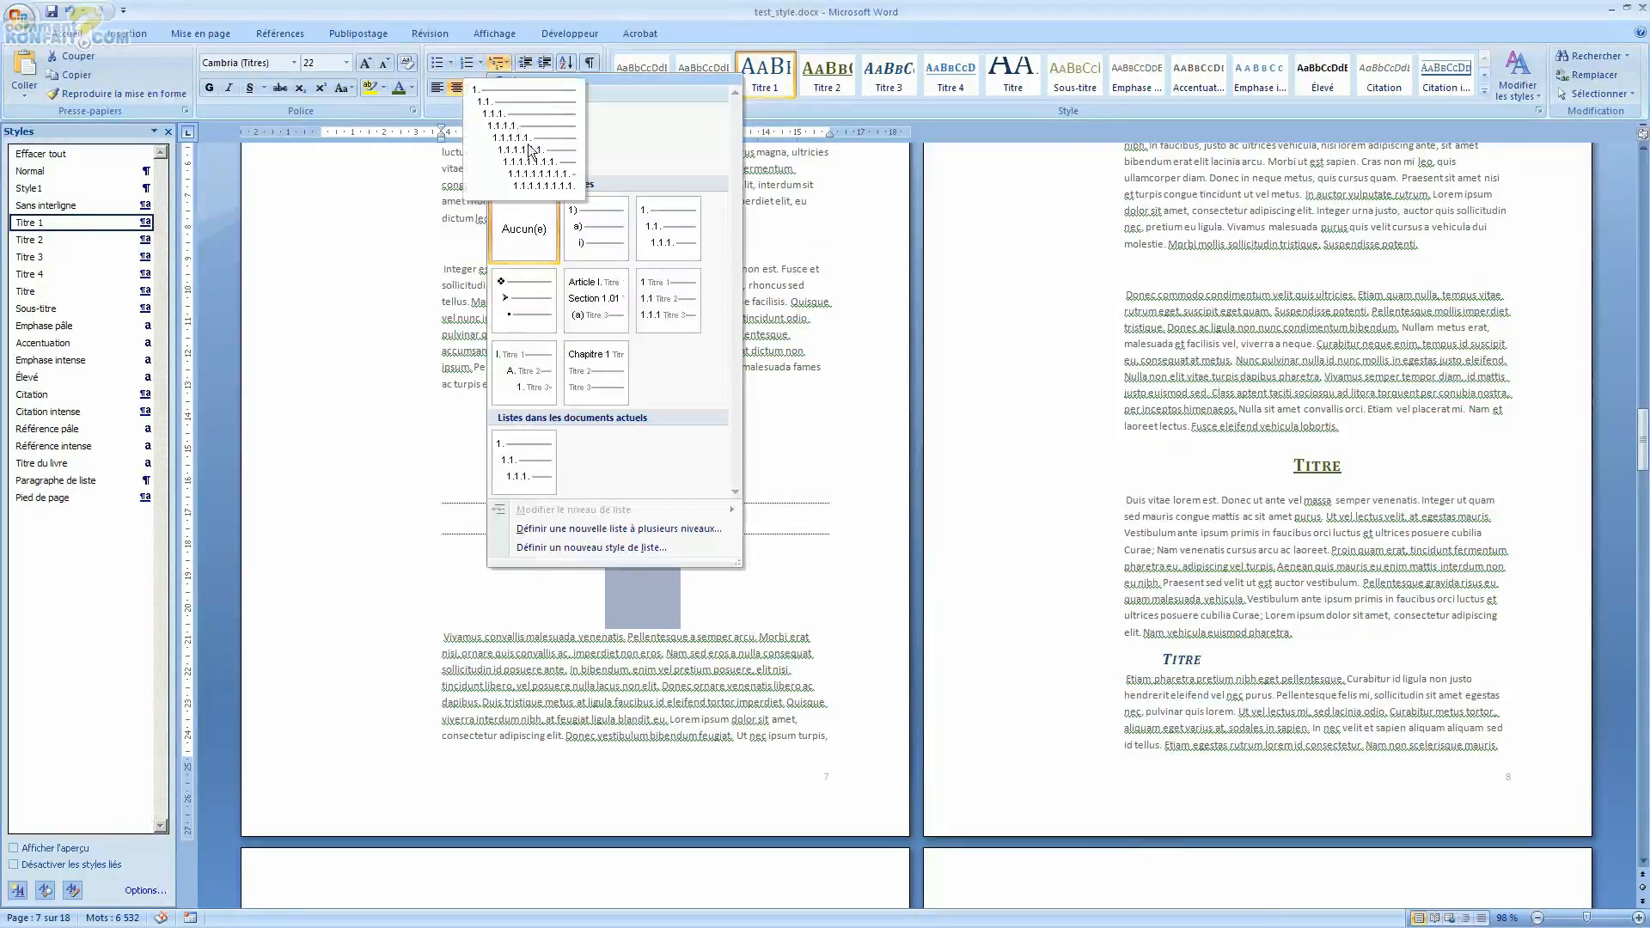
click(559, 163)
Step: Continue the existing numbering on the page 7 Titre 1 heading instead of restarting it
click(513, 413)
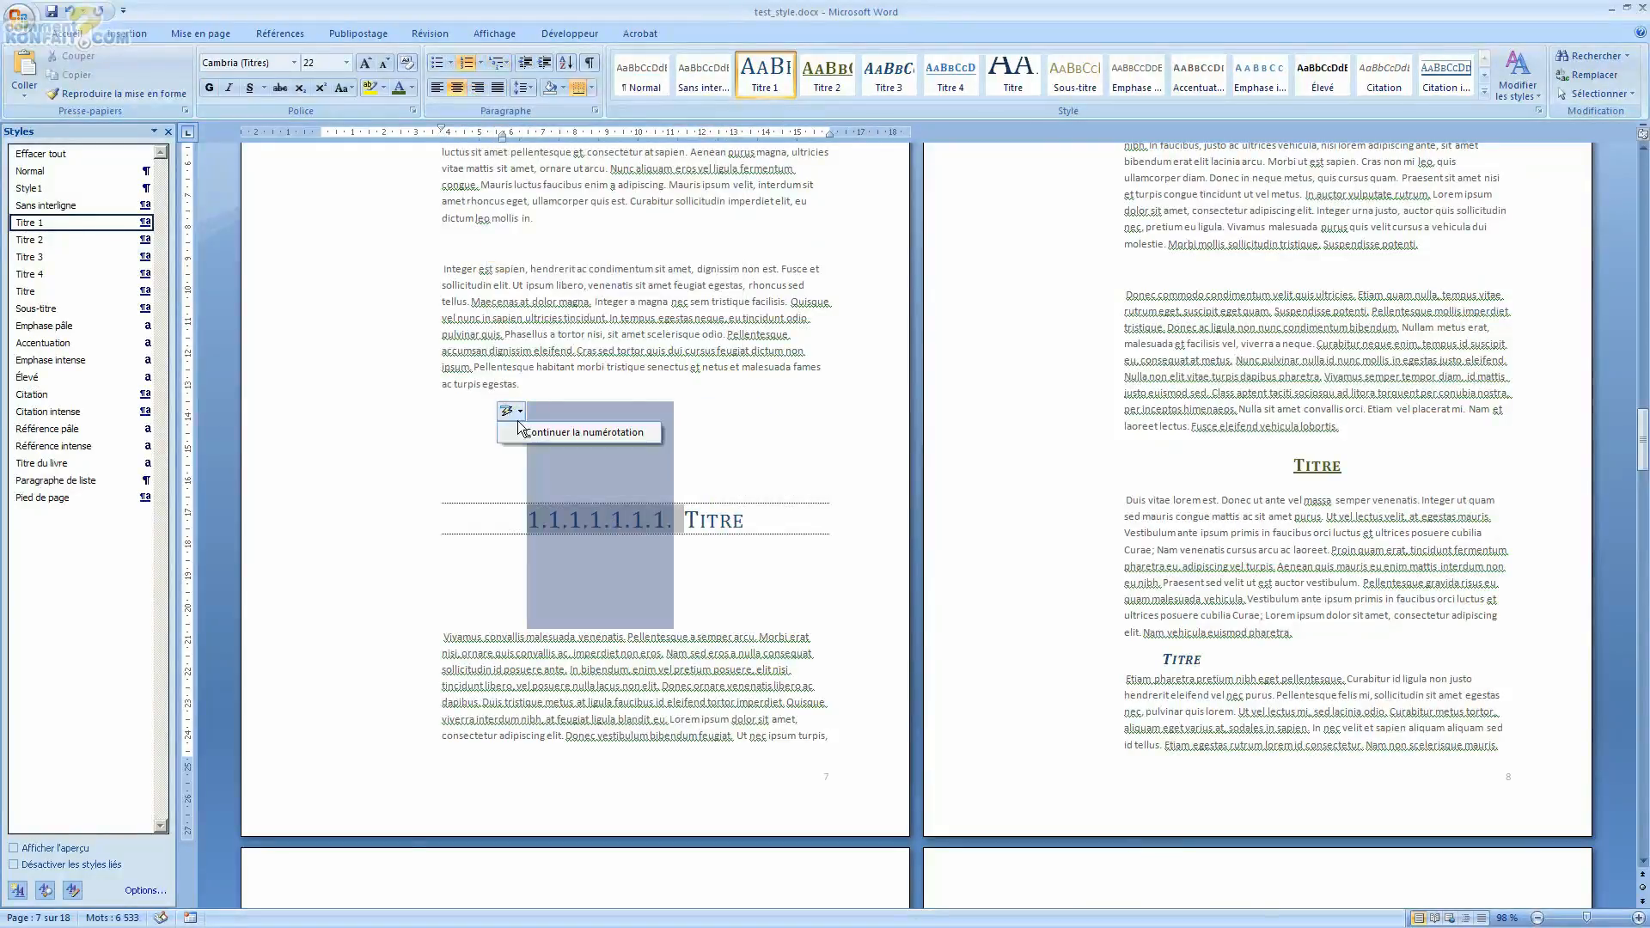
click(533, 433)
click(602, 521)
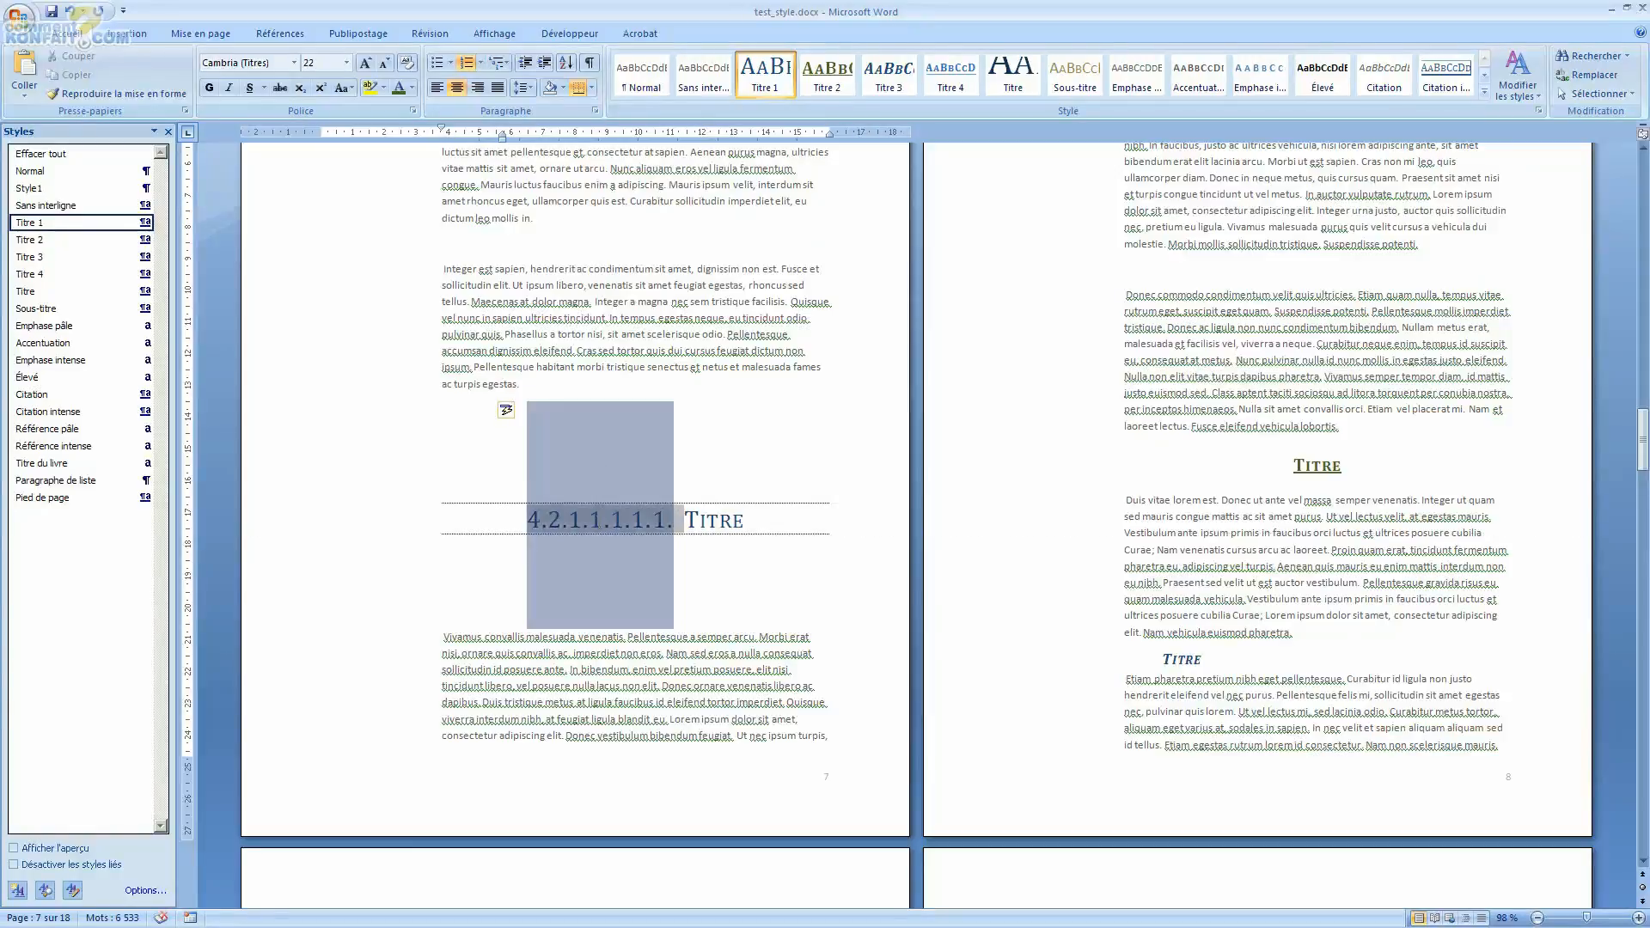
Step: Set the page 7 Titre 1 heading's list level to level 1 (1.)
right_click(602, 523)
mouse_move(679, 745)
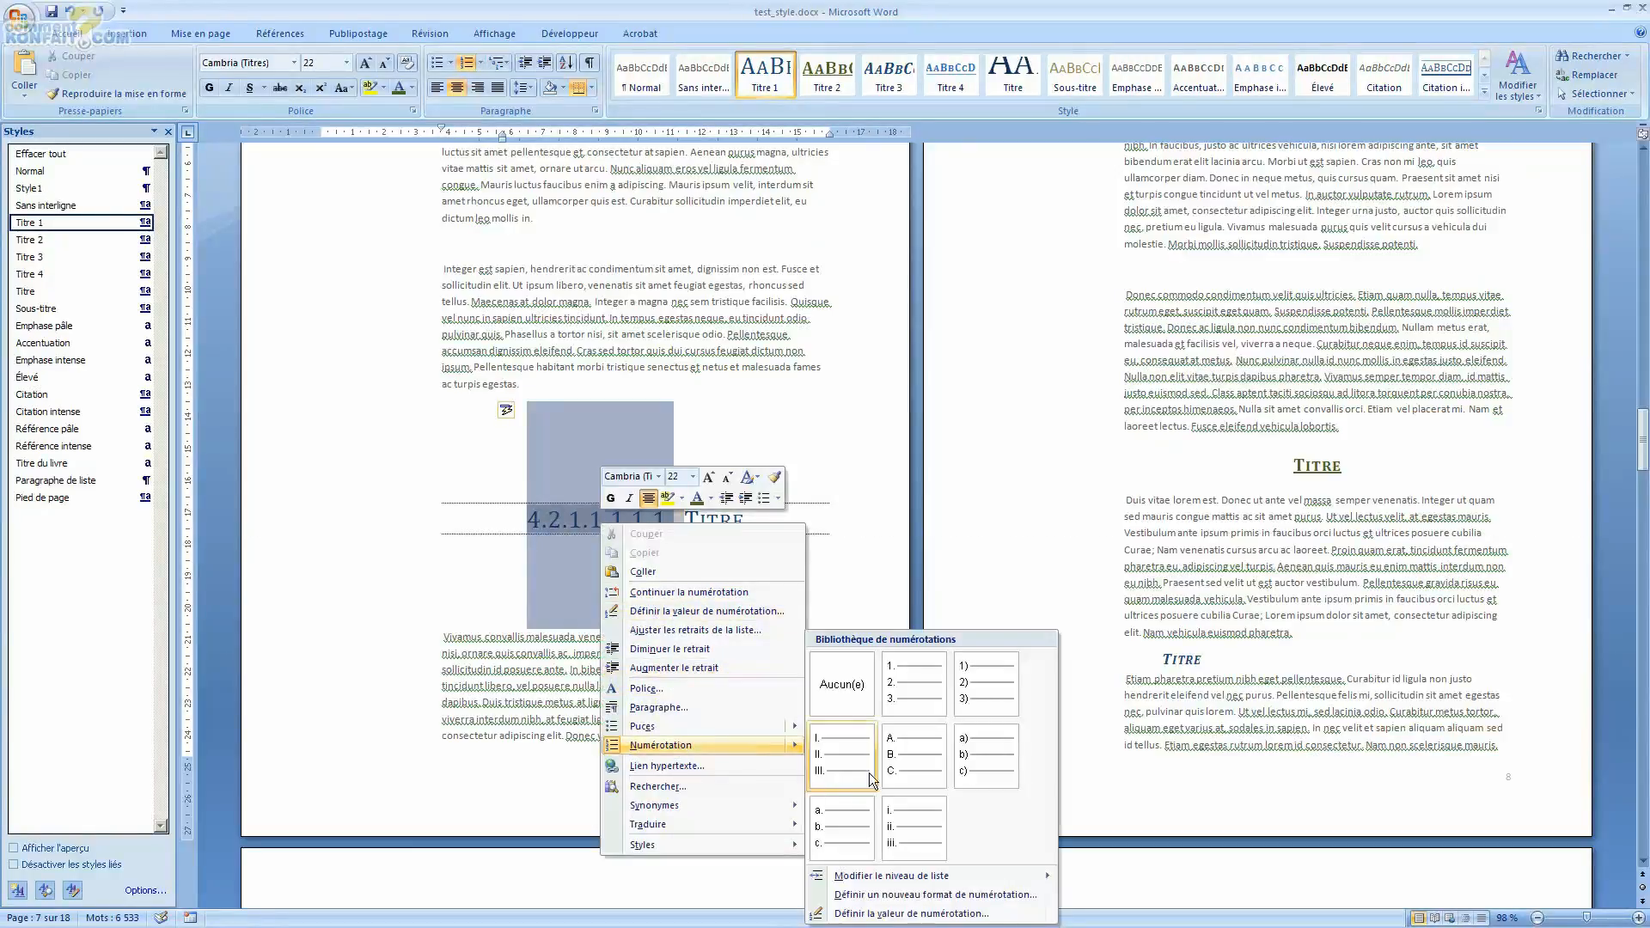
mouse_move(904, 881)
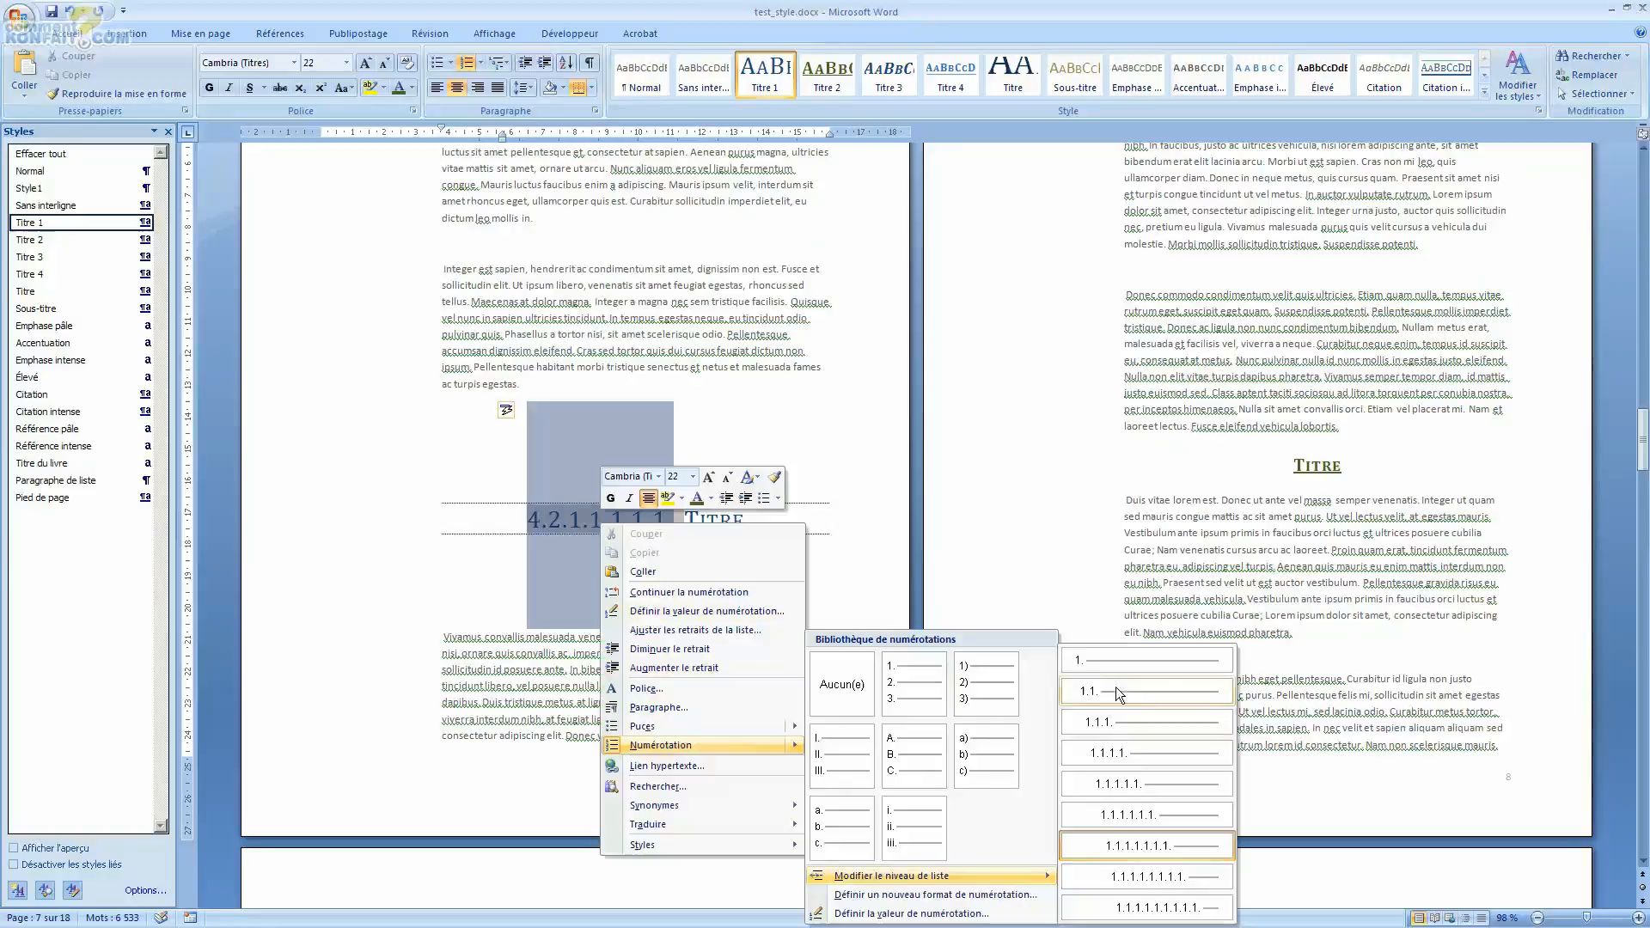
click(1115, 662)
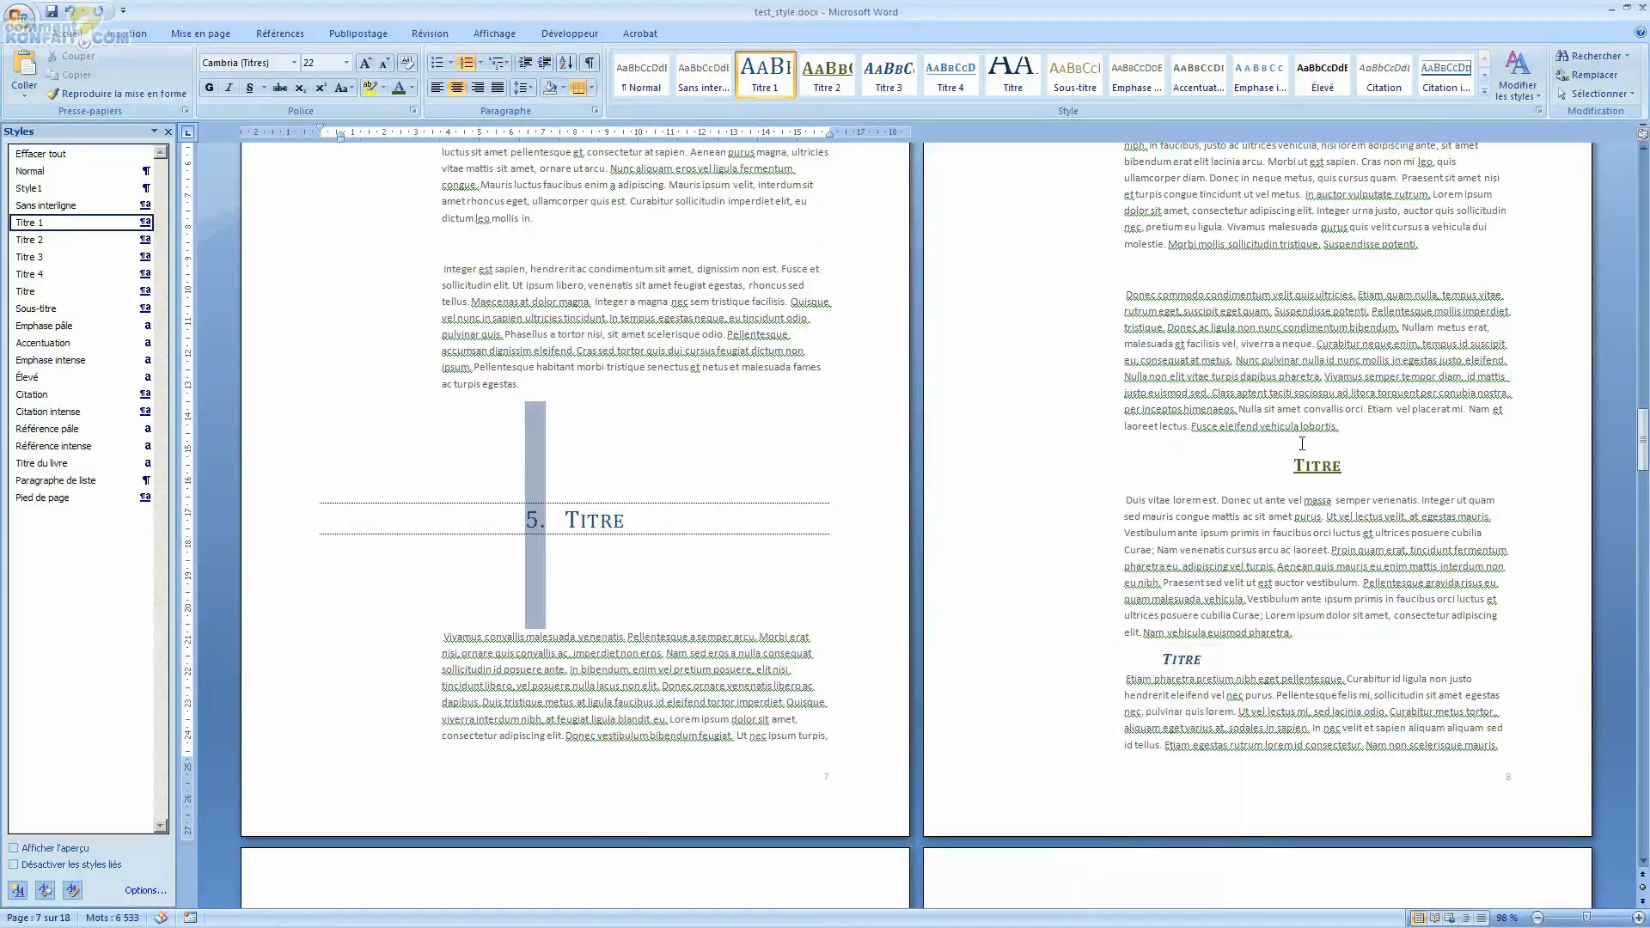
Step: Select the Titre 2 heading on page 8 and apply the current multilevel list to it
scroll(1289, 485, up, 6)
scroll(1290, 485, down, 7)
double_click(1318, 548)
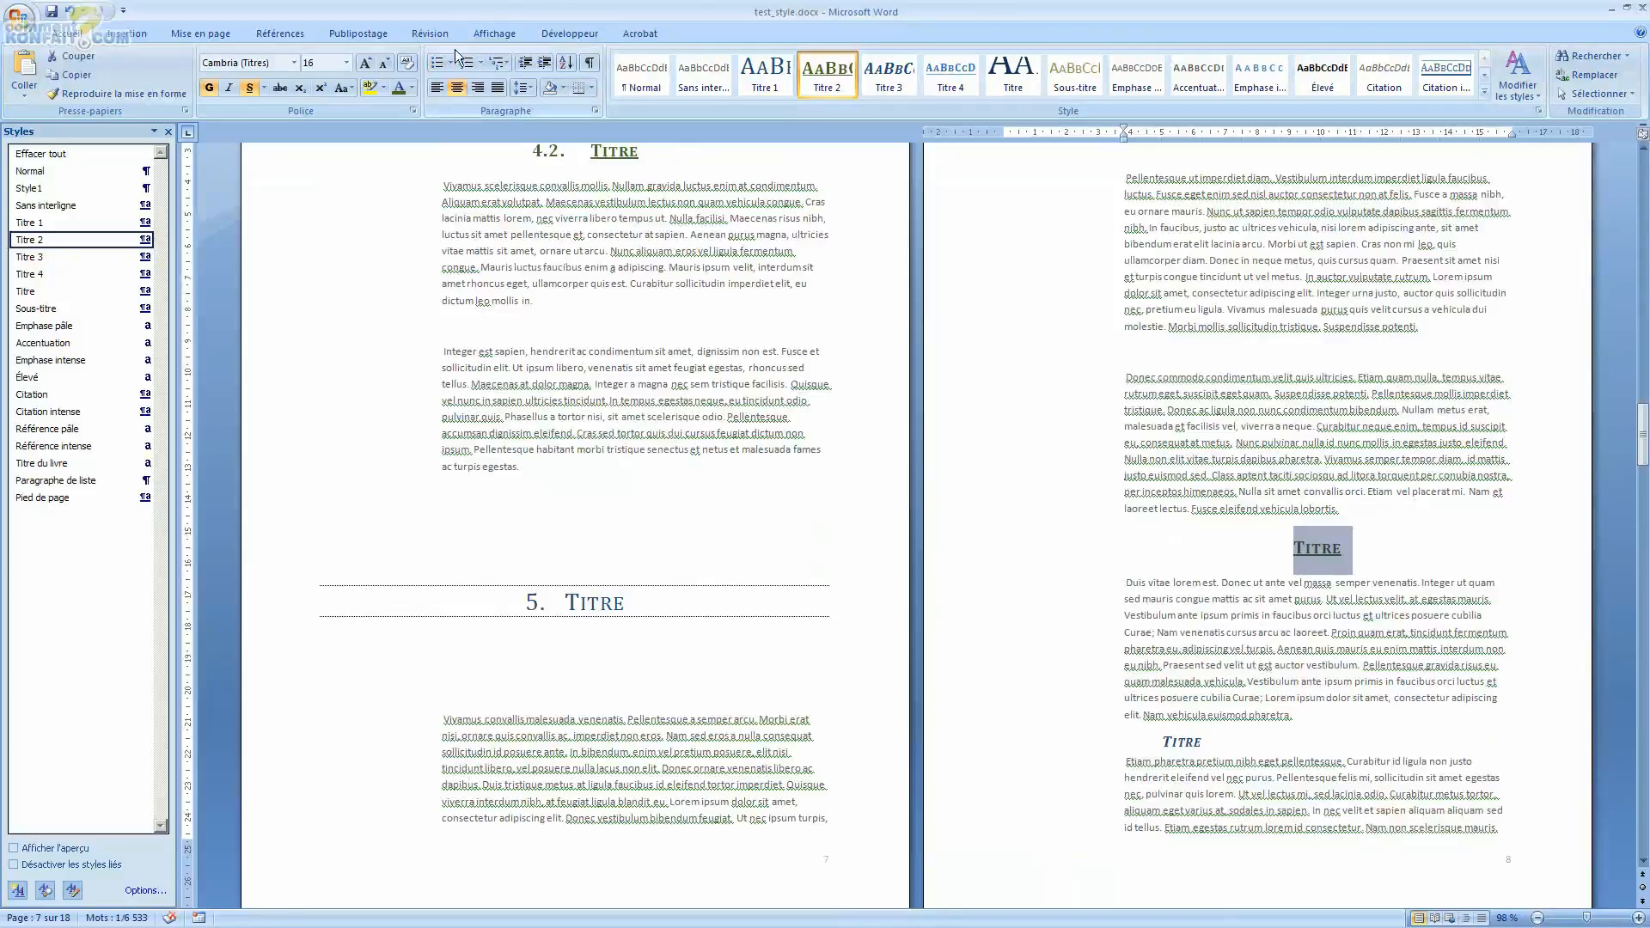
click(502, 68)
click(526, 145)
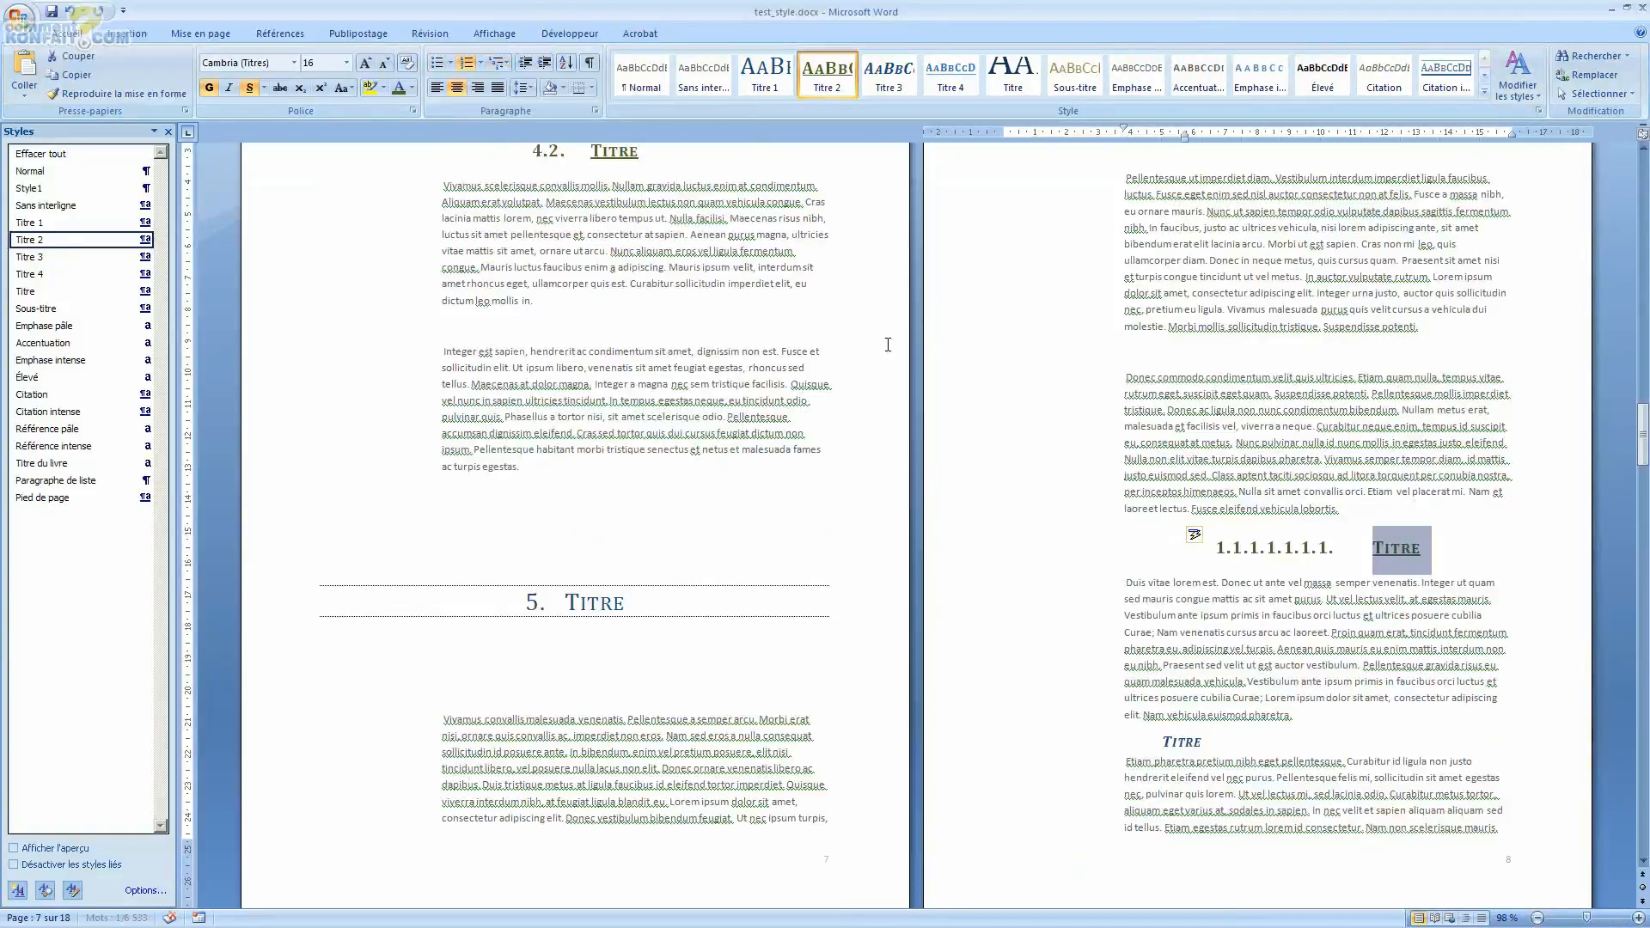
Step: Set the page 8 Titre 2 heading's list level to level 2 (1.1.)
click(1228, 547)
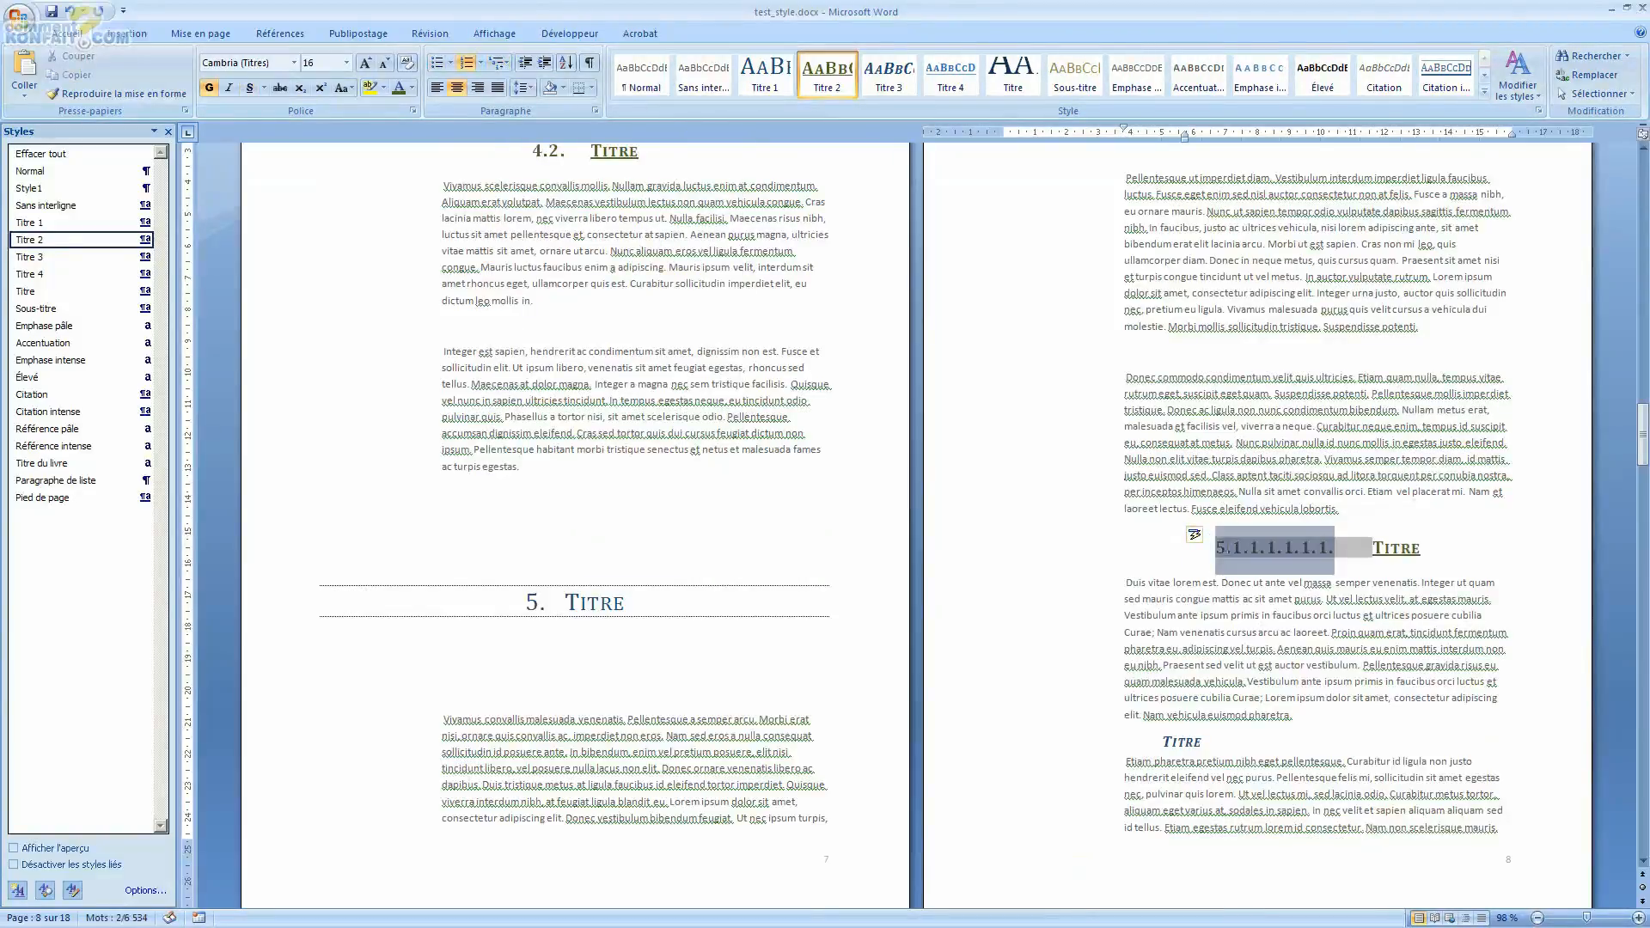
right_click(1230, 550)
mouse_move(1294, 772)
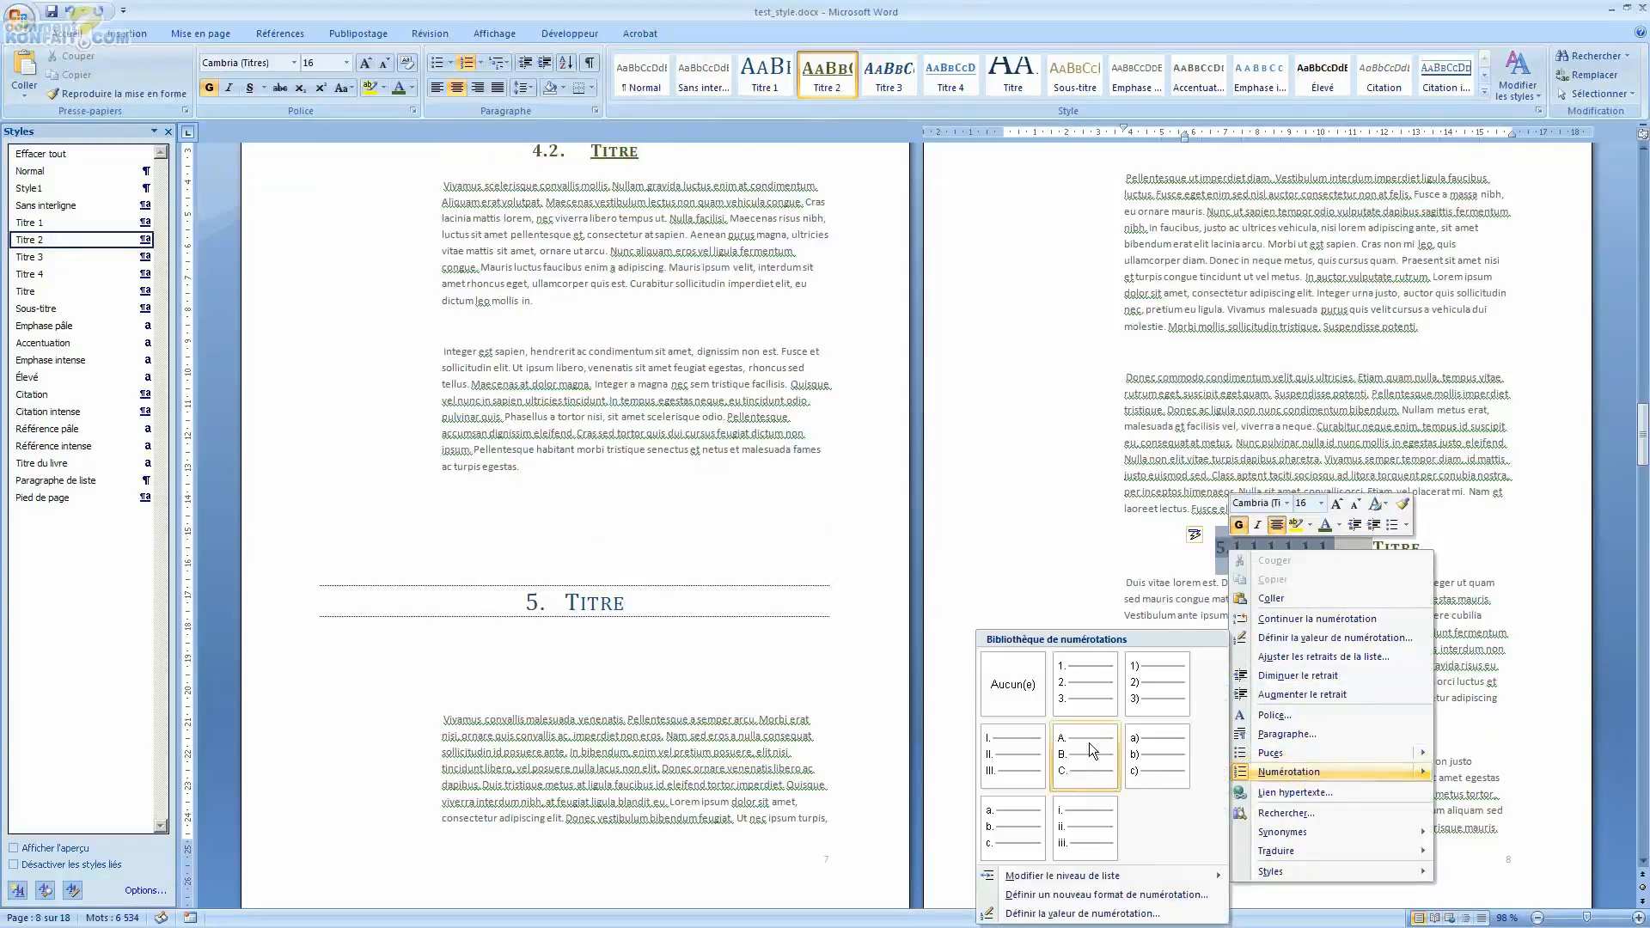
mouse_move(1096, 879)
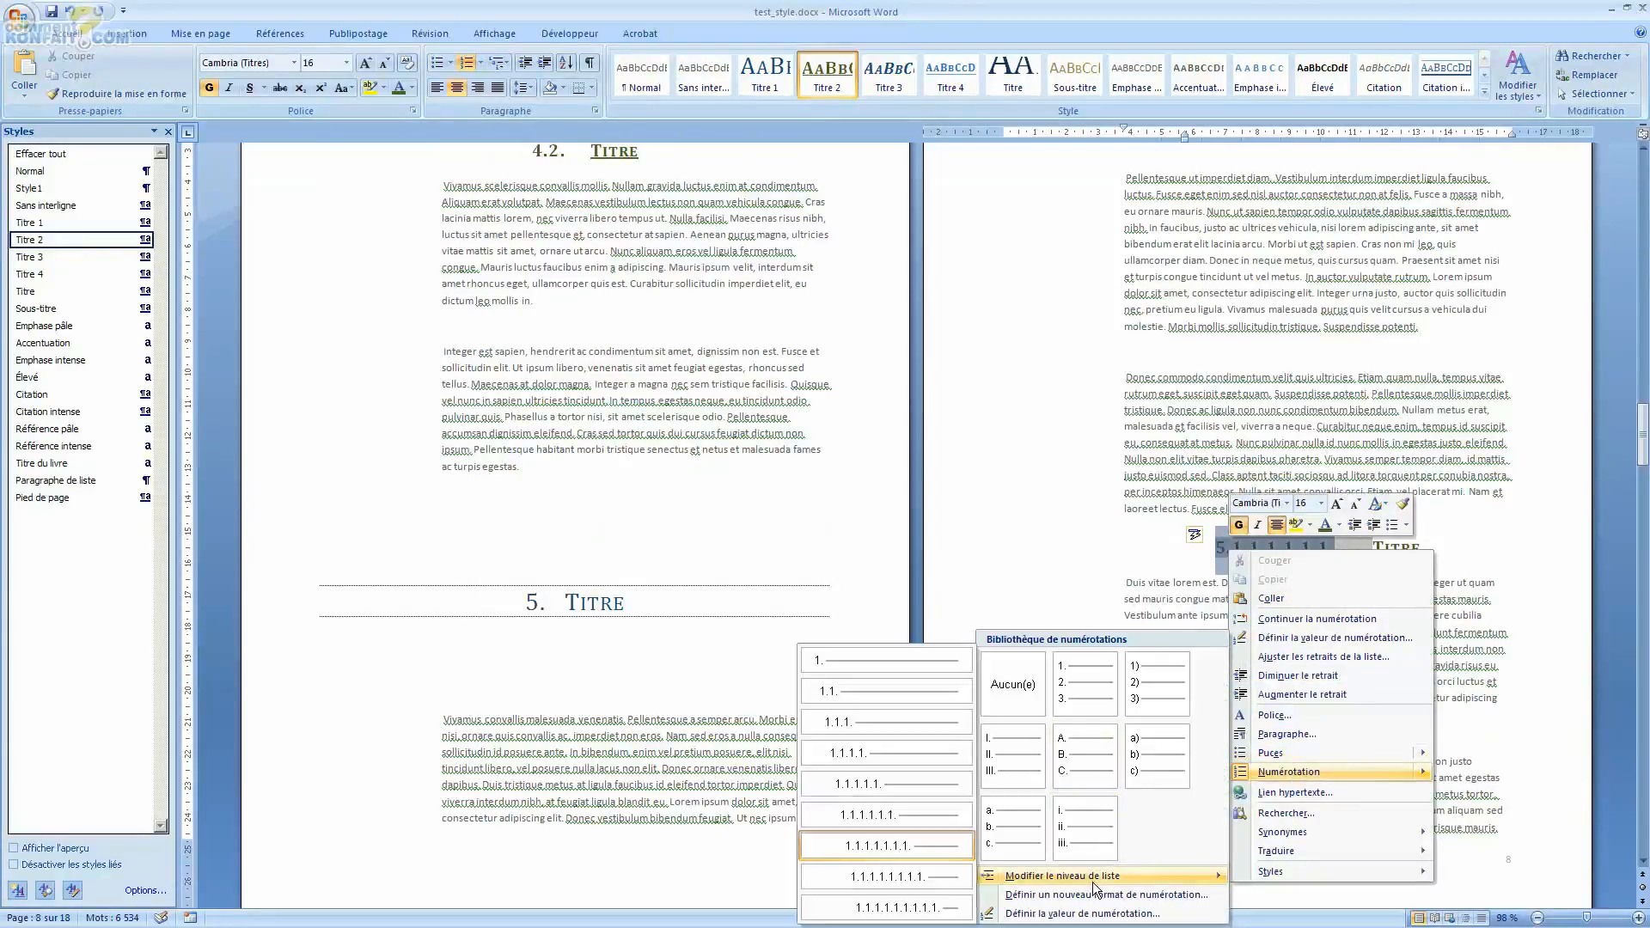
click(889, 693)
Step: Select the Titre 3 heading on page 8 and apply the current multilevel list to it
scroll(1316, 590, down, 5)
double_click(1180, 499)
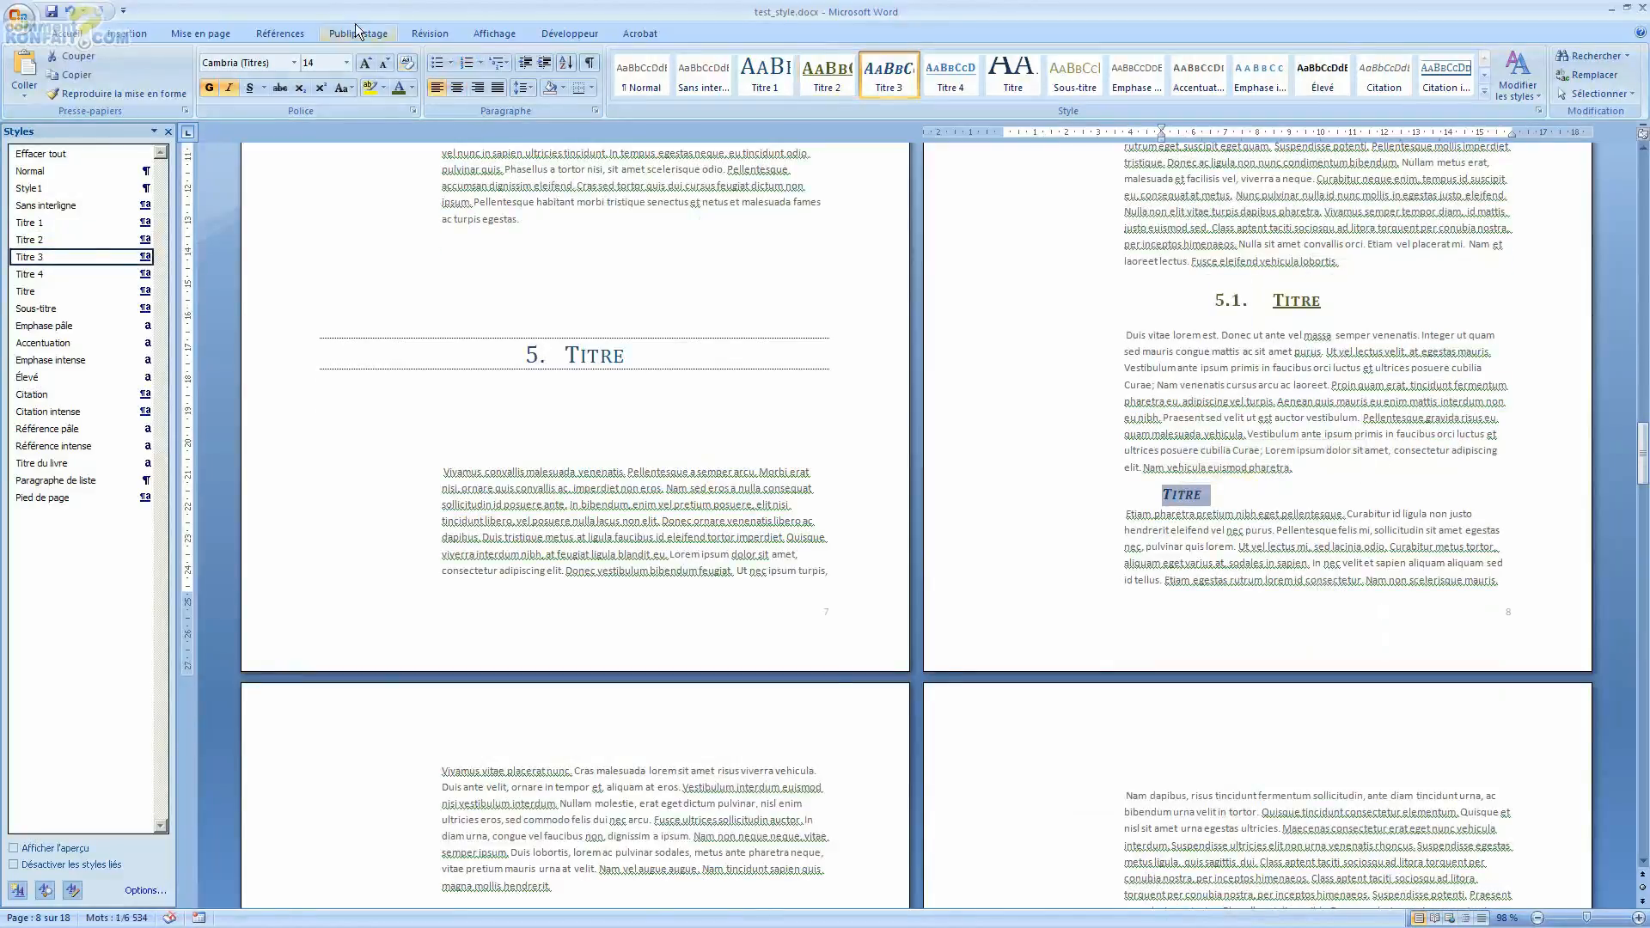
click(499, 63)
click(510, 123)
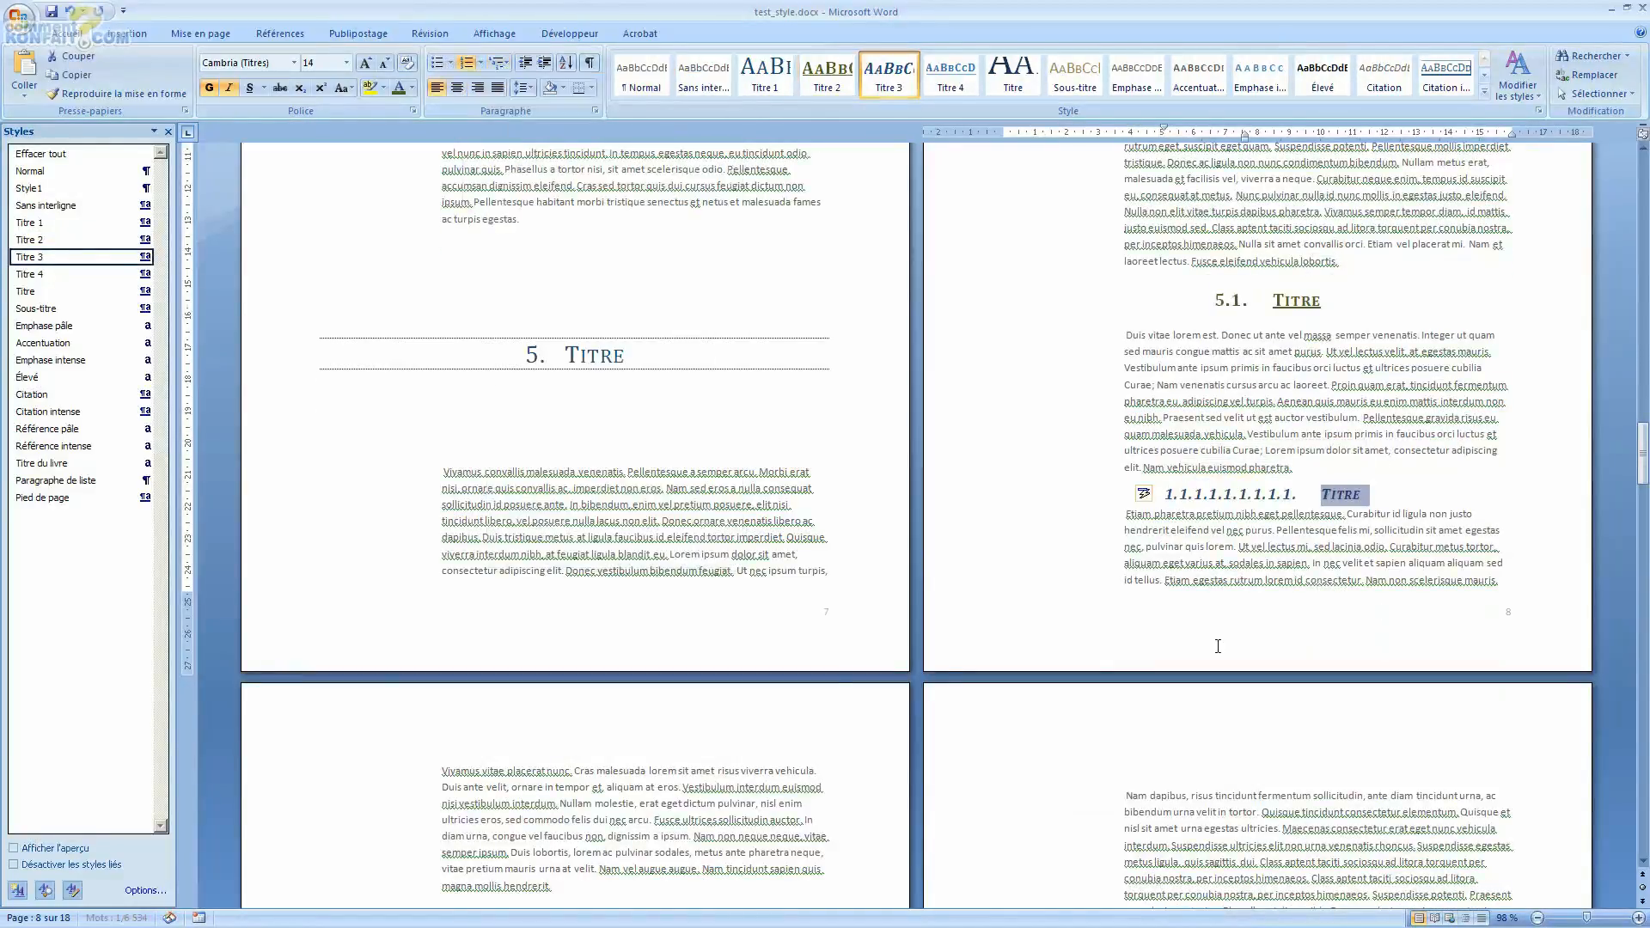
Step: Set the page 8 Titre 3 heading's list level to level 3 (1.1.1.)
click(1197, 496)
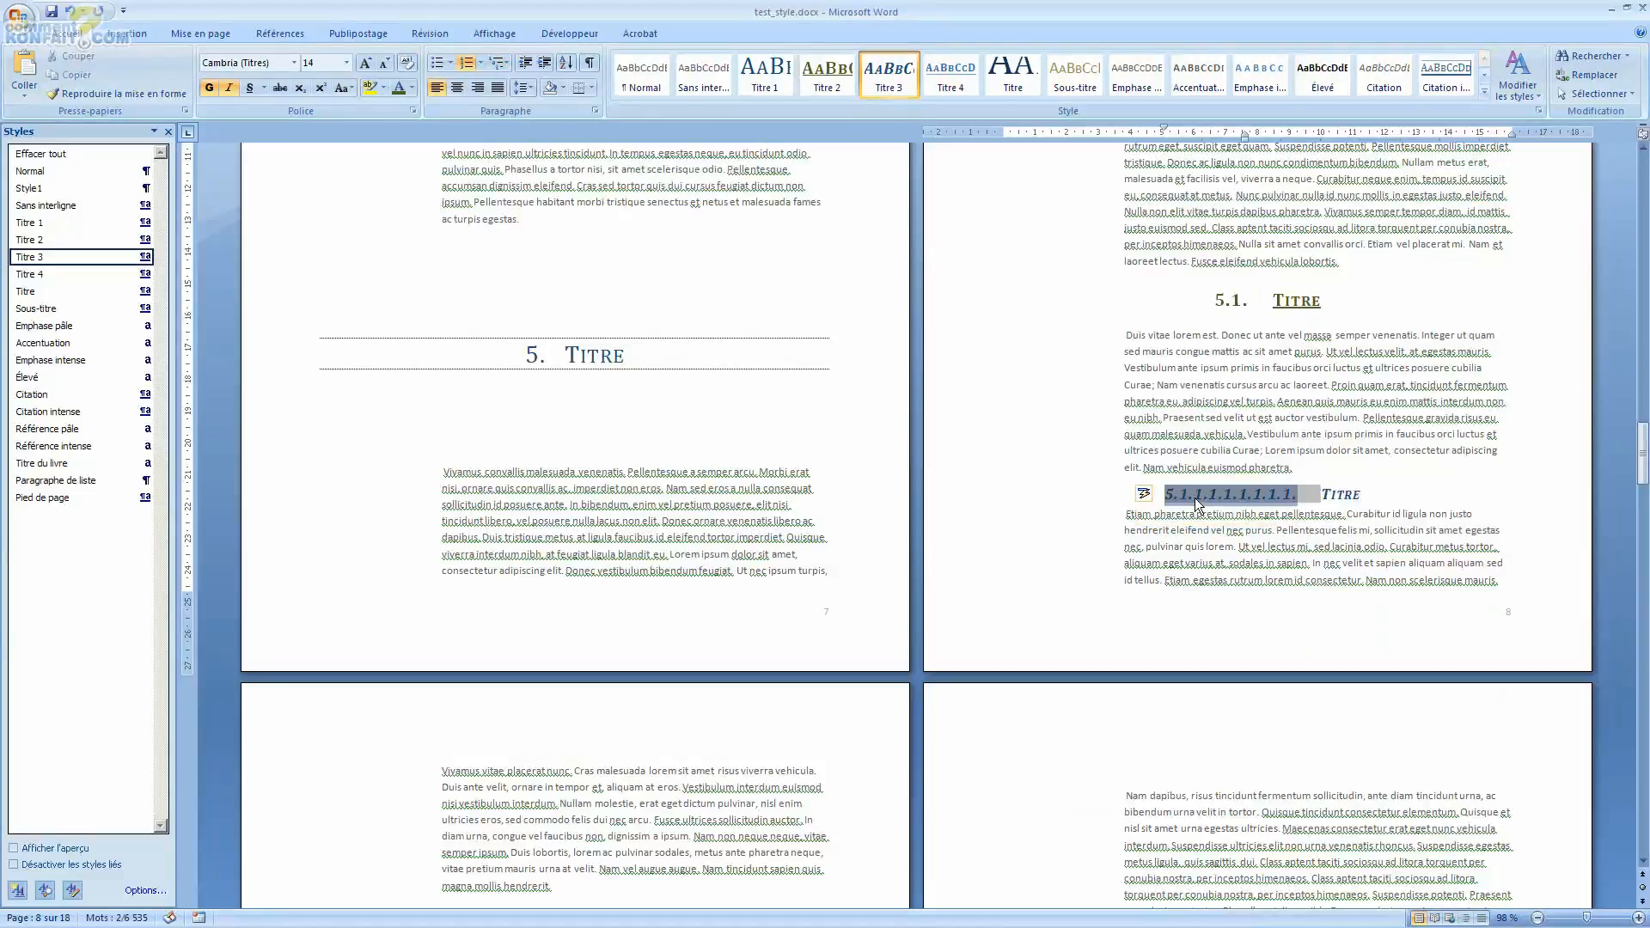
right_click(1199, 496)
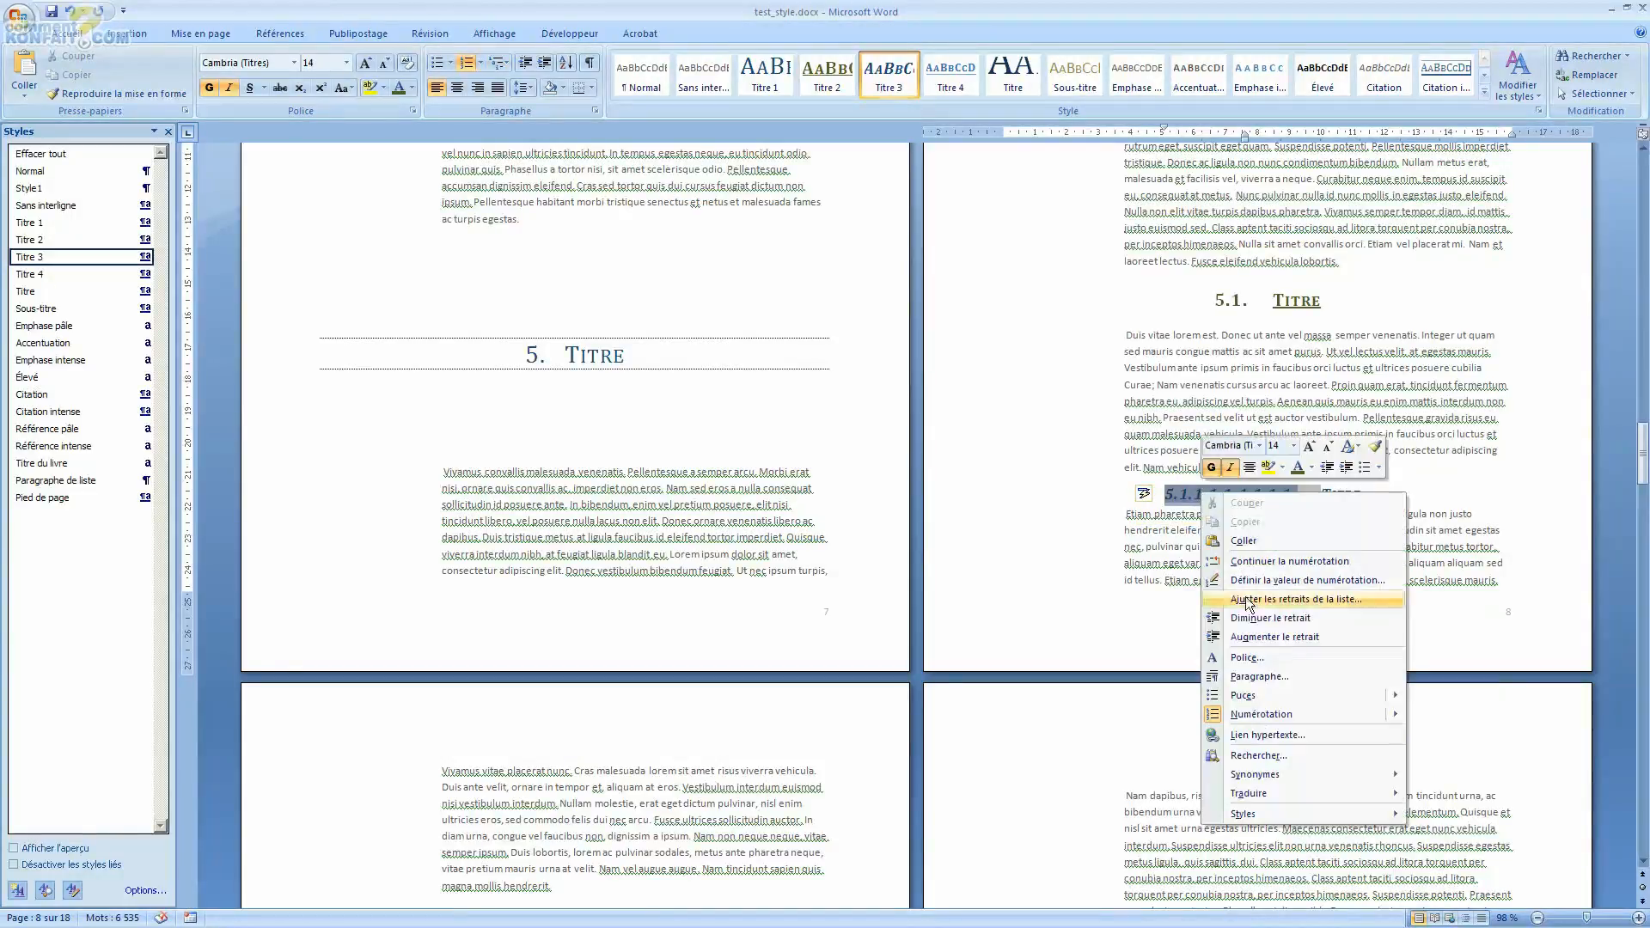
mouse_move(1277, 718)
mouse_move(1073, 877)
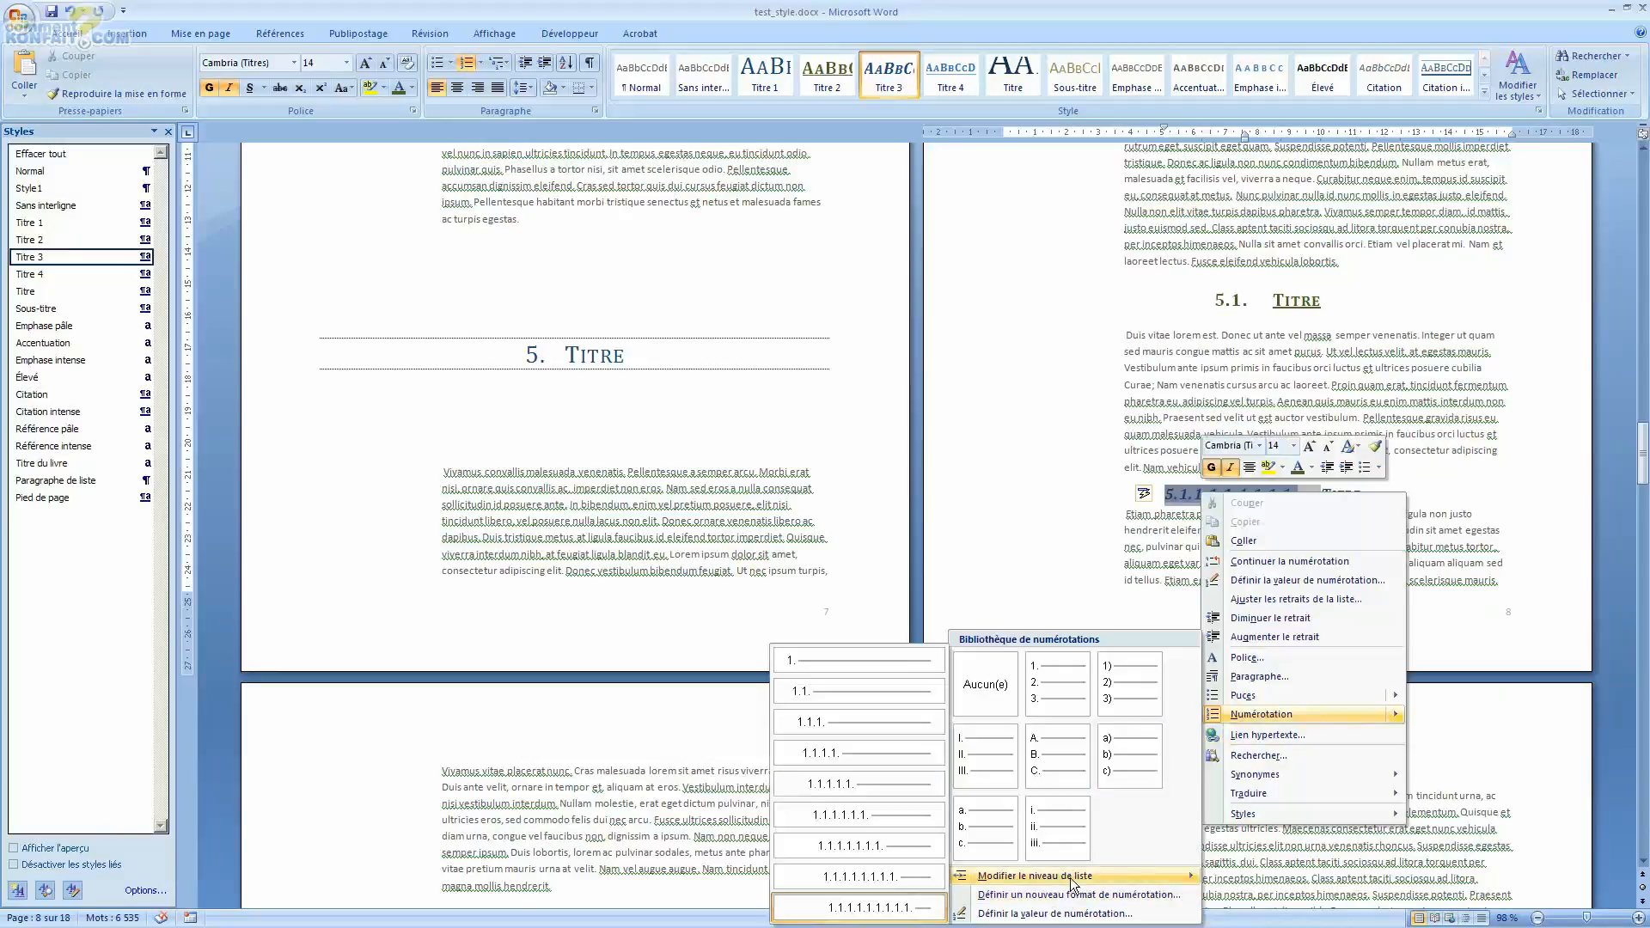
click(815, 726)
Step: Demote the Titre 3 heading two list levels, then promote it back two levels
click(1039, 506)
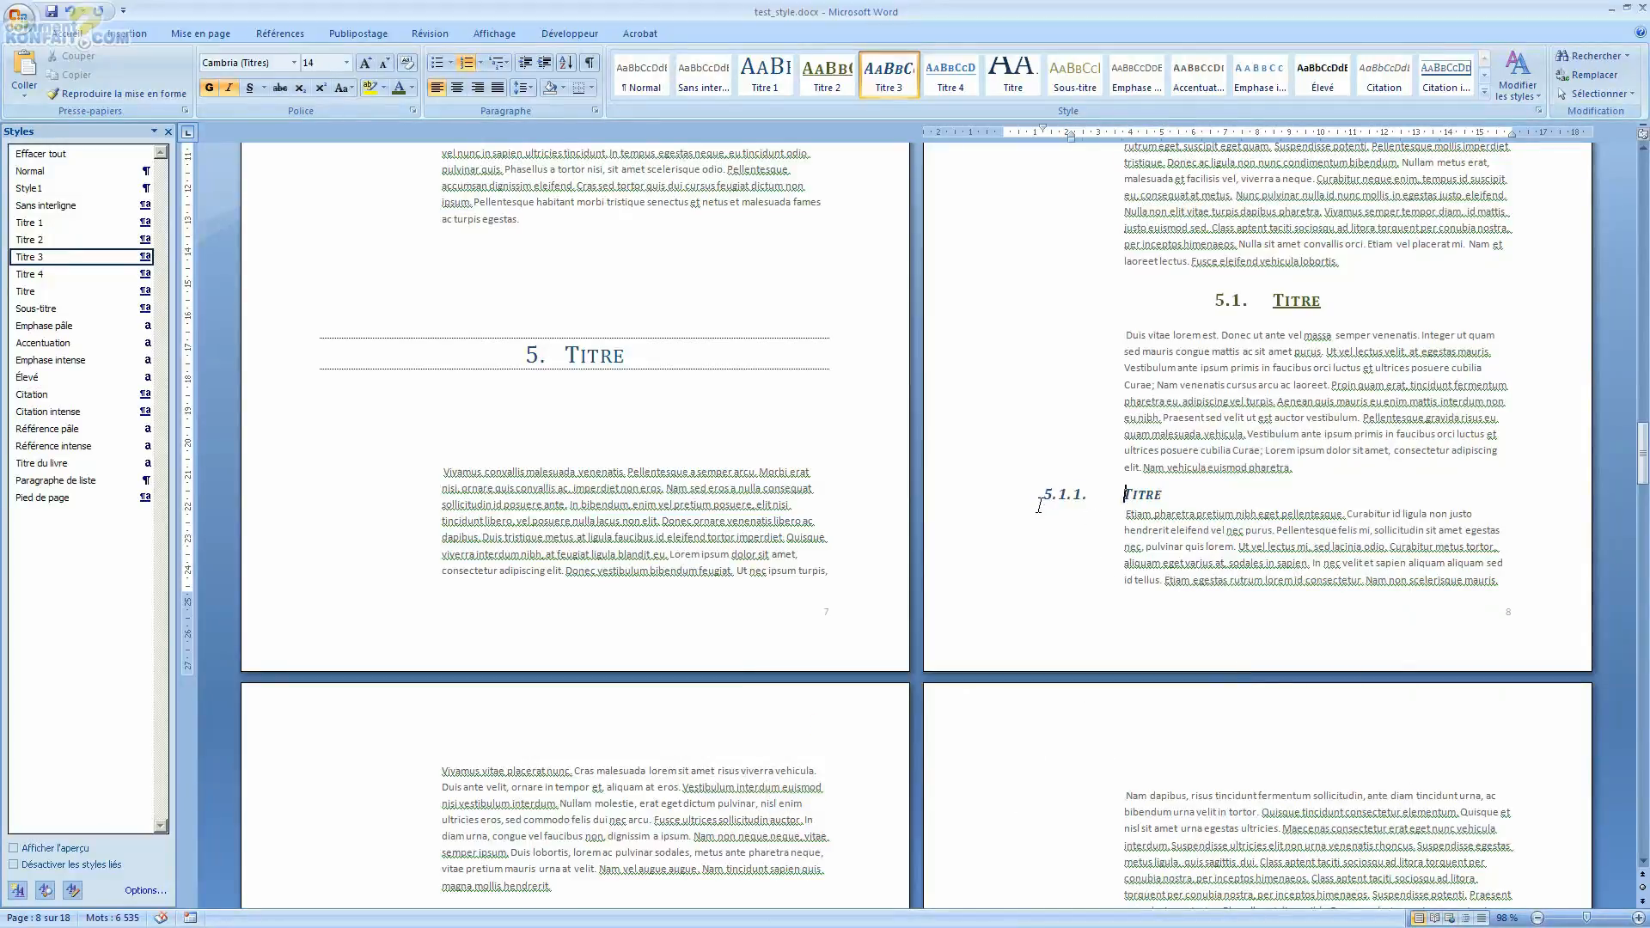
key(Tab)
key(Tab)
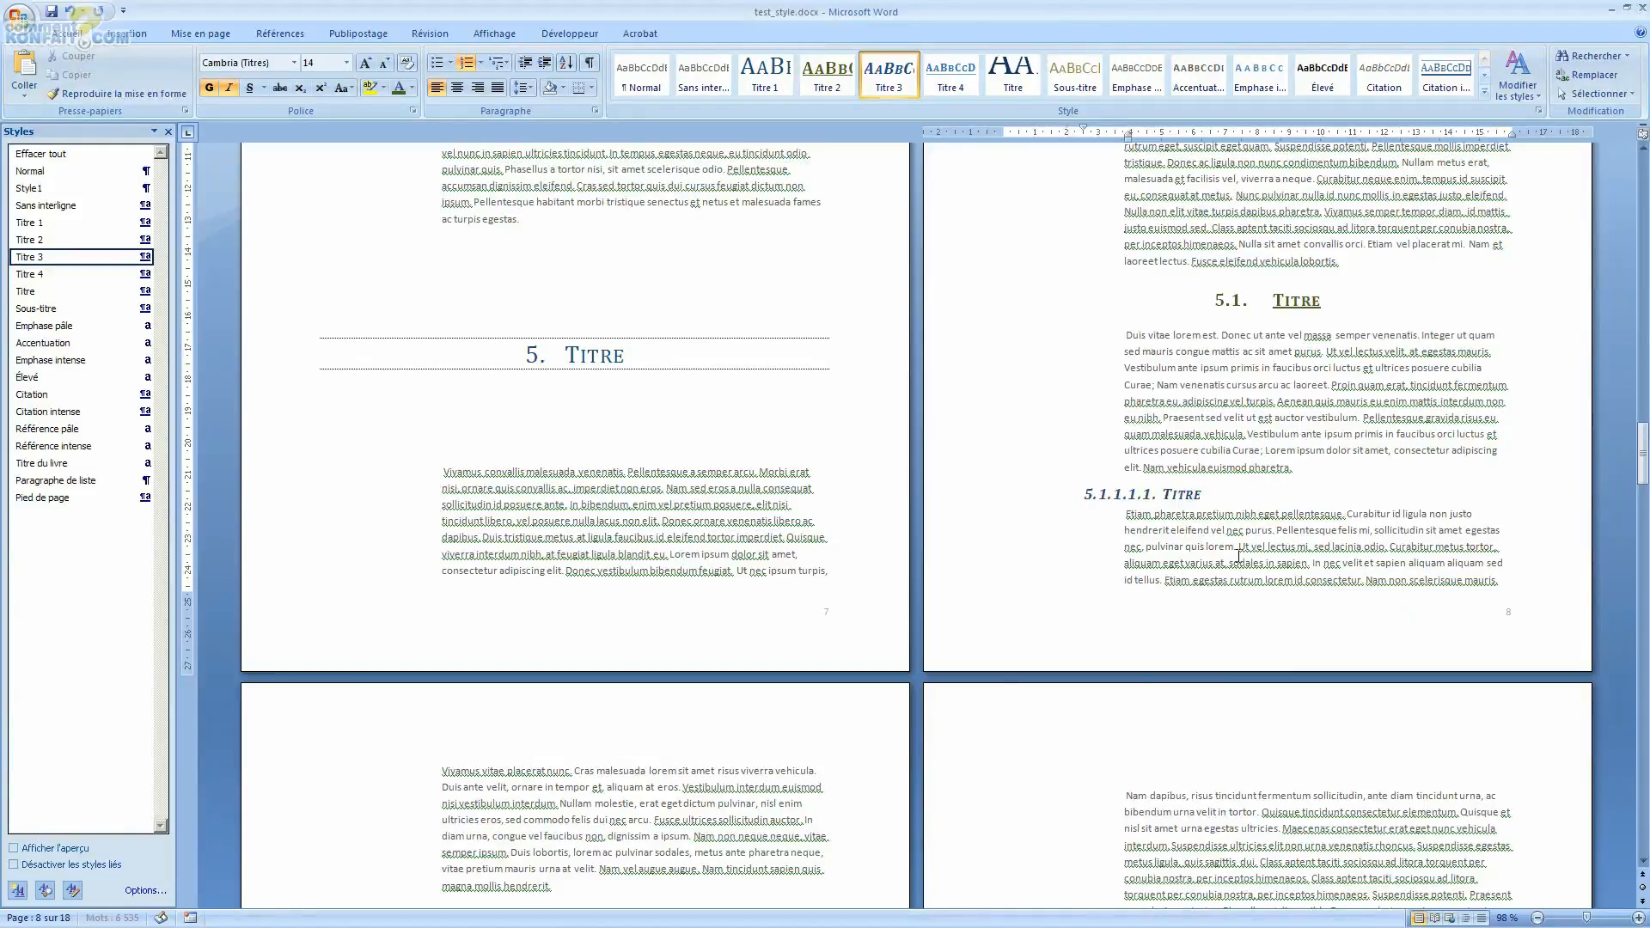
key(shift+Tab)
key(shift+Tab)
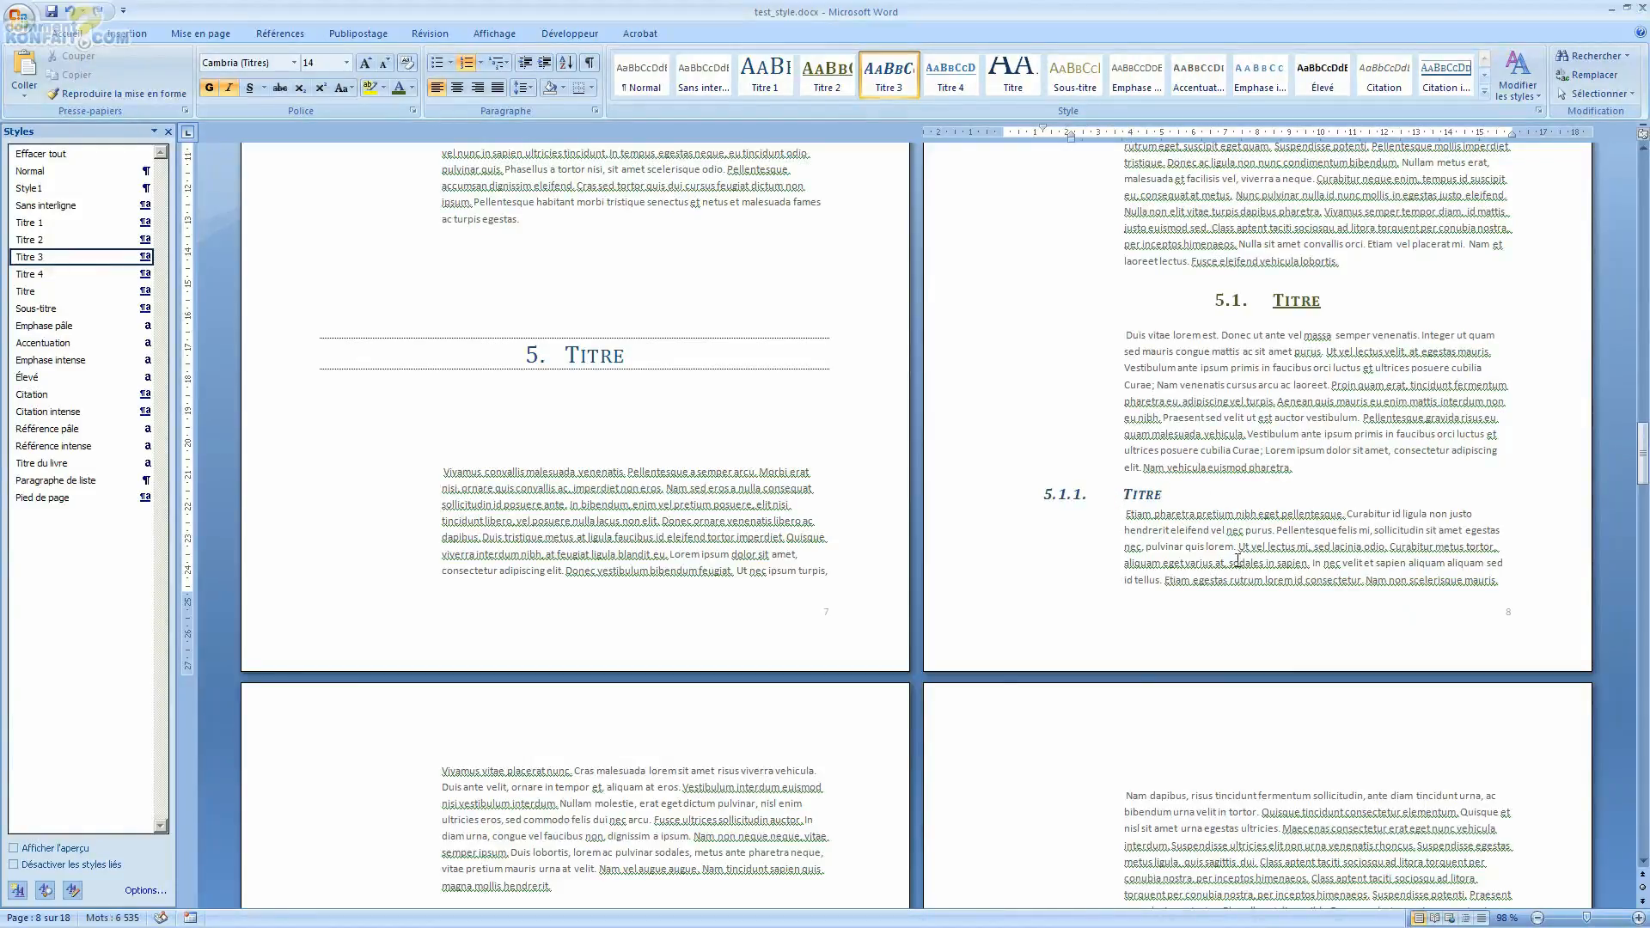
Step: Reapply the Titre 3 style to the heading, then undo that change
click(1241, 500)
click(904, 80)
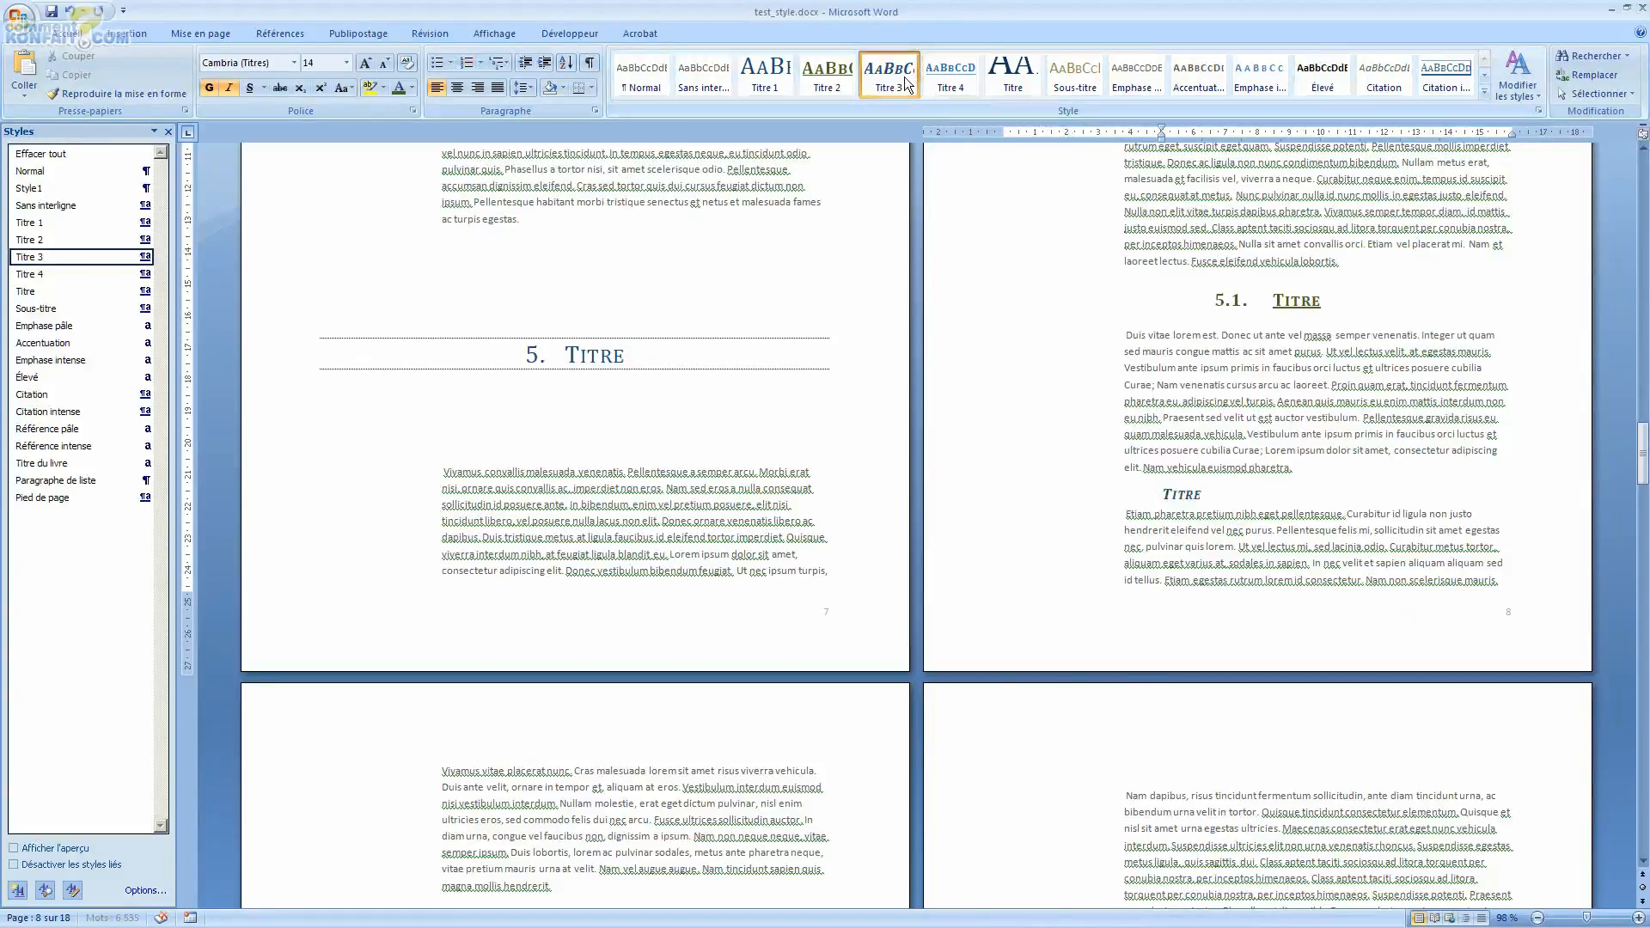
click(1242, 520)
key(ctrl+z)
click(1047, 492)
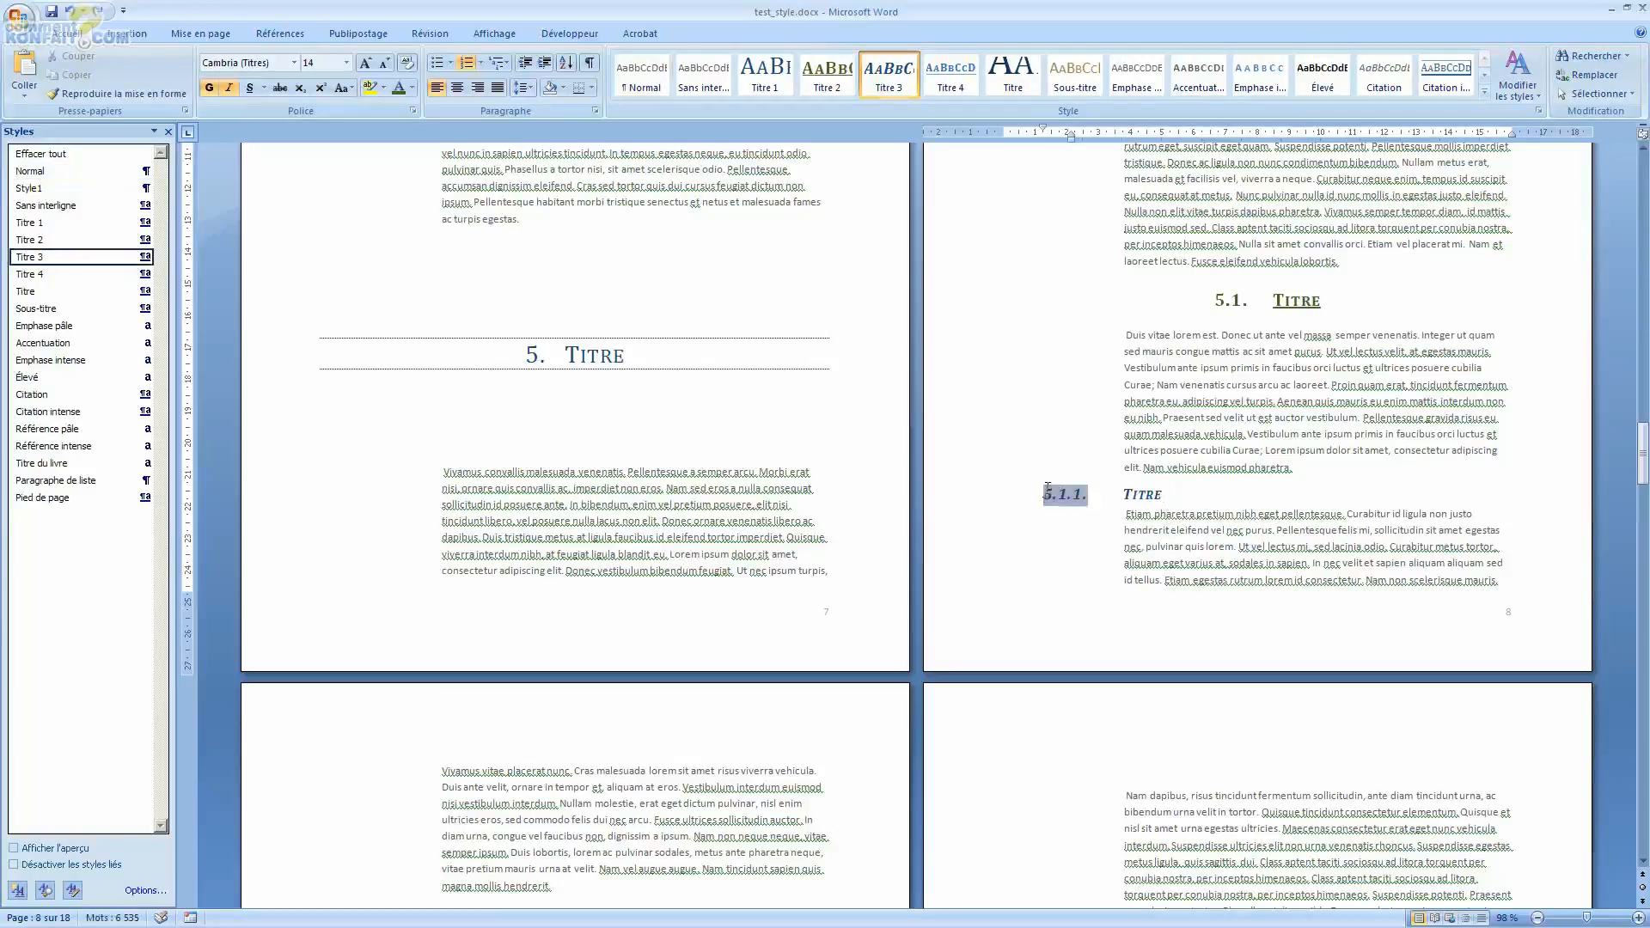
click(1166, 507)
drag(1170, 492, 1070, 488)
scroll(1160, 531, down, 3)
scroll(1159, 532, up, 3)
scroll(1160, 532, up, 5)
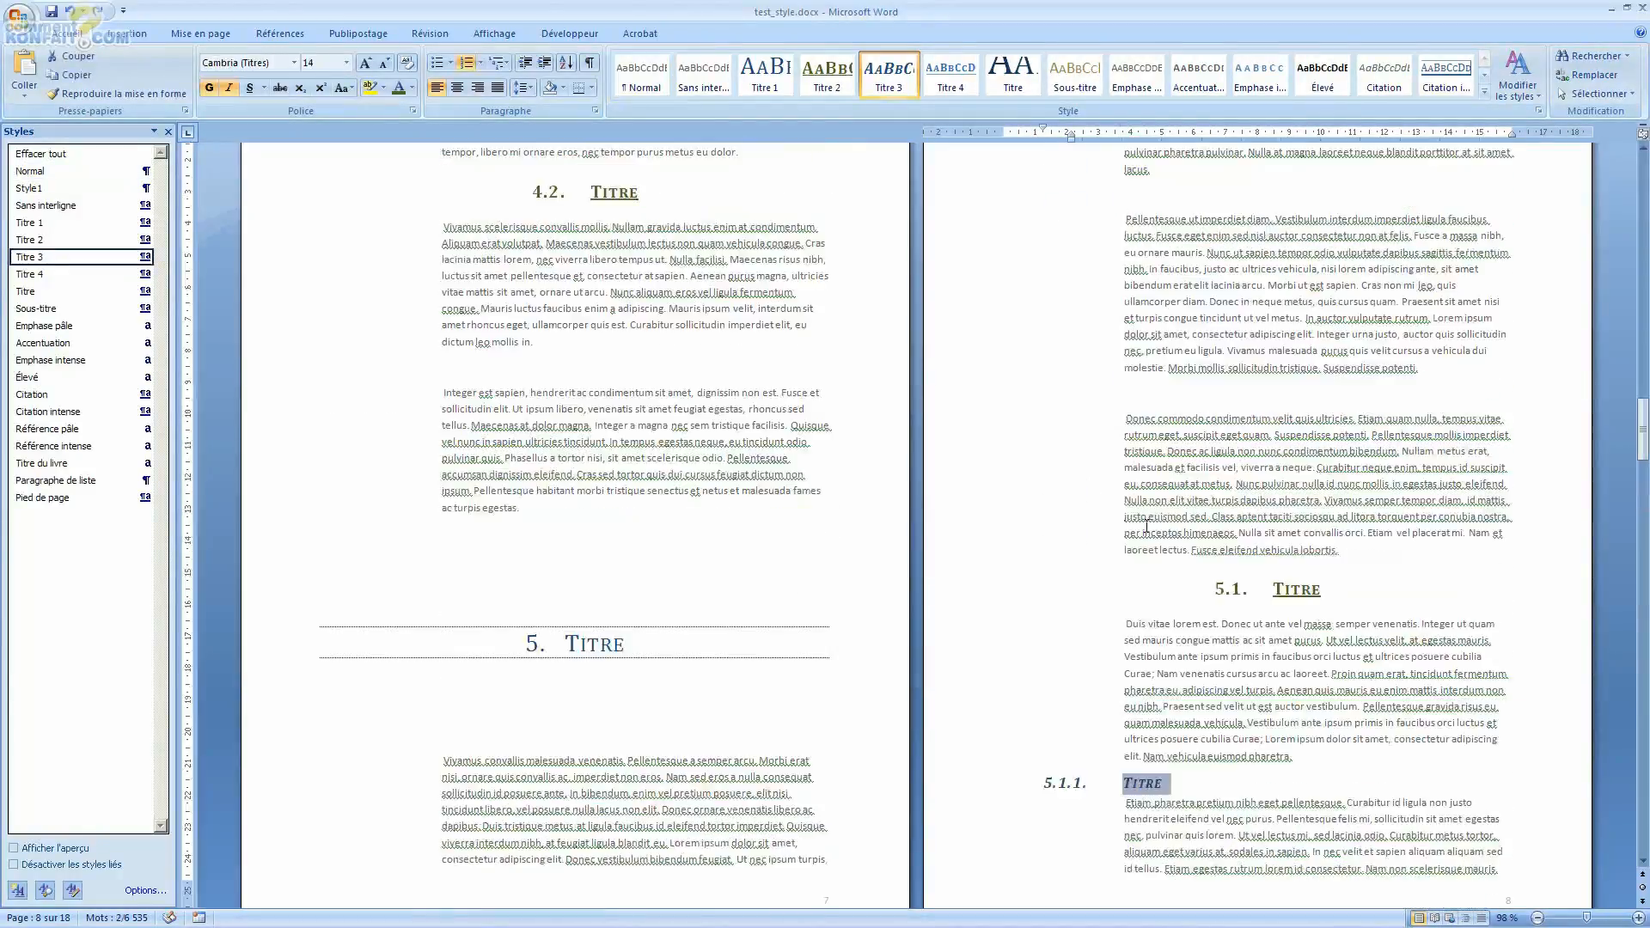
scroll(1143, 507, down, 7)
click(1066, 412)
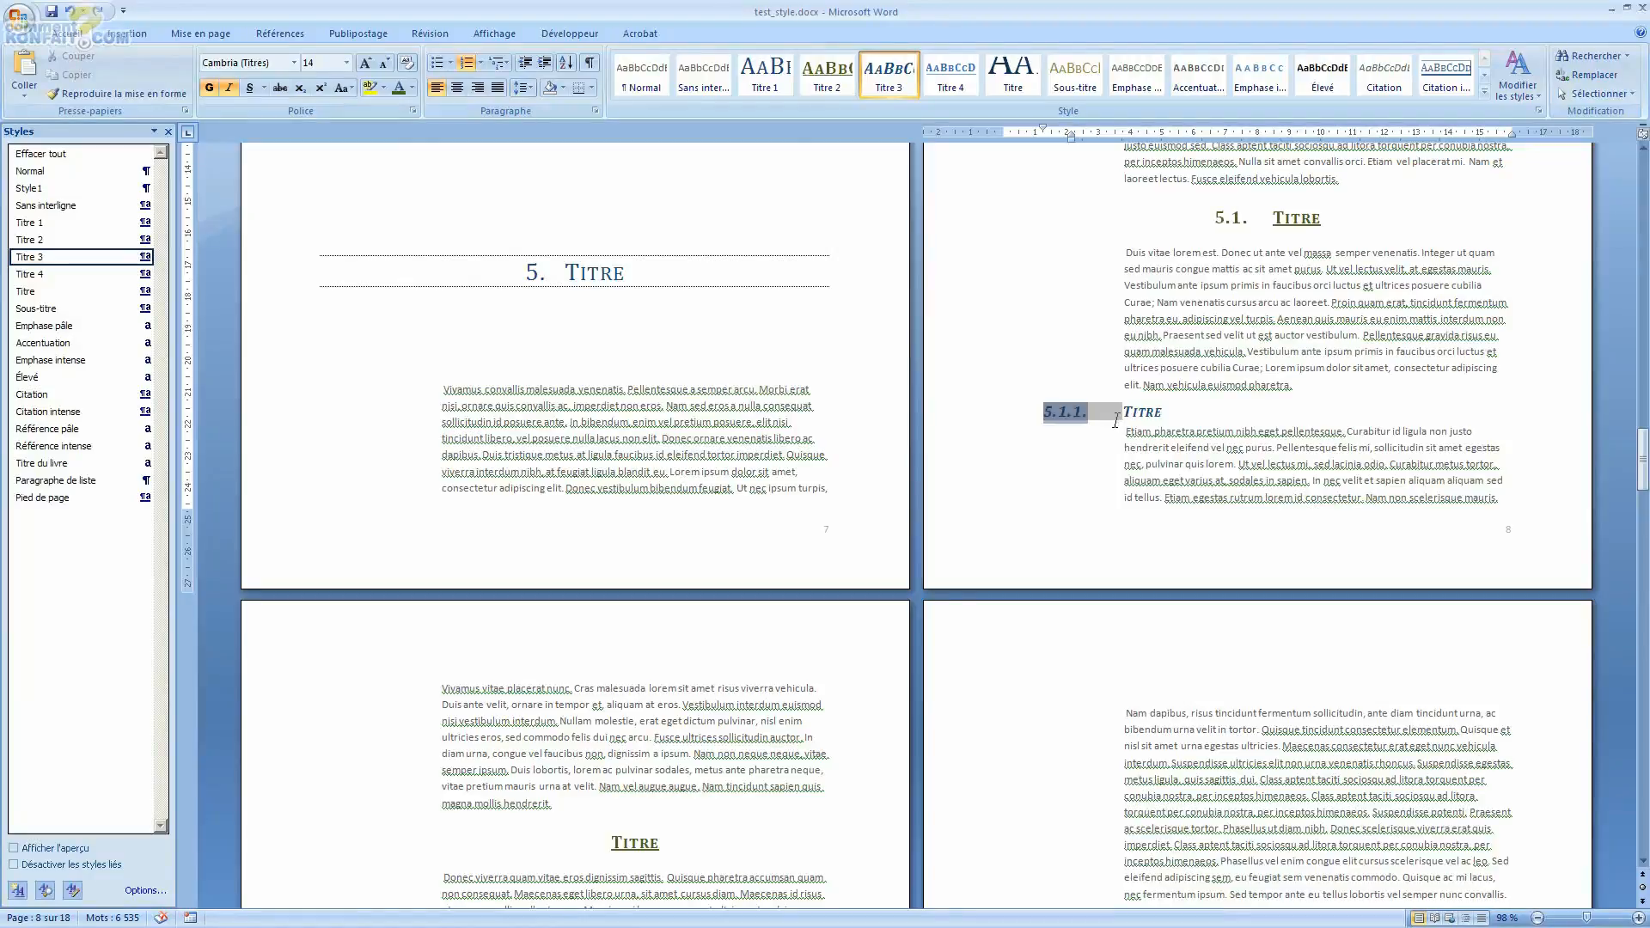
scroll(1387, 281, down, 11)
scroll(597, 540, up, 9)
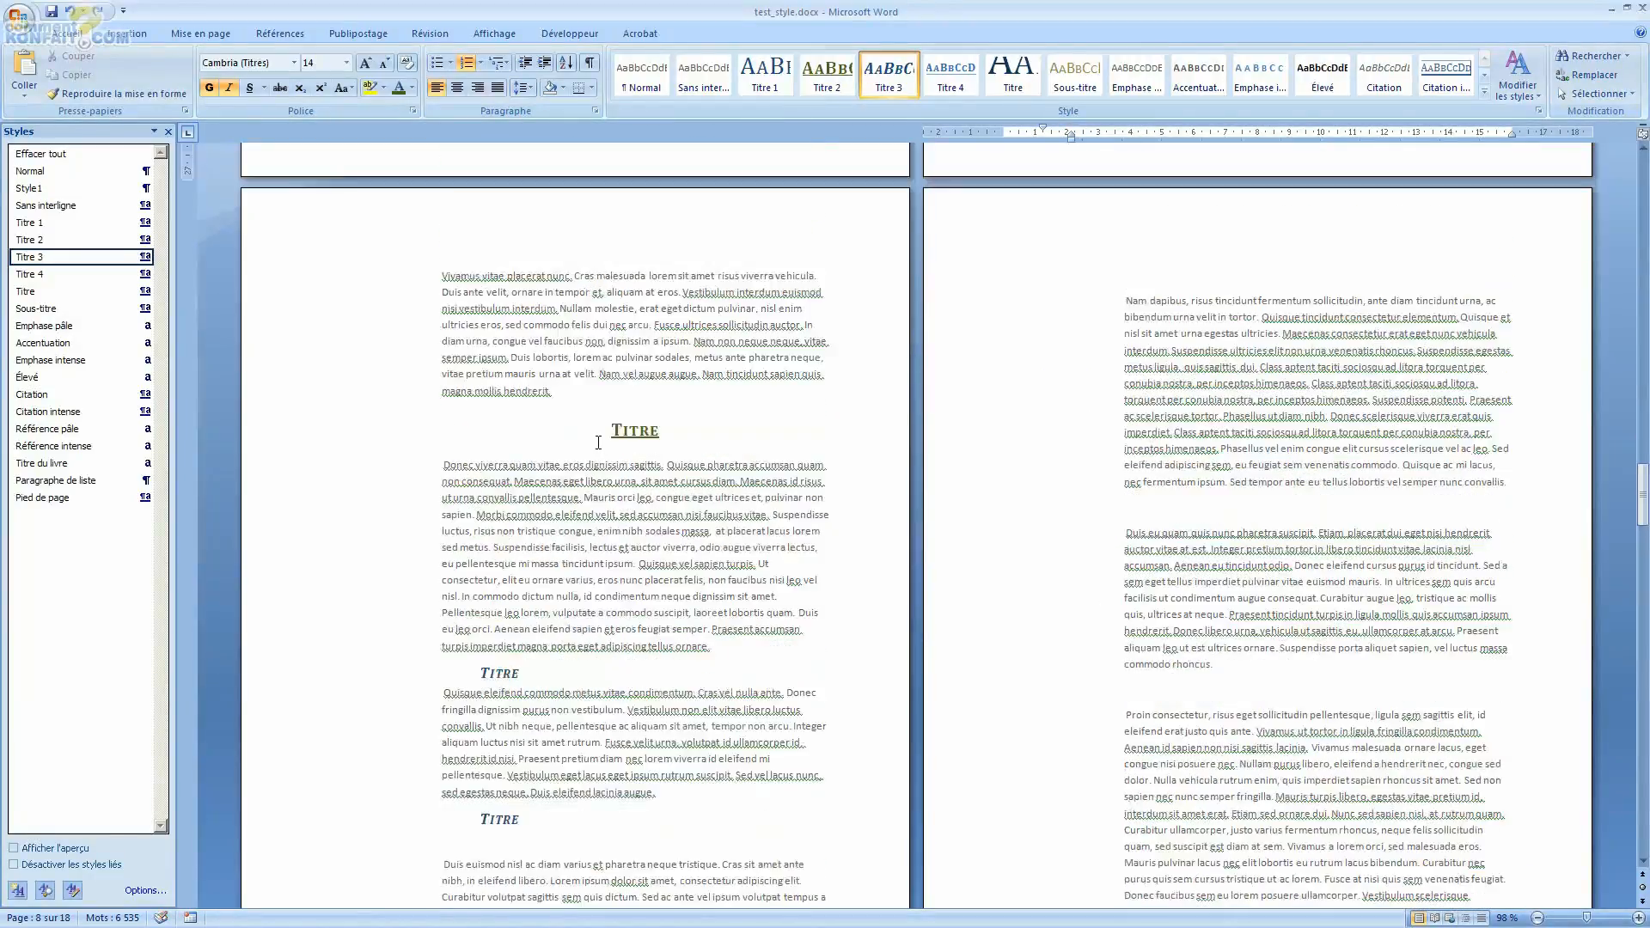
scroll(596, 540, up, 9)
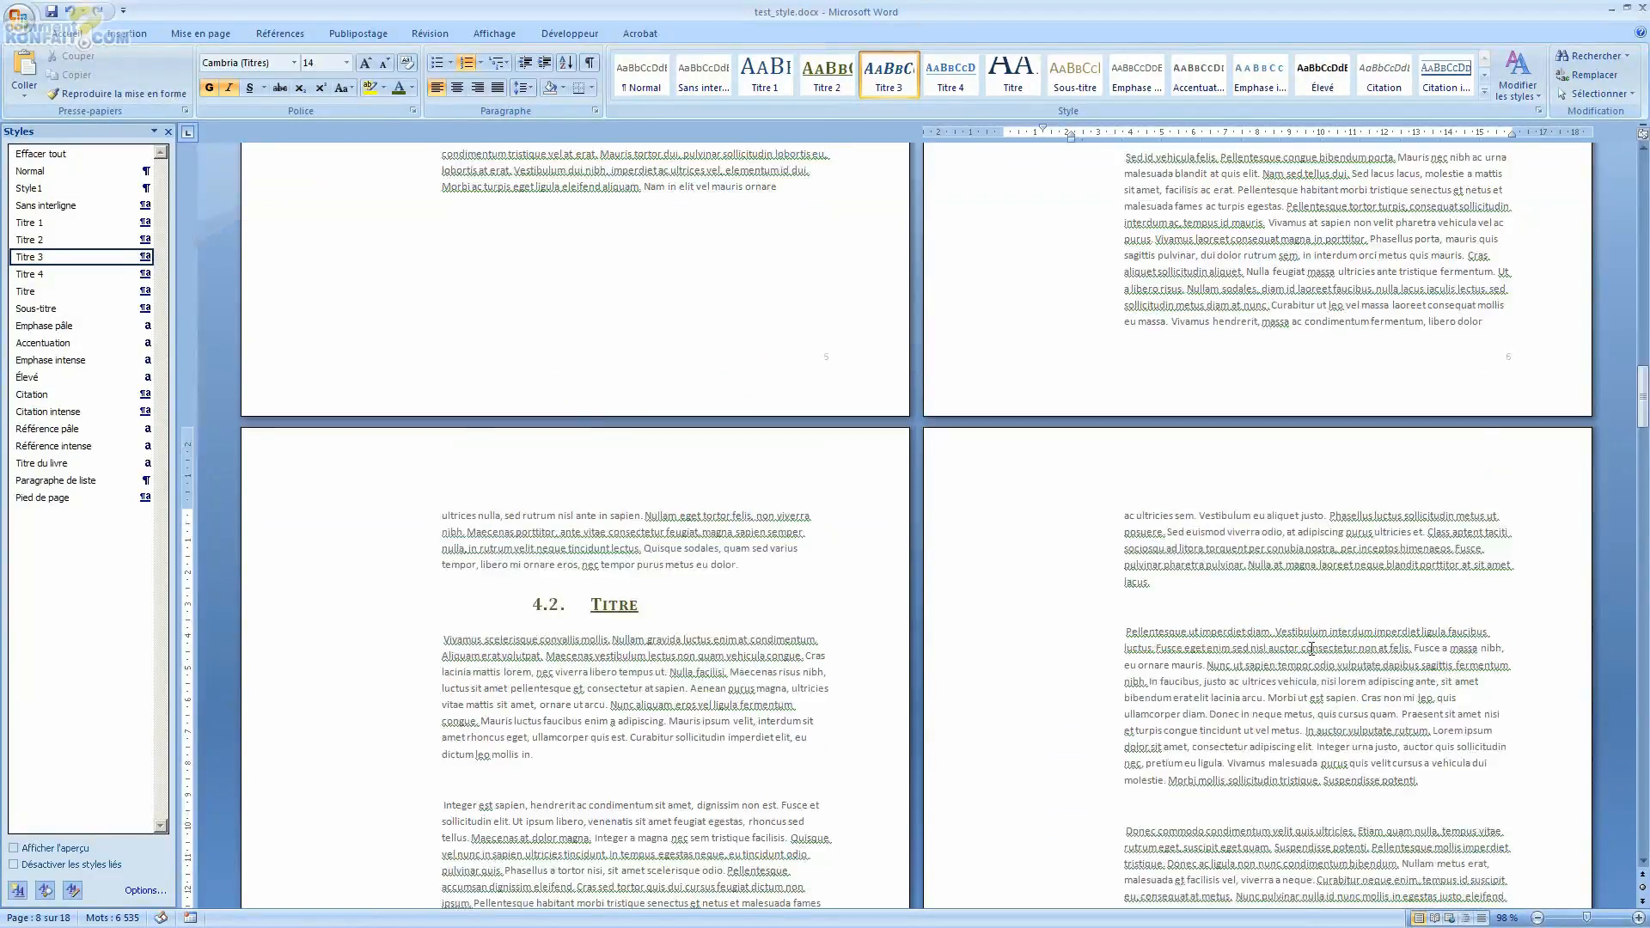
scroll(422, 558, down, 15)
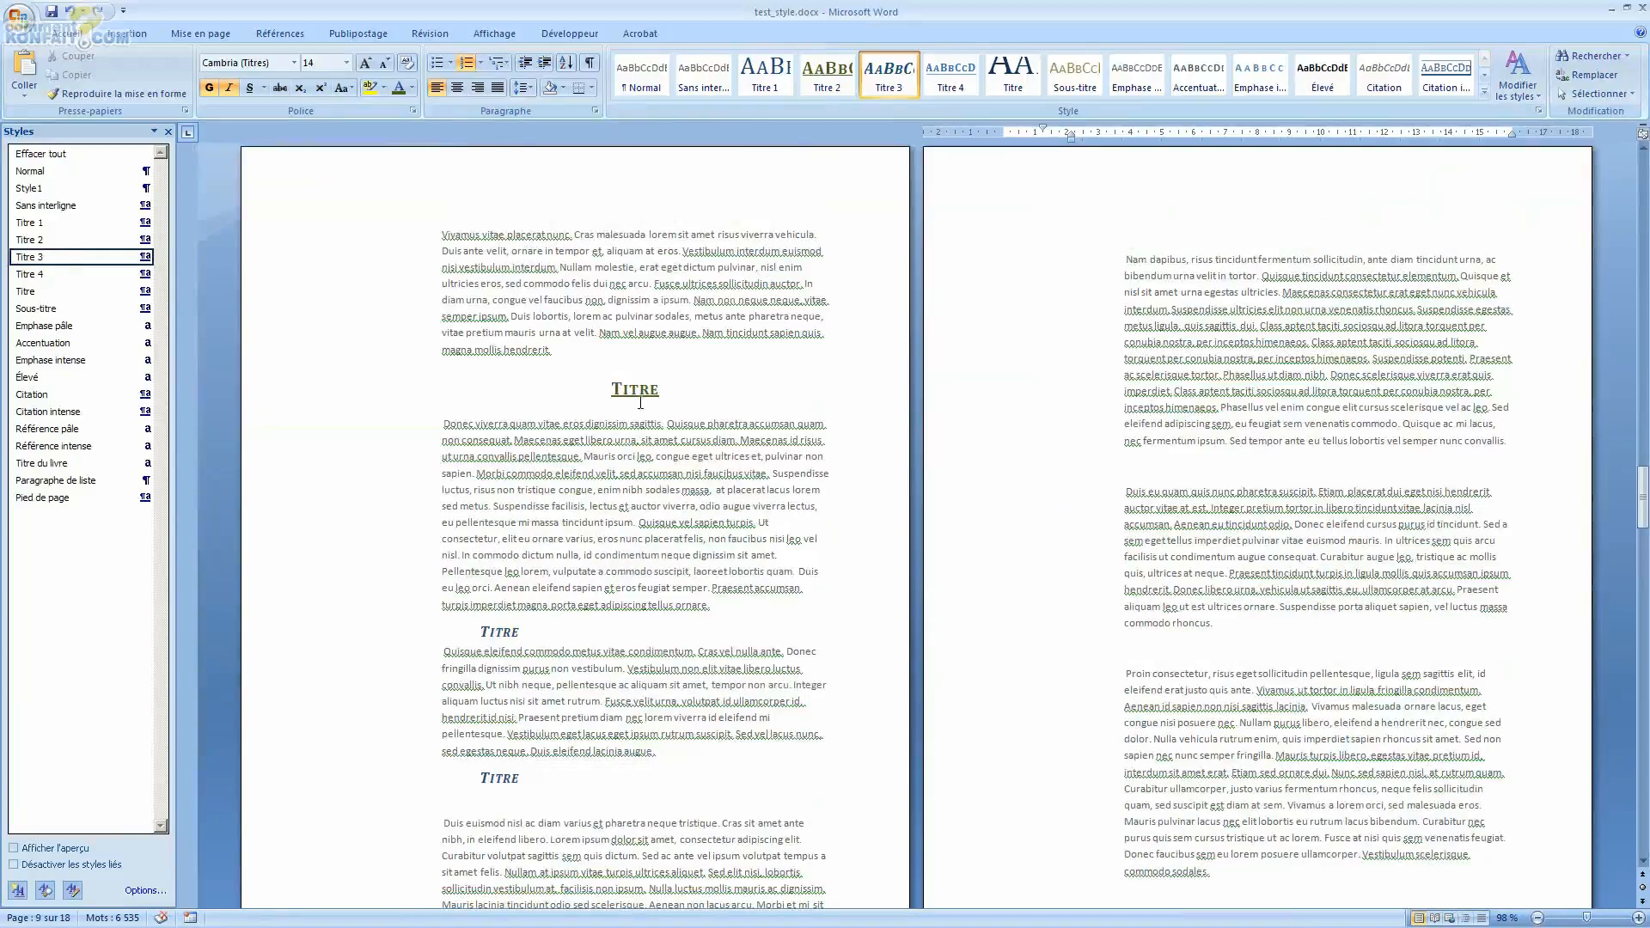
Step: Apply the 1., 1.1., 1.1.1. multilevel list to the Titre 2 heading on page 9 and continue the numbering
double_click(640, 403)
click(499, 63)
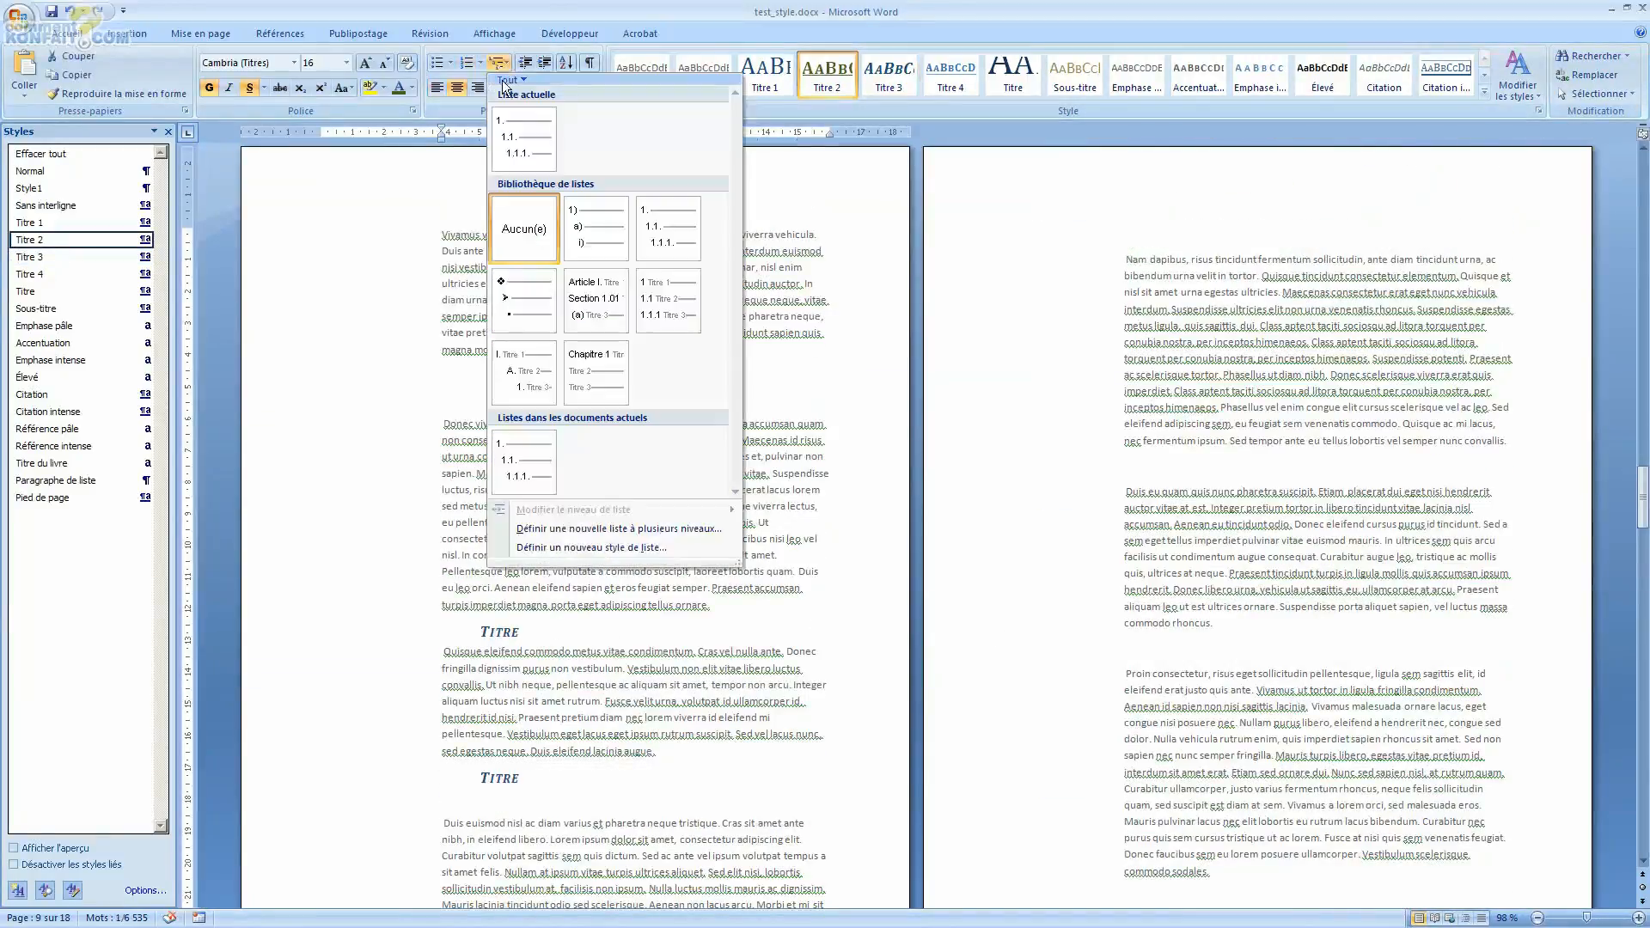
click(667, 228)
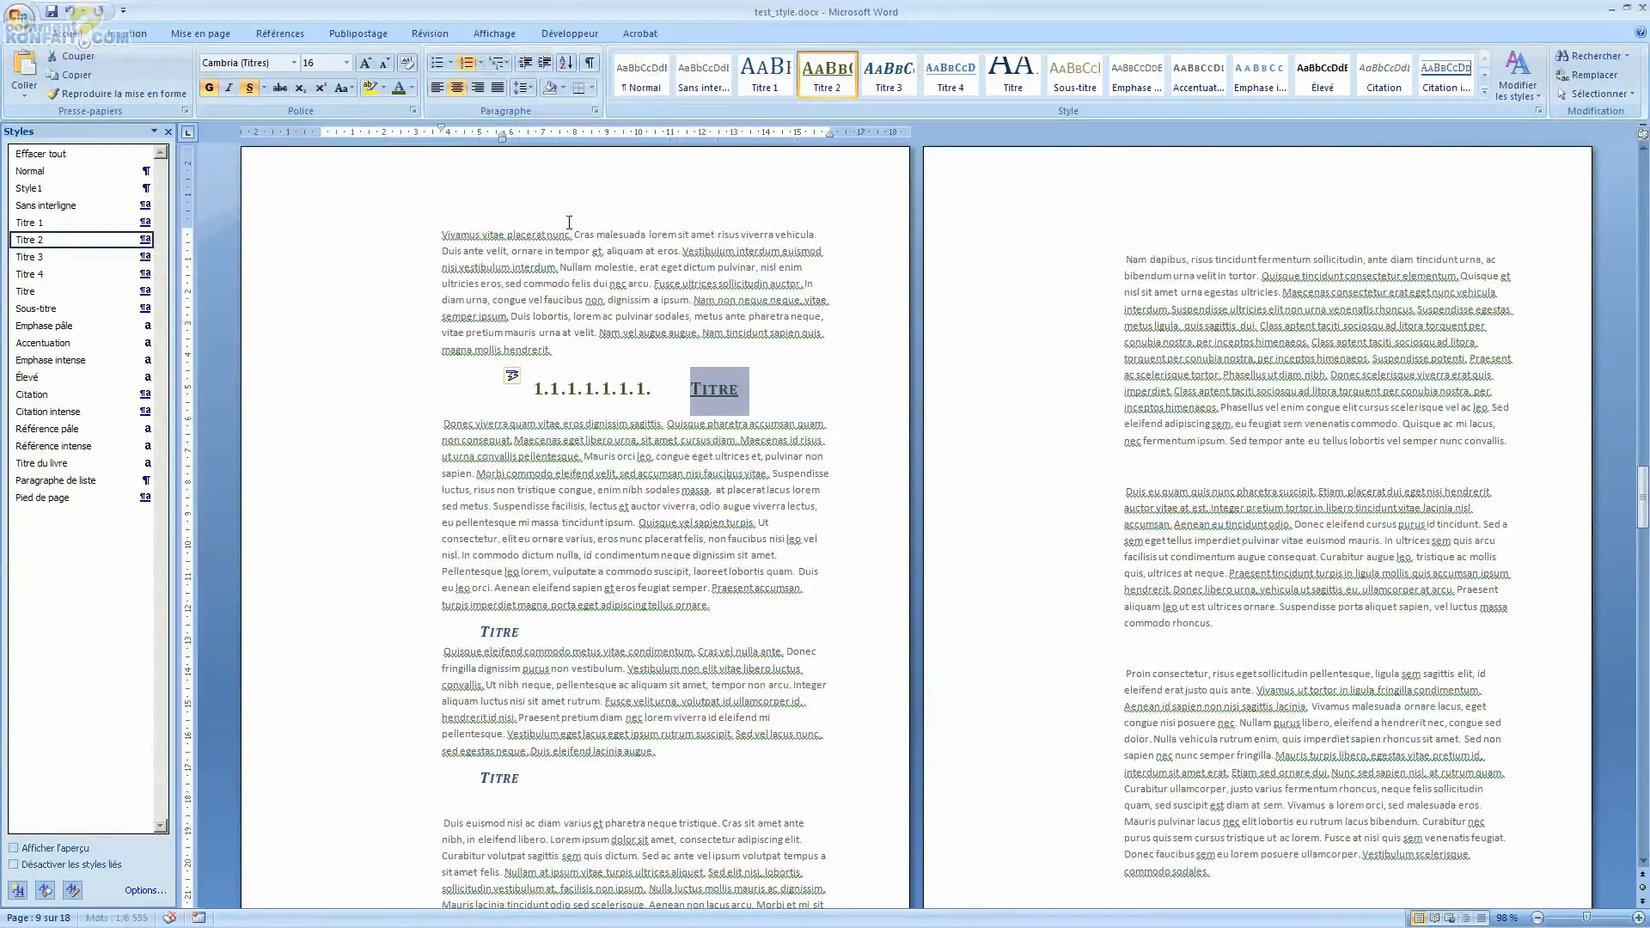
click(518, 377)
click(537, 398)
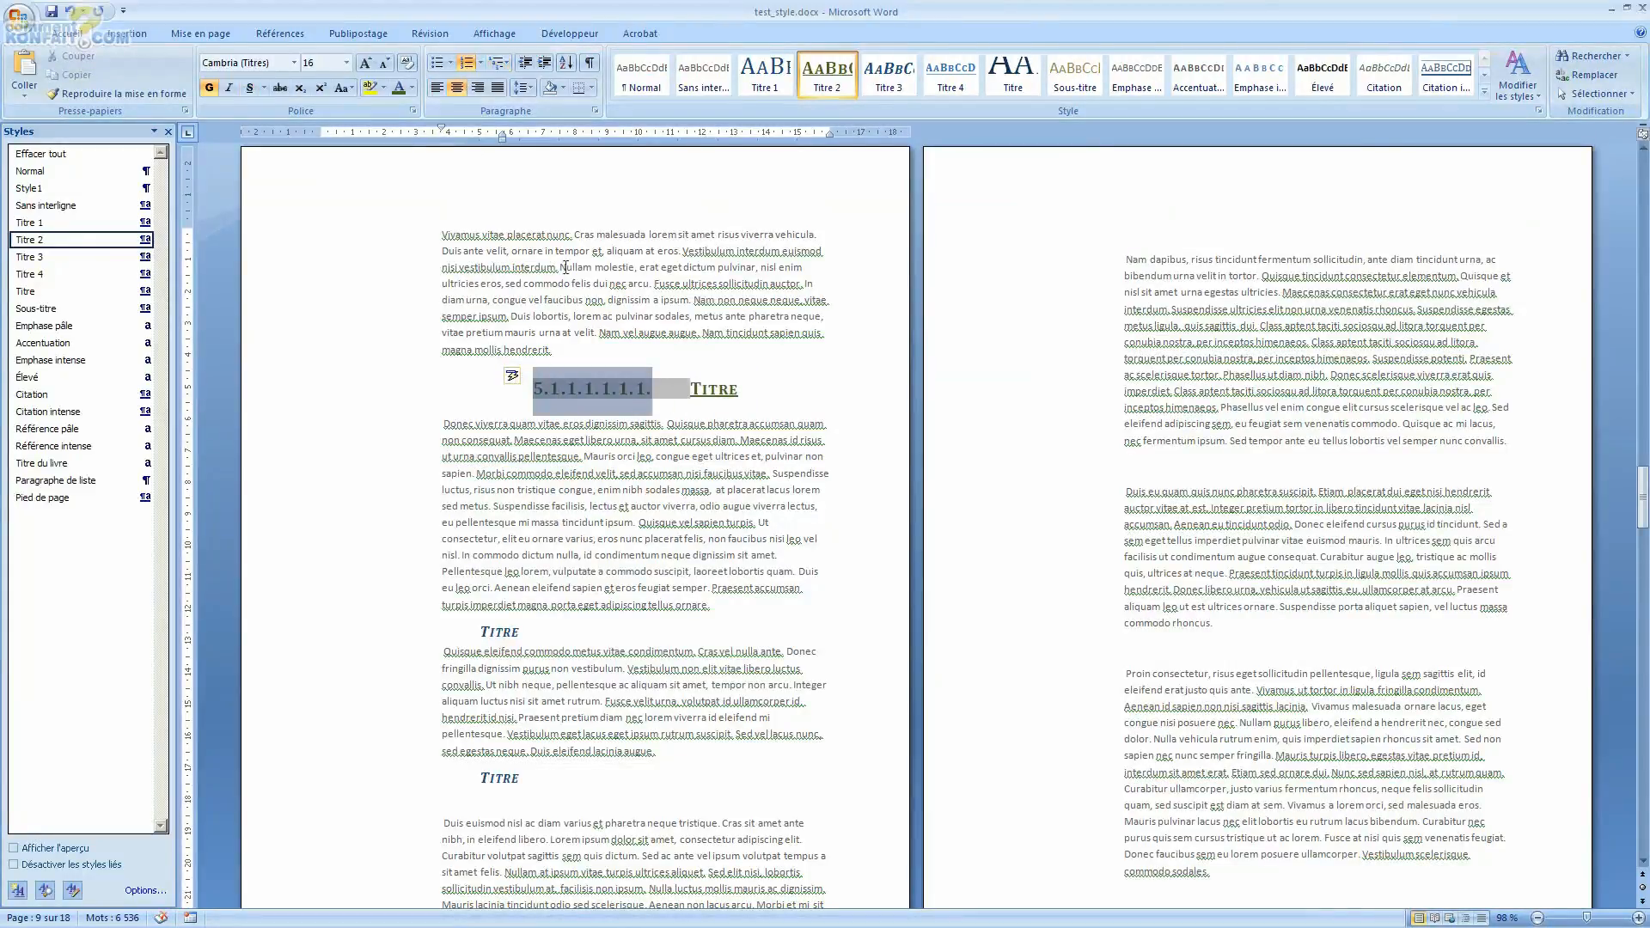
Step: Set the page 9 Titre 2 heading's list level to level 3 (1.1.1.)
right_click(563, 395)
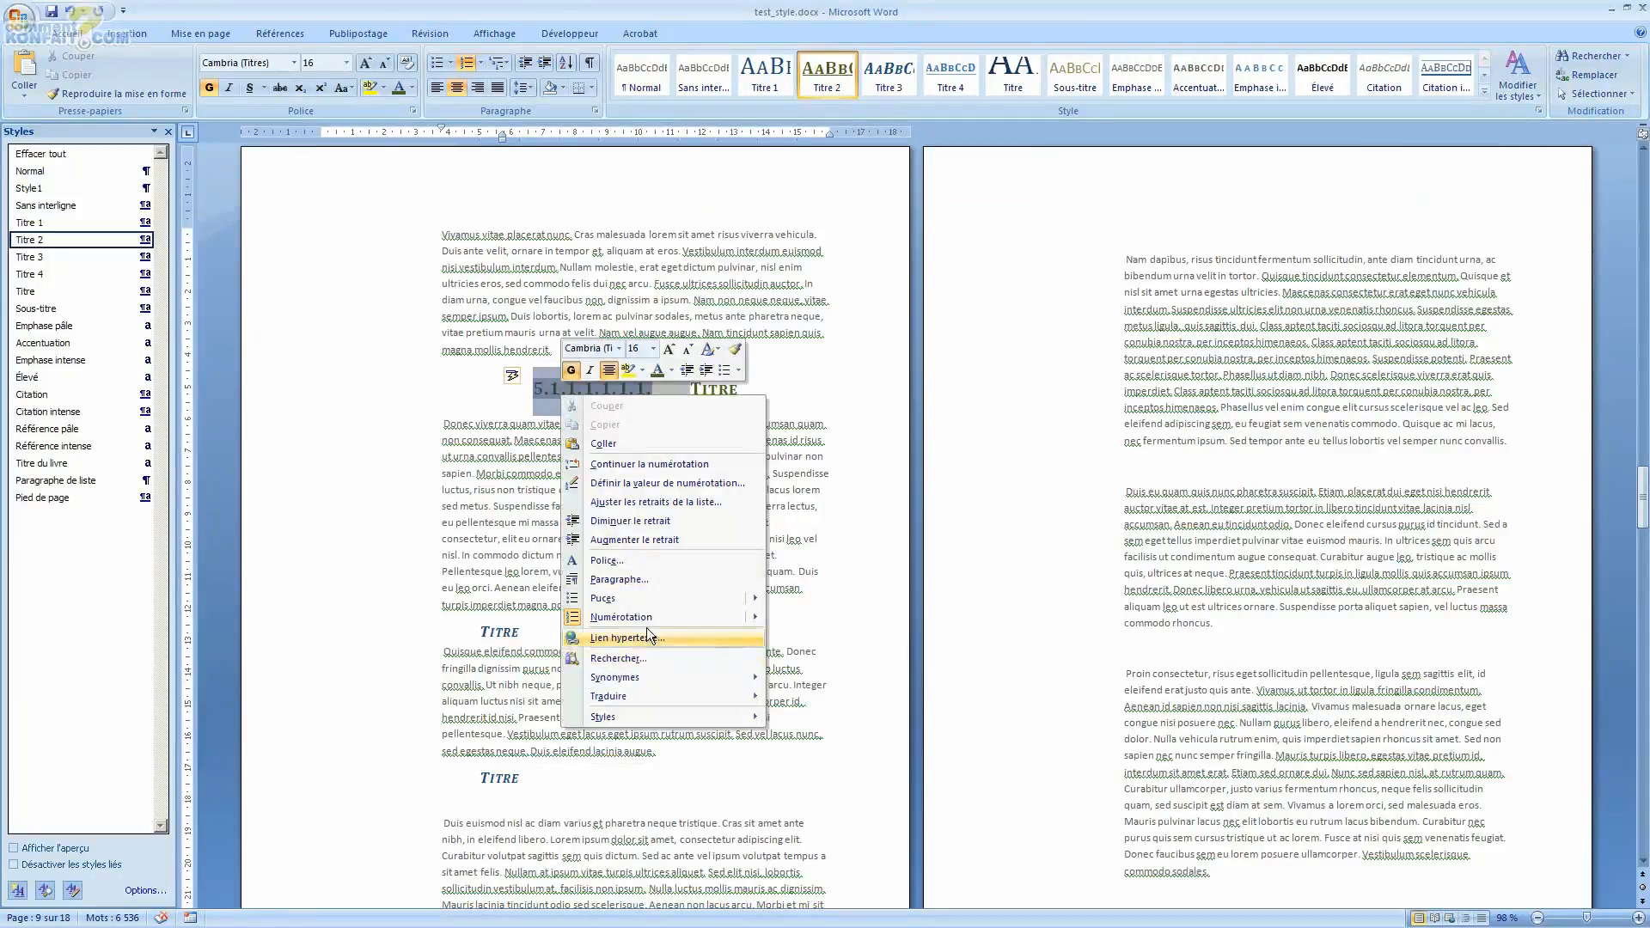
mouse_move(653, 618)
mouse_move(834, 851)
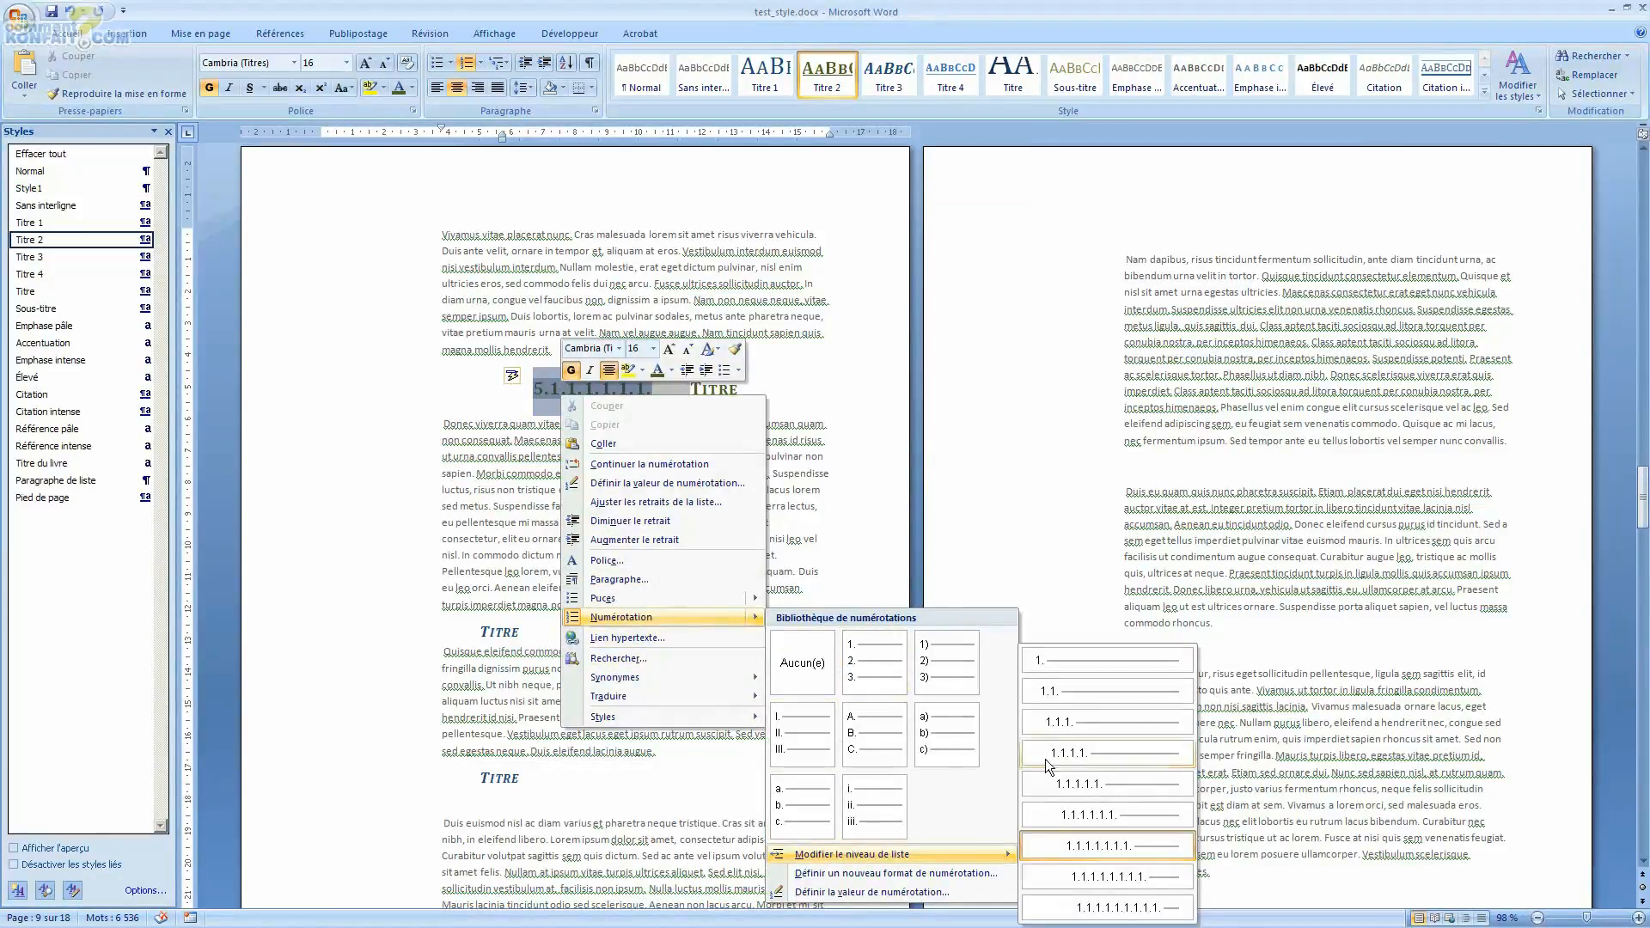
click(1058, 727)
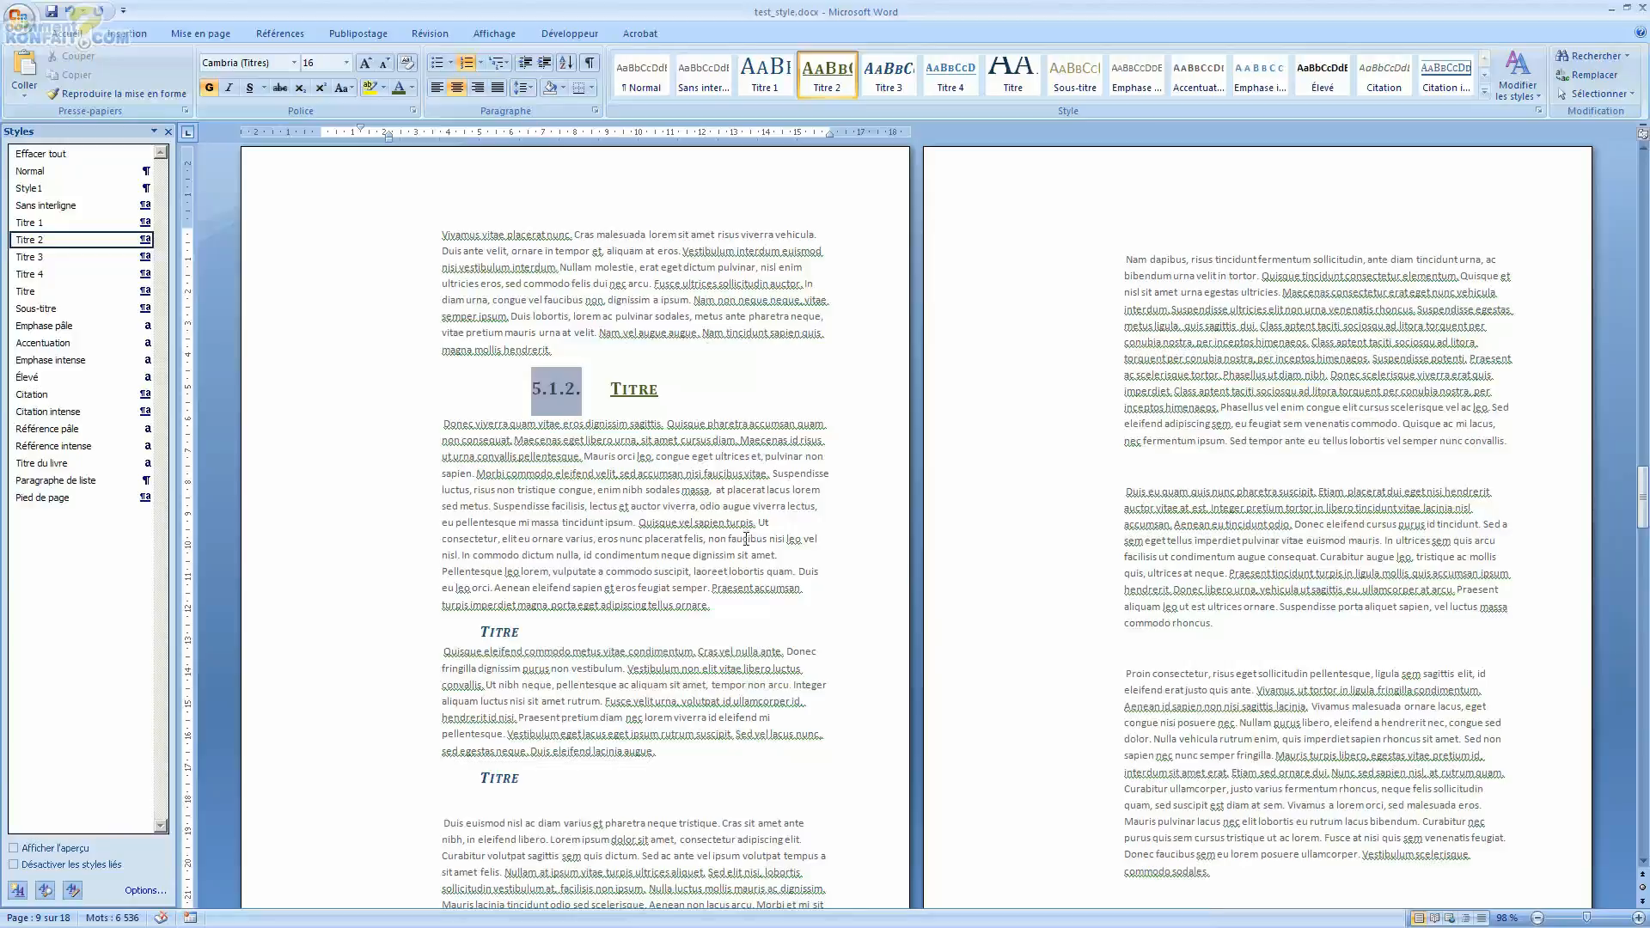
Step: Set the page 9 Titre 2 heading's list level to level 2 (1.1.)
right_click(567, 389)
mouse_move(672, 632)
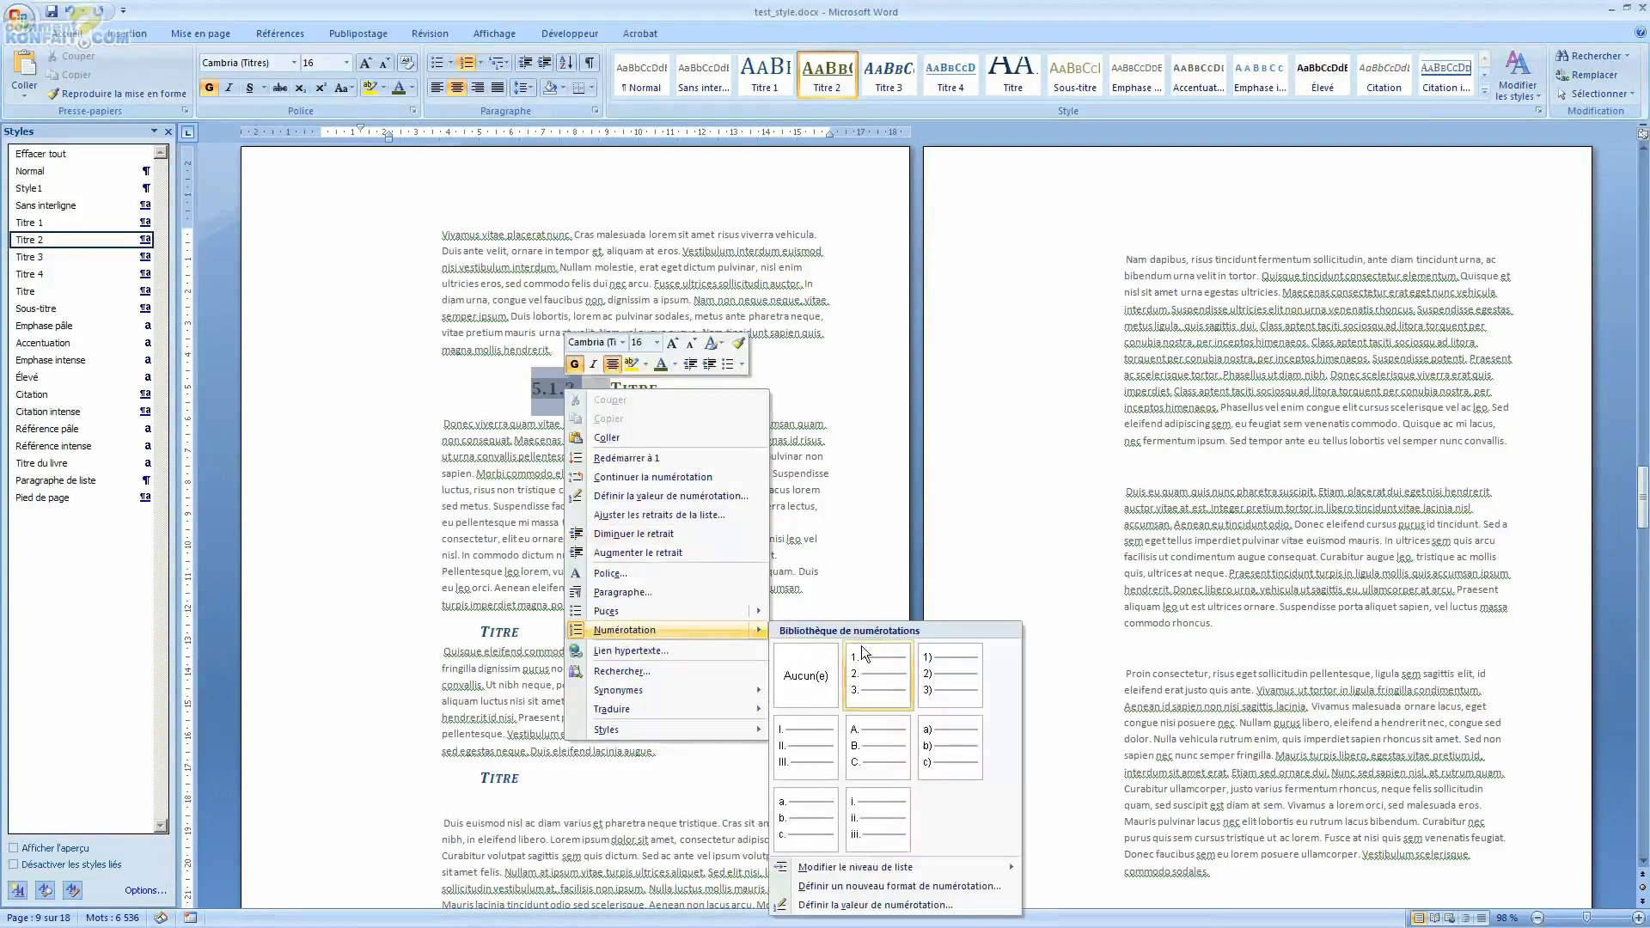
mouse_move(877, 867)
click(1094, 698)
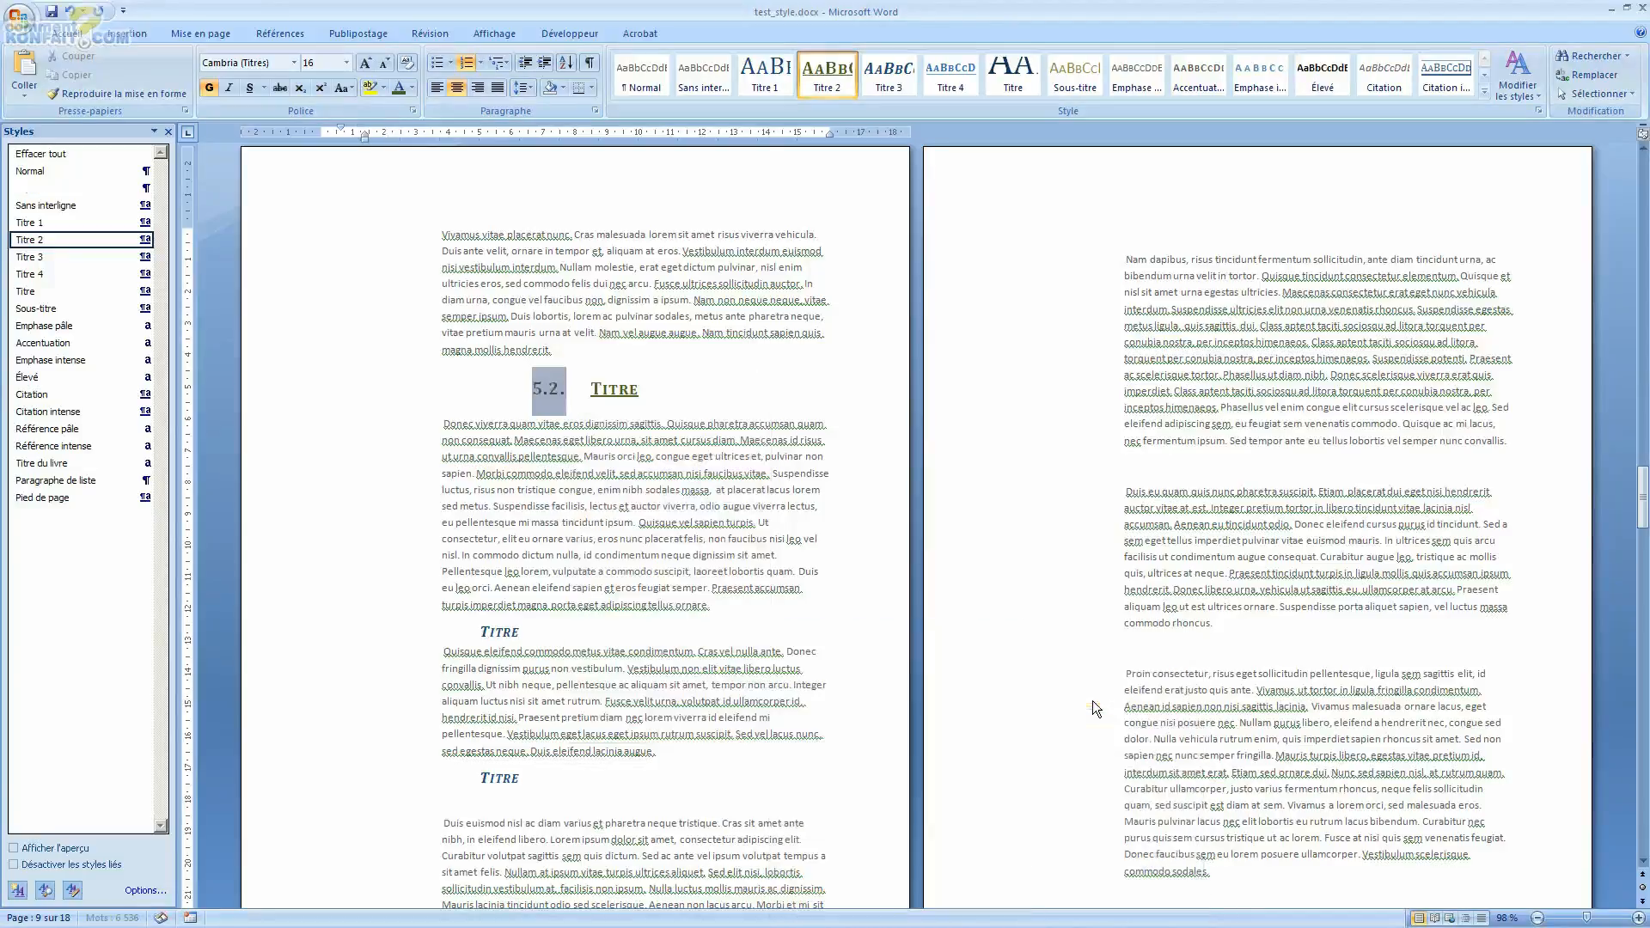
Step: Select the Titre 3 heading further down page 9 and apply the current multilevel list to it
scroll(664, 600, up, 14)
scroll(644, 592, down, 7)
scroll(644, 593, down, 5)
double_click(500, 508)
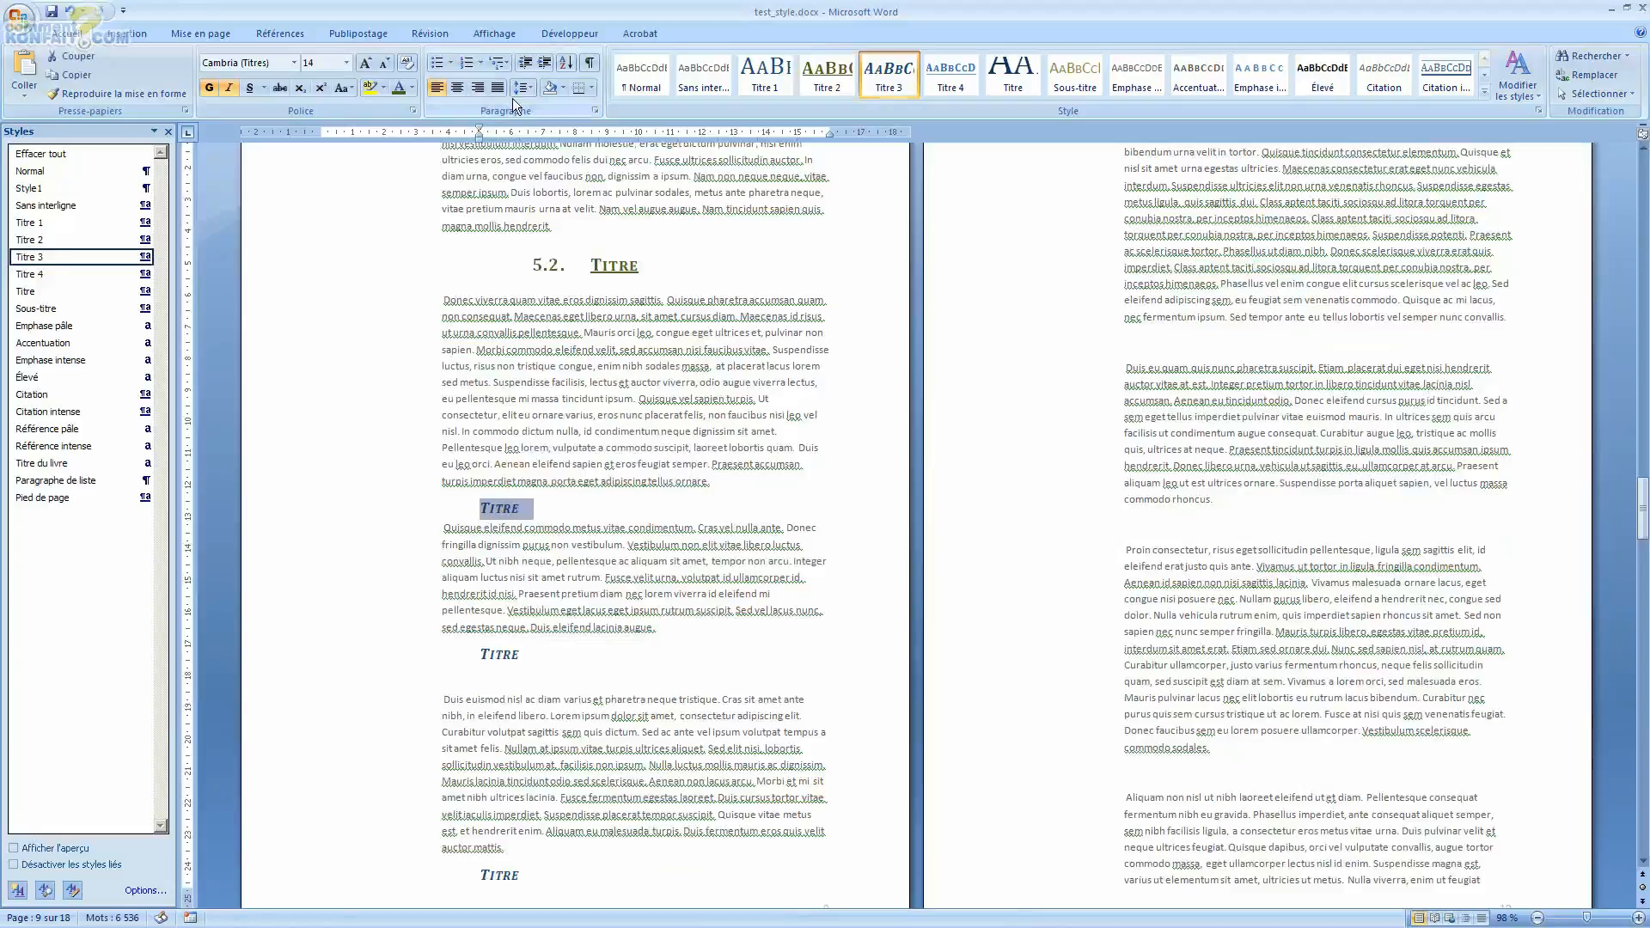
click(497, 67)
click(536, 156)
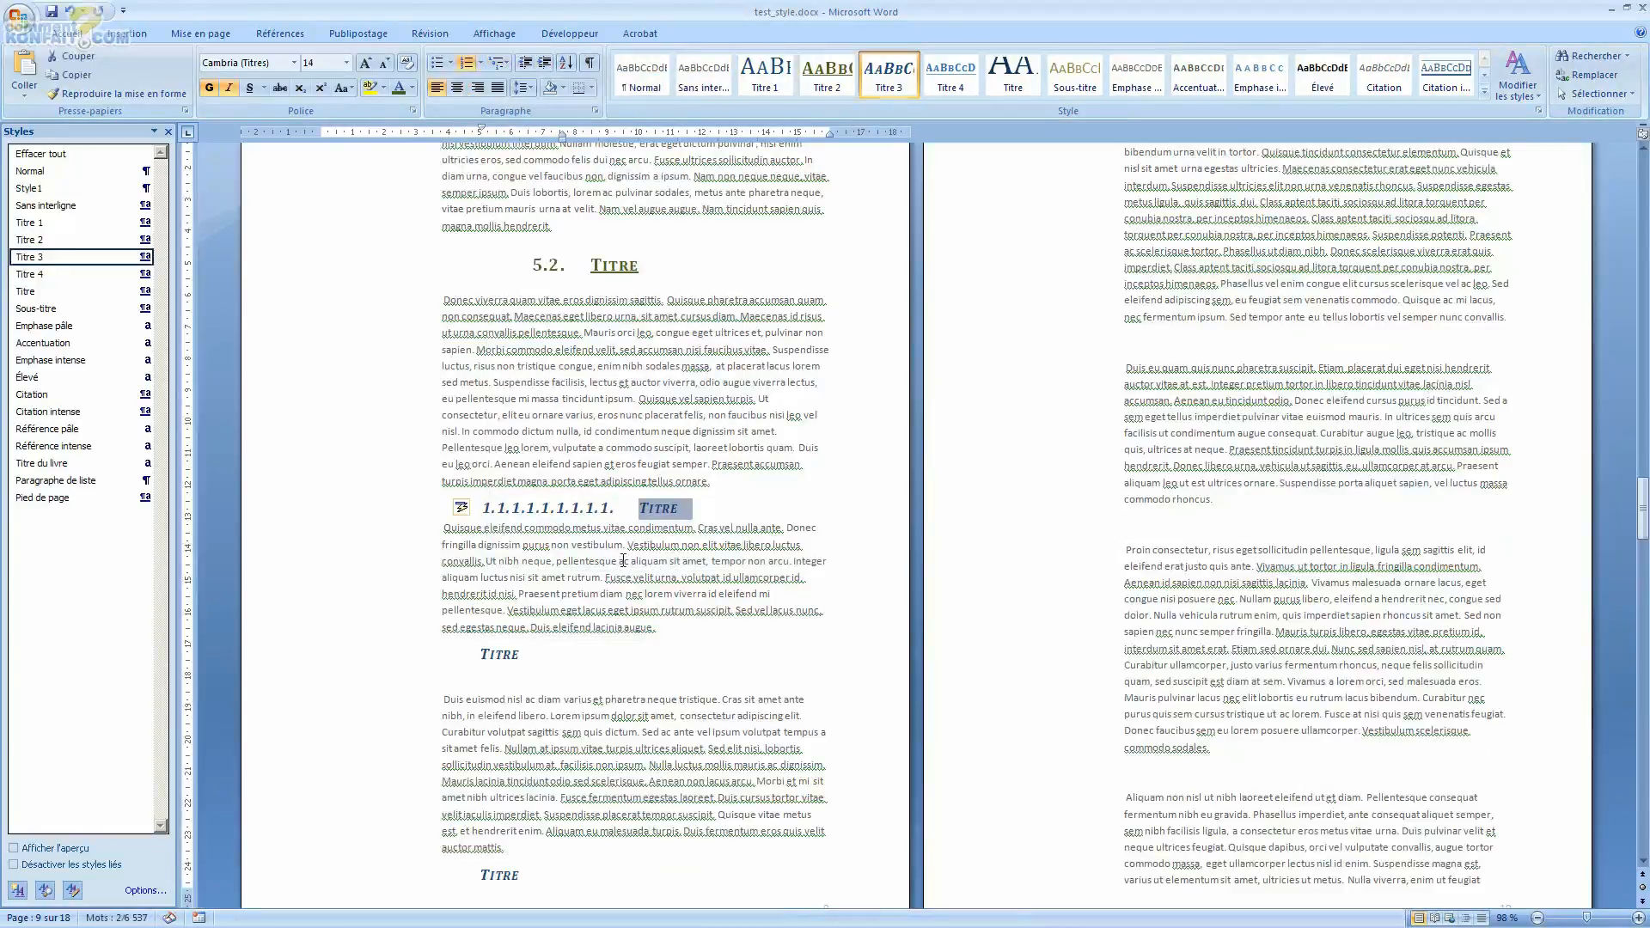
Step: Continue the numbering on the first Titre 3 heading on page 9 and set its list level to 1.1.1
click(507, 516)
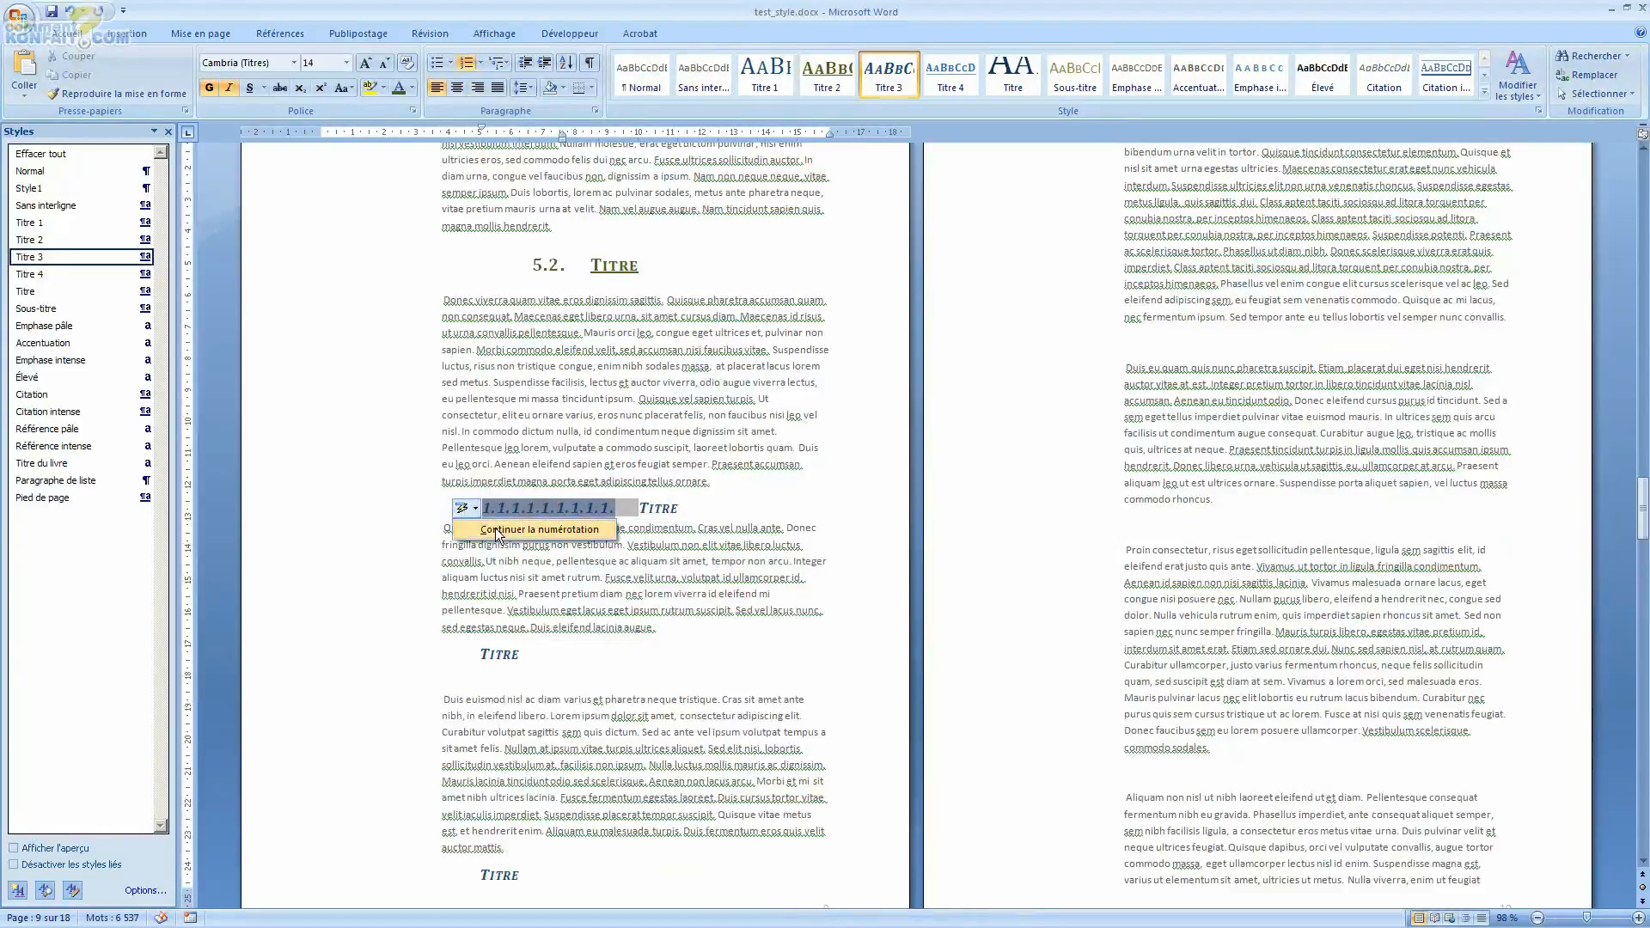
right_click(509, 508)
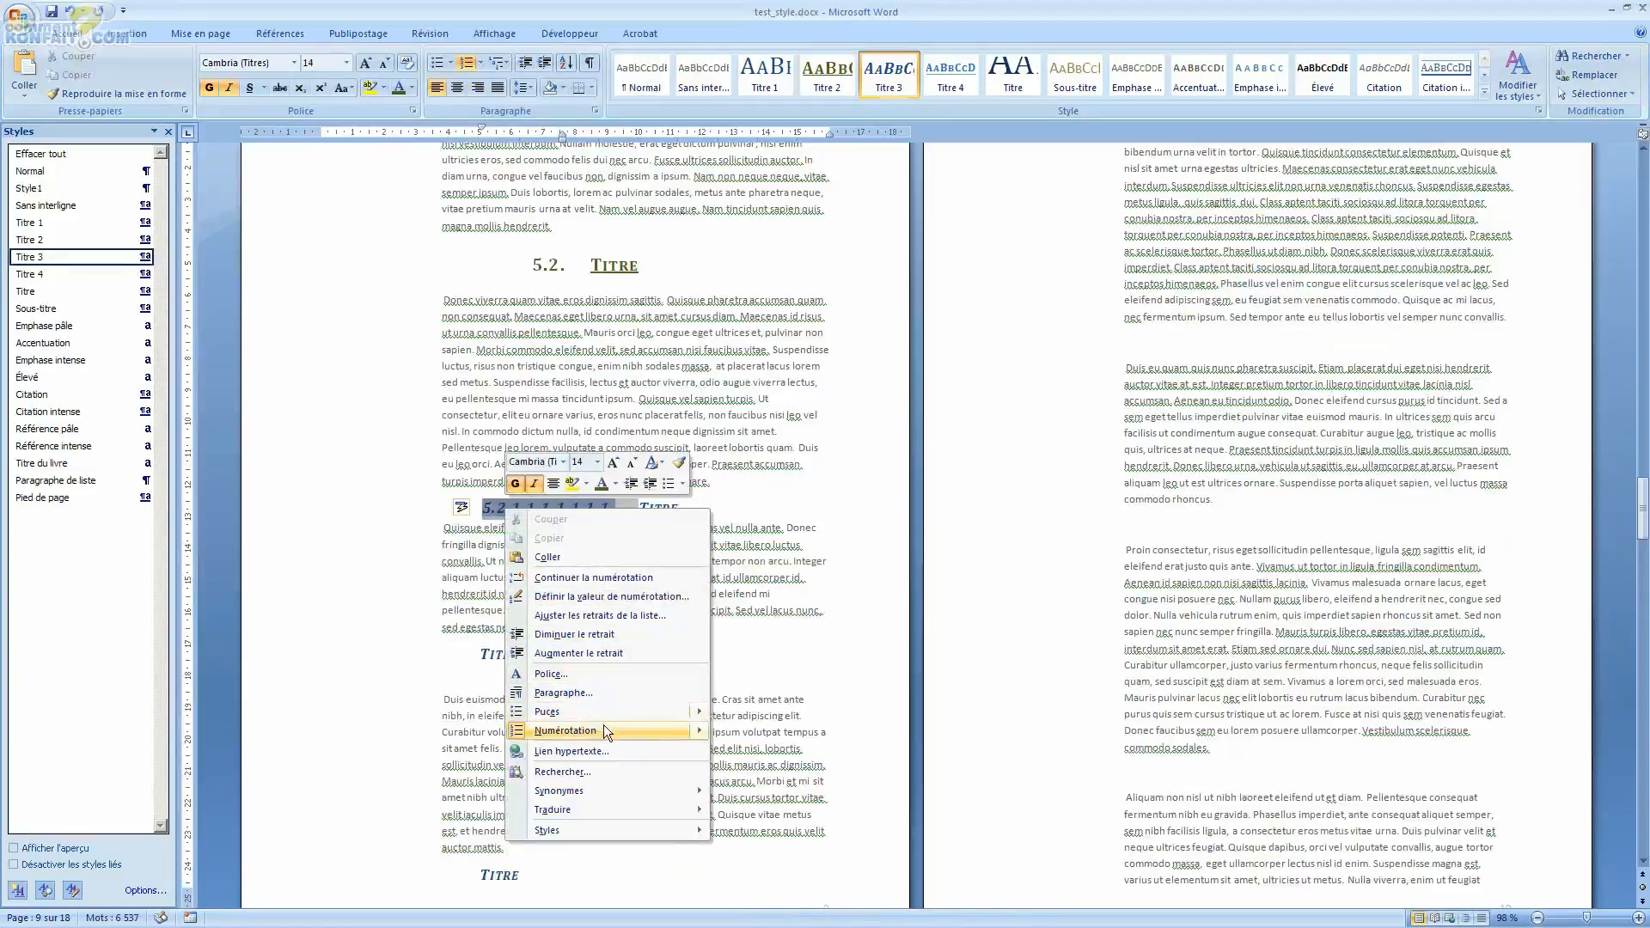
mouse_move(604, 726)
mouse_move(790, 875)
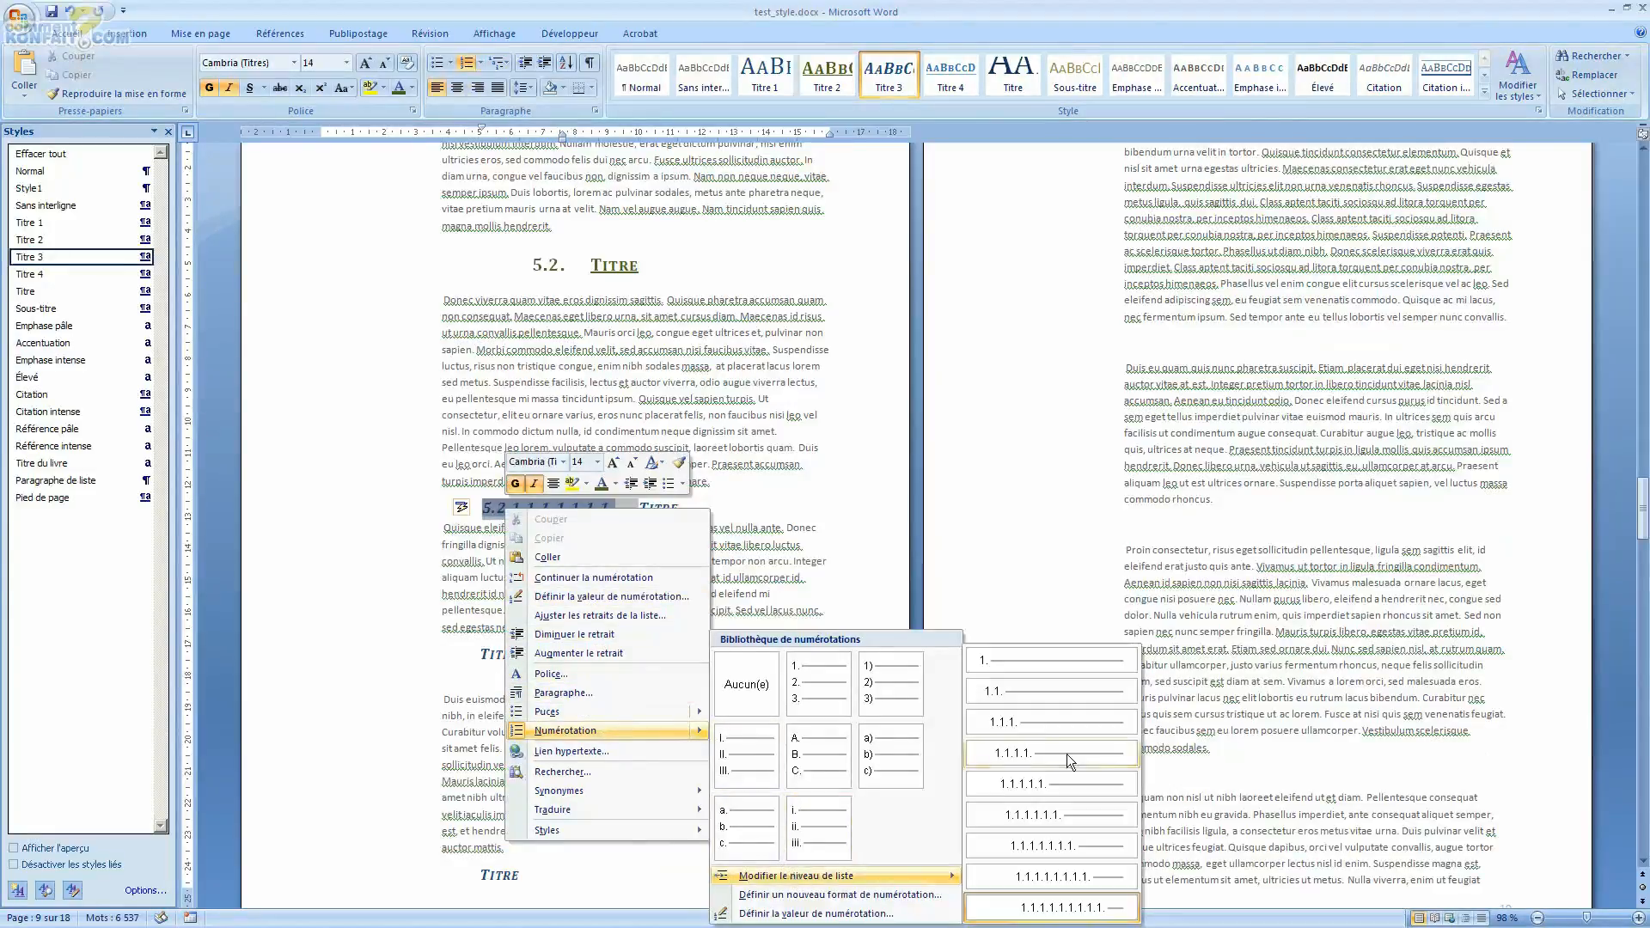
click(1058, 724)
Step: Apply the current multilevel list to the next Titre 3 heading on page 9 and continue the numbering
scroll(1047, 378, up, 5)
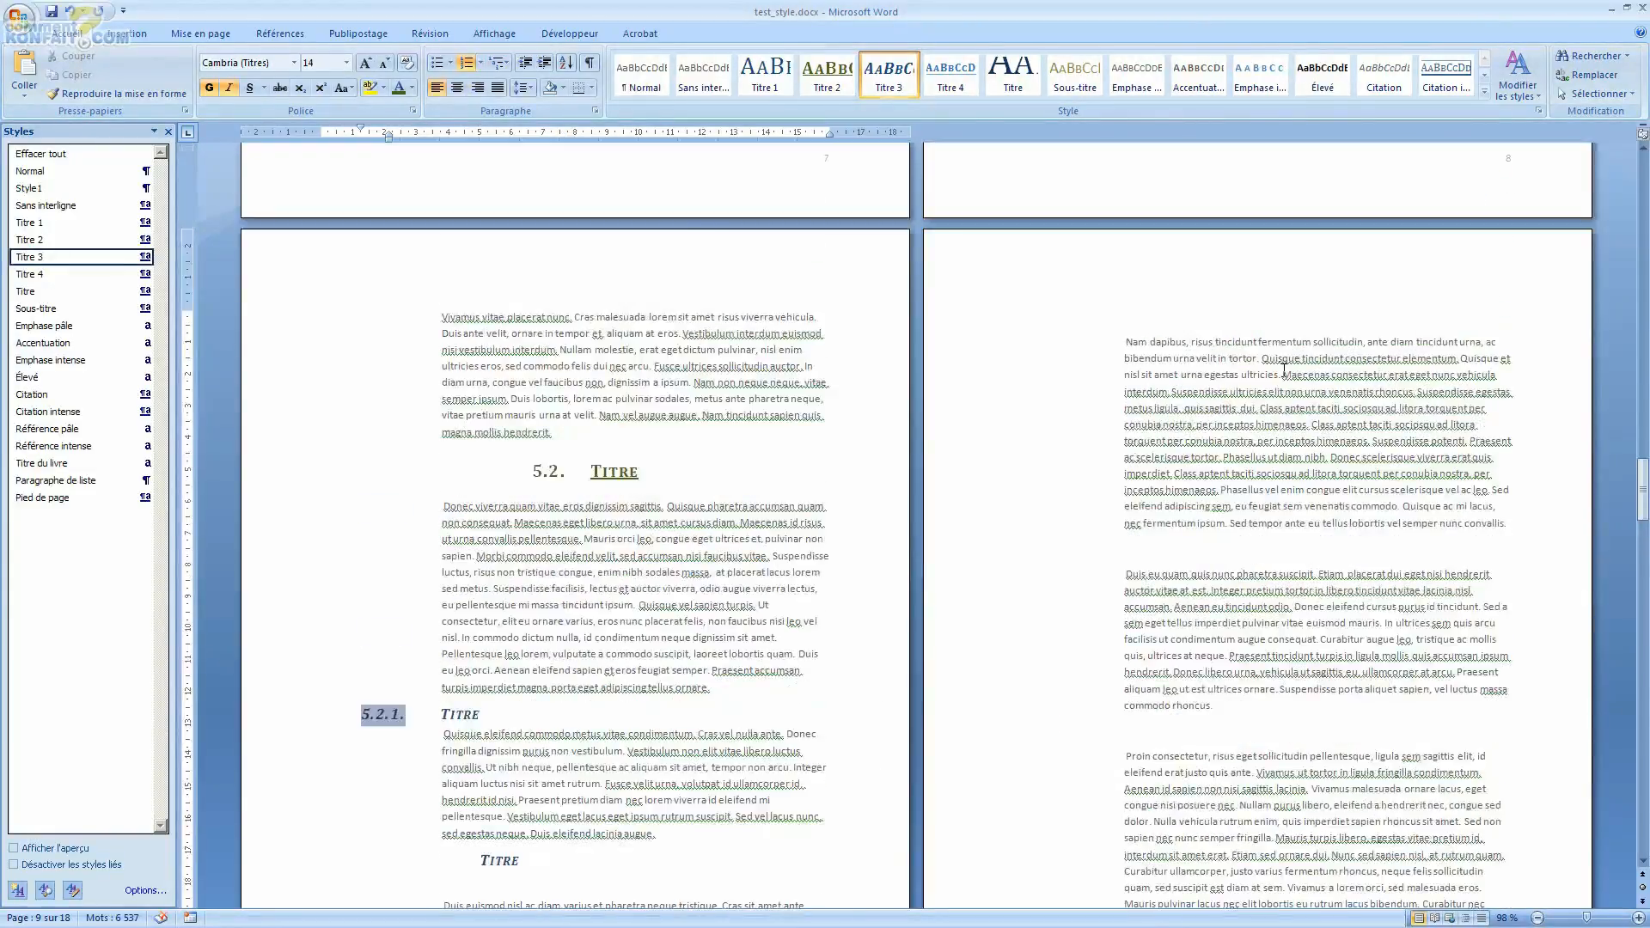
scroll(1047, 379, down, 8)
click(470, 531)
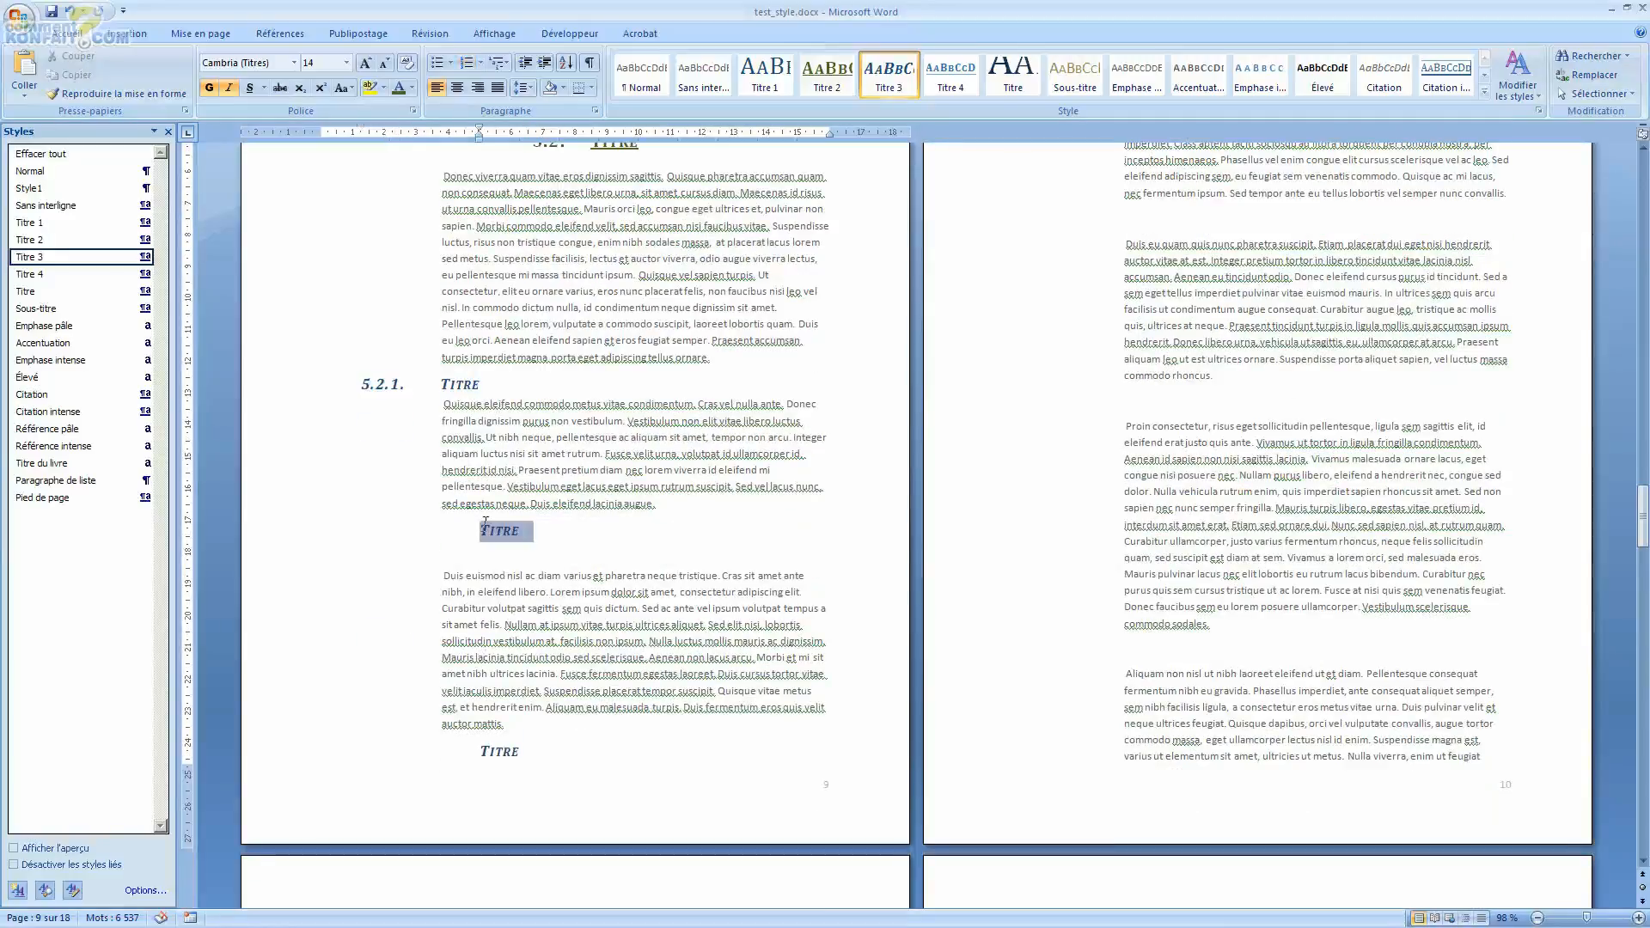
click(481, 68)
click(550, 172)
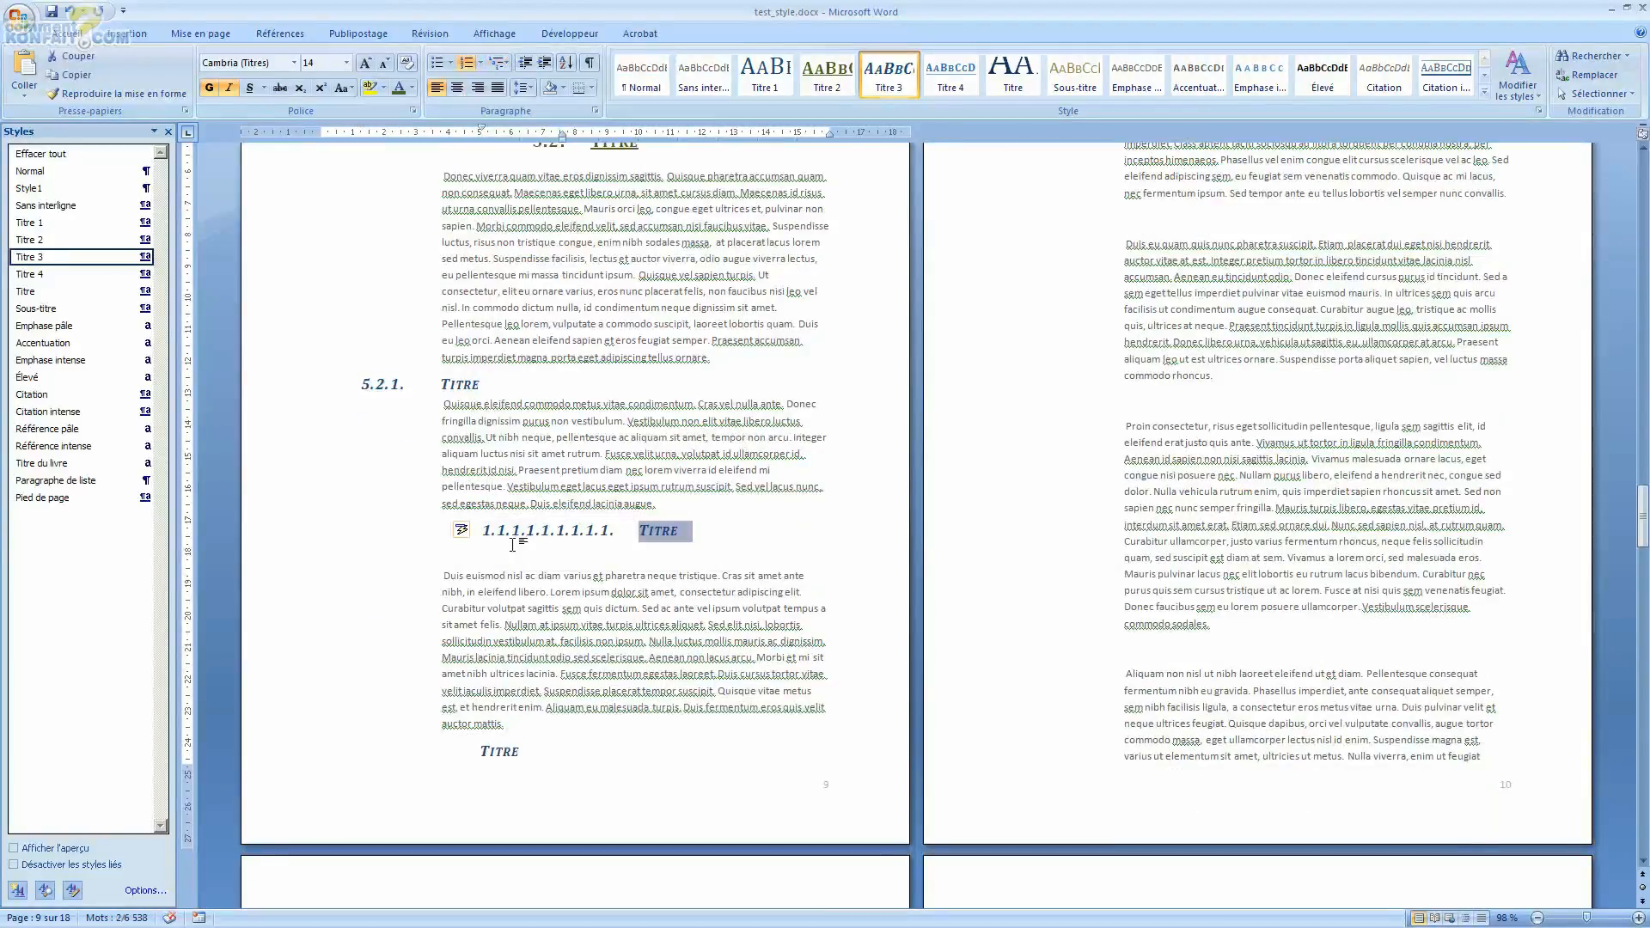
click(472, 532)
click(498, 550)
Step: Set that Titre 3 heading's list level to level 3 (1.1.1.)
right_click(519, 529)
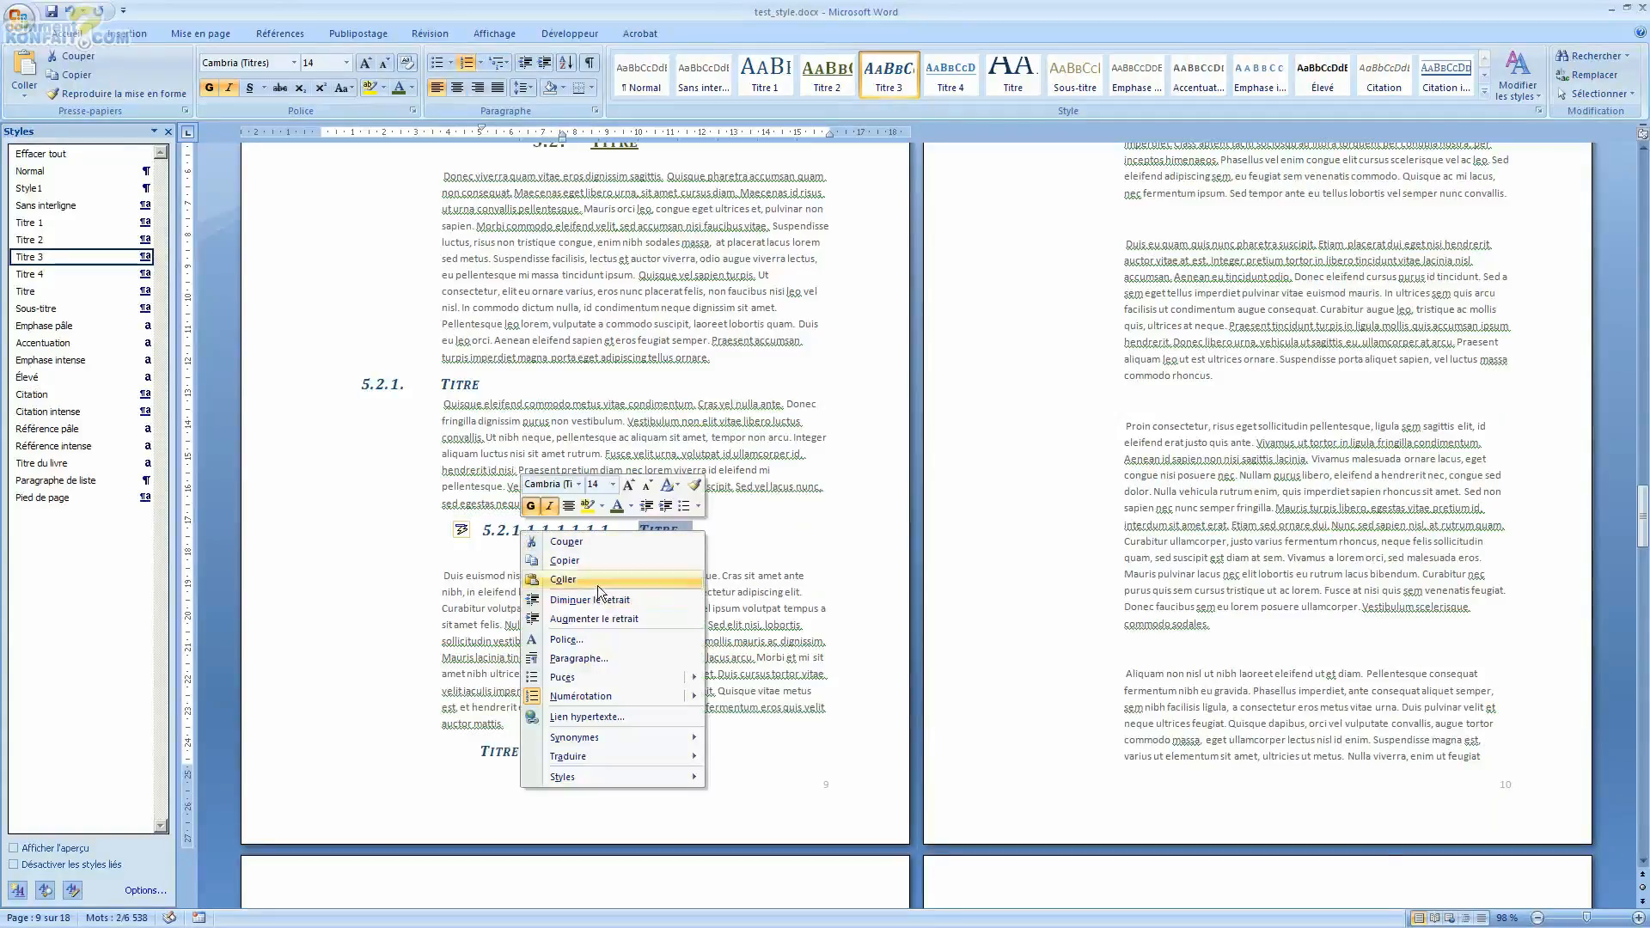
mouse_move(654, 705)
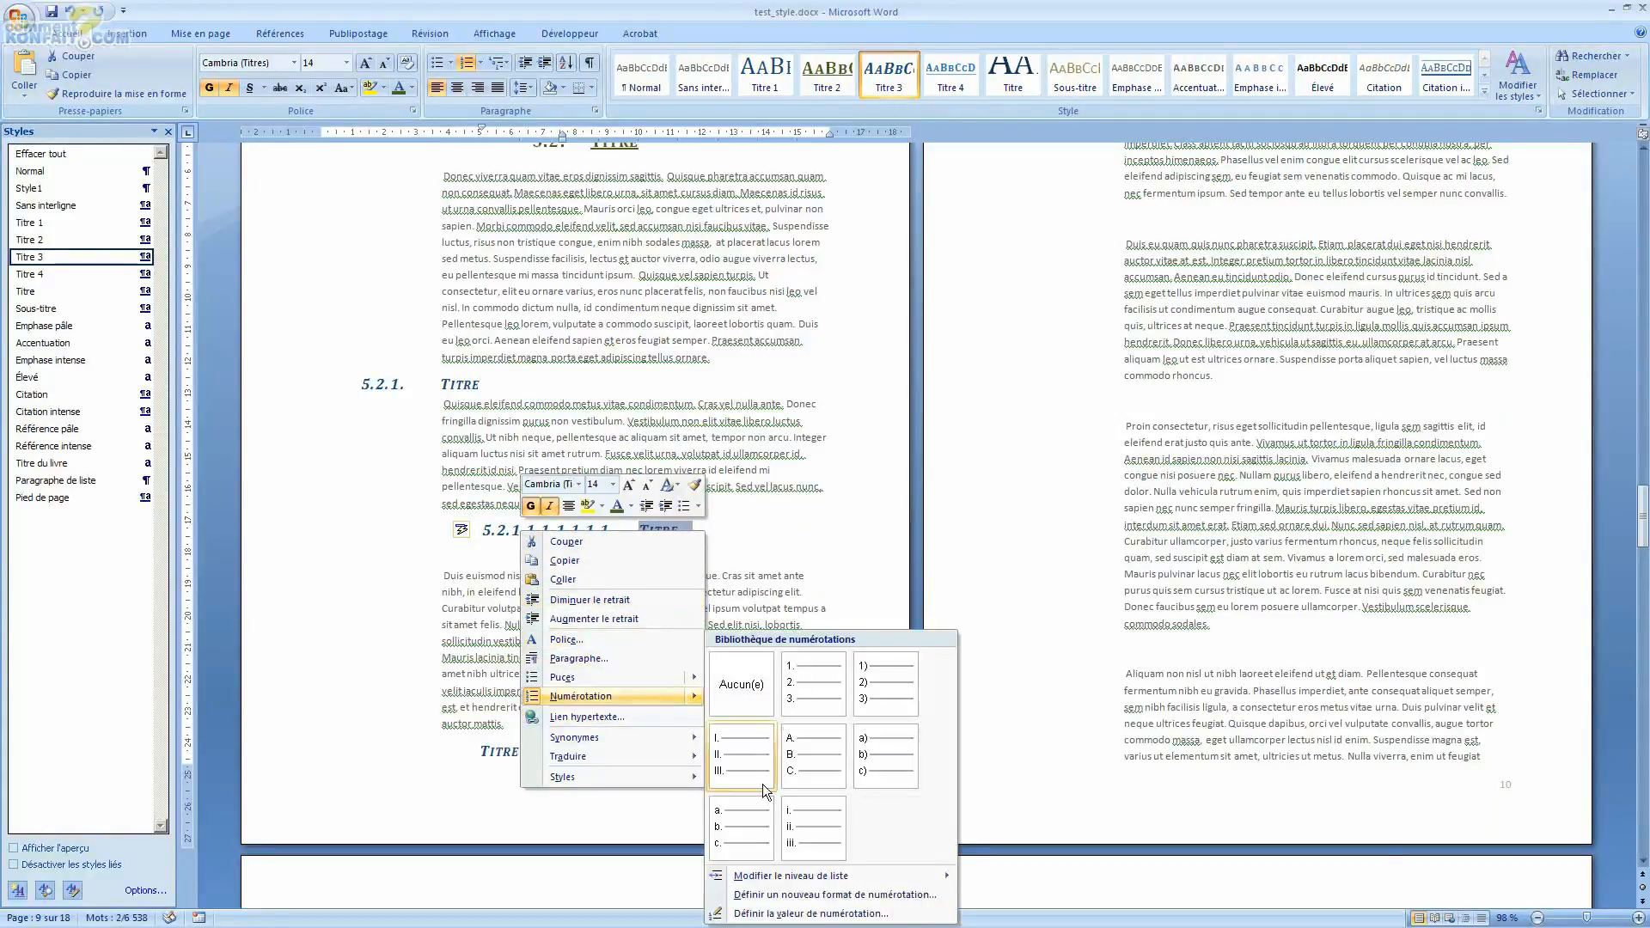
mouse_move(772, 877)
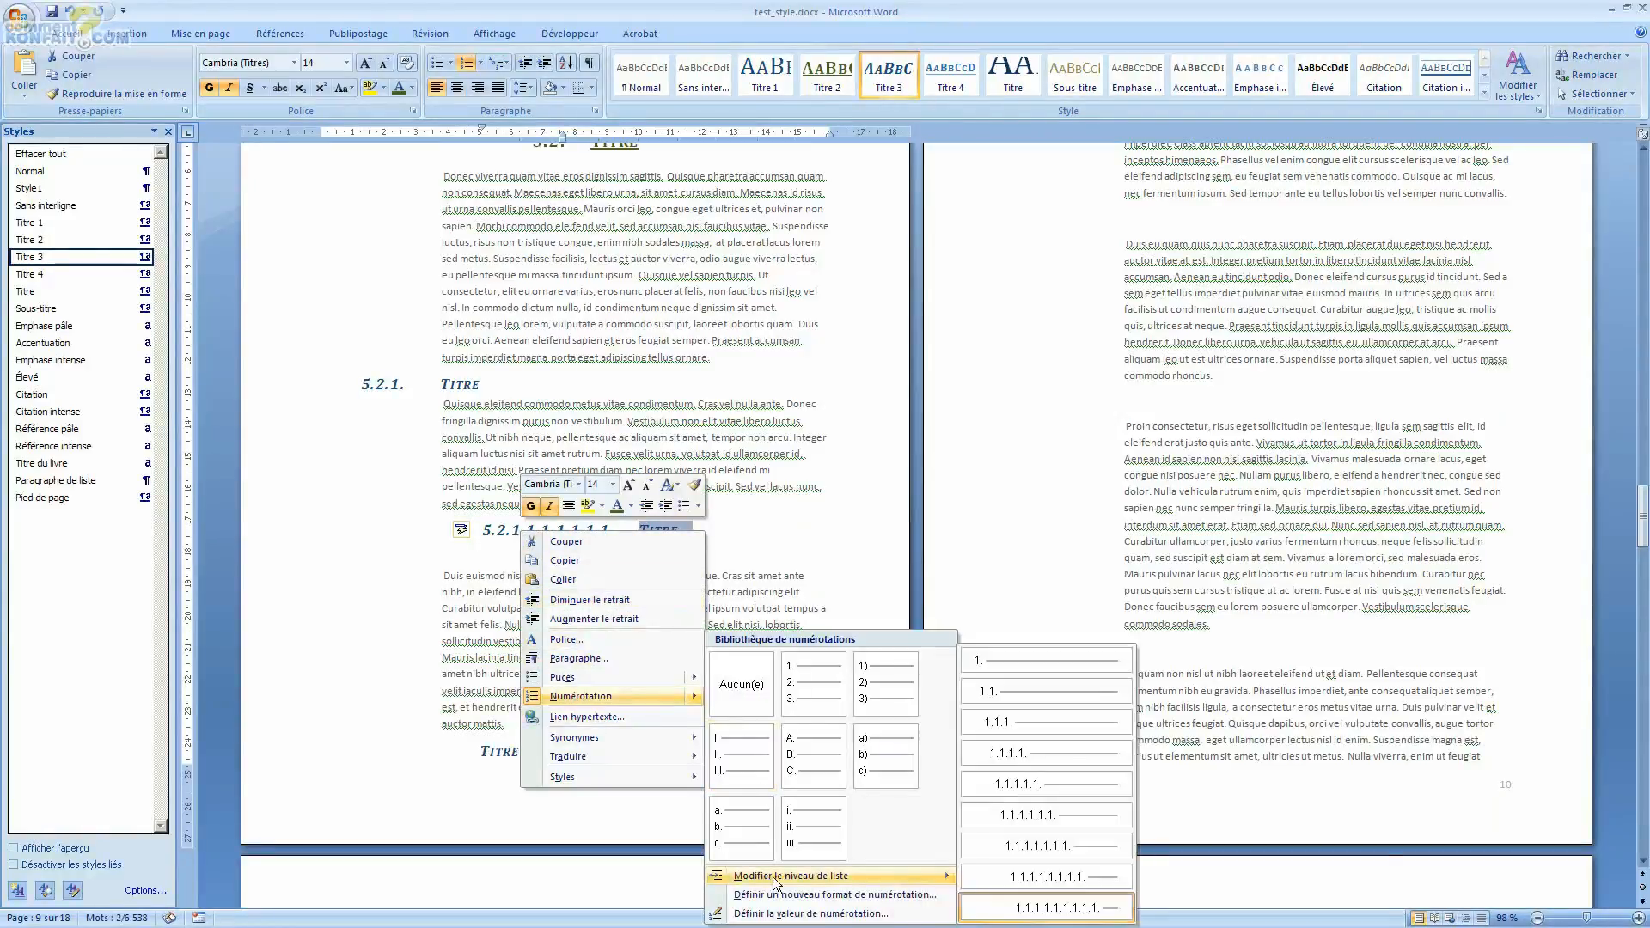
click(1086, 721)
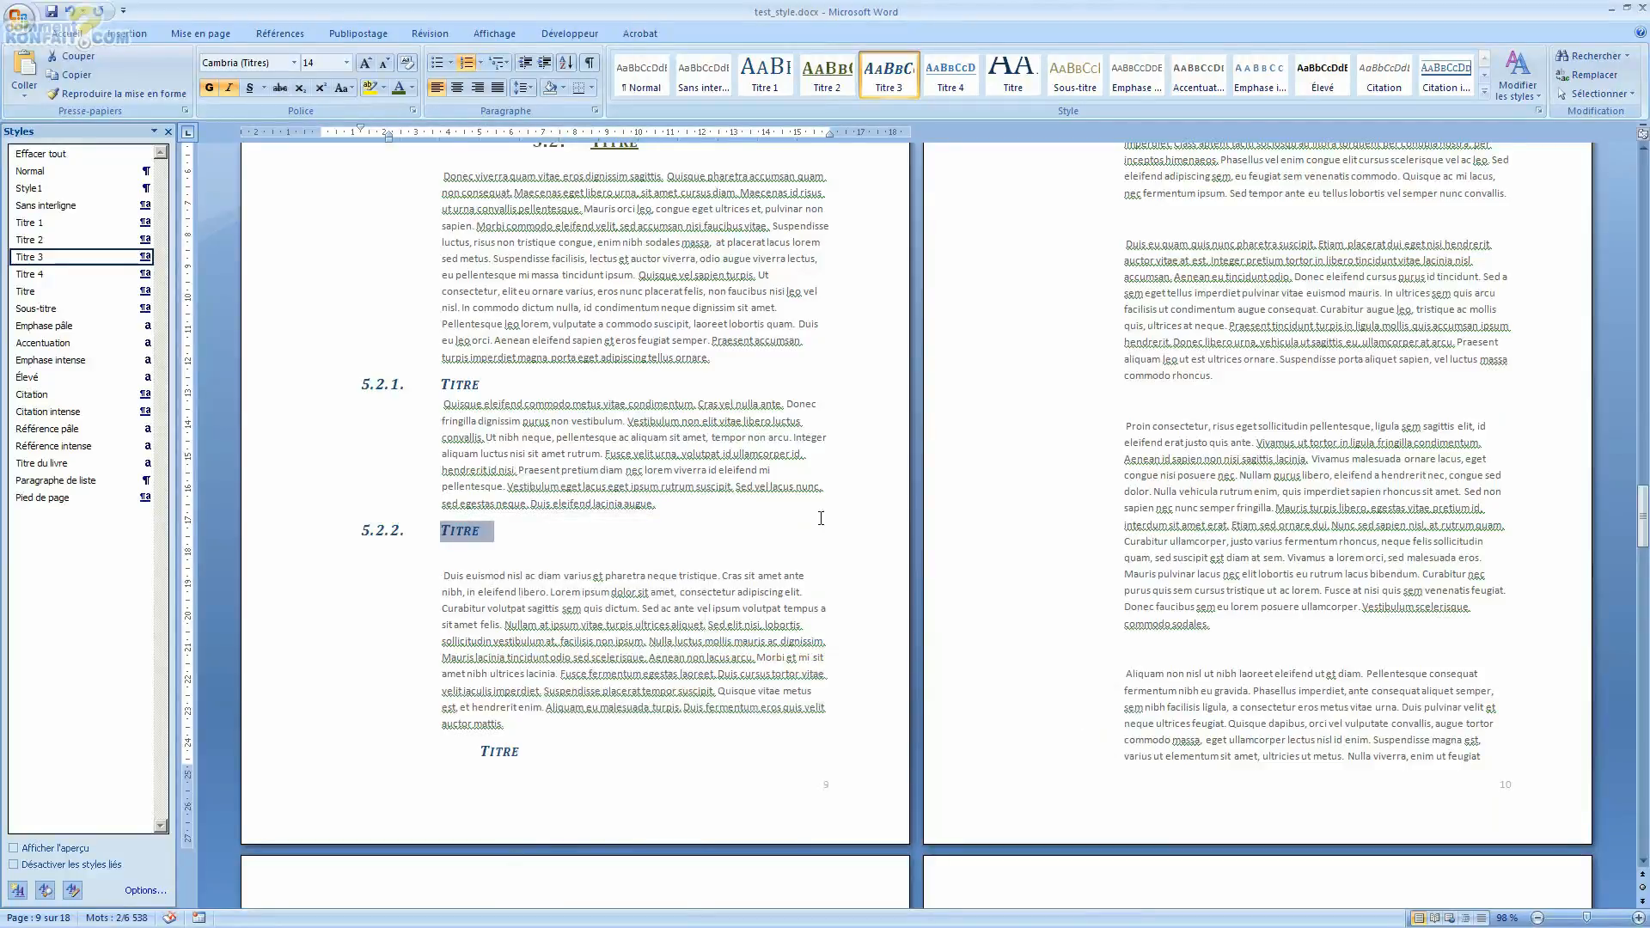
Step: Apply the current multilevel list to the Titre 3 heading at the bottom of page 9 and continue the numbering
scroll(461, 646, down, 3)
double_click(500, 621)
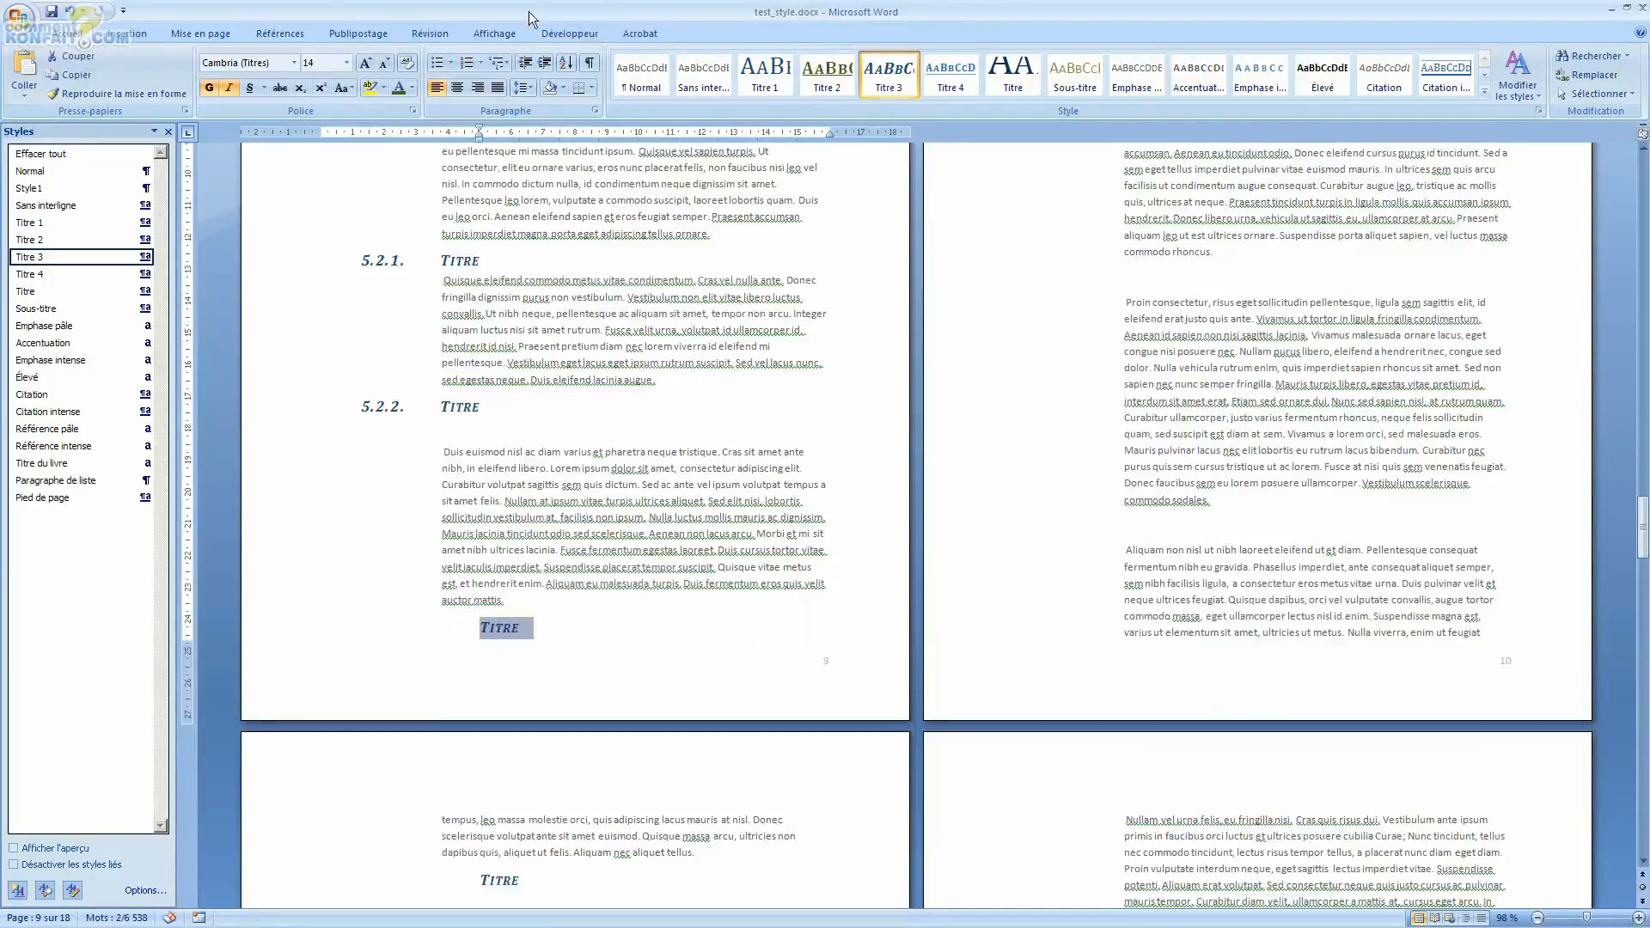
click(505, 62)
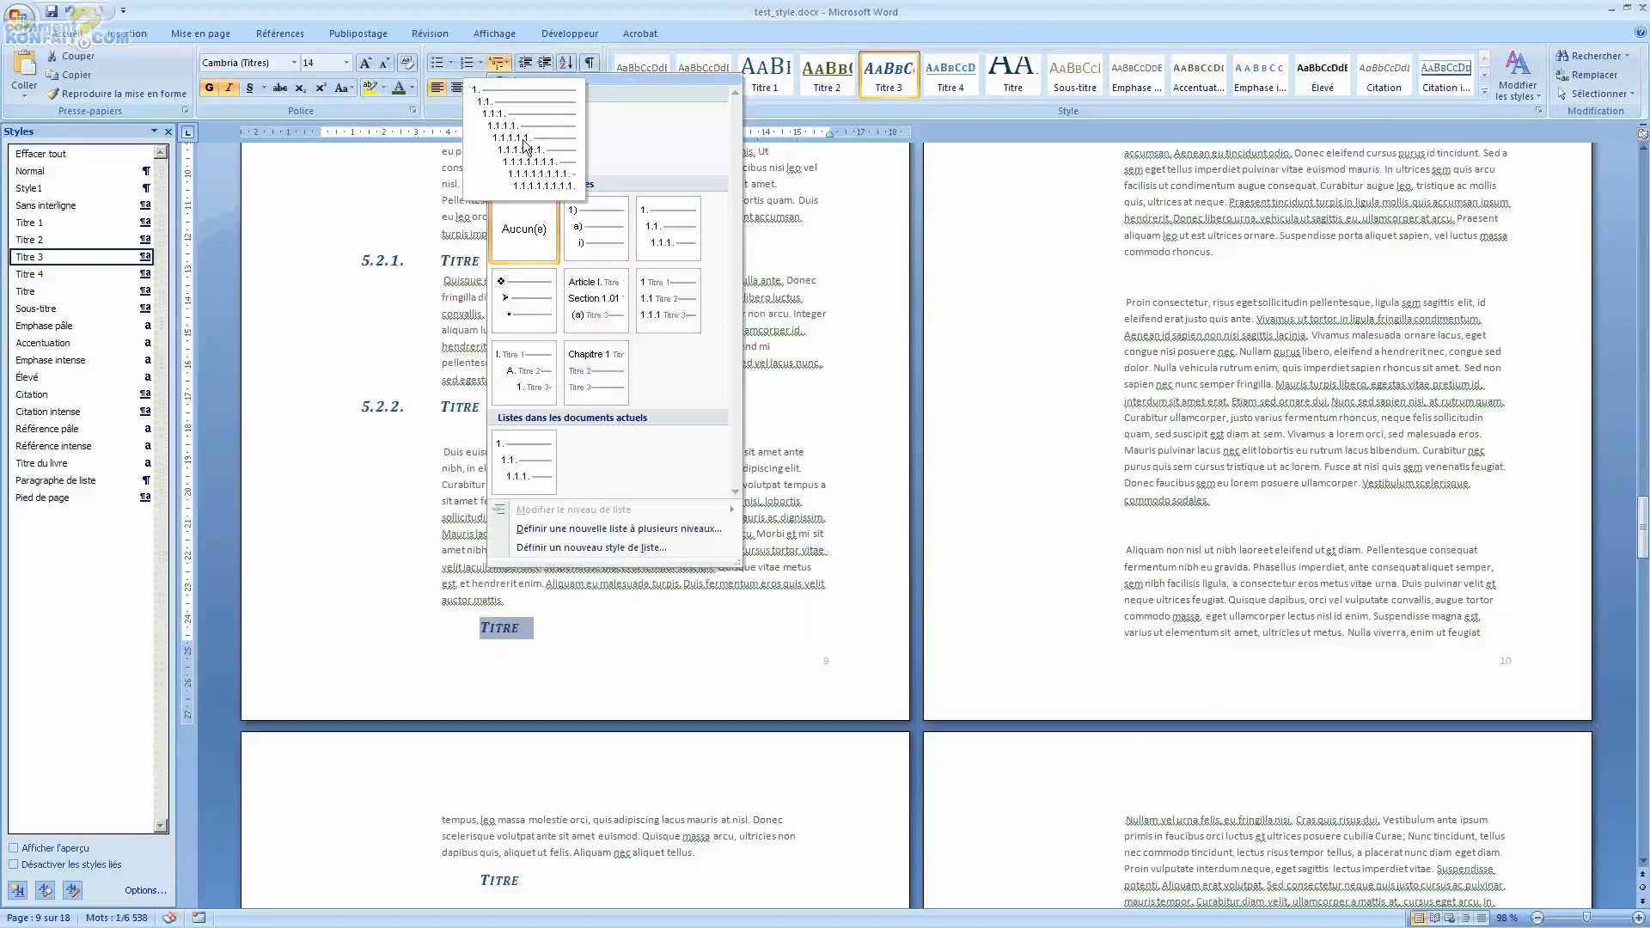
click(526, 145)
click(506, 630)
click(463, 627)
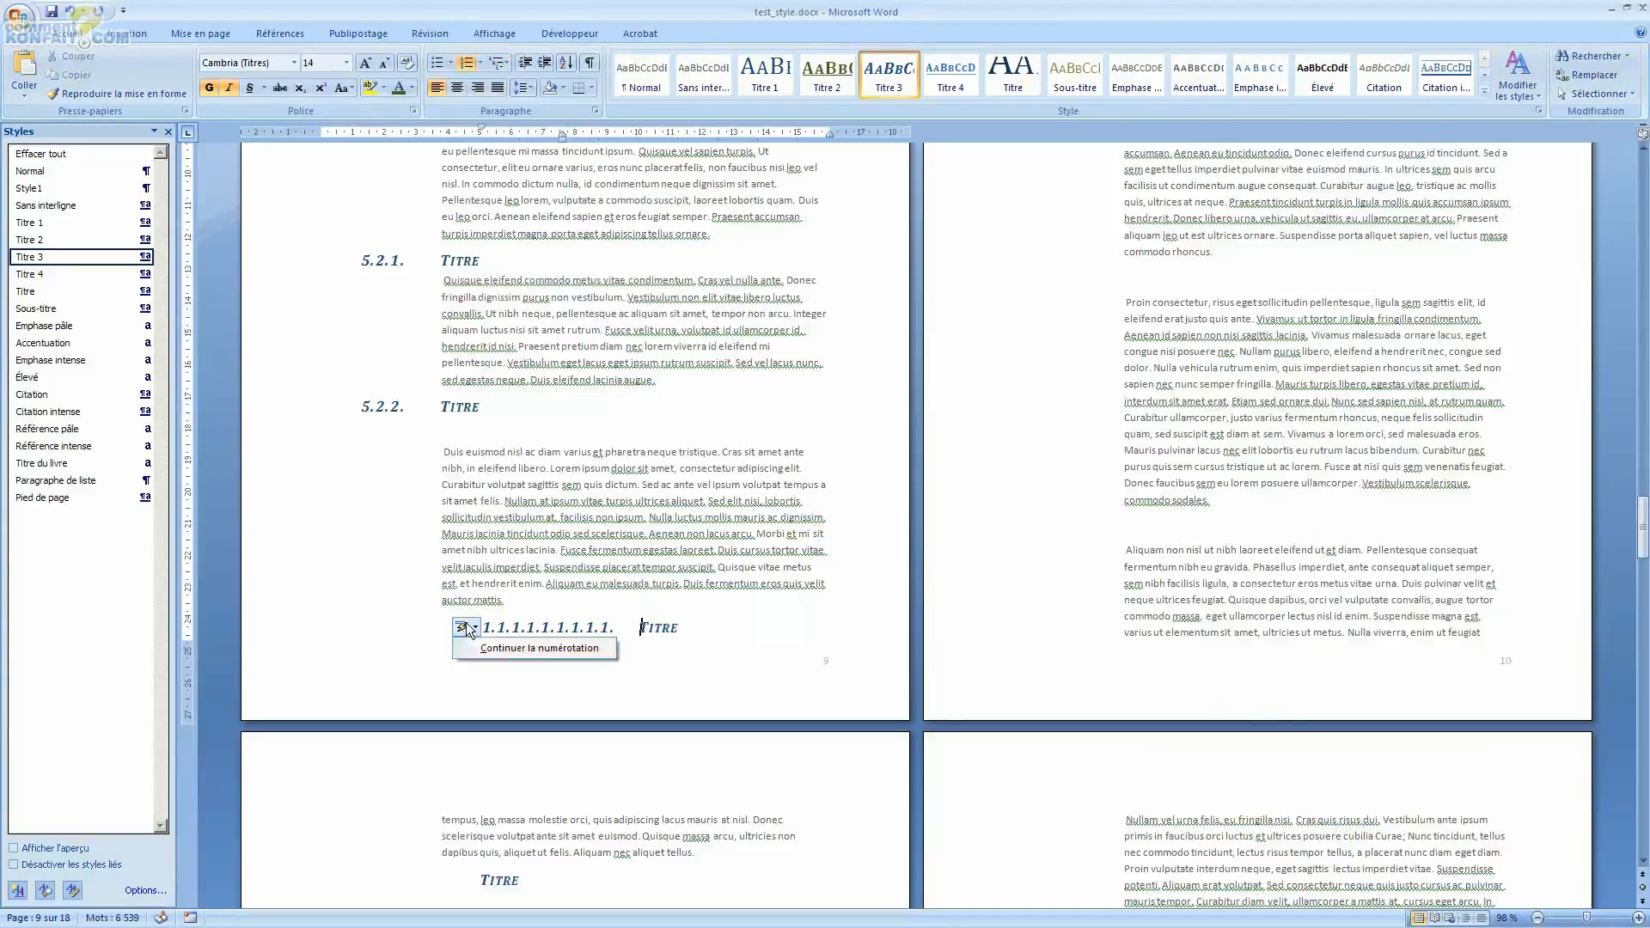
click(507, 650)
Step: Set the bottom page 9 heading's list level to level 3 (1.1.1.)
click(526, 629)
right_click(526, 629)
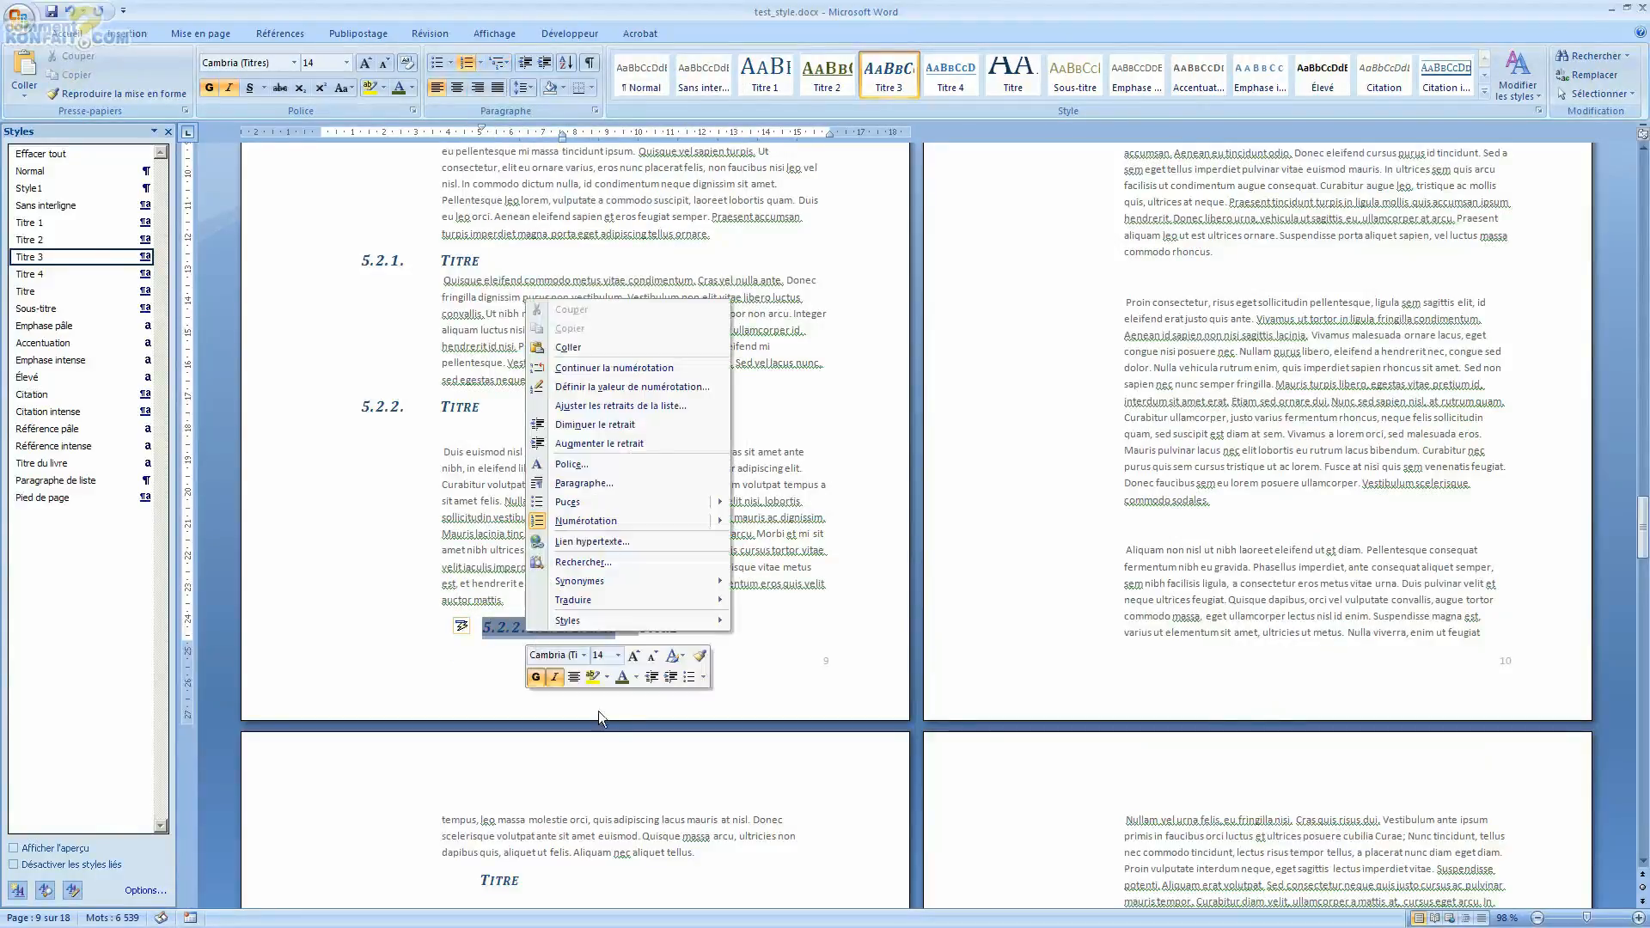
mouse_move(642, 524)
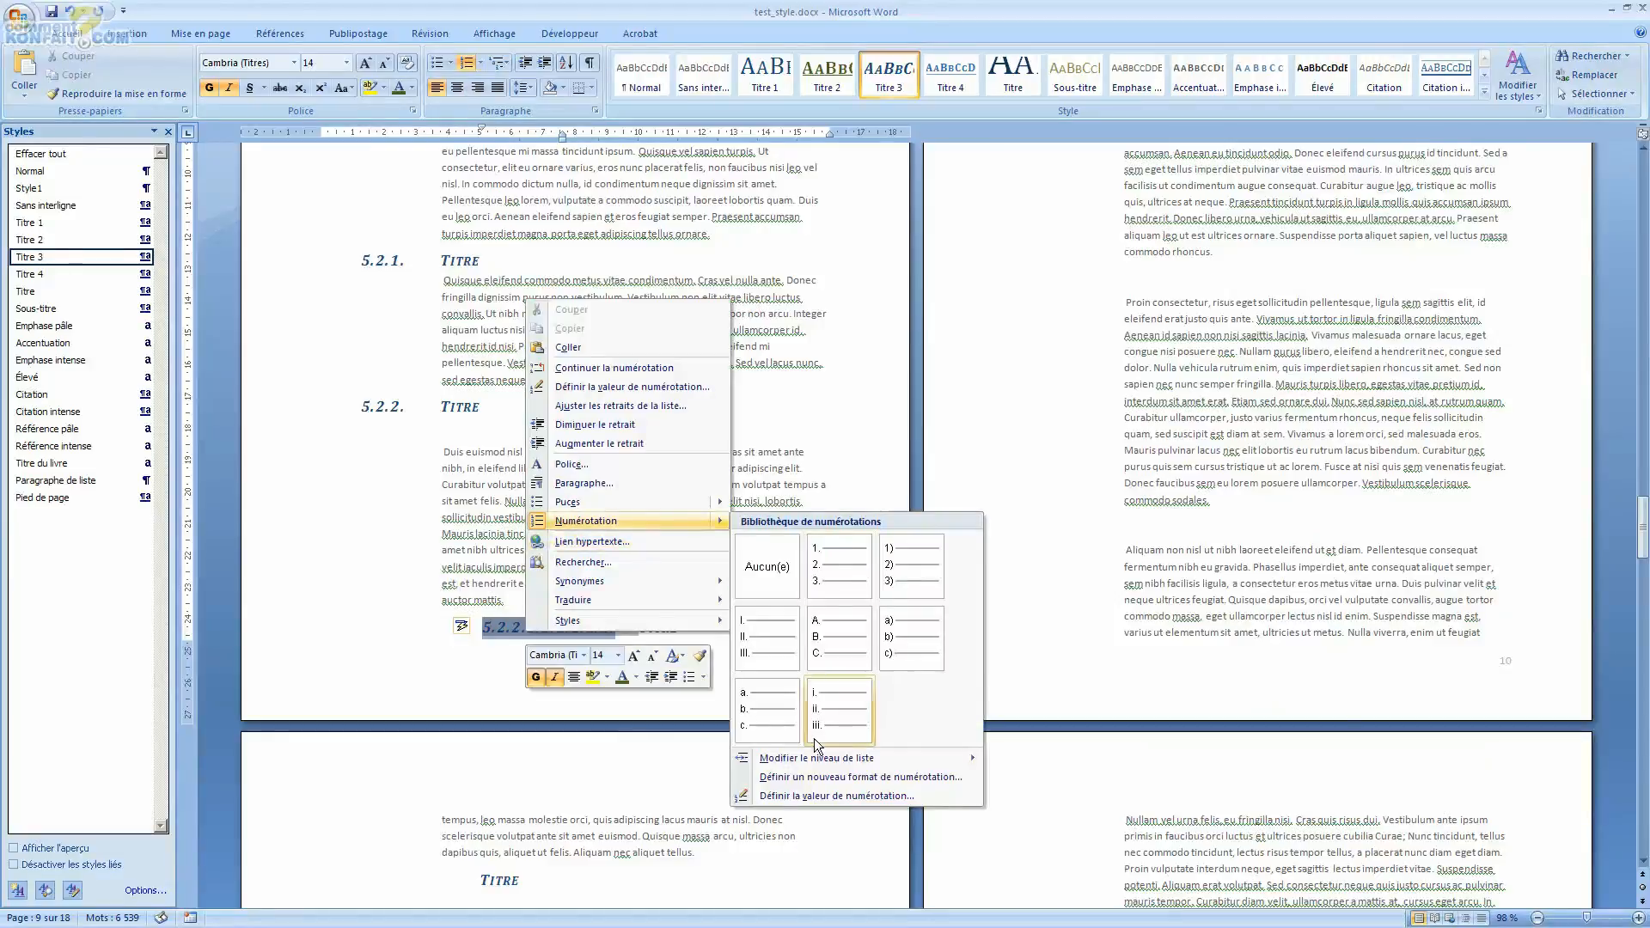
mouse_move(817, 758)
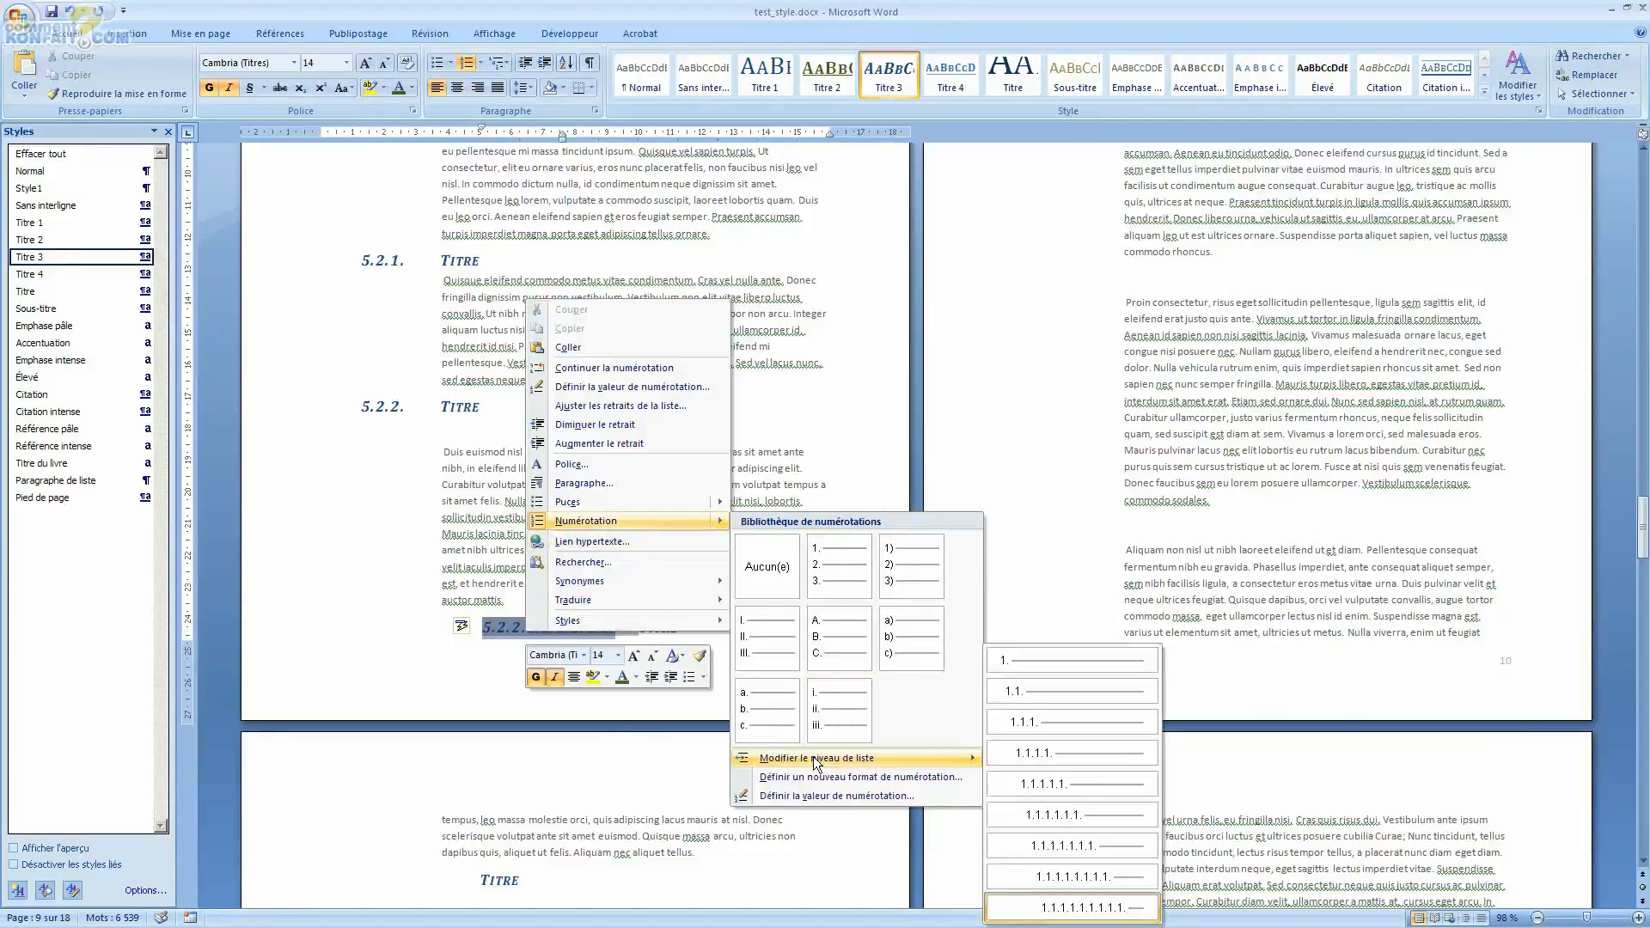
click(1024, 726)
Step: Add a new heading line reading "Titre" near the top of page 10 and give it the Titre 3 style
scroll(640, 349, down, 6)
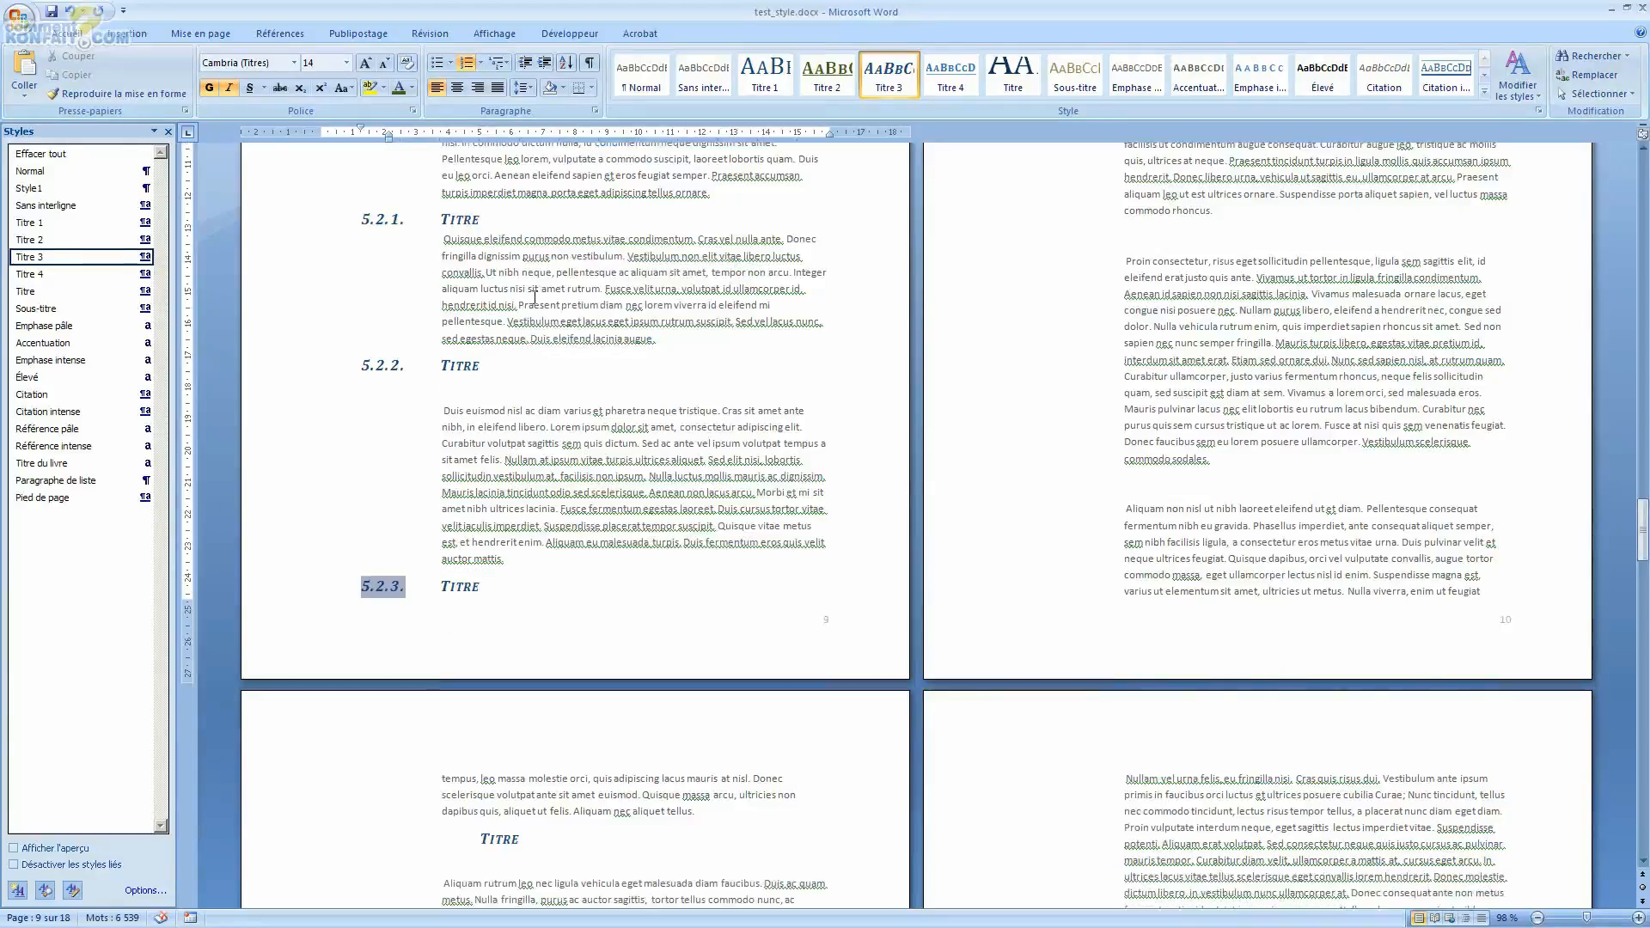
scroll(639, 349, up, 8)
scroll(860, 429, down, 8)
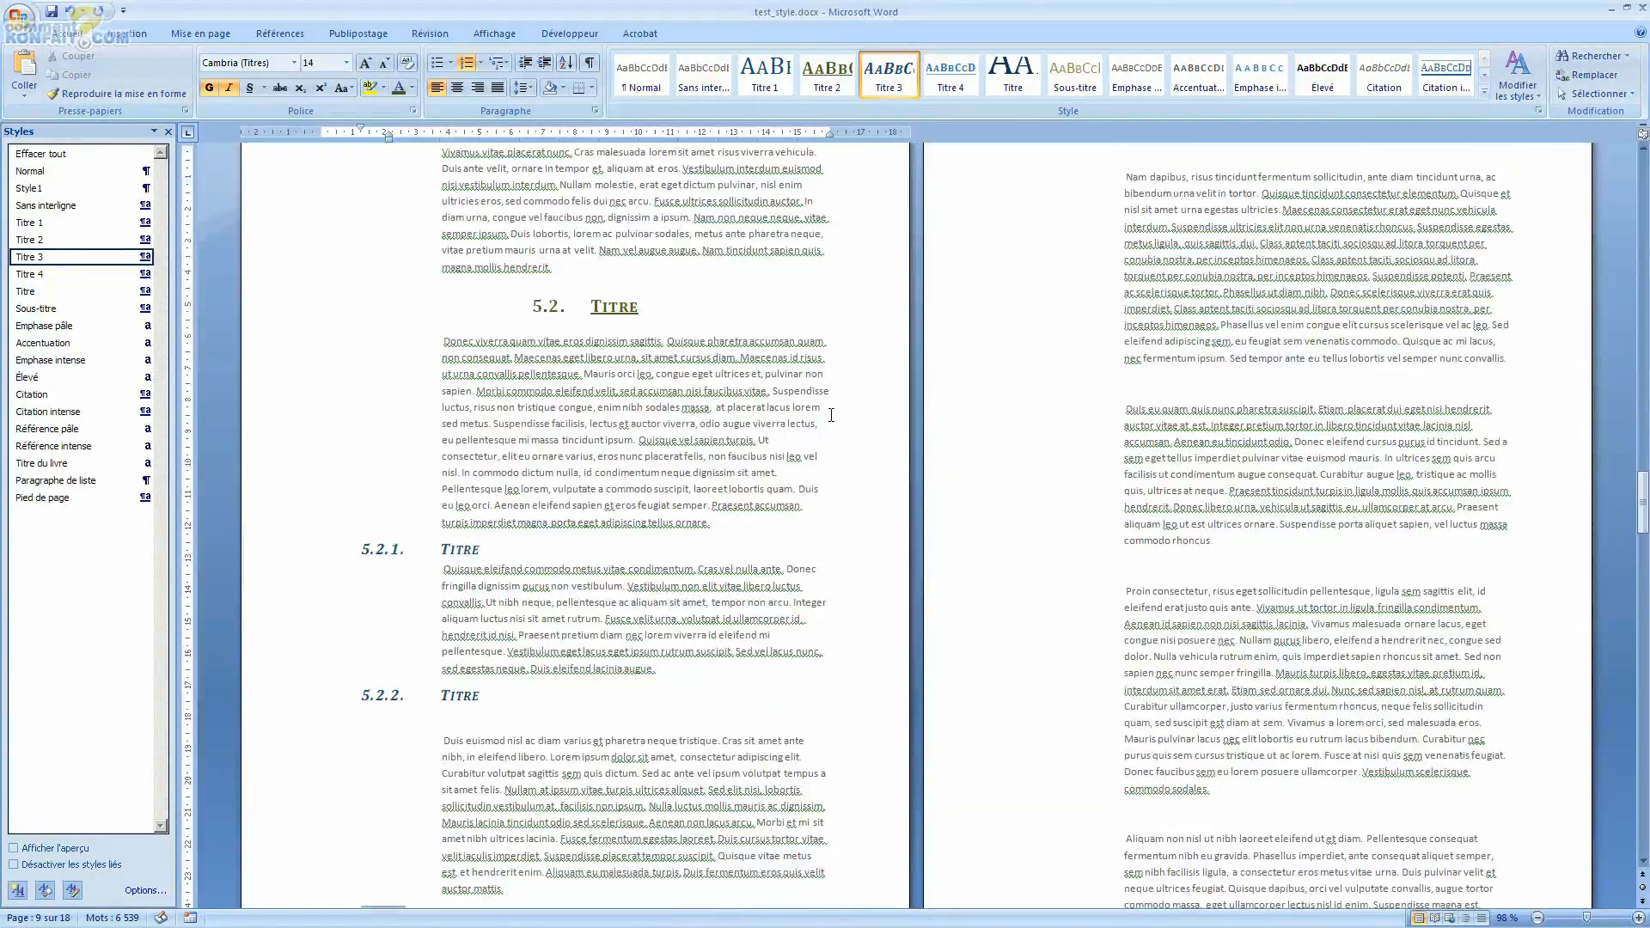
scroll(999, 384, down, 4)
scroll(1074, 412, up, 11)
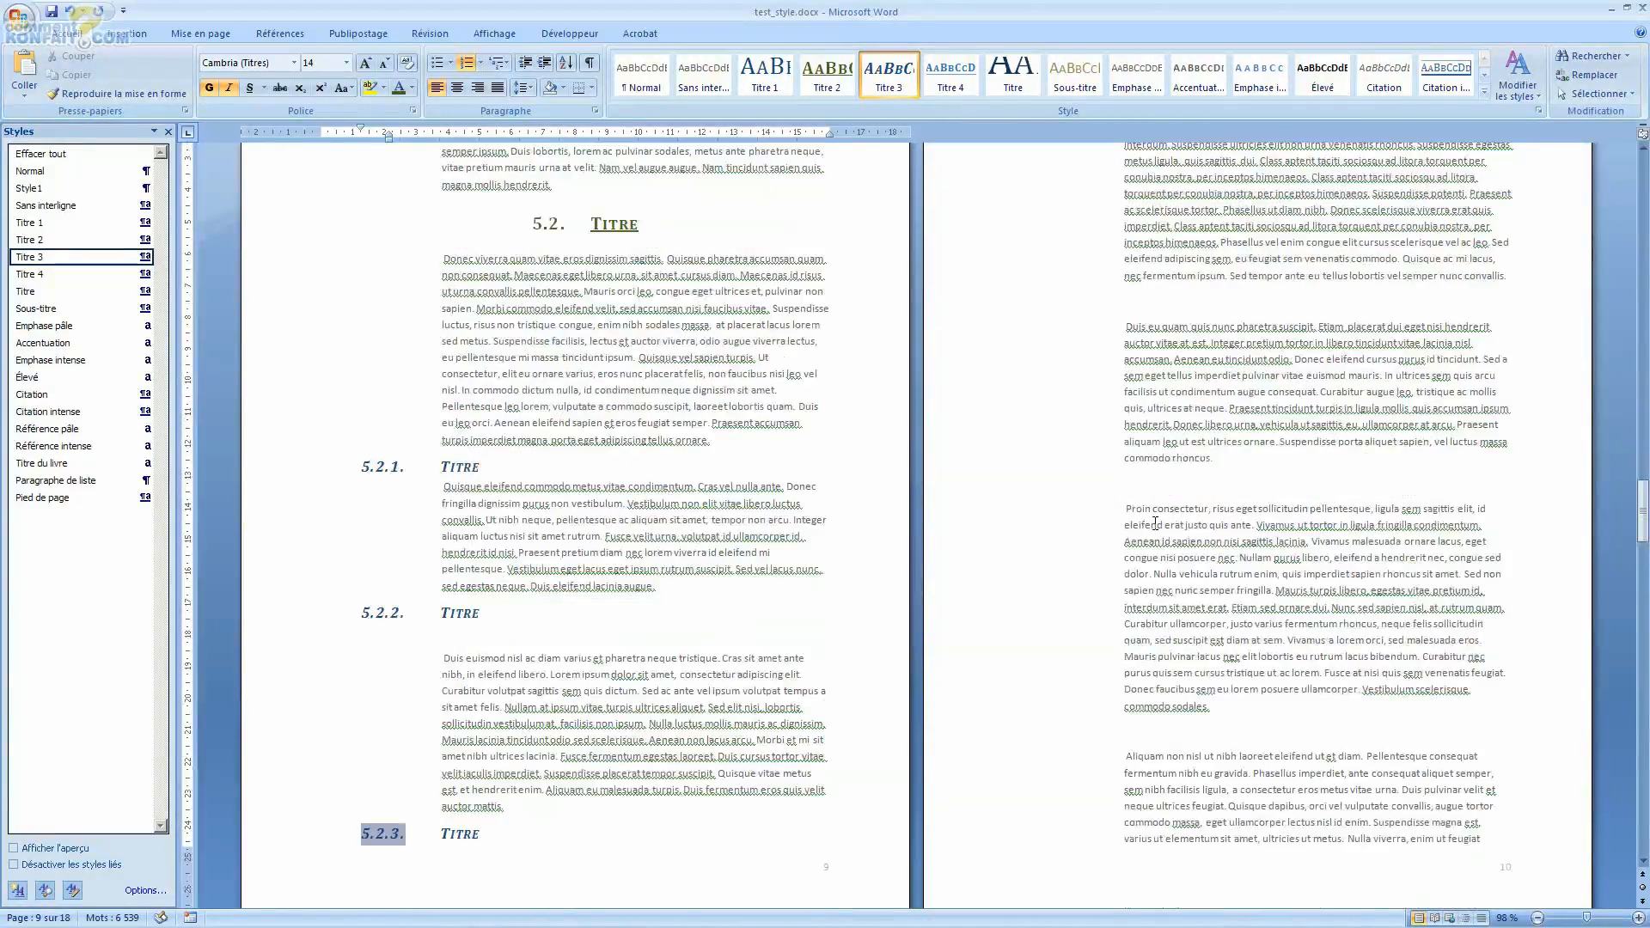
click(1152, 351)
text(Titre)
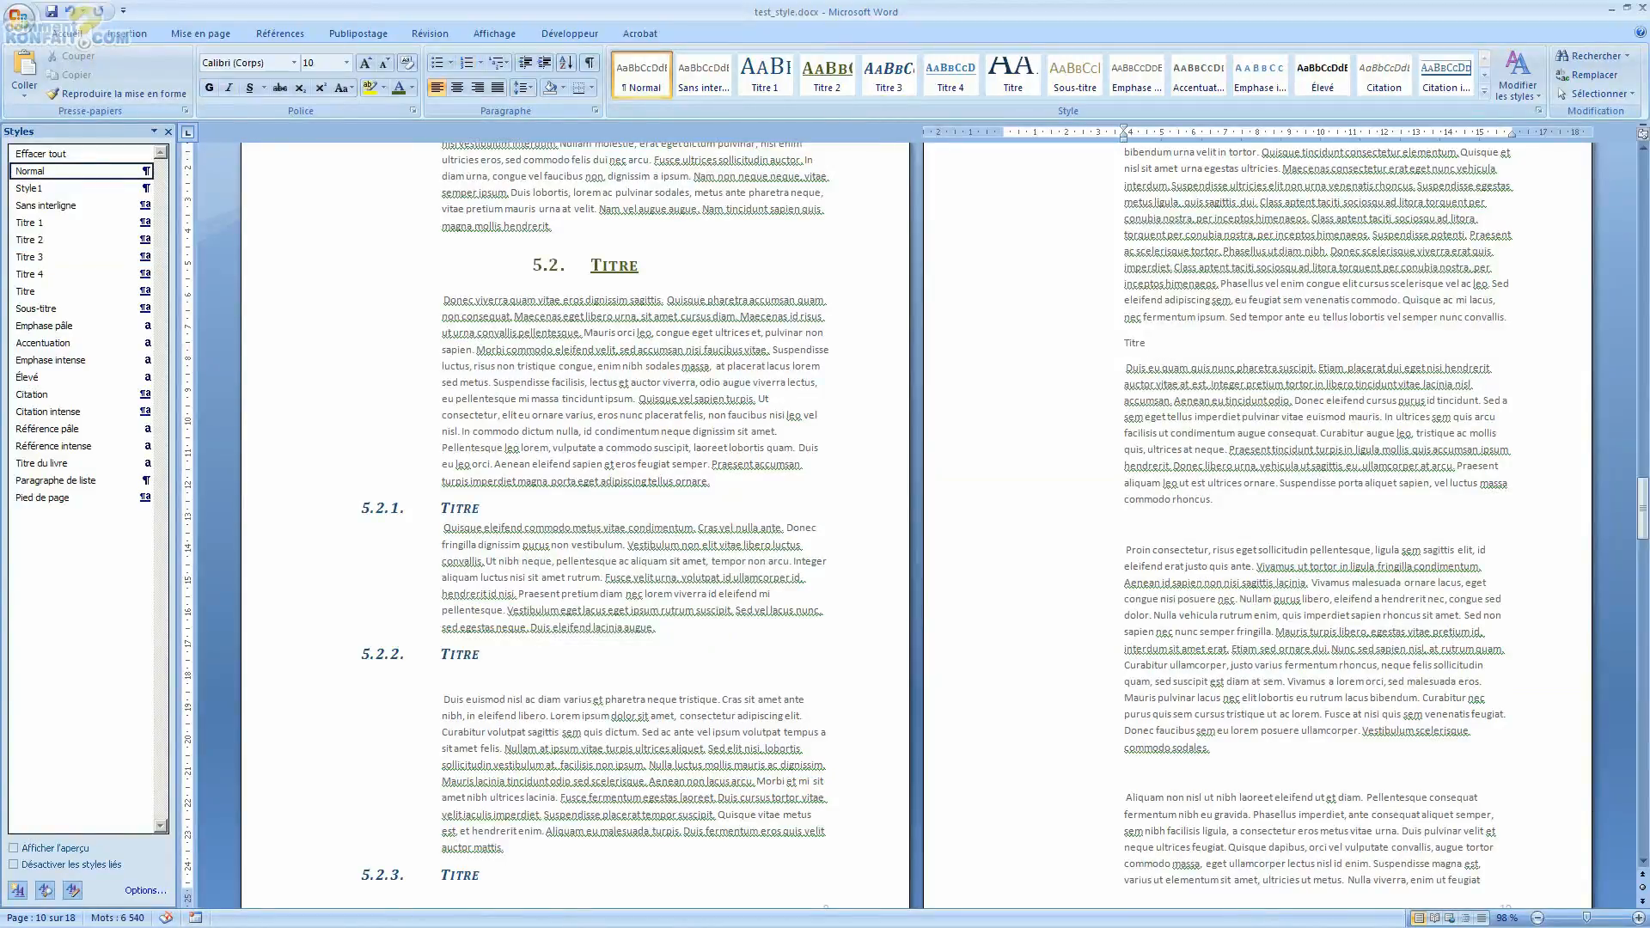
key(shift+Home)
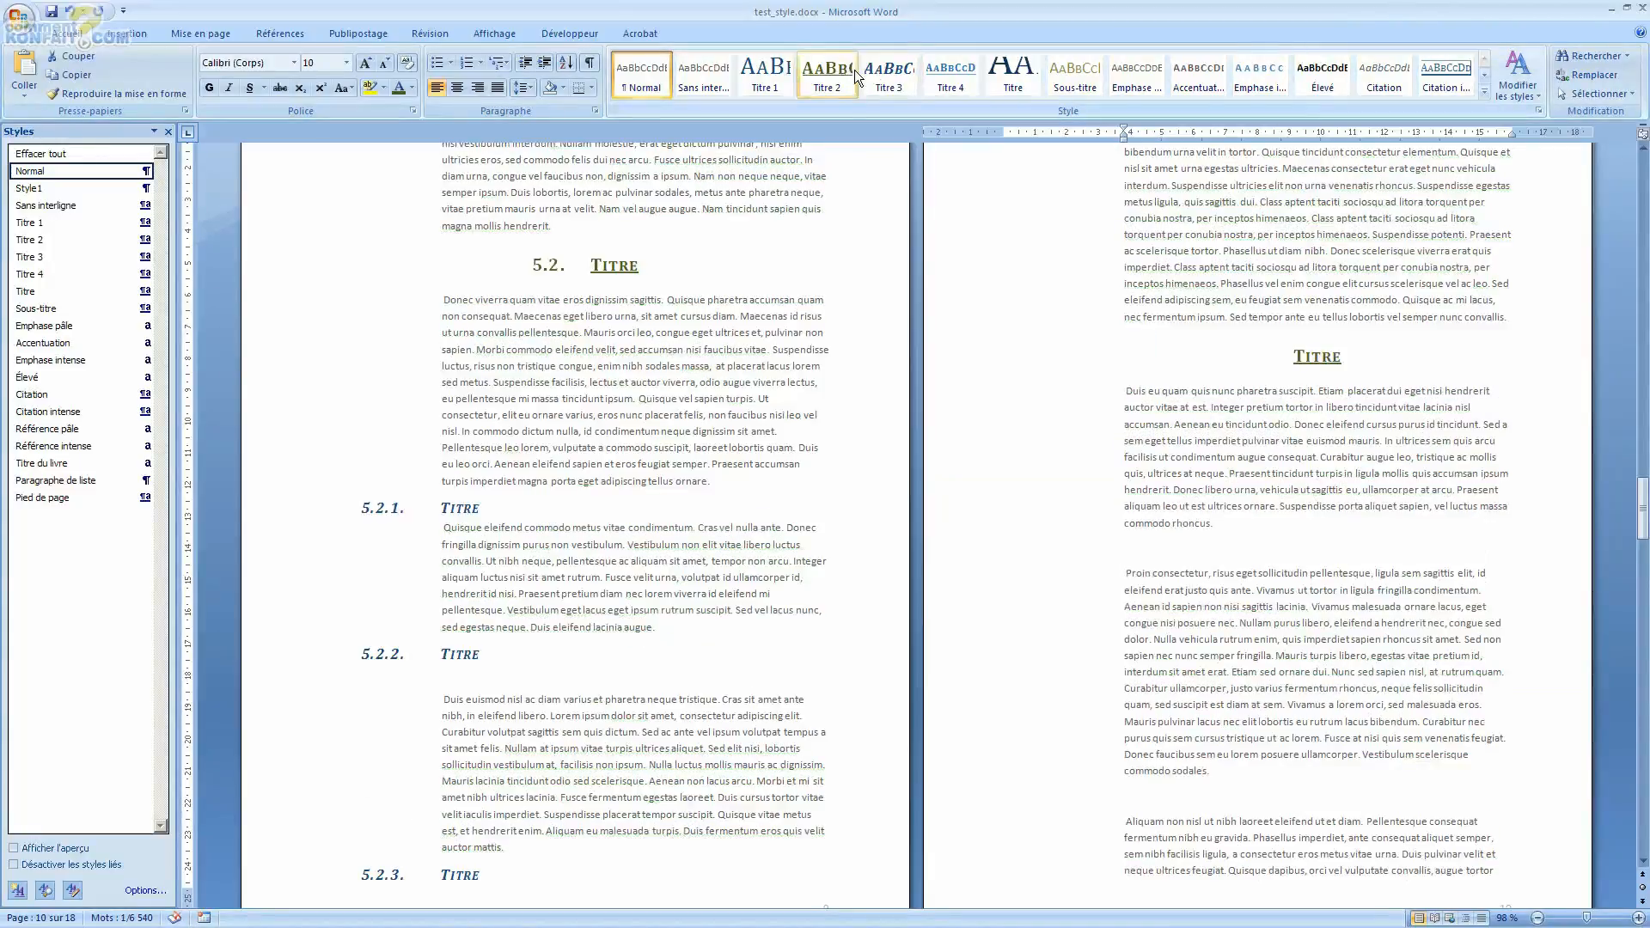
click(875, 76)
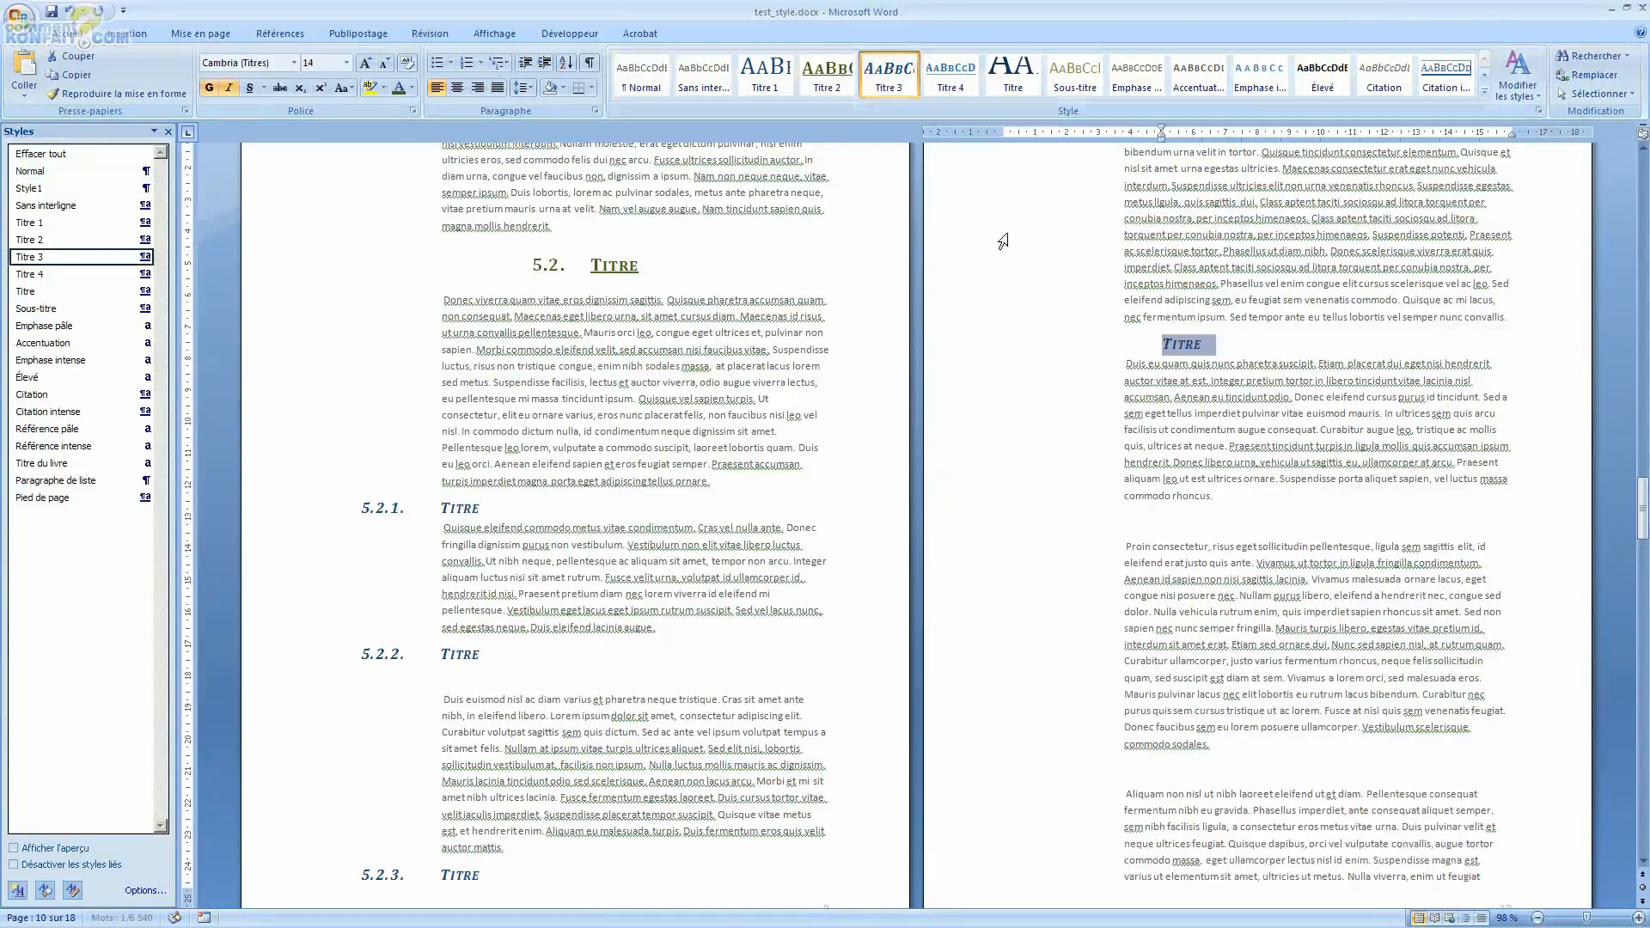
Step: Apply the current multilevel list to the new page 10 heading and continue the numbering
right_click(1174, 342)
click(1171, 344)
triple_click(1176, 344)
click(507, 62)
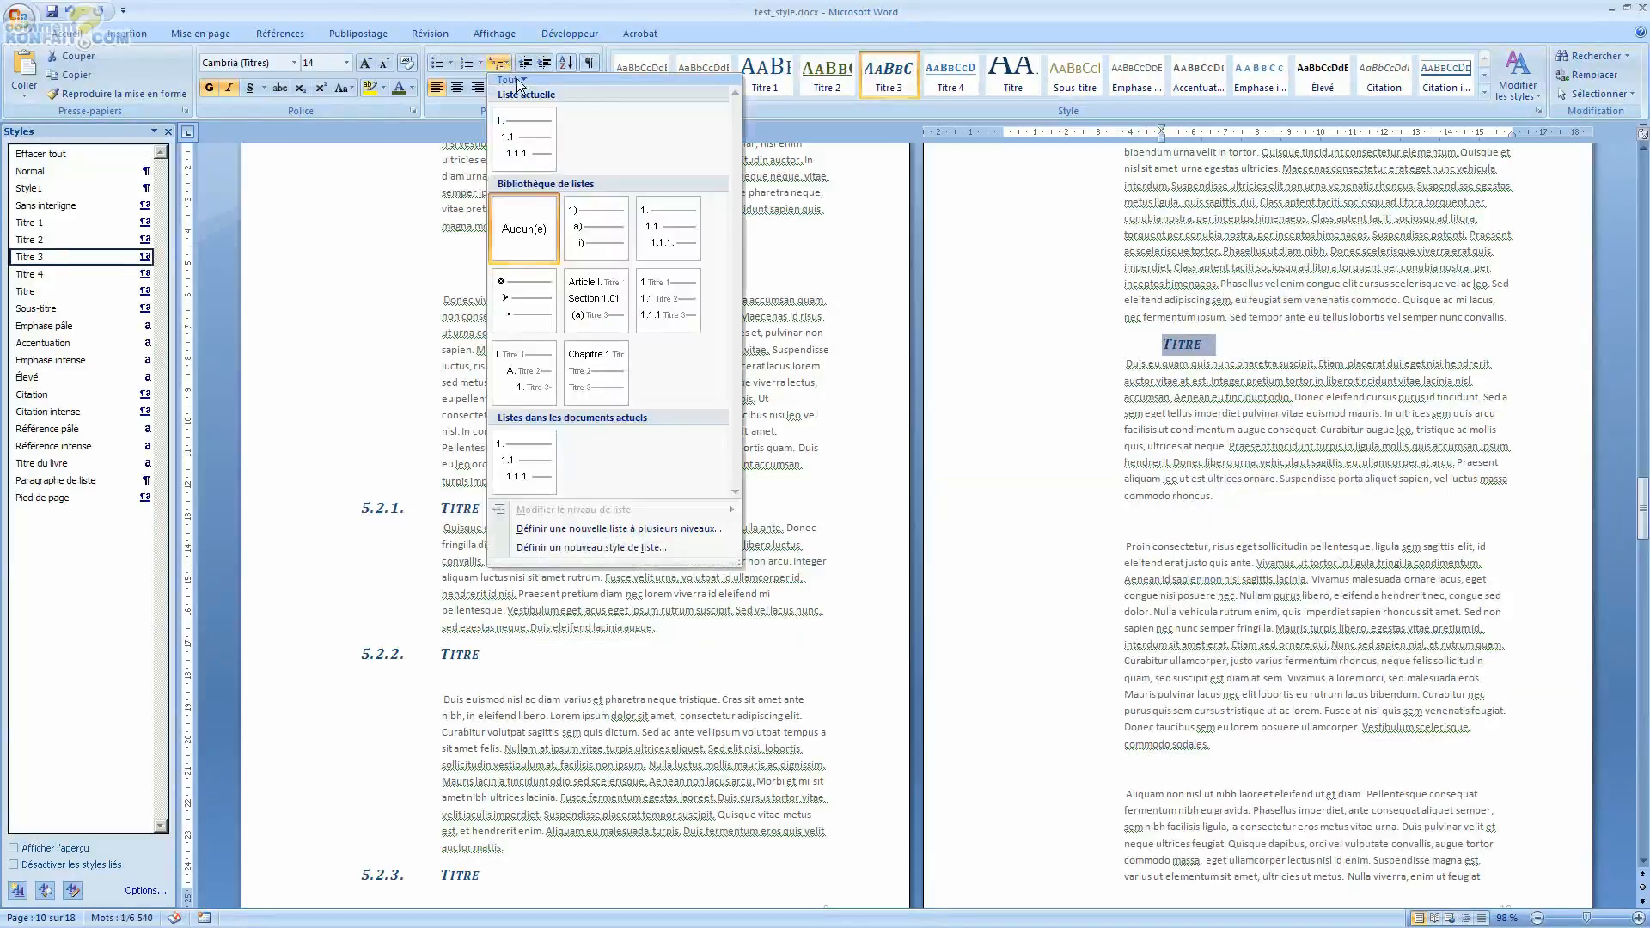
click(533, 141)
click(1154, 344)
click(1177, 368)
Step: Set the page 10 heading's list level to level 3 (1.1.1.)
click(1217, 344)
right_click(1219, 343)
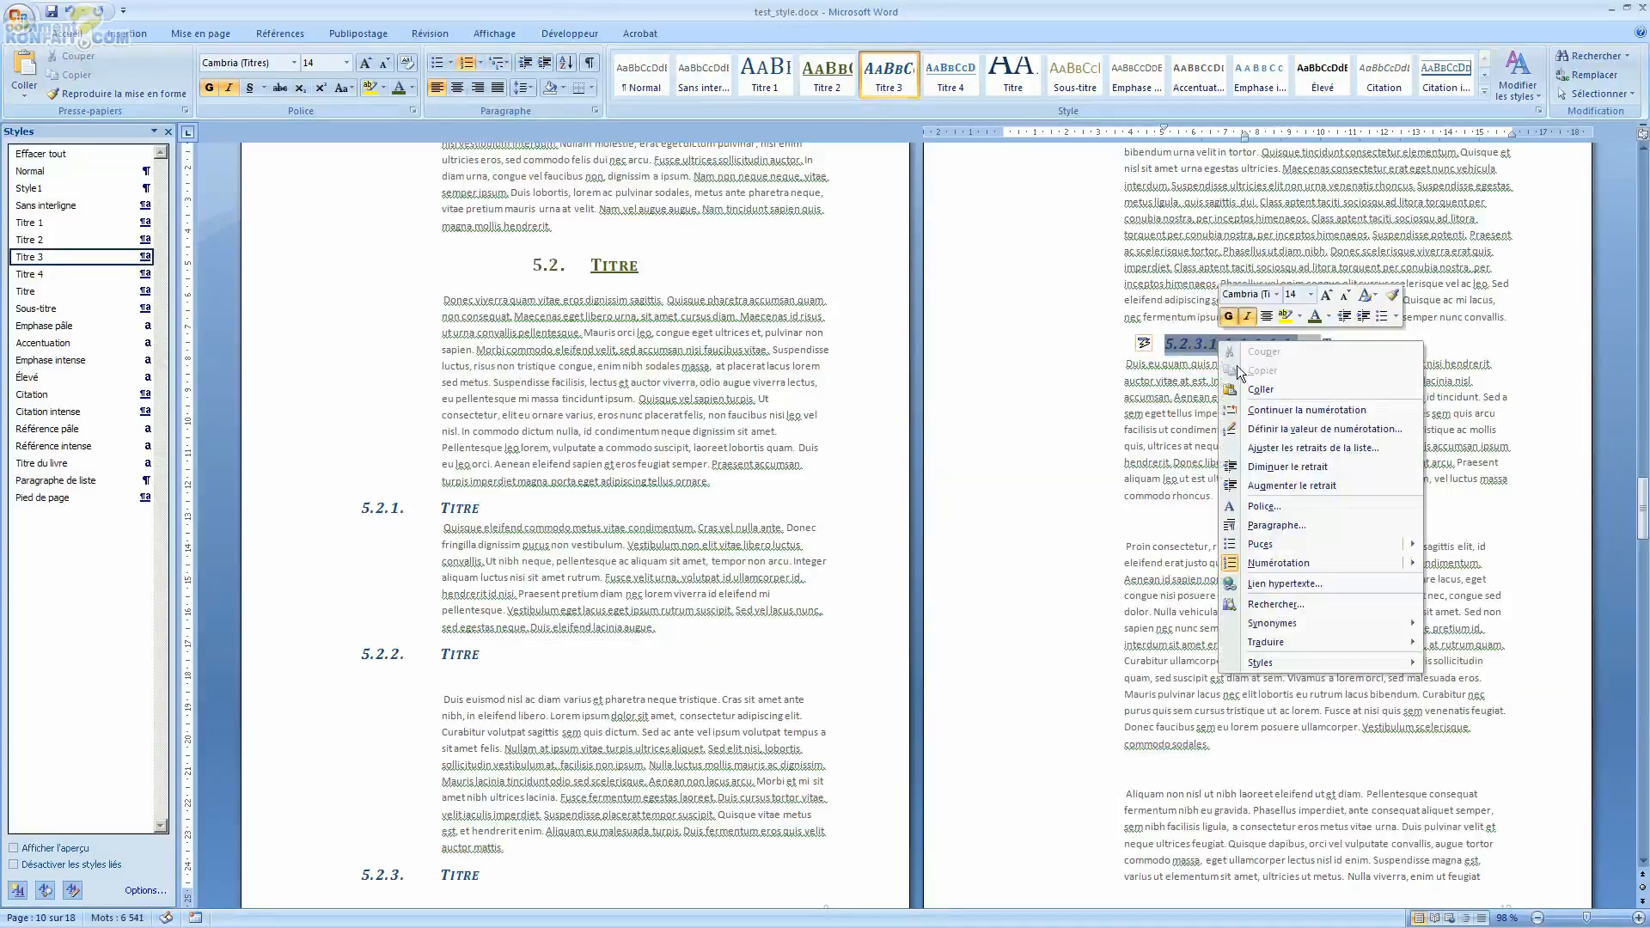
mouse_move(1306, 556)
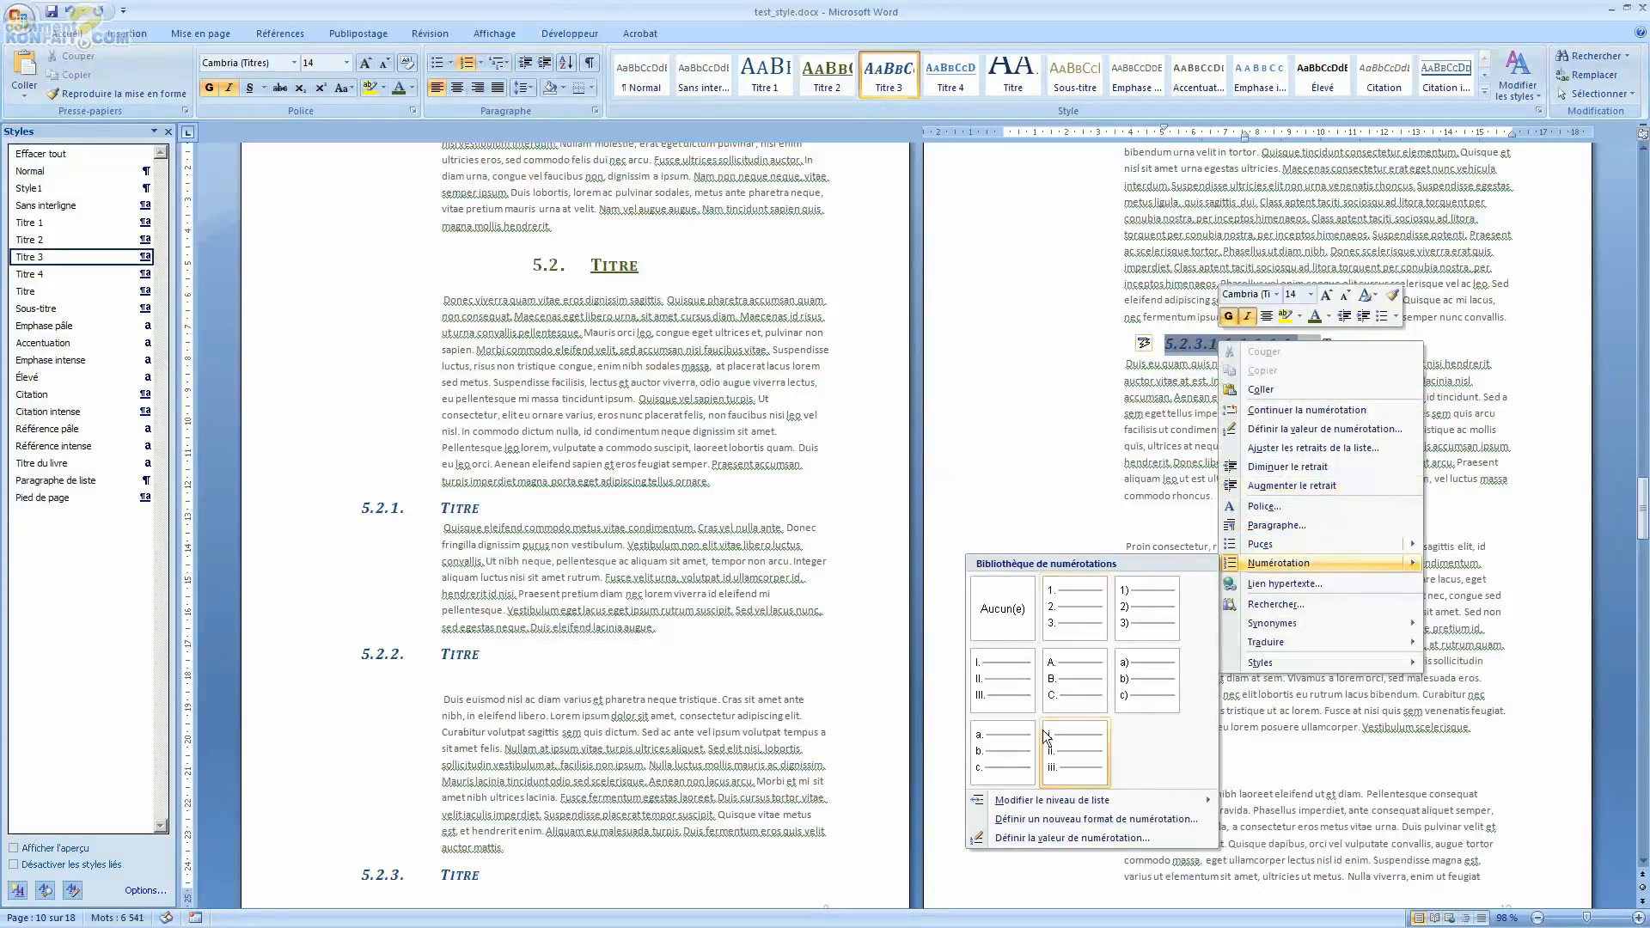
mouse_move(1039, 796)
click(906, 720)
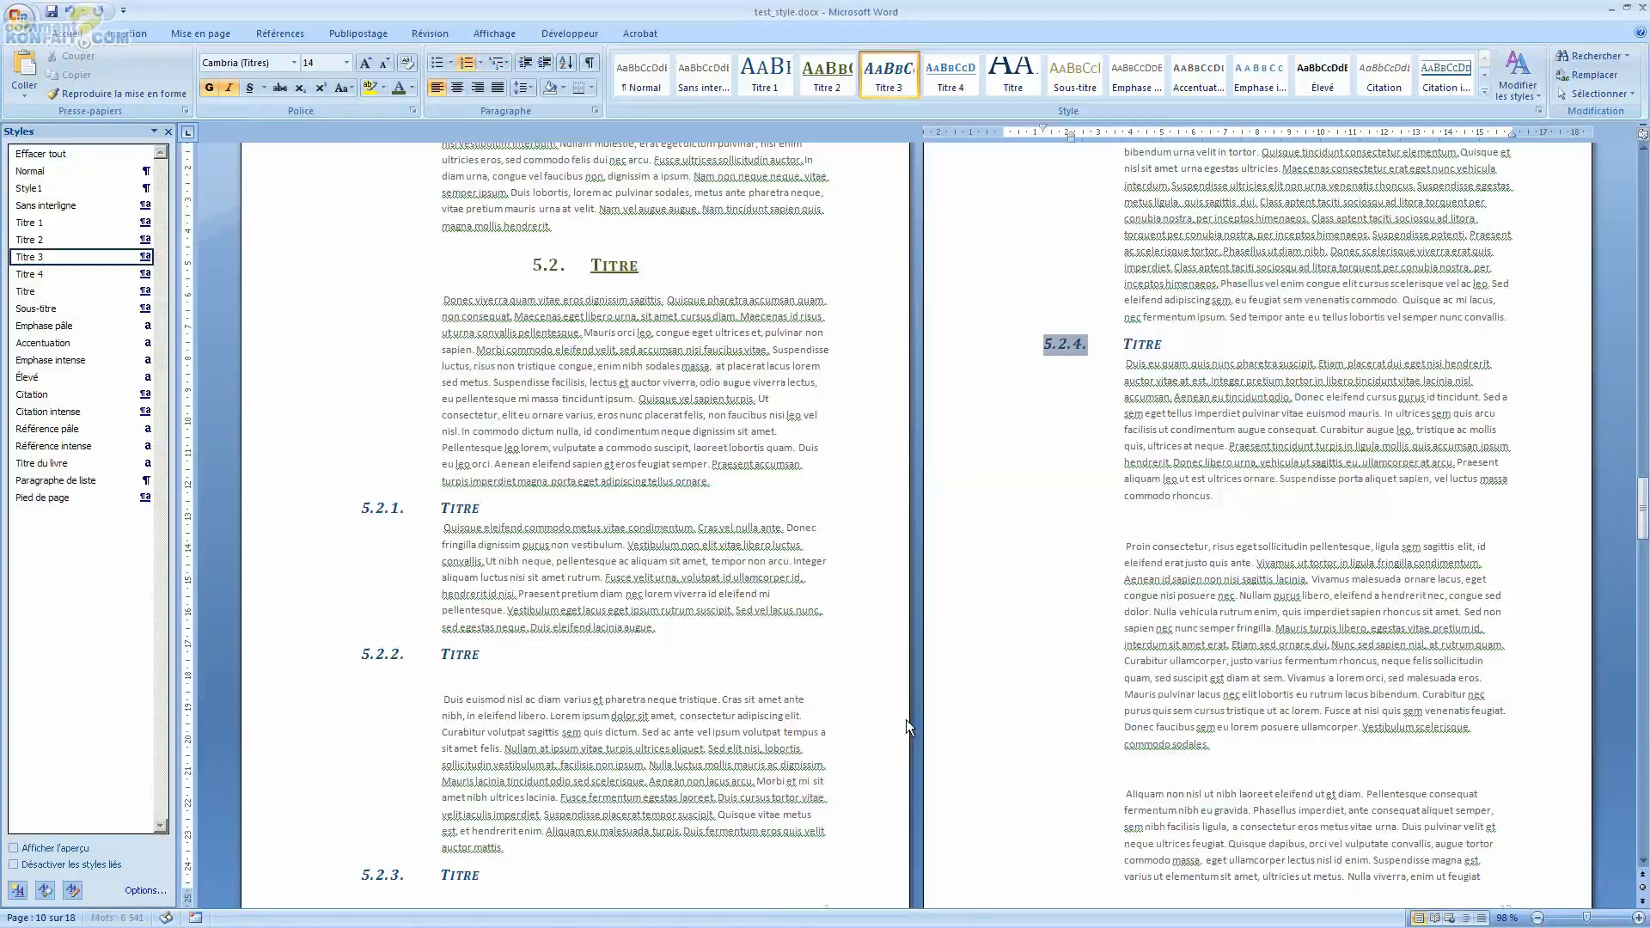
Step: Apply the current multilevel list to the Titre 3 heading on page 11 and continue the numbering
scroll(914, 571, down, 6)
scroll(915, 552, down, 7)
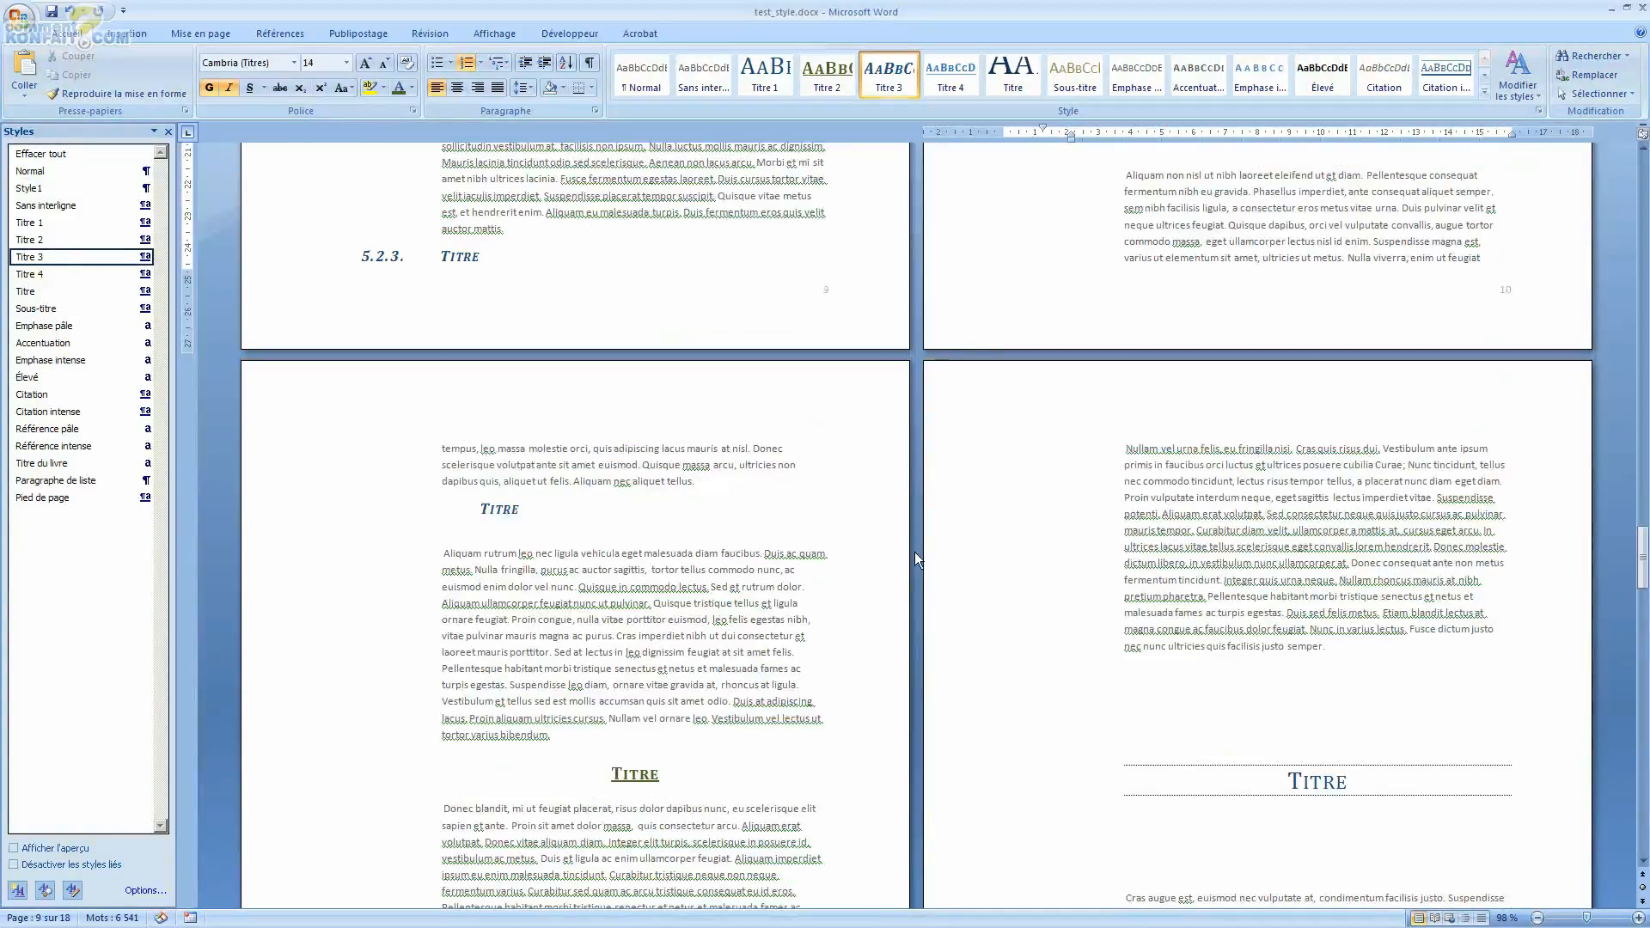
double_click(483, 510)
click(499, 65)
click(534, 137)
click(462, 509)
click(475, 522)
Step: Set the page 11 heading's list level to level 3 (1.1.1.)
right_click(507, 509)
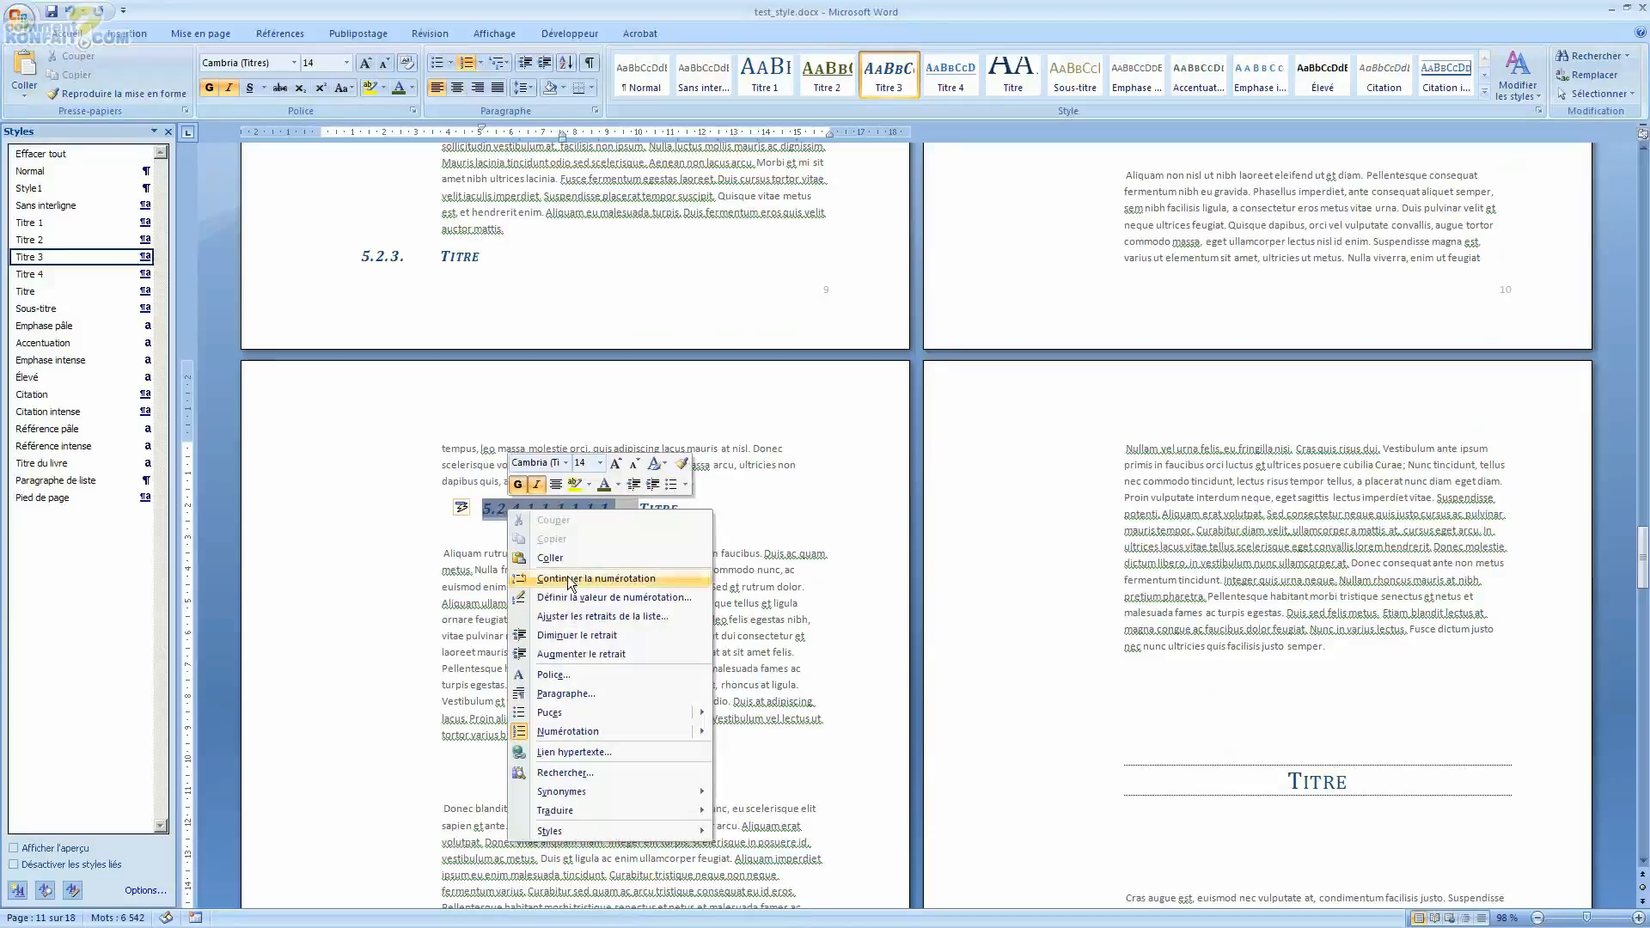
mouse_move(611, 731)
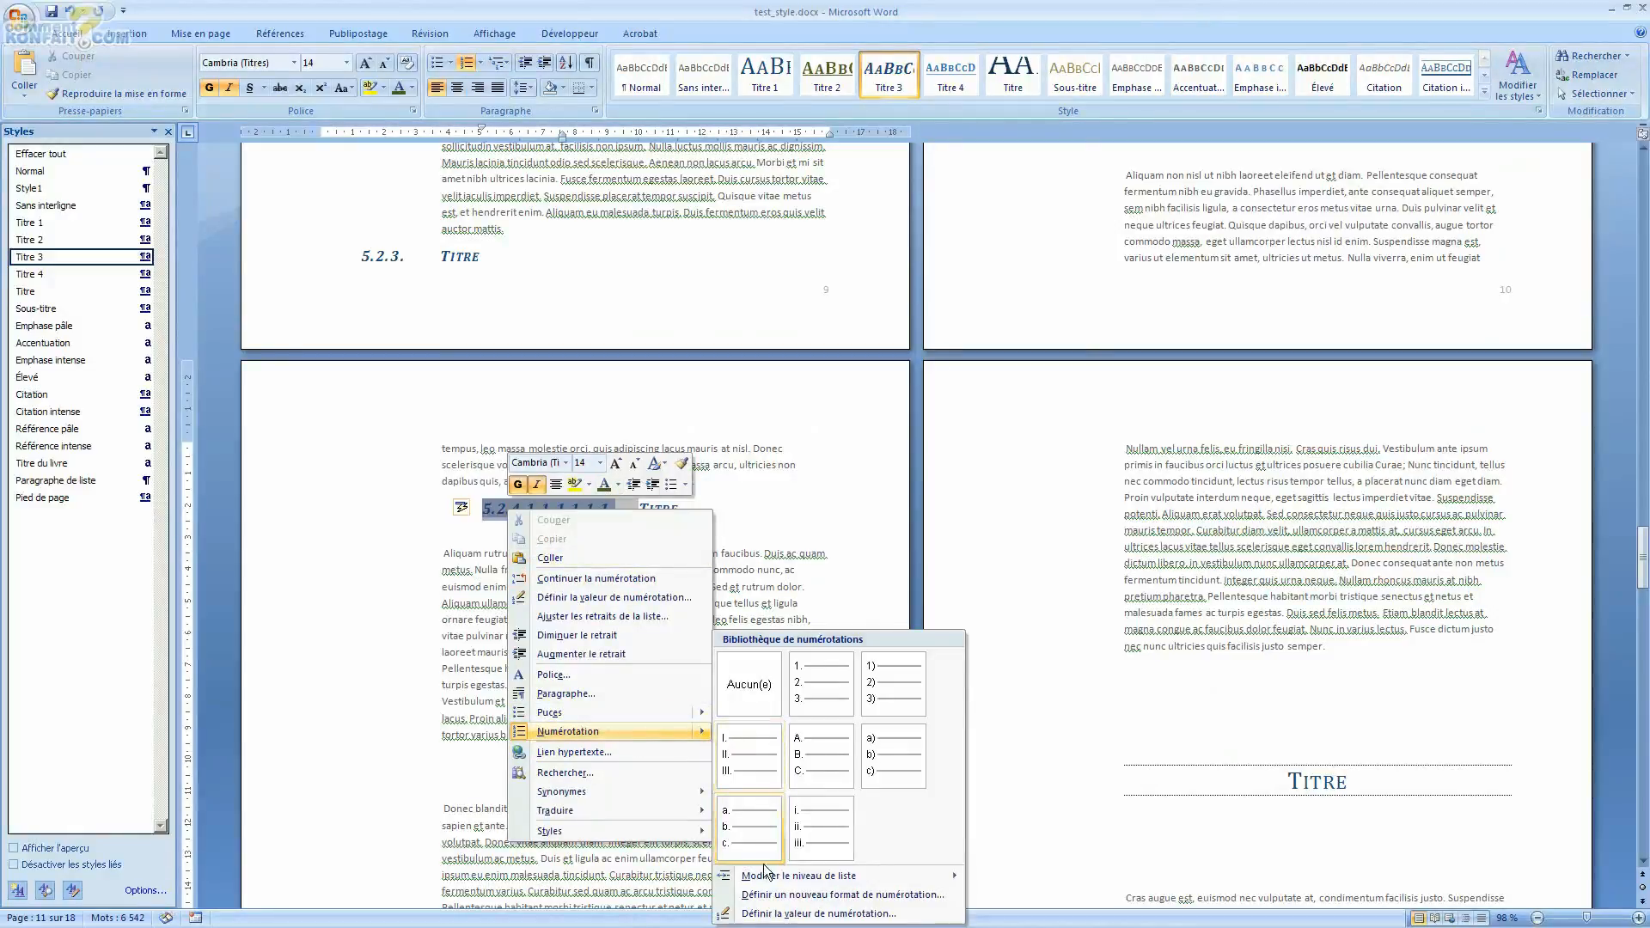
mouse_move(773, 875)
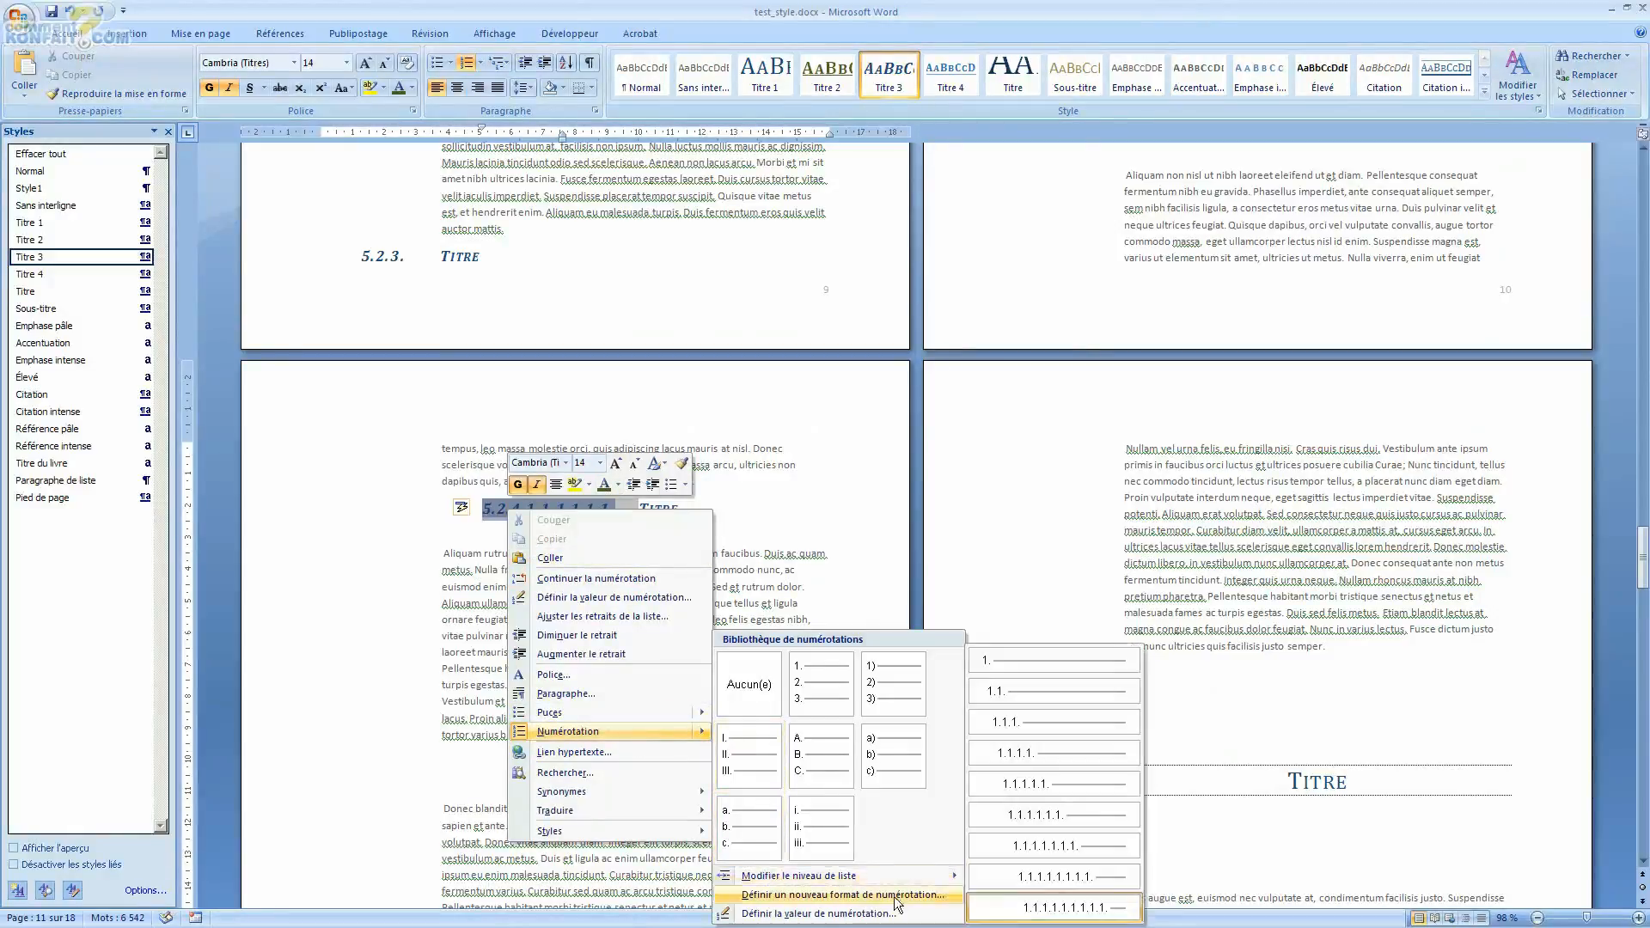
click(1063, 717)
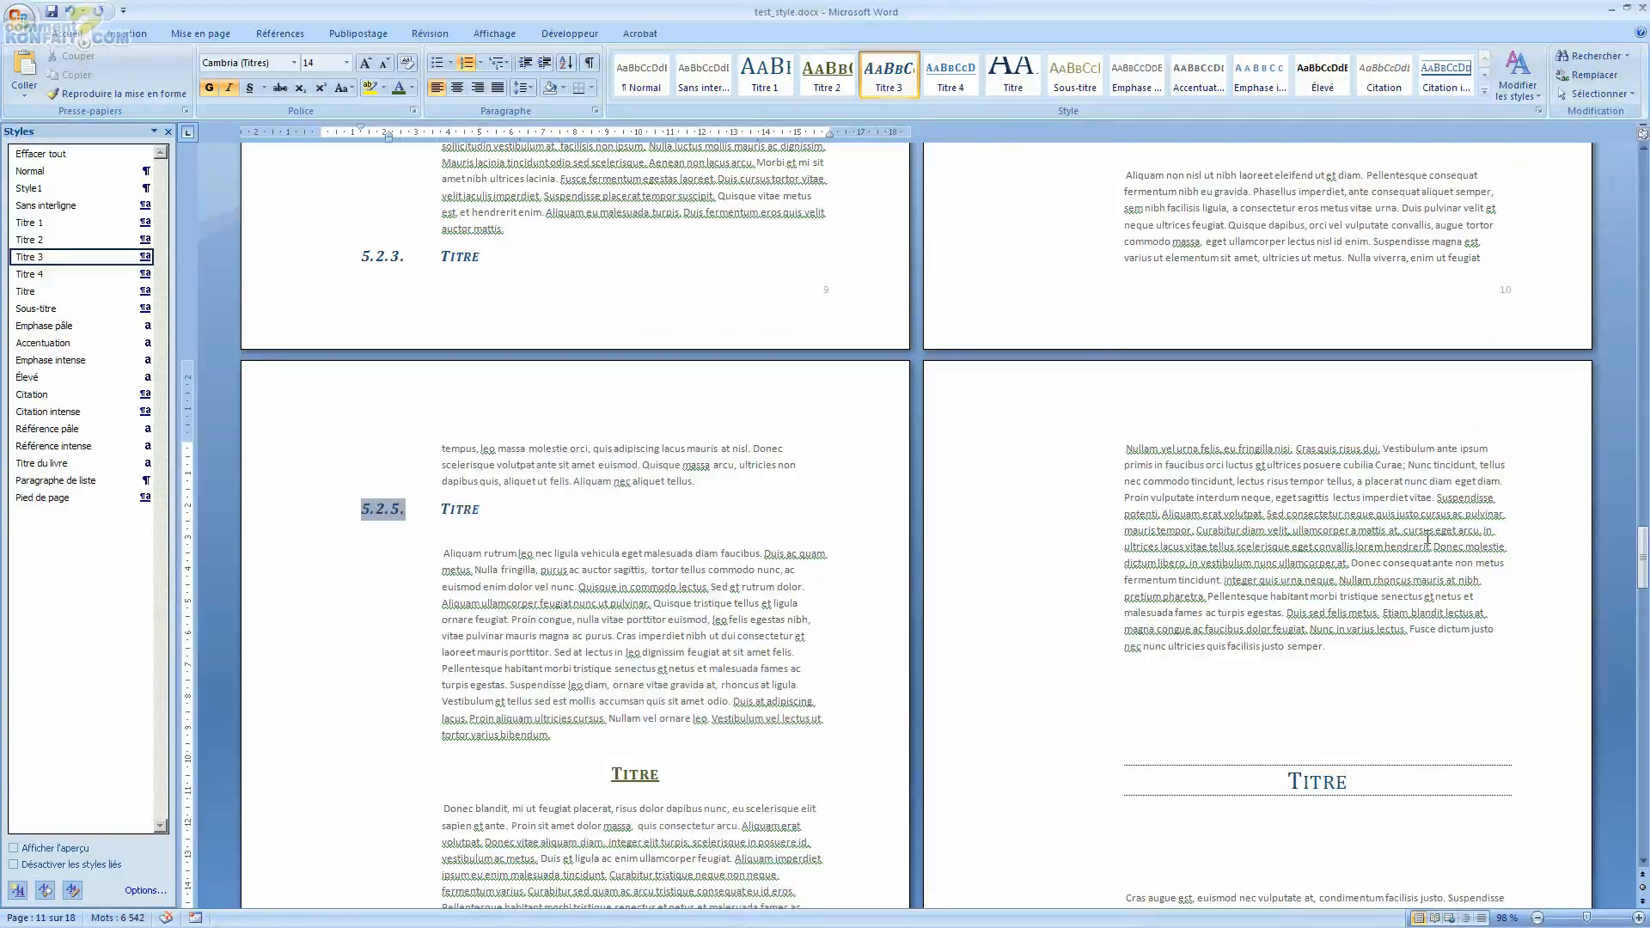
click(1385, 533)
scroll(1367, 533, up, 4)
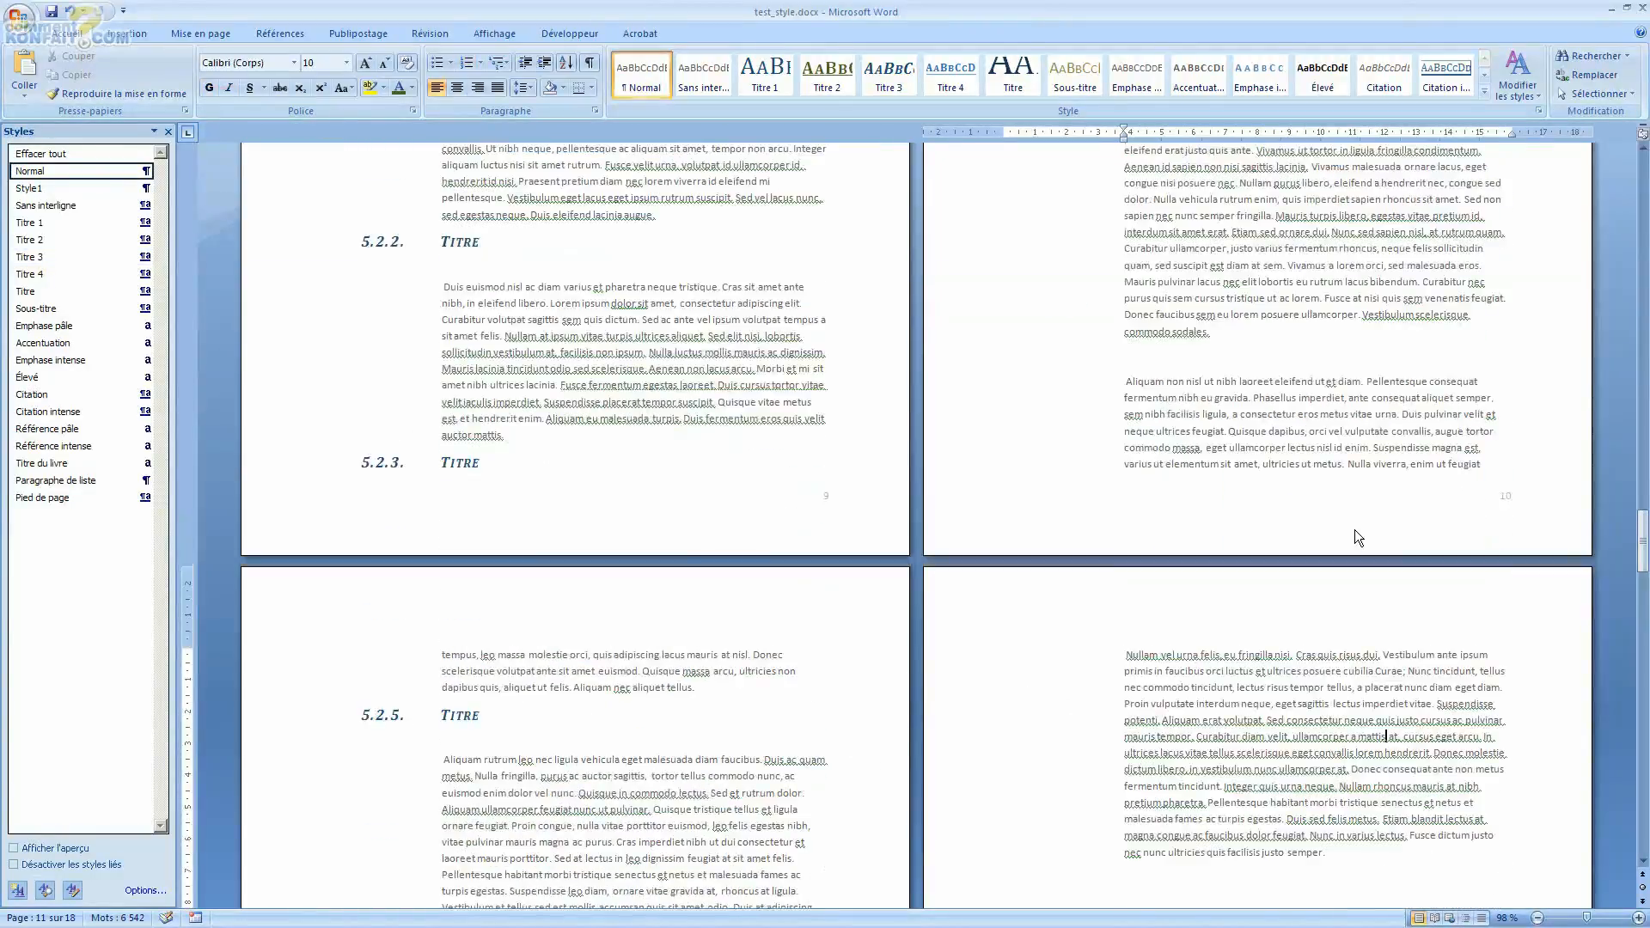
scroll(1355, 530, up, 20)
scroll(1248, 486, up, 20)
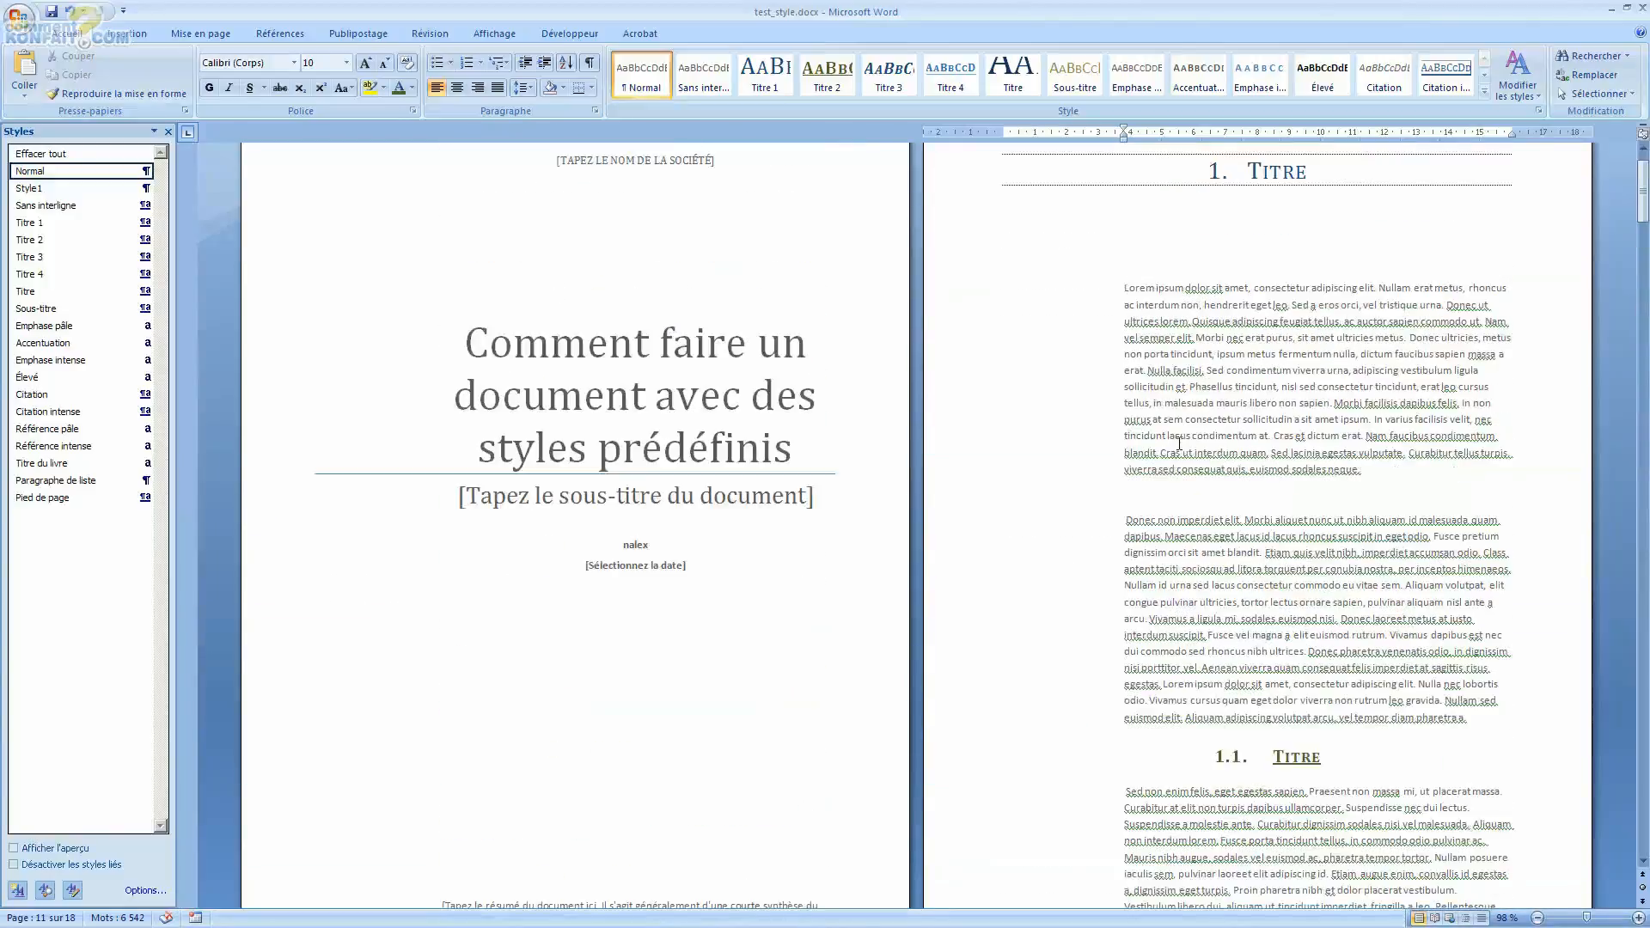